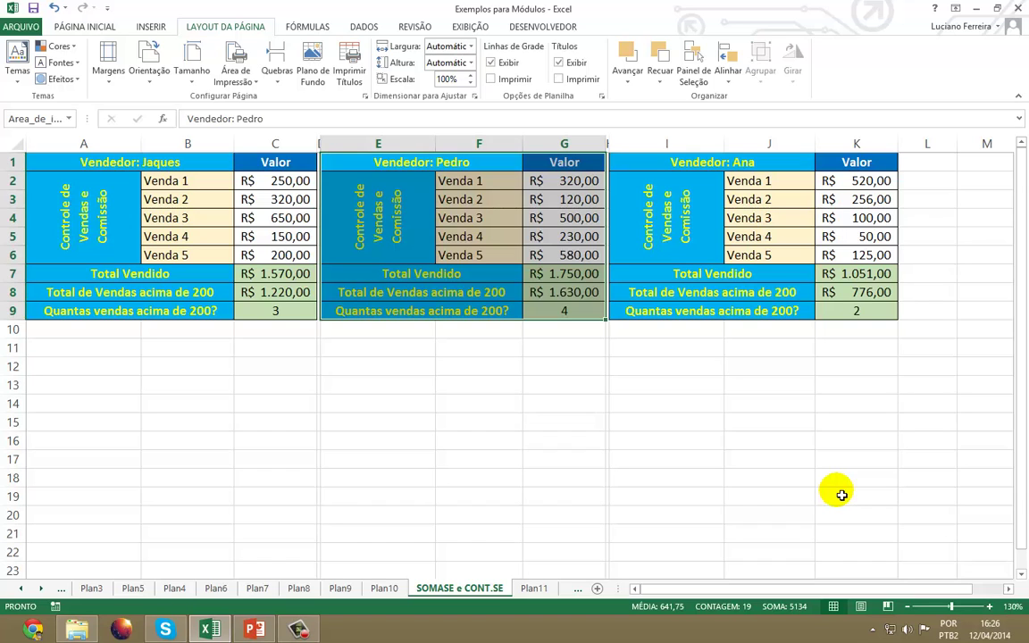
# Step: Preview the SOMASE e CONT.SE sheet for printing and look through both preview pages
pyautogui.click(792, 533)
pyautogui.click(21, 27)
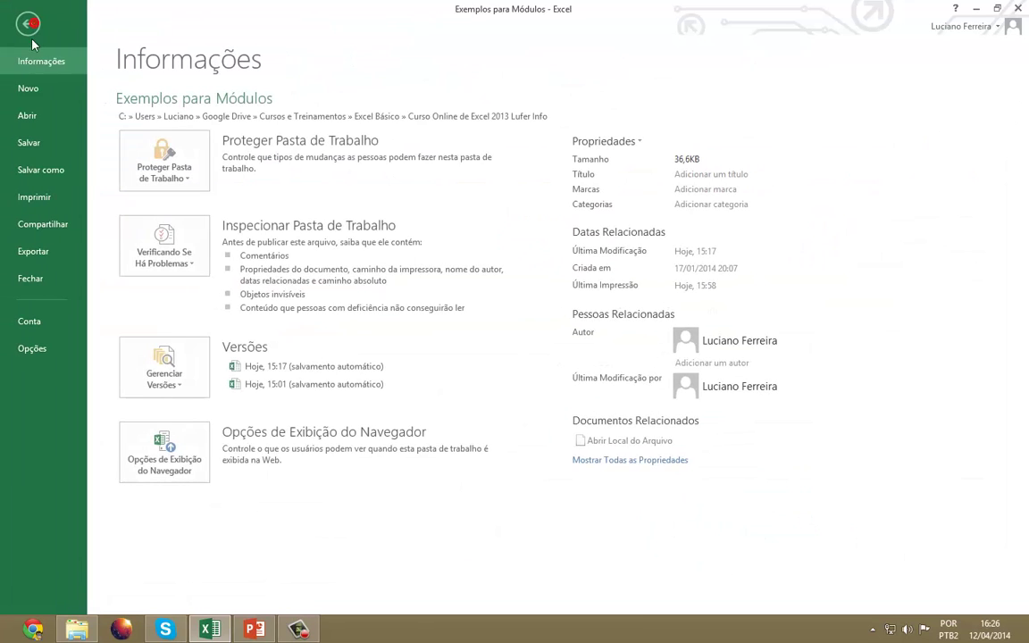
pyautogui.click(35, 196)
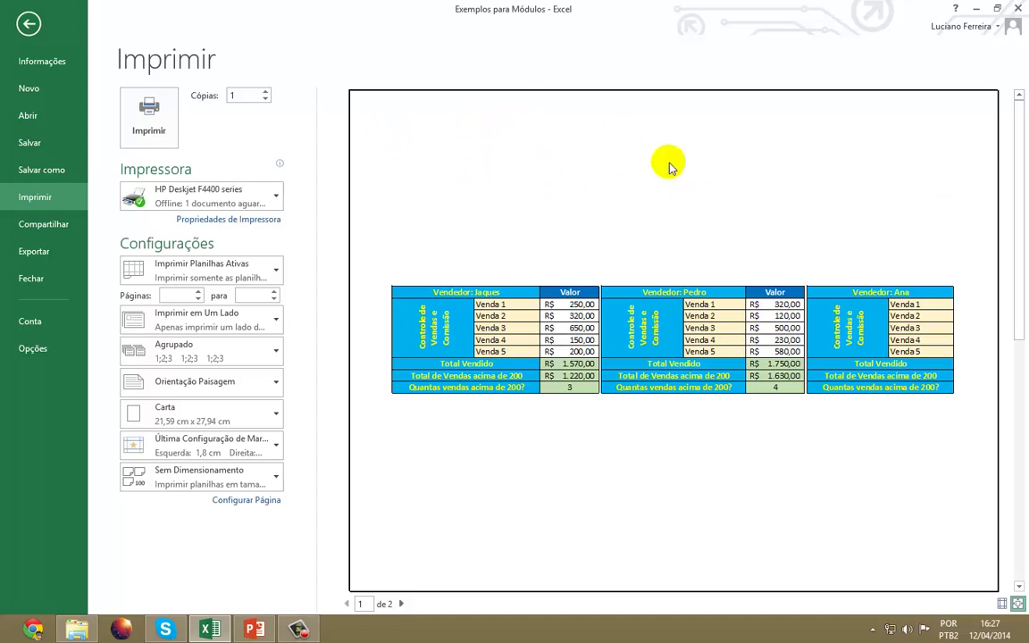
pyautogui.click(401, 604)
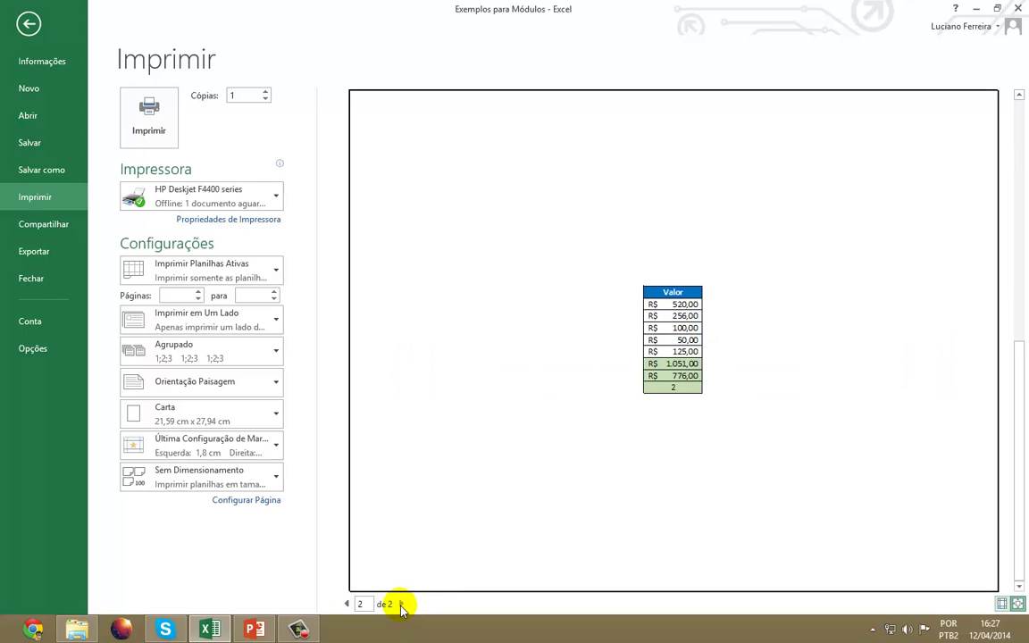
pyautogui.click(347, 604)
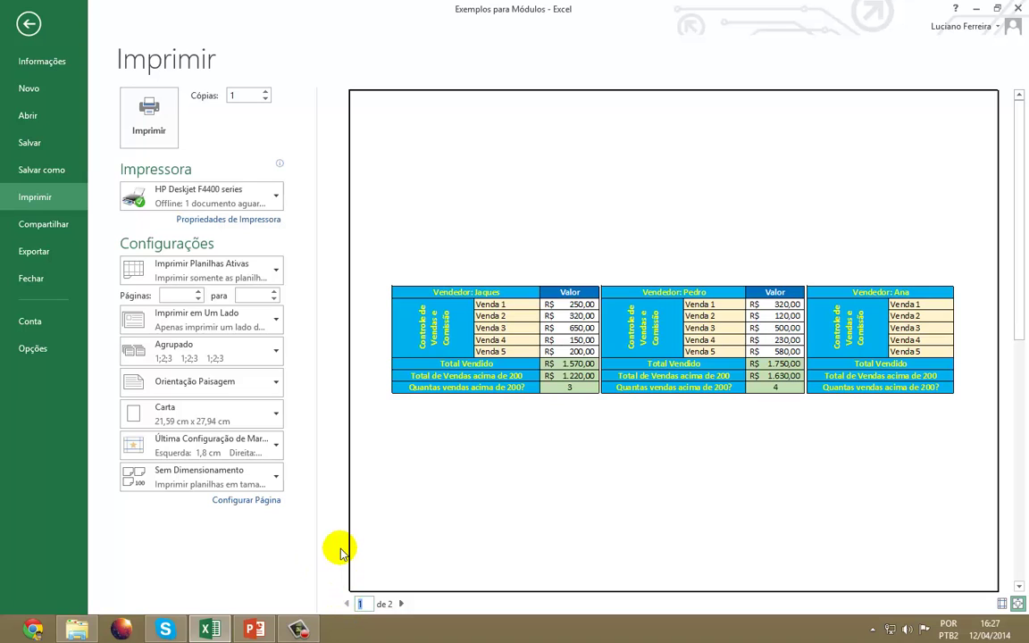
# Step: Turn off horizontal and vertical centering on the page in the page setup's margin settings
pyautogui.click(257, 478)
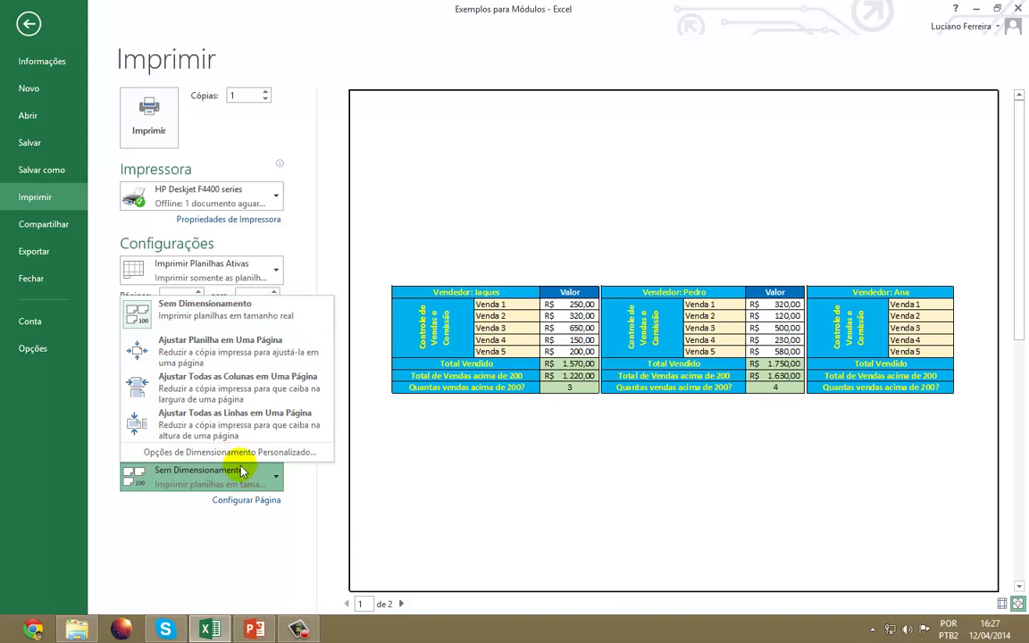
pyautogui.click(214, 455)
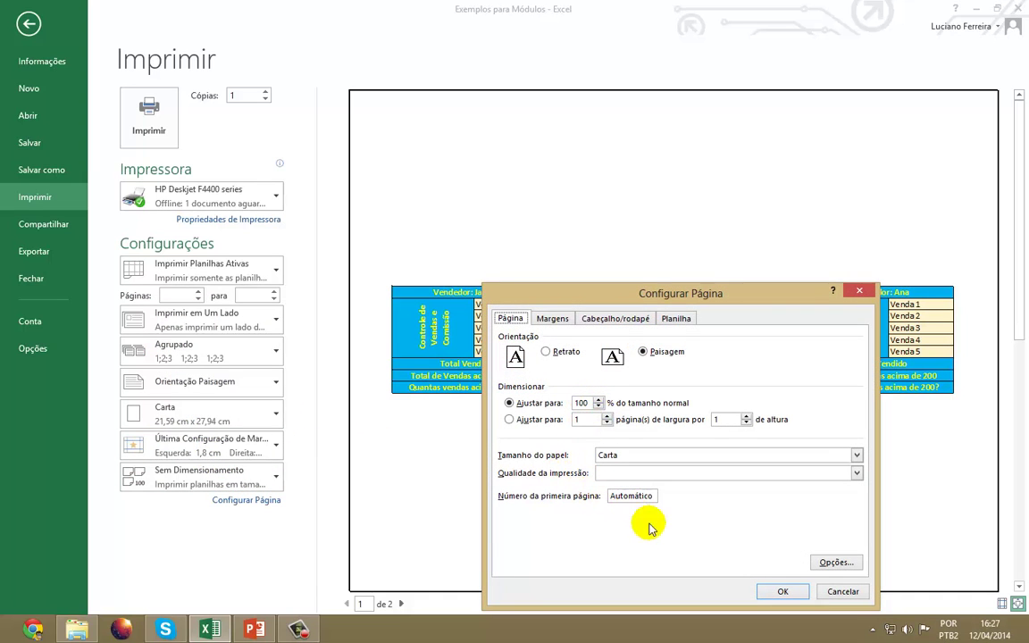
pyautogui.click(676, 321)
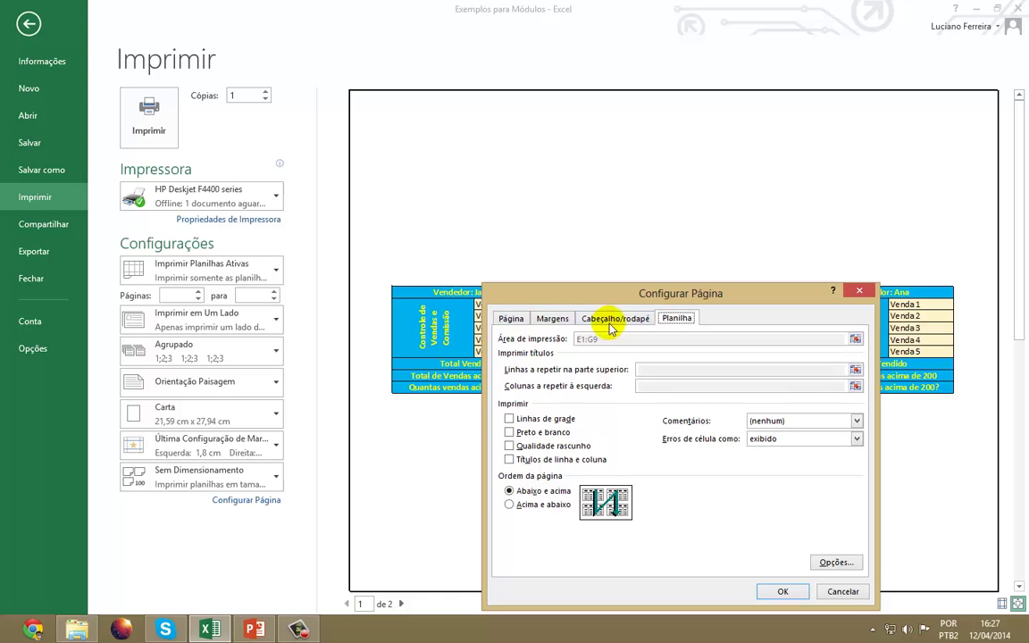
pyautogui.click(511, 319)
pyautogui.click(551, 319)
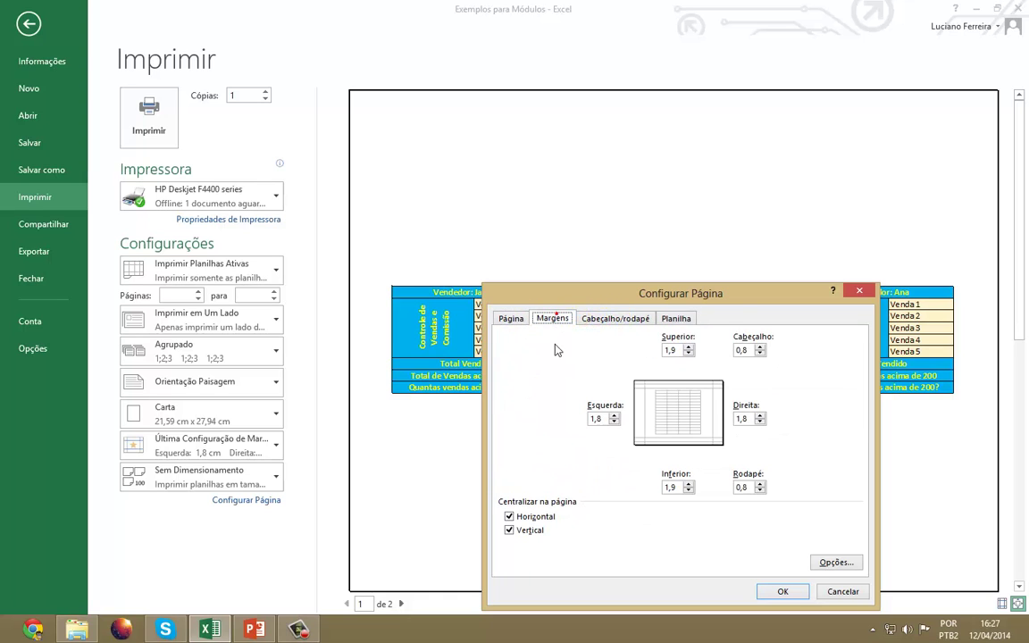
pyautogui.click(524, 533)
pyautogui.click(525, 533)
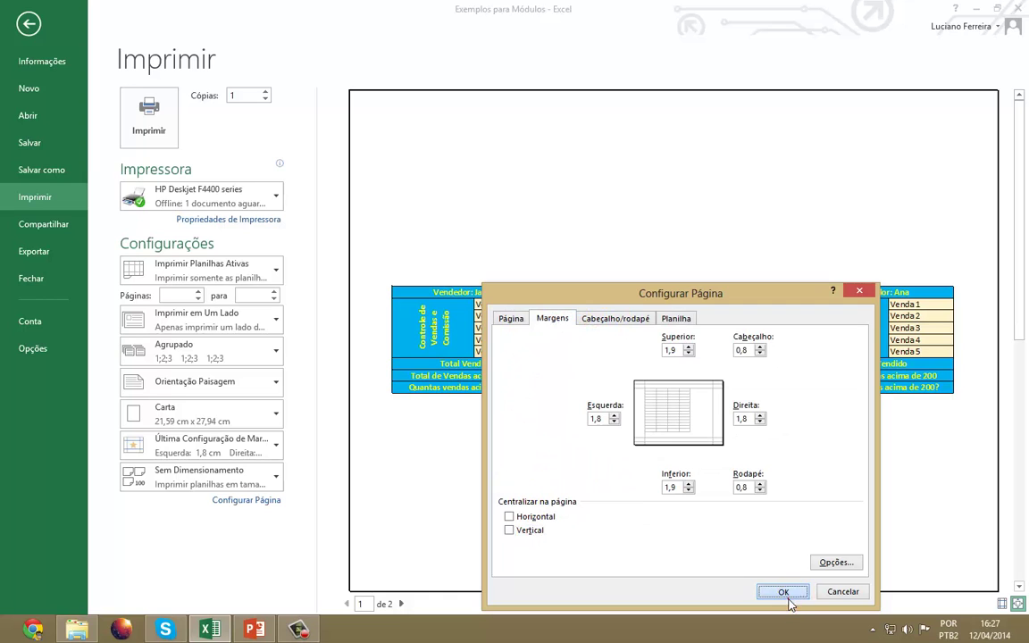
pyautogui.click(783, 592)
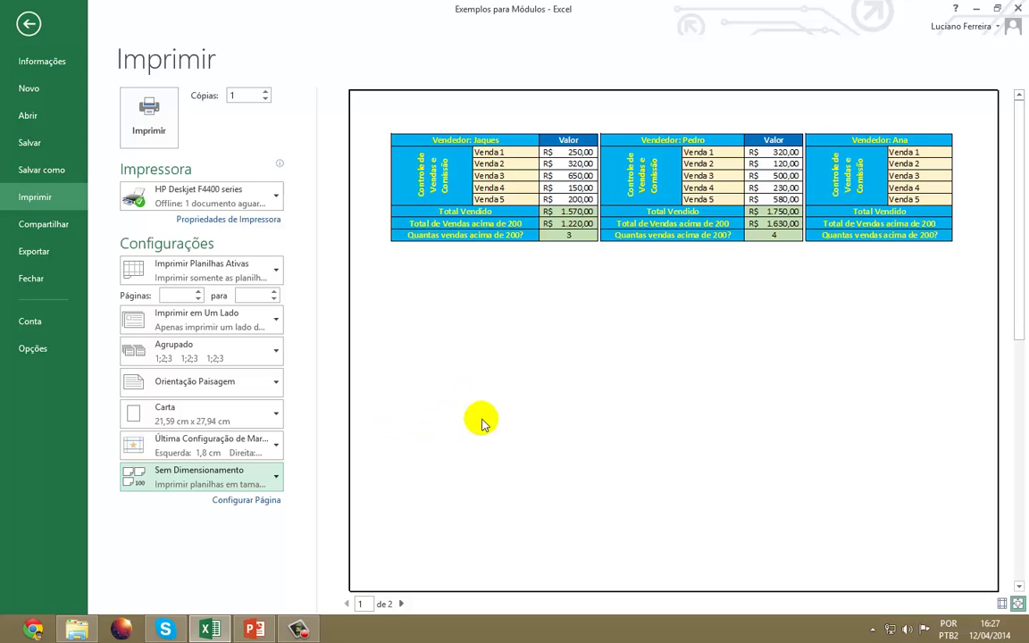
# Step: Set the page orientation to portrait (Orientação Retrato) and review both preview pages
pyautogui.click(259, 384)
pyautogui.click(226, 414)
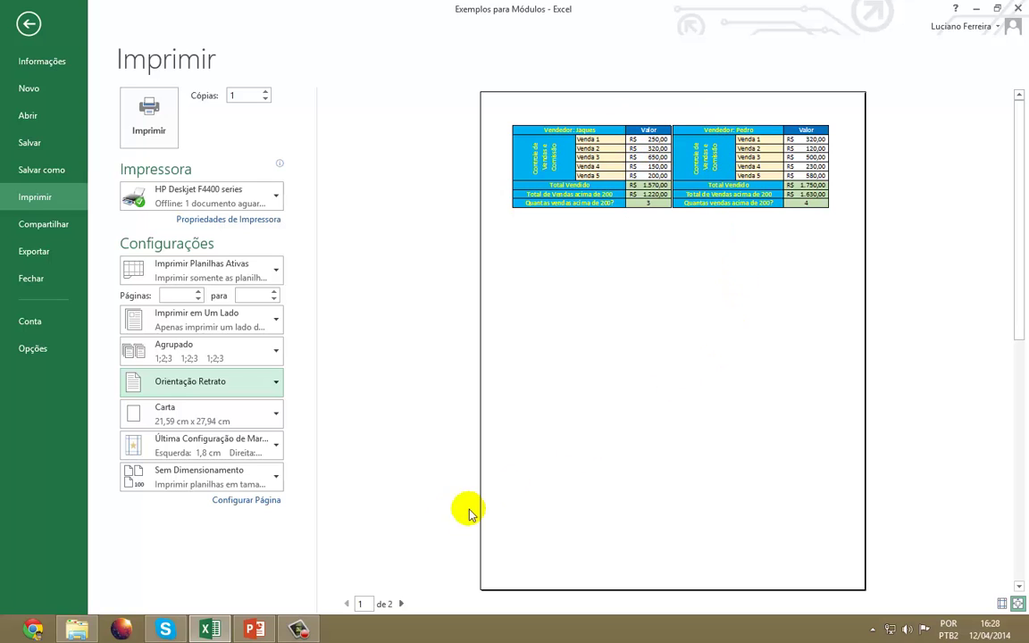
pyautogui.click(403, 604)
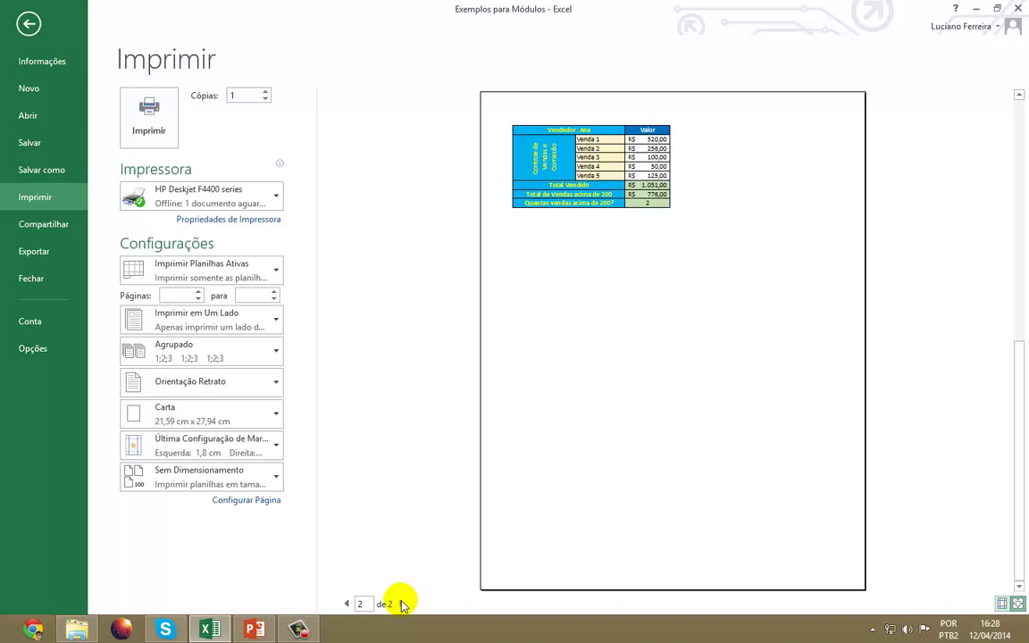
pyautogui.click(349, 605)
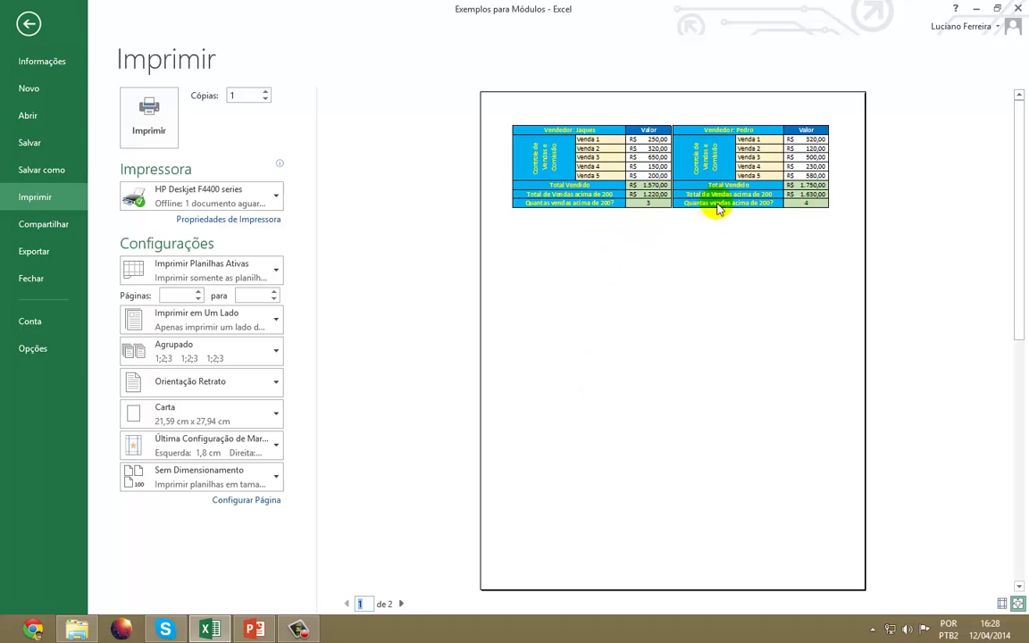
# Step: Set the page orientation back to landscape (Orientação Paisagem) and review both preview pages
pyautogui.click(256, 394)
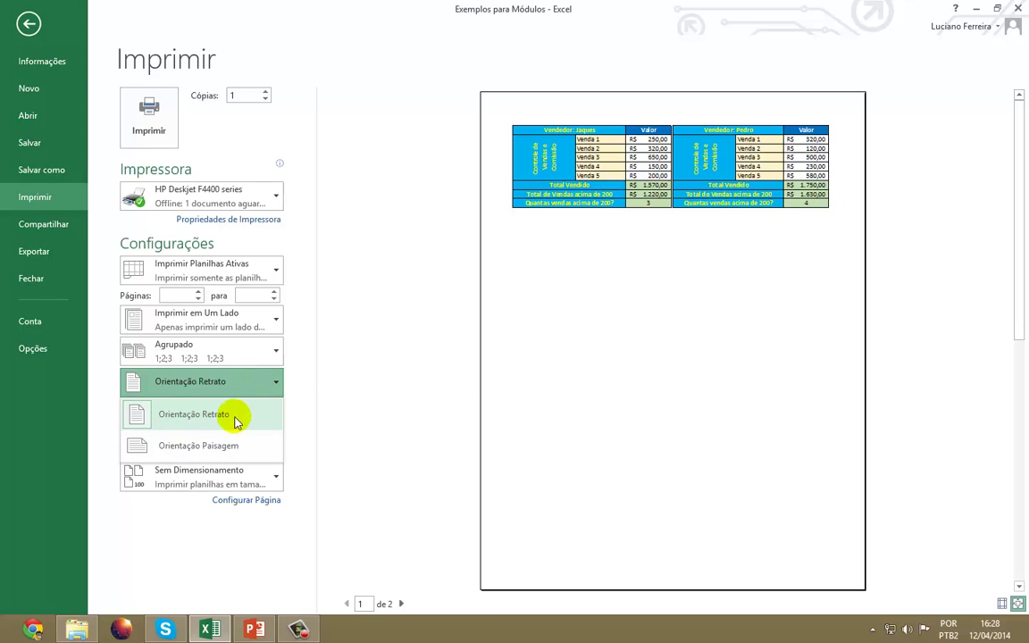
pyautogui.click(221, 449)
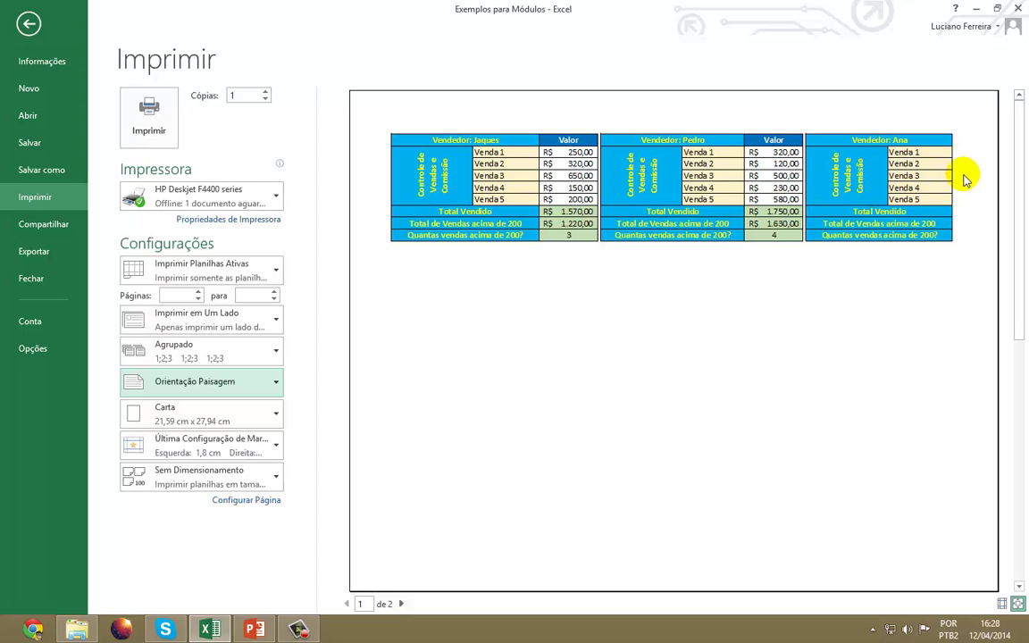
pyautogui.click(400, 605)
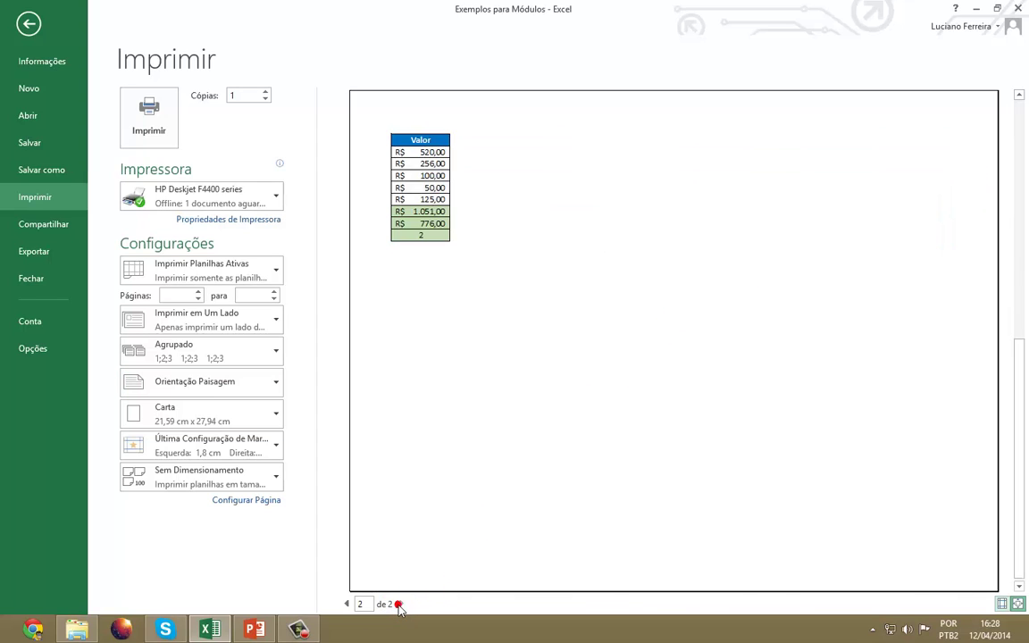
pyautogui.click(346, 605)
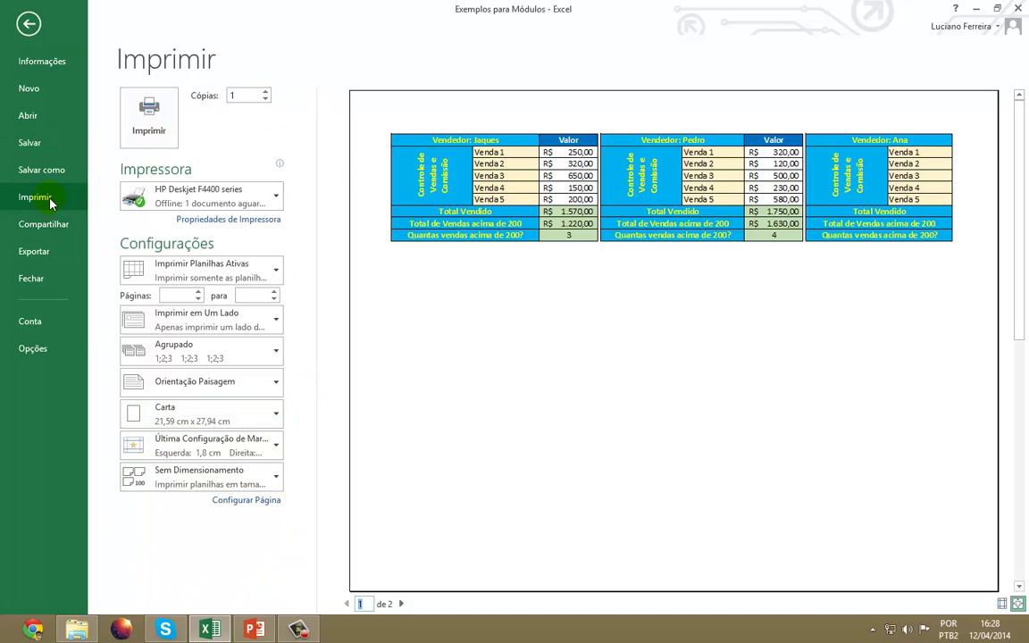
pyautogui.click(136, 114)
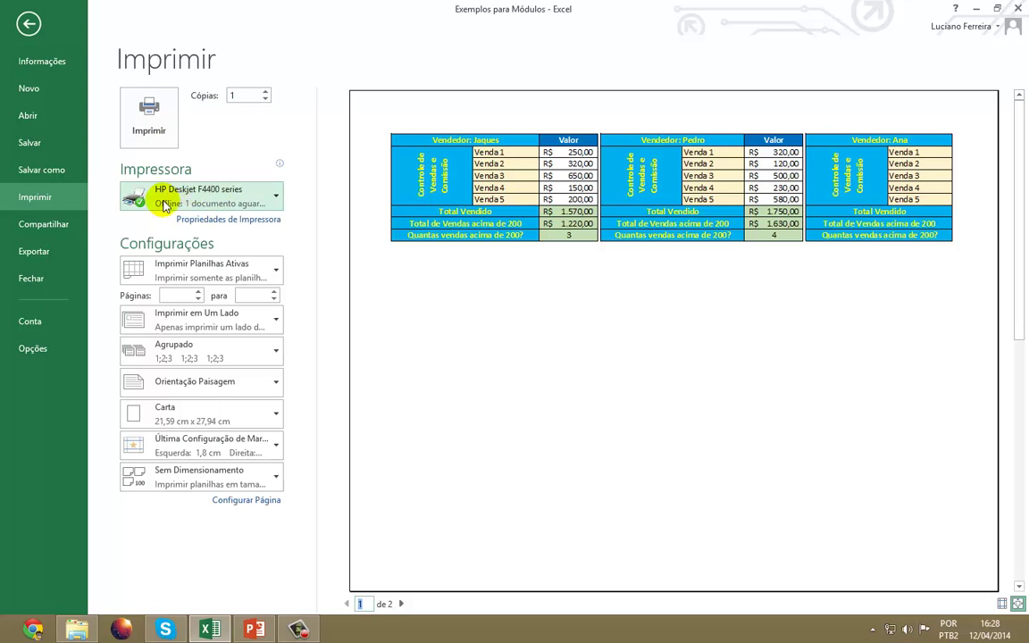
pyautogui.moveTo(161, 196)
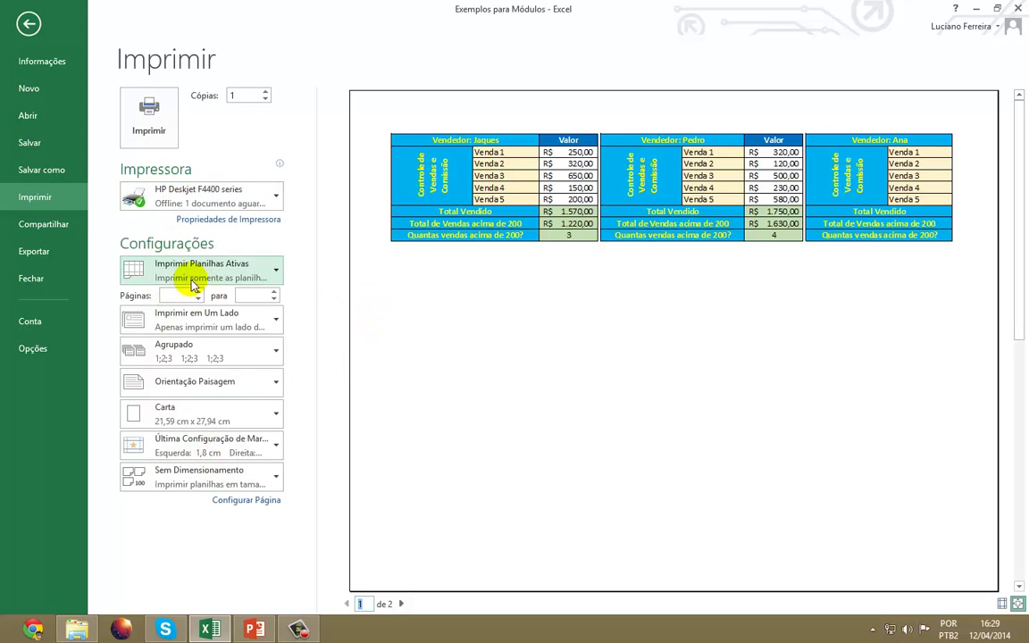
# Step: Set the print scope to the entire workbook (Imprimir Toda a Pasta de Trabalho) and page forward through its preview to page 10
pyautogui.click(268, 278)
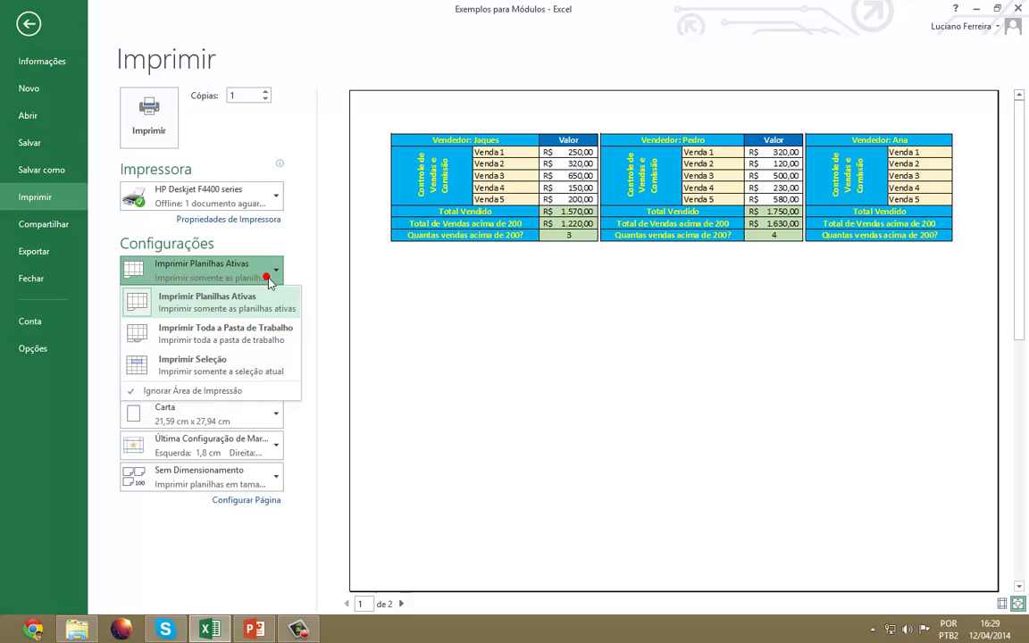
pyautogui.click(218, 342)
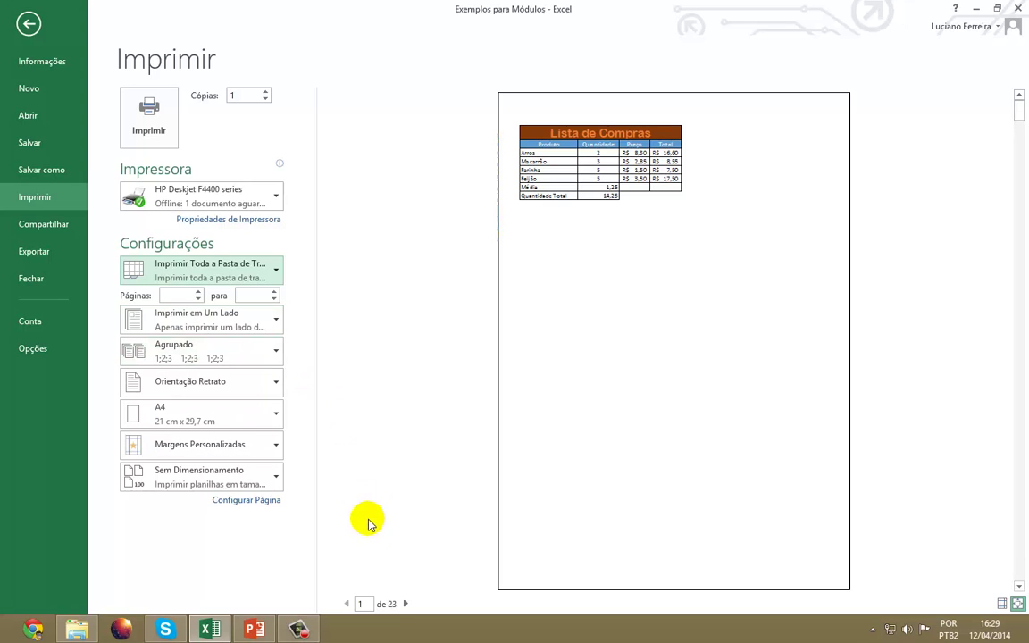
pyautogui.click(405, 605)
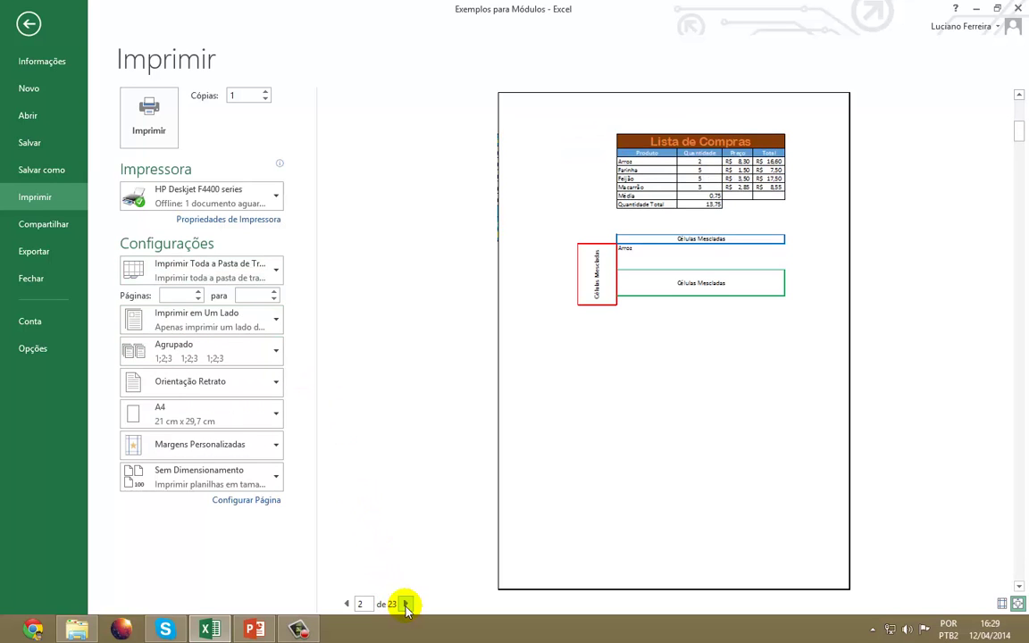
pyautogui.click(405, 605)
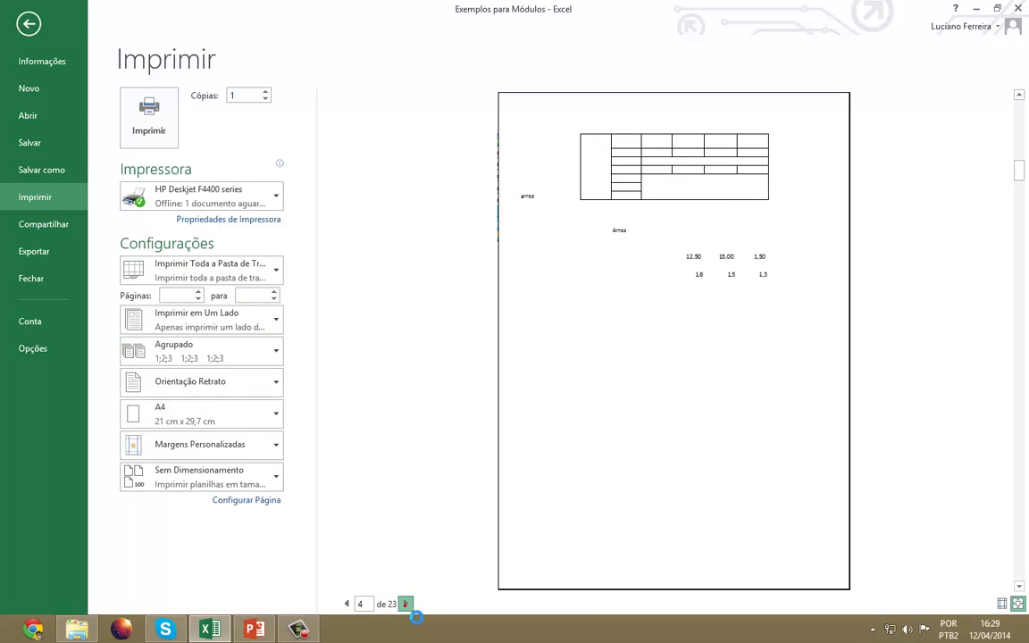
pyautogui.click(406, 605)
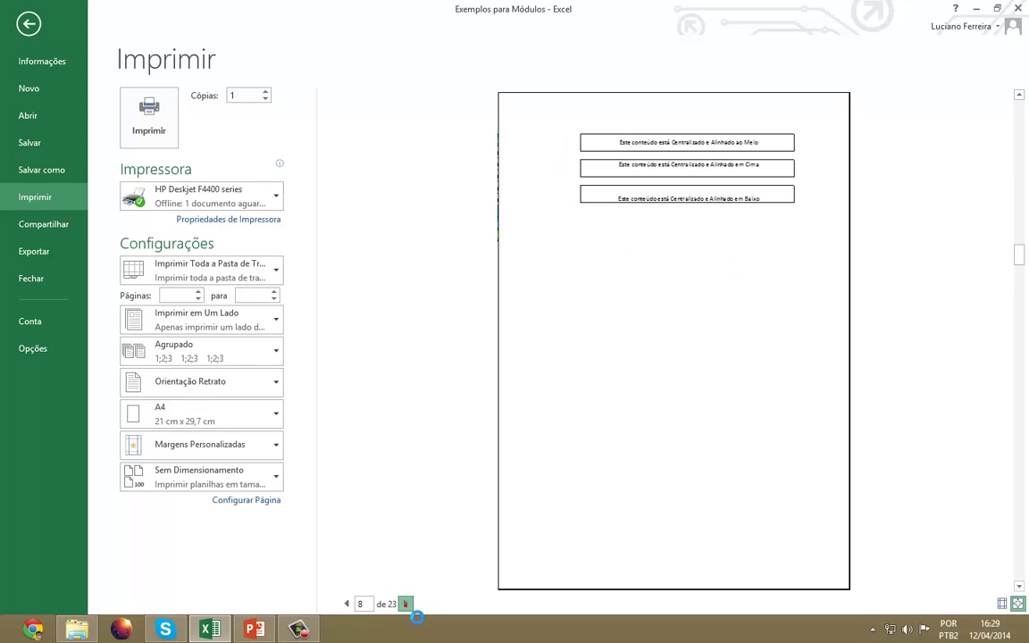
pyautogui.click(406, 605)
pyautogui.click(406, 604)
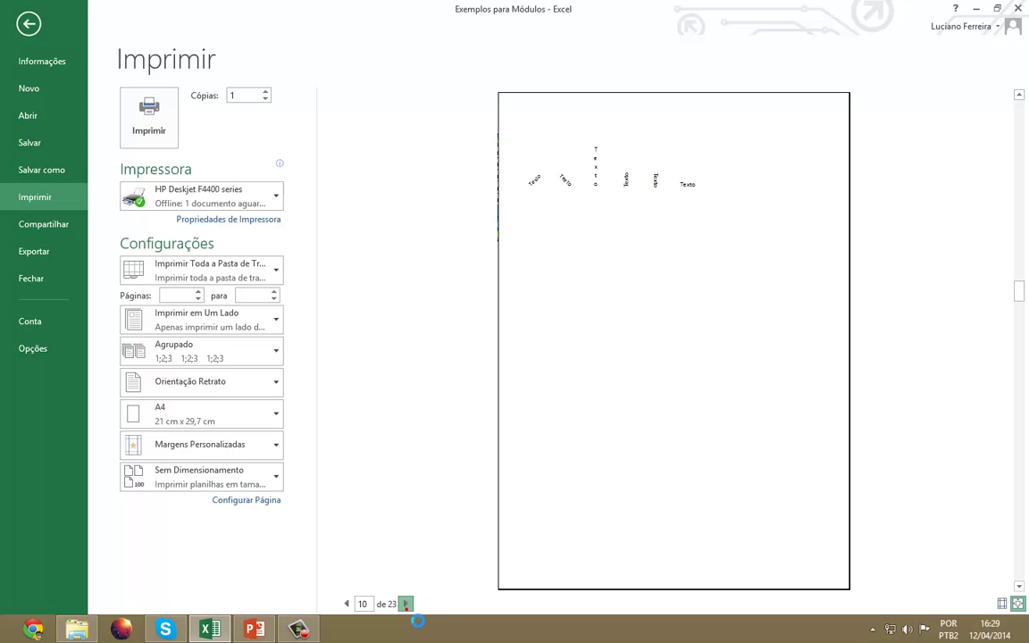
# Step: Page back through the workbook's print preview to the first page and return forward to page 3
pyautogui.click(346, 604)
pyautogui.click(345, 604)
pyautogui.click(346, 604)
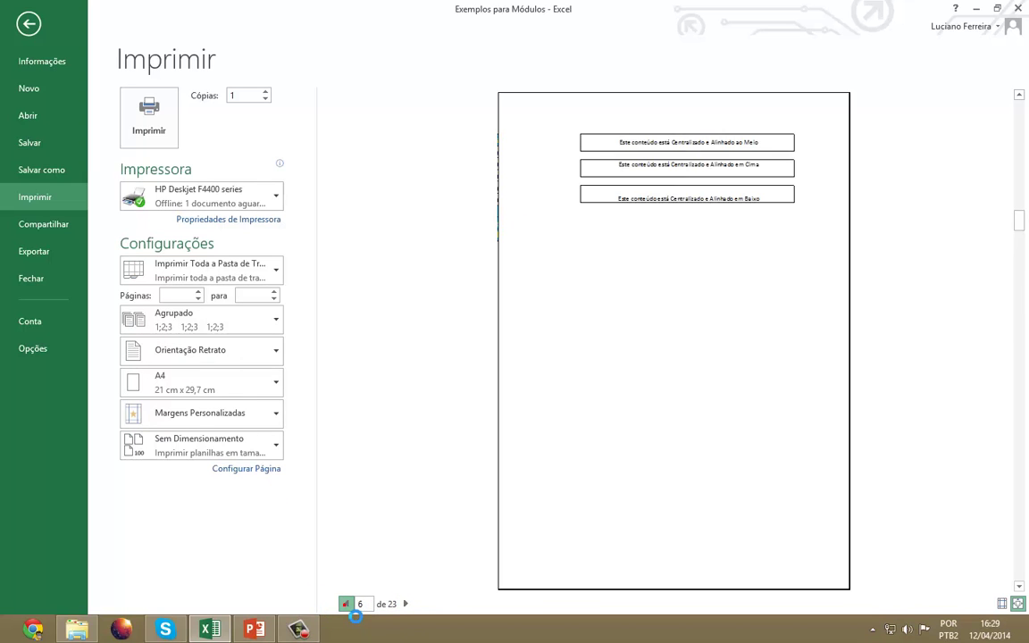
pyautogui.click(345, 604)
pyautogui.click(346, 604)
pyautogui.click(345, 604)
pyautogui.click(345, 604)
pyautogui.click(346, 603)
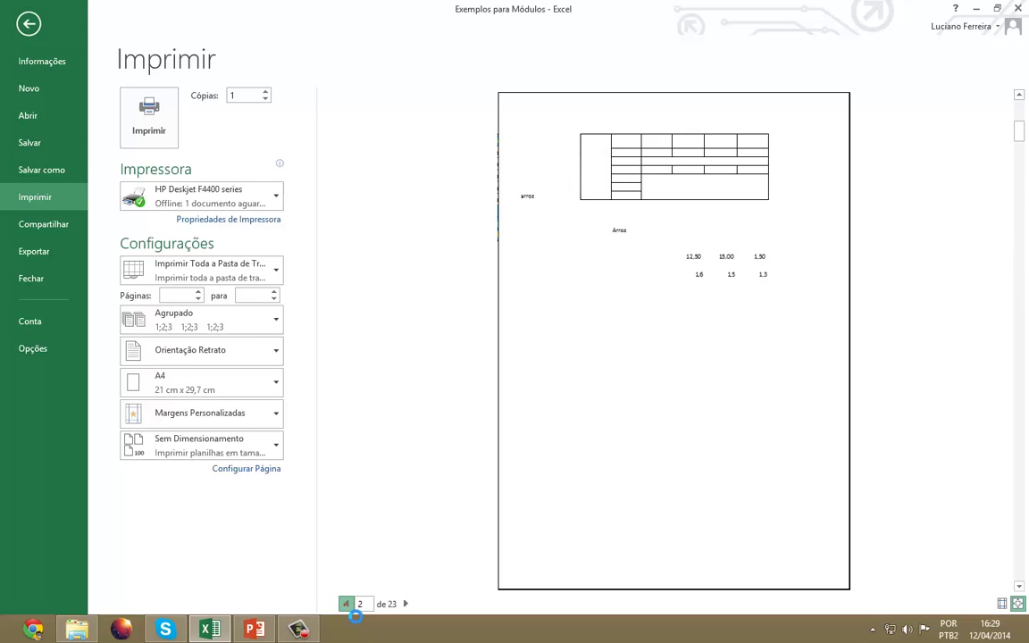
pyautogui.click(346, 604)
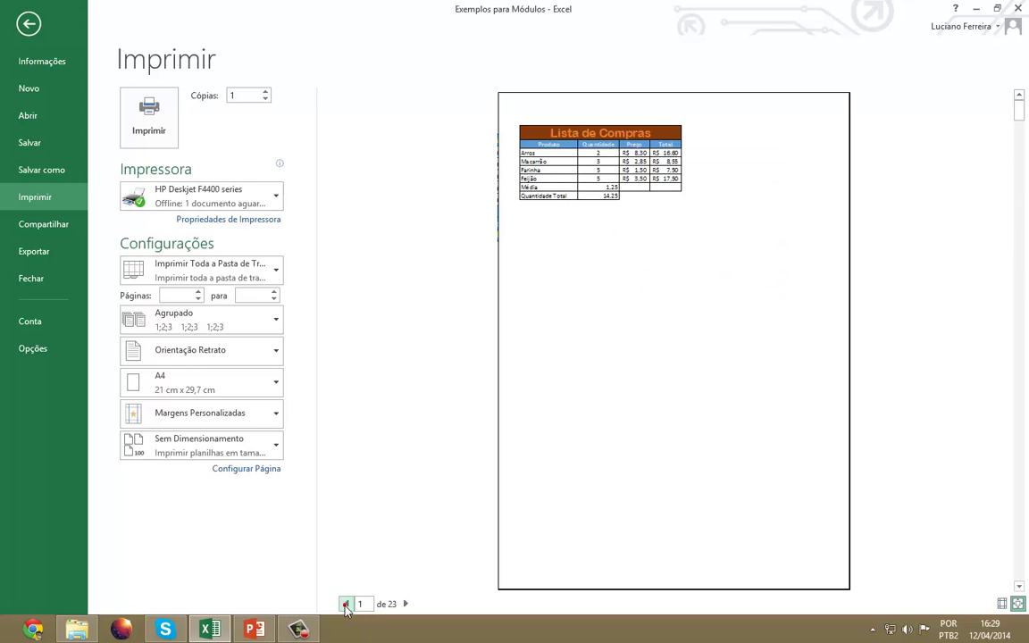
pyautogui.click(405, 604)
pyautogui.click(406, 604)
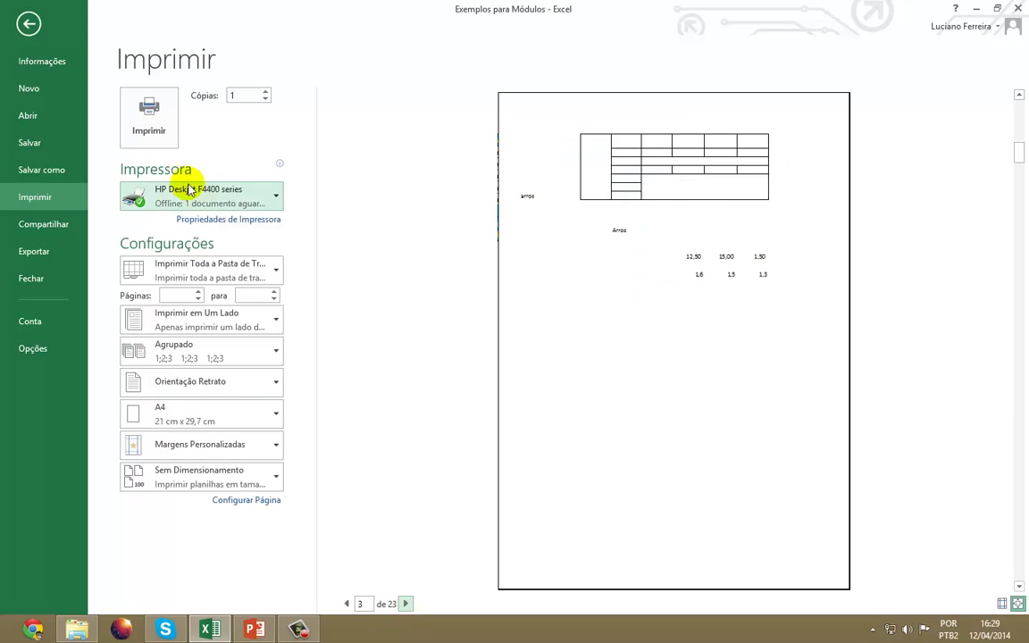
# Step: Set the print scope back to the active sheets only (Imprimir Planilhas Ativas)
pyautogui.click(265, 270)
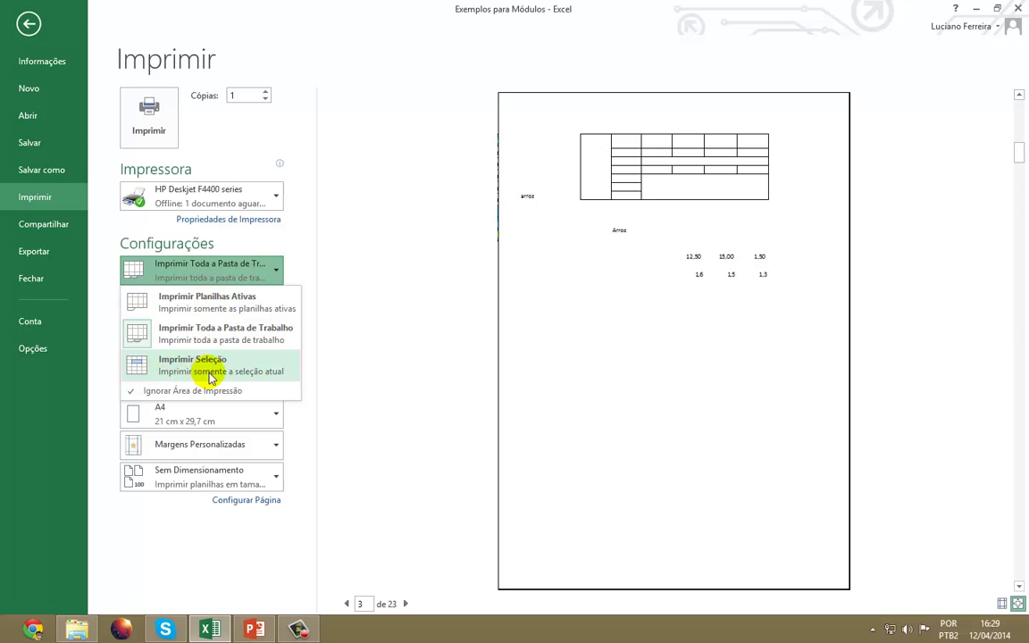
pyautogui.click(205, 295)
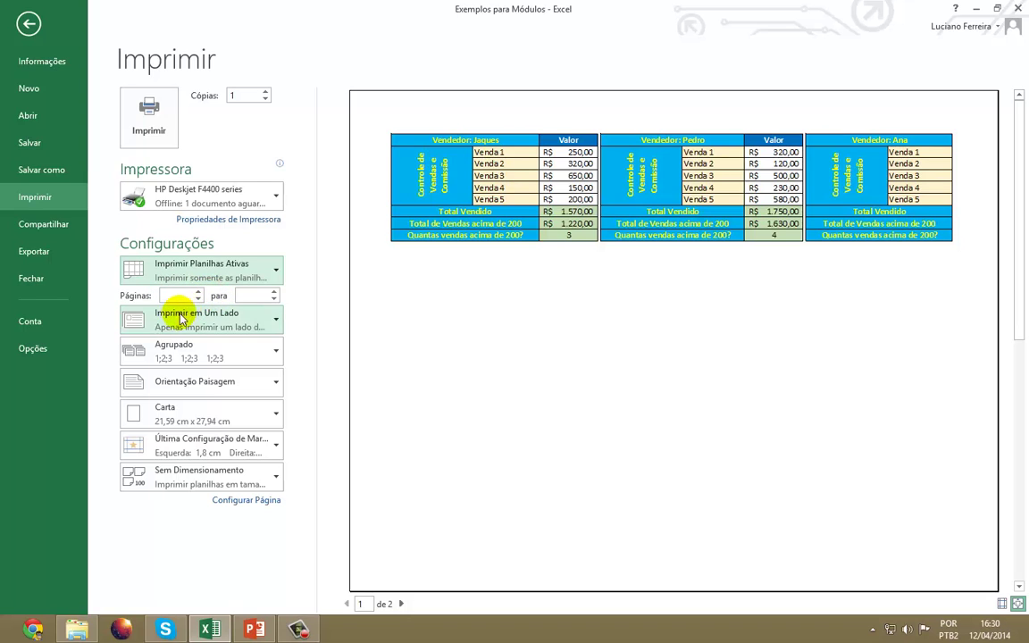
# Step: Review the one-sided and two-sided printing options and the collation options alongside the number of copies
pyautogui.click(275, 322)
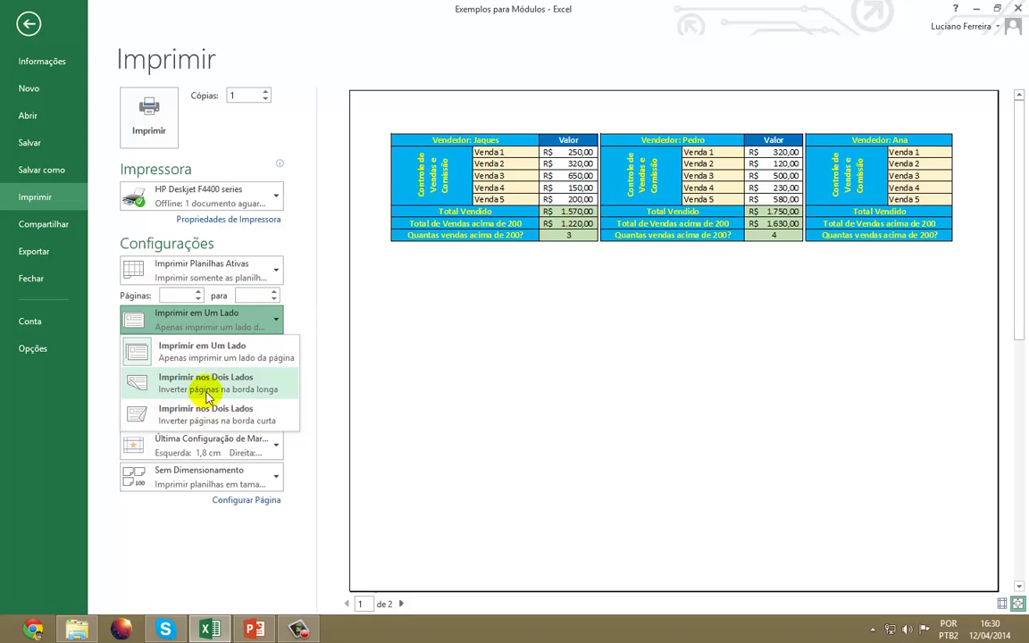
pyautogui.click(197, 323)
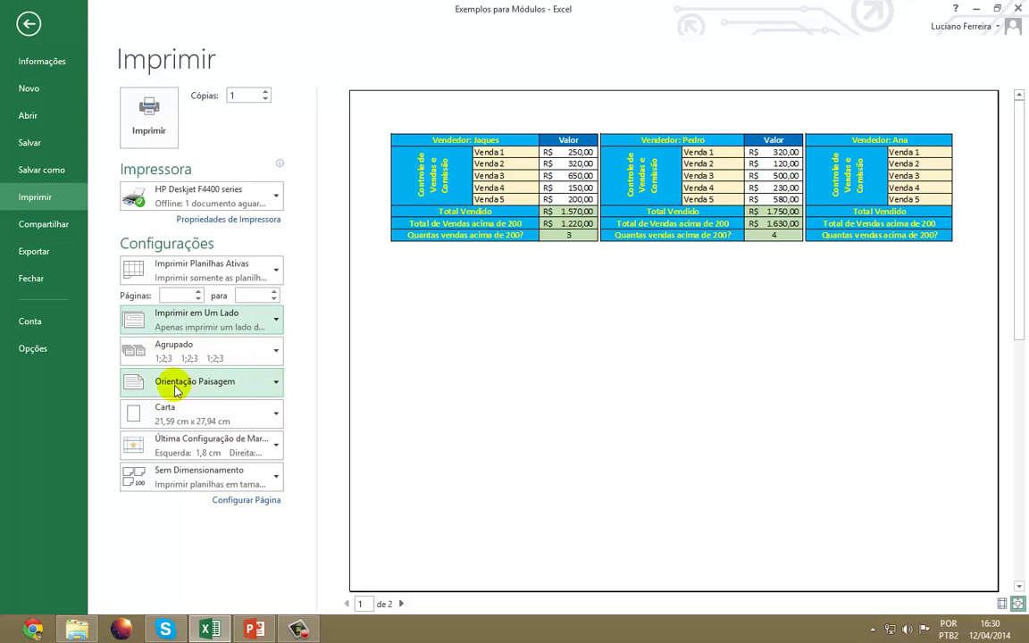
pyautogui.click(273, 353)
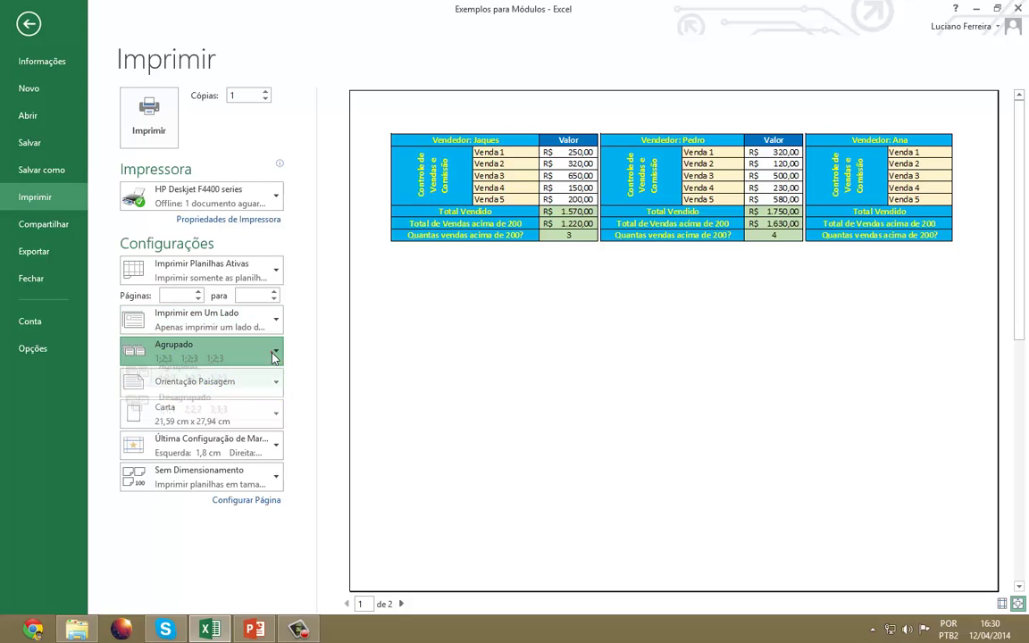
pyautogui.click(274, 354)
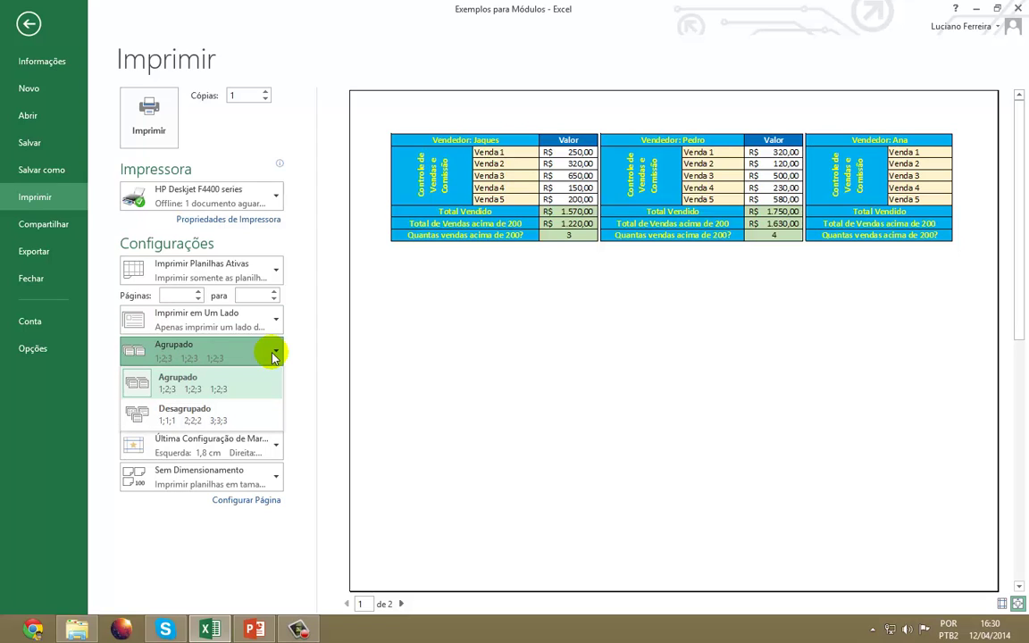
pyautogui.click(273, 355)
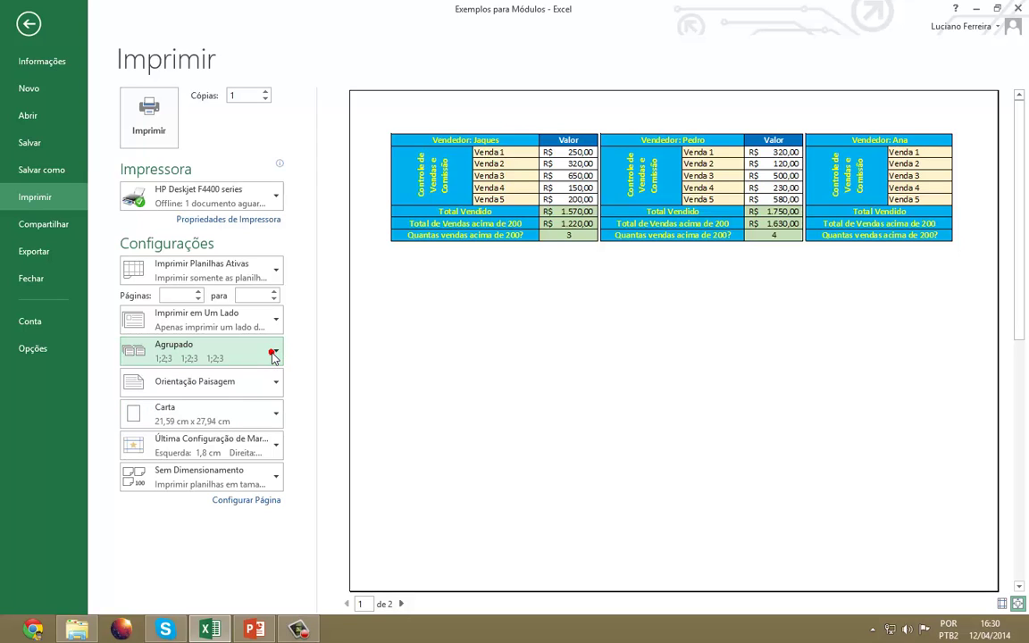
pyautogui.click(252, 93)
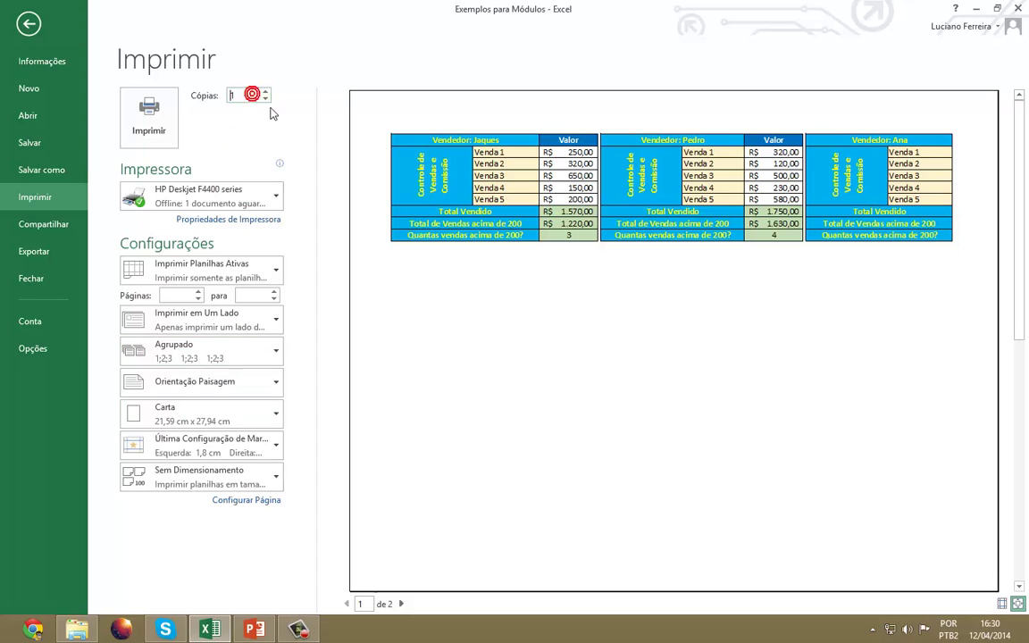
pyautogui.moveTo(237, 94); pyautogui.dragTo(225, 93)
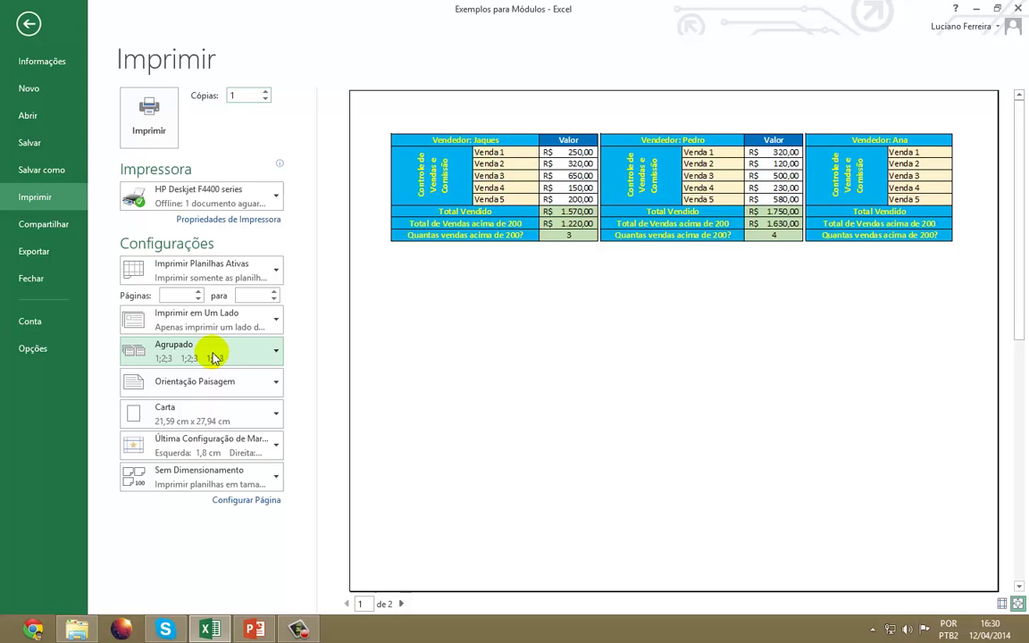
# Step: Switch the collation to uncollated (Desagrupado) and return it to collated (Agrupado)
pyautogui.click(213, 351)
pyautogui.click(188, 407)
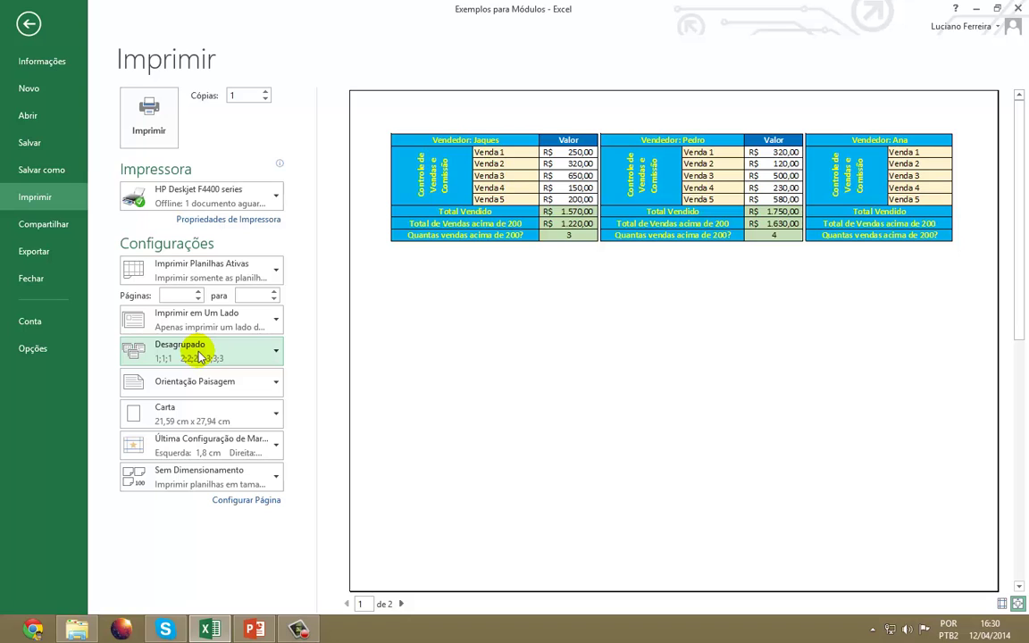
pyautogui.click(202, 356)
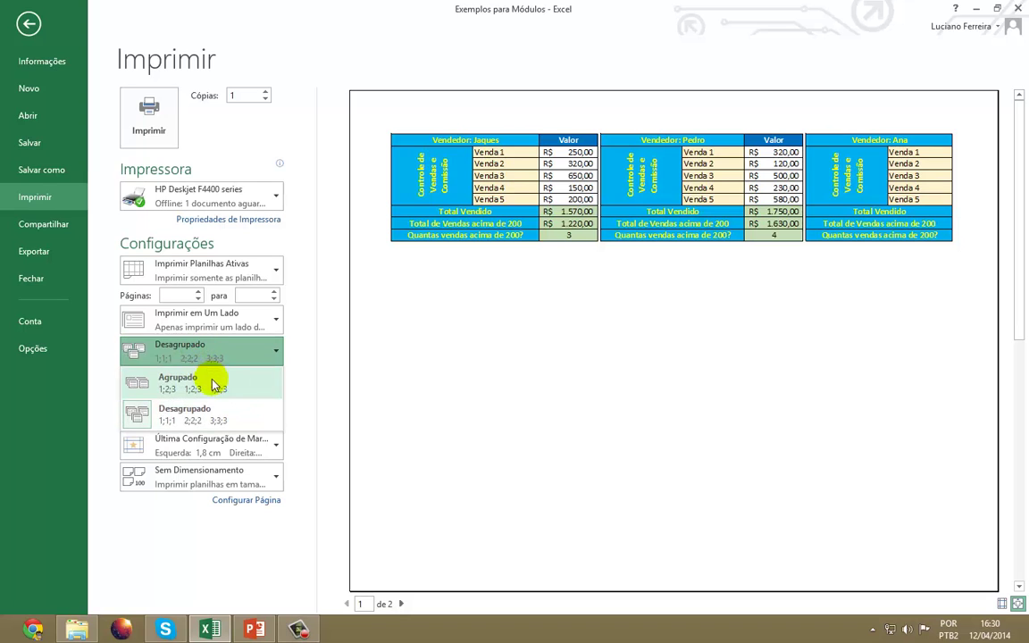
pyautogui.click(214, 382)
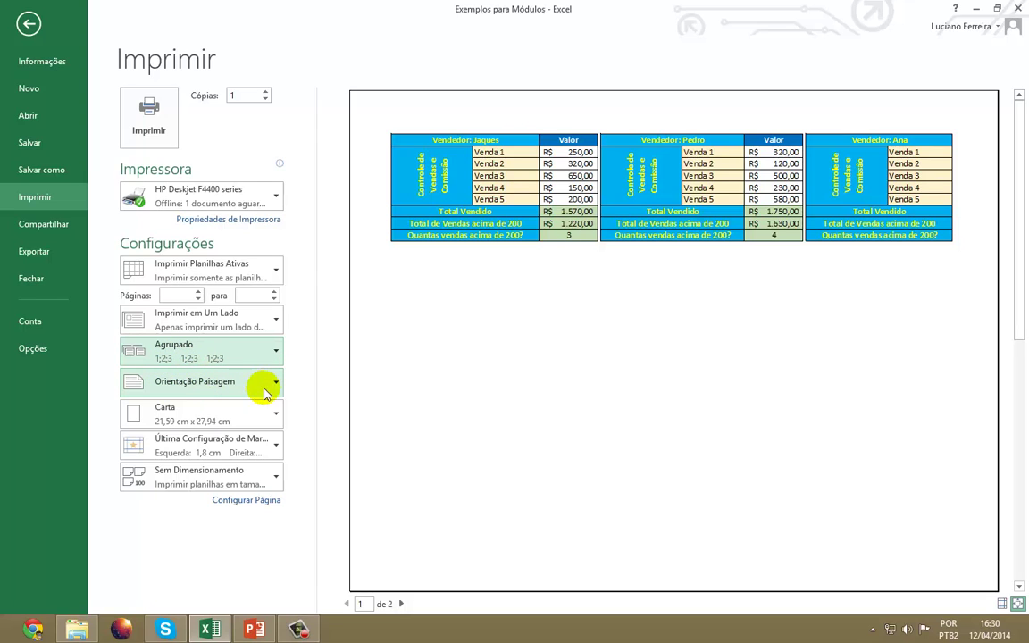
# Step: Switch the page orientation to portrait (Orientação Retrato) and return it to landscape (Orientação Paisagem)
pyautogui.click(212, 384)
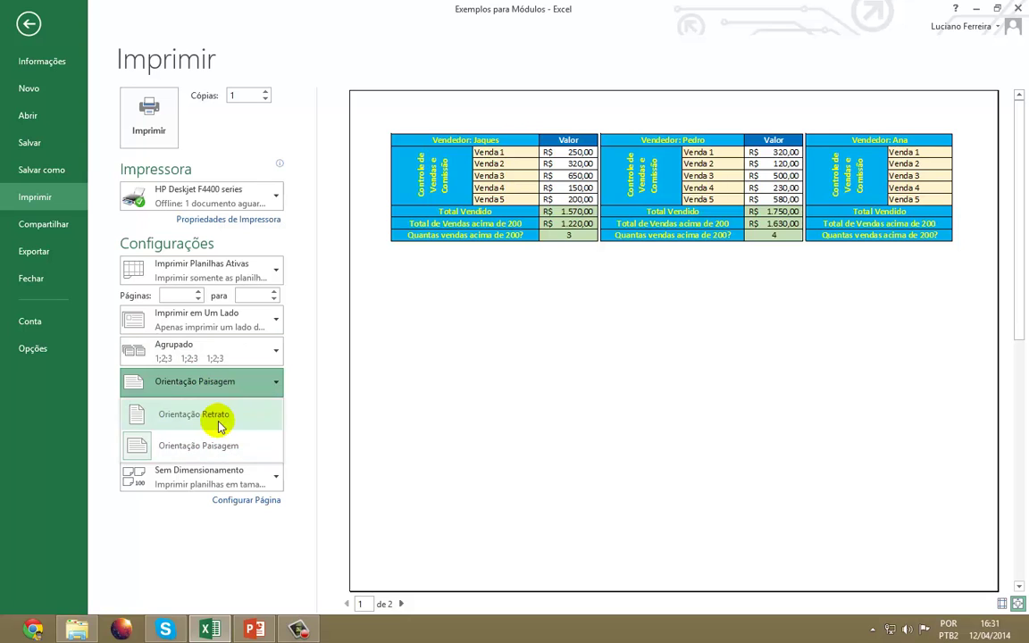
pyautogui.click(218, 420)
pyautogui.click(226, 382)
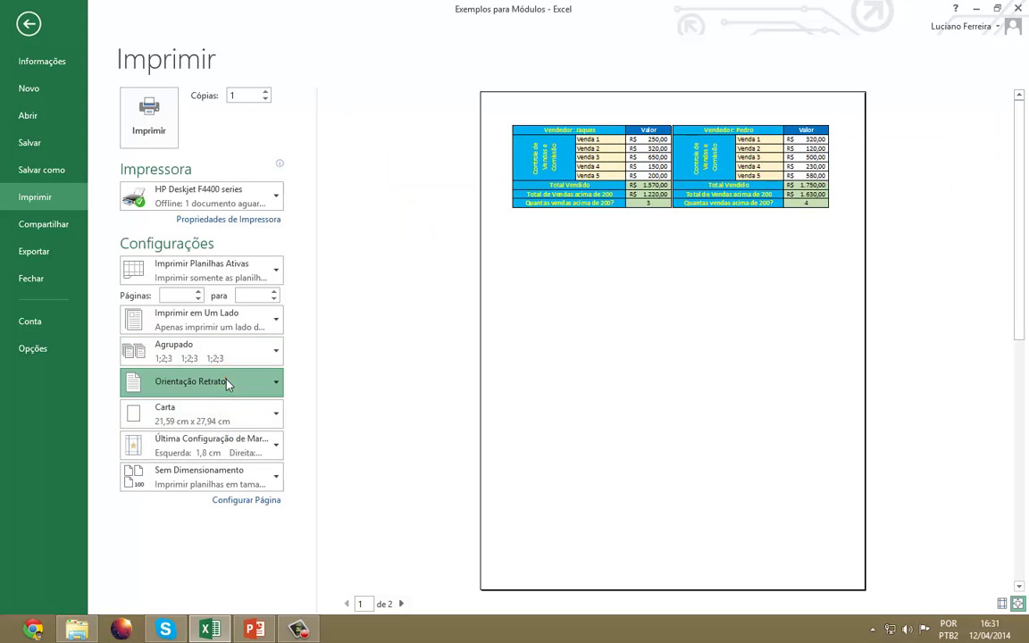
pyautogui.click(237, 451)
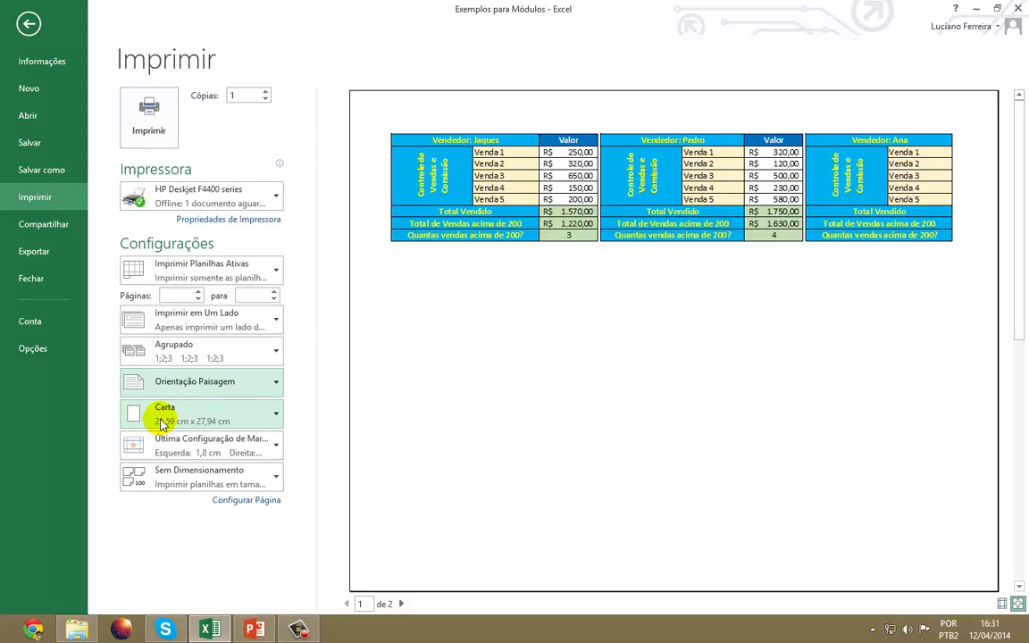
# Step: Set the paper size to A4 (21 cm x 29,7 cm) and review the other available paper sizes
pyautogui.click(172, 418)
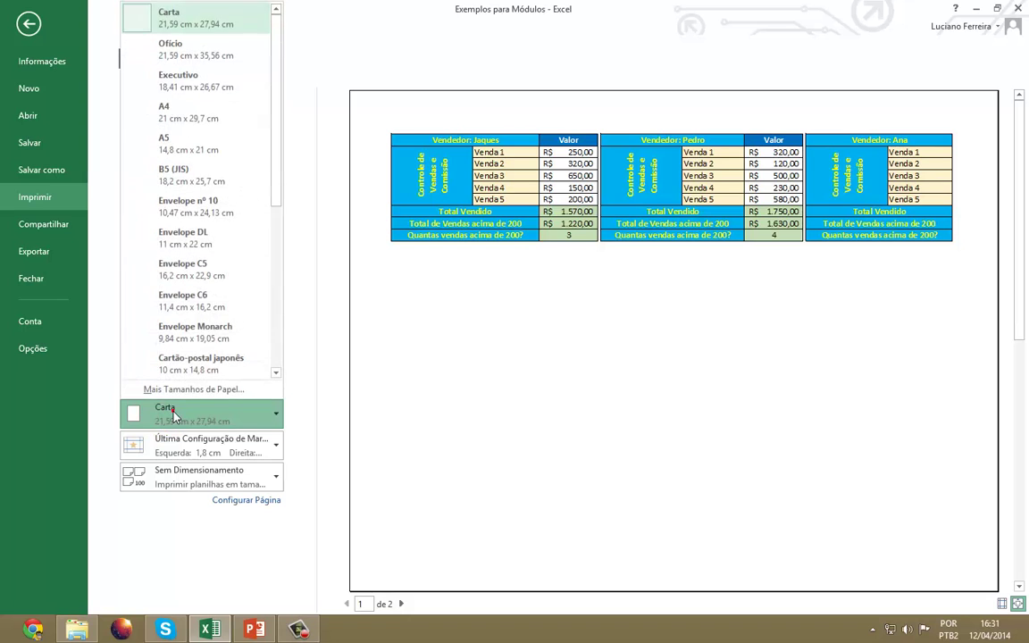
pyautogui.click(202, 123)
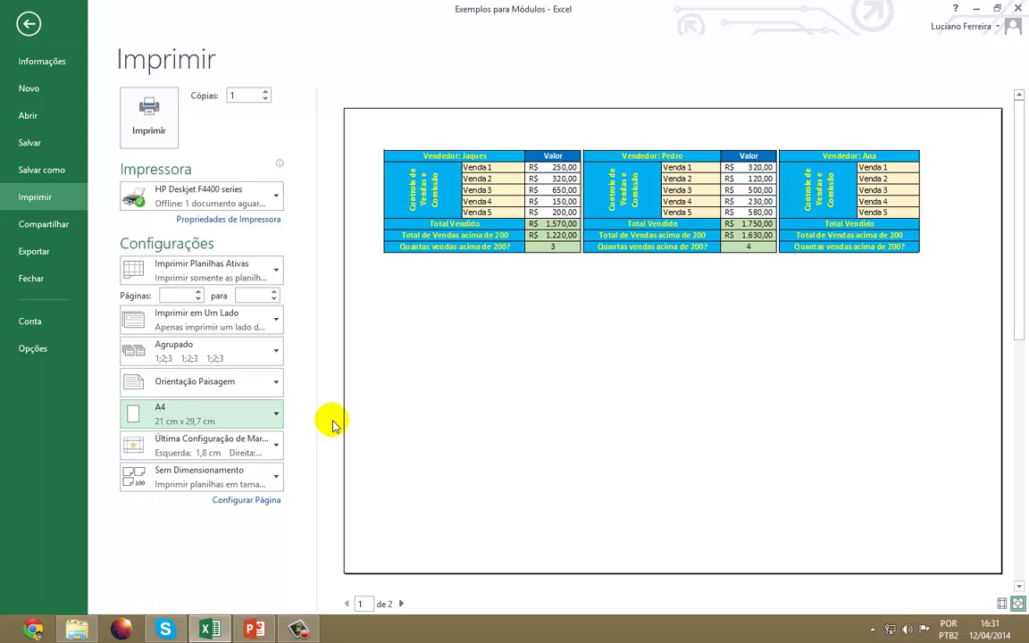
pyautogui.click(281, 418)
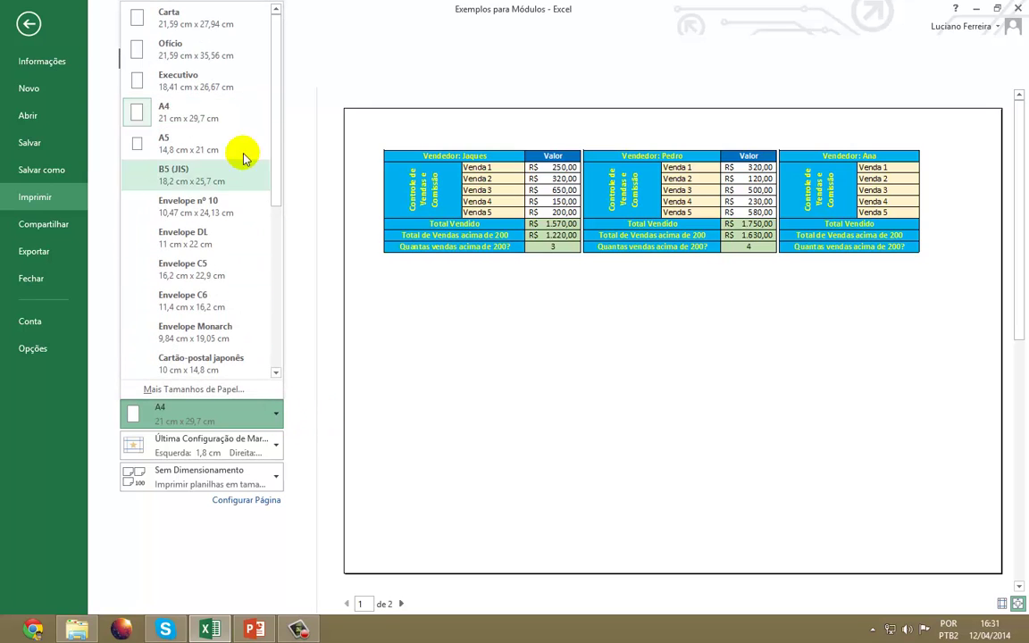
pyautogui.click(278, 420)
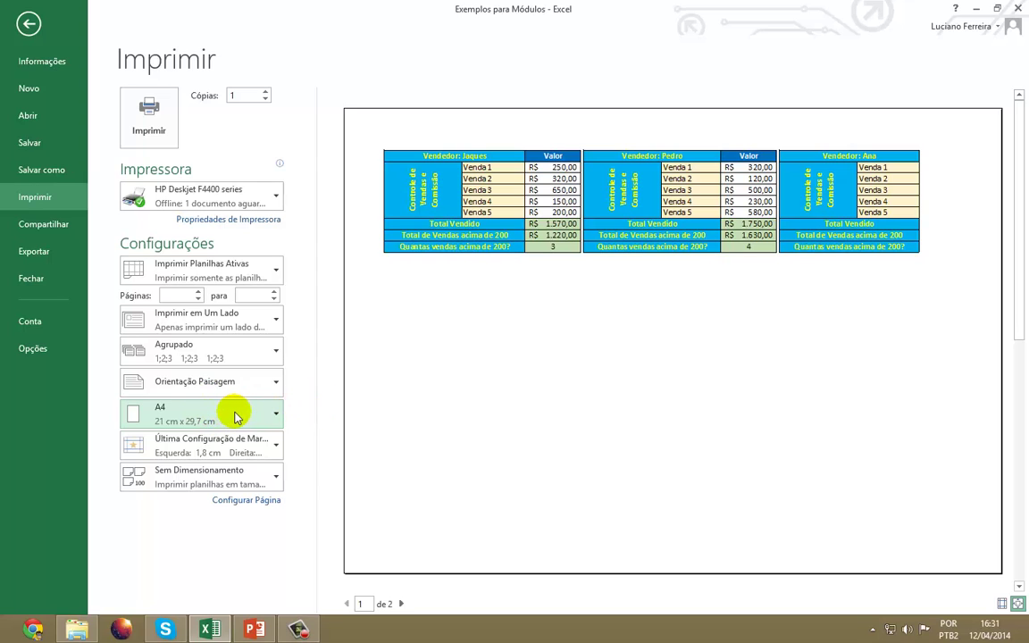
# Step: Review the margin presets and apply the narrow margins (Estreita) to the page
pyautogui.click(276, 451)
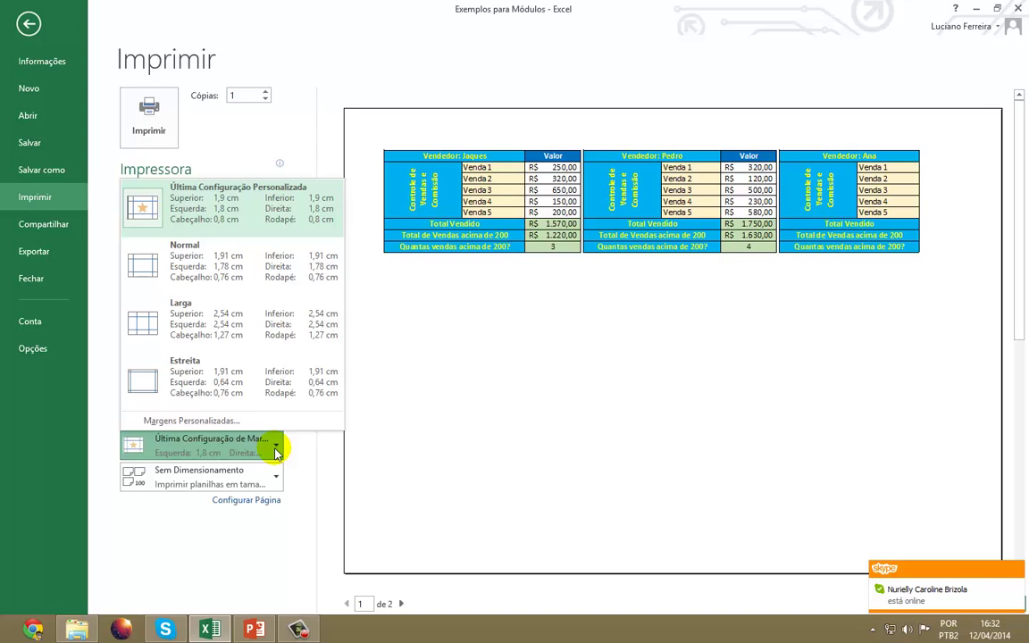
pyautogui.click(276, 451)
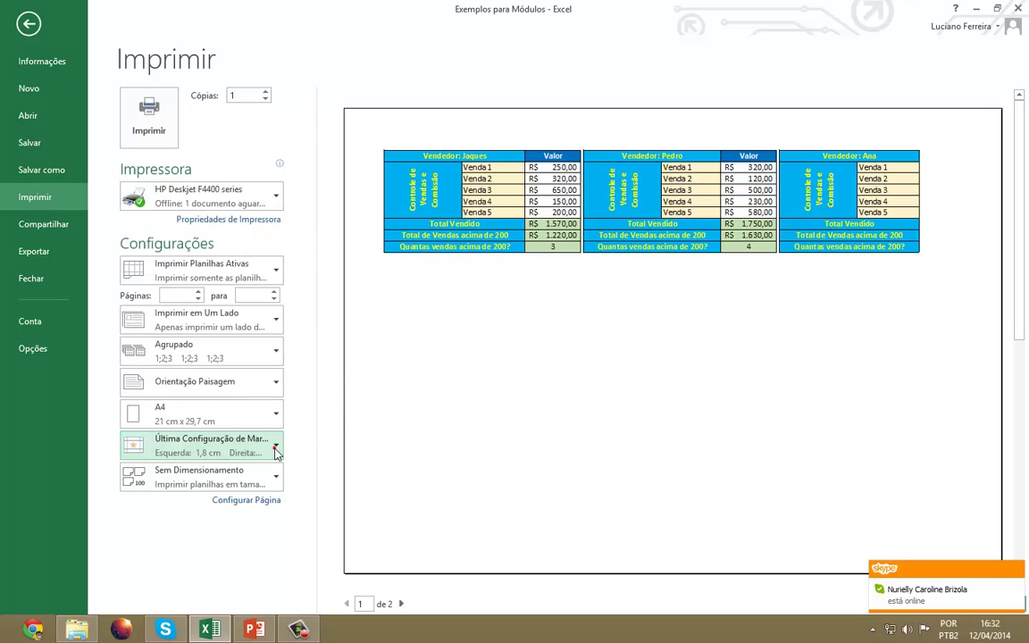
pyautogui.click(276, 451)
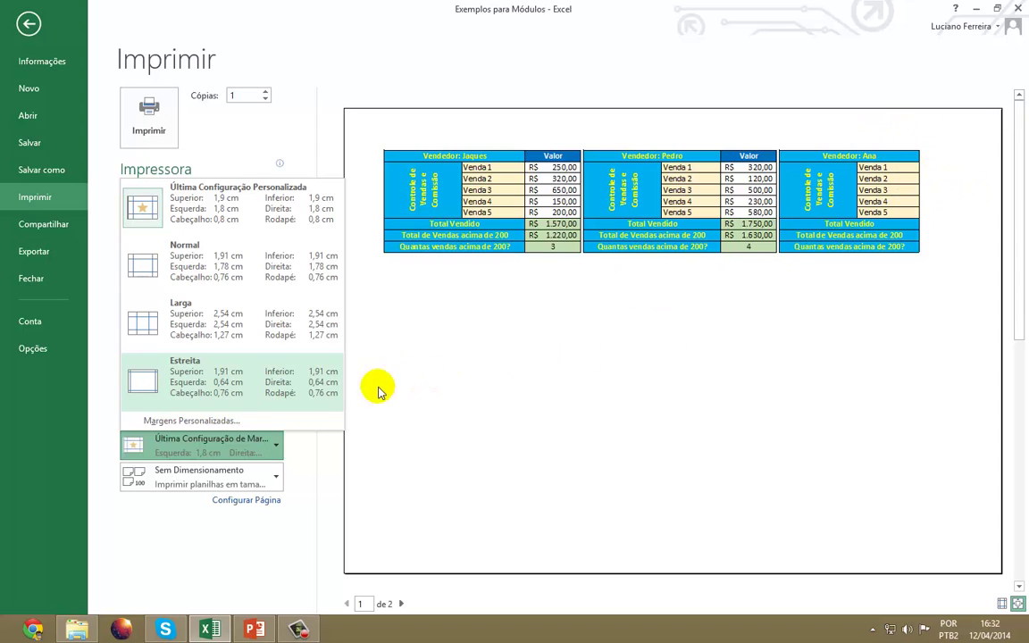
pyautogui.click(228, 384)
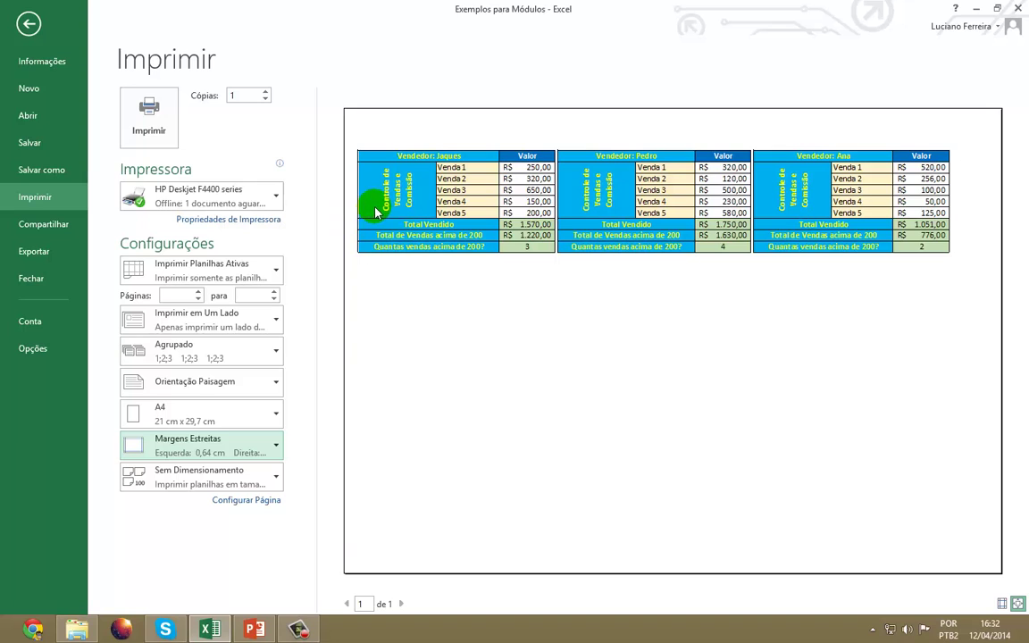
# Step: Set a custom left margin of 1,8 cm and reapply the last custom margin setting (Última Configuração Personalizada)
pyautogui.click(271, 445)
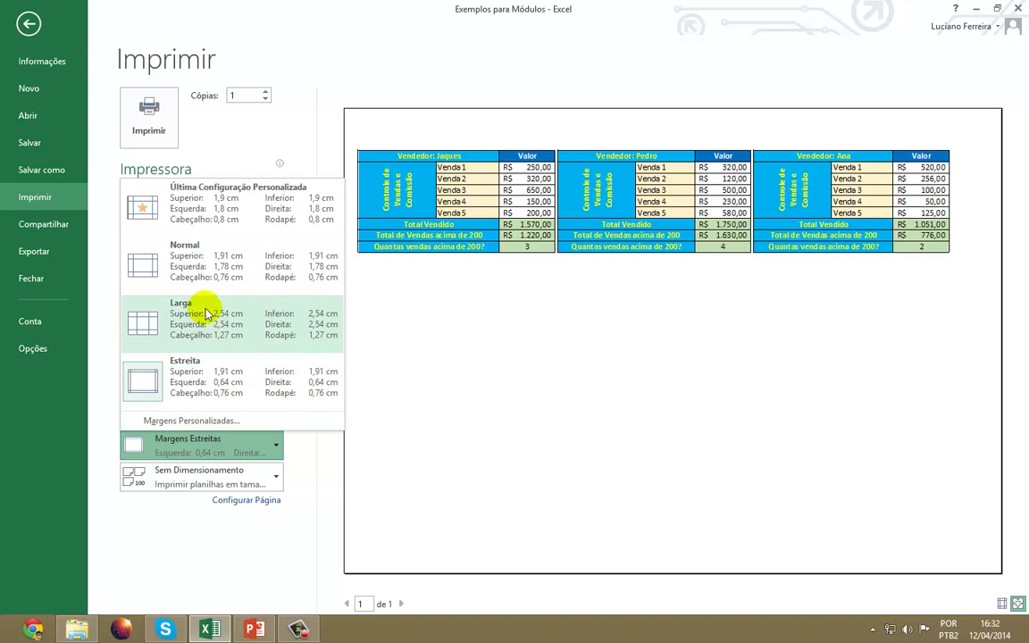
pyautogui.click(223, 426)
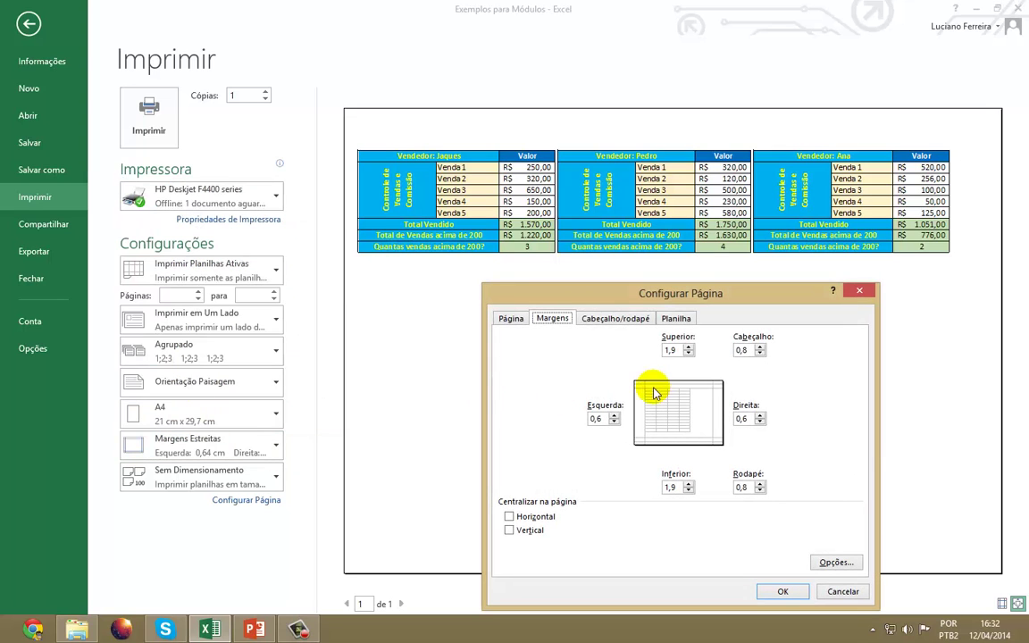
pyautogui.click(613, 415)
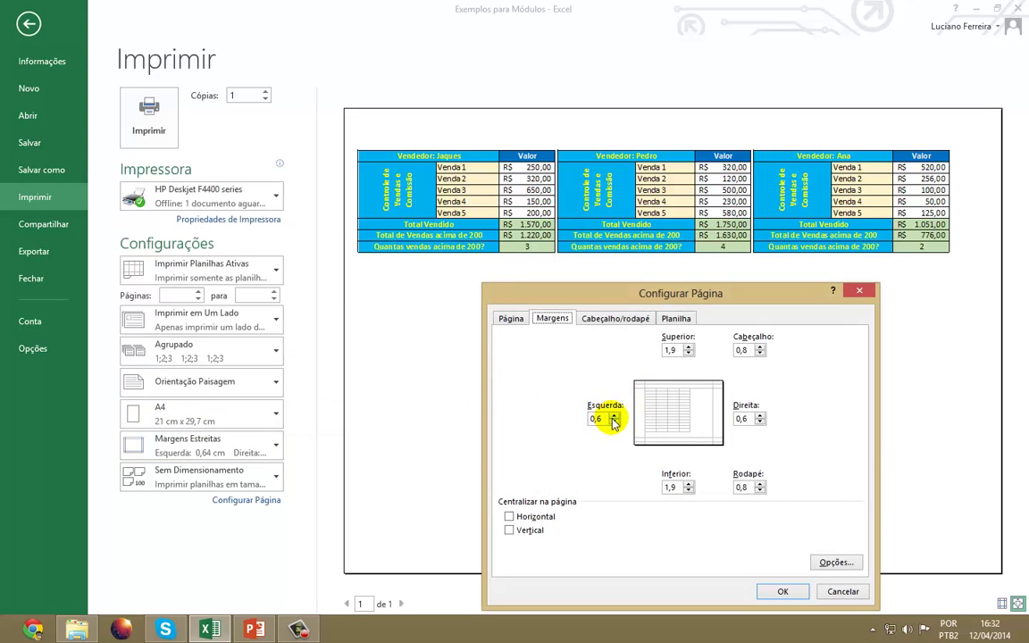
pyautogui.click(613, 416)
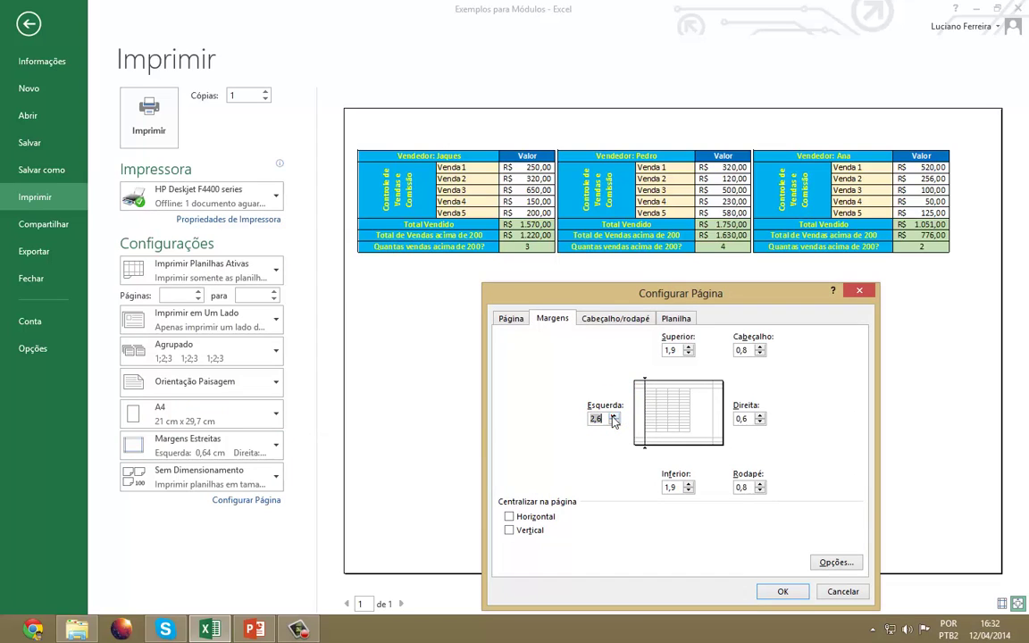
pyautogui.click(608, 422)
pyautogui.write('8')
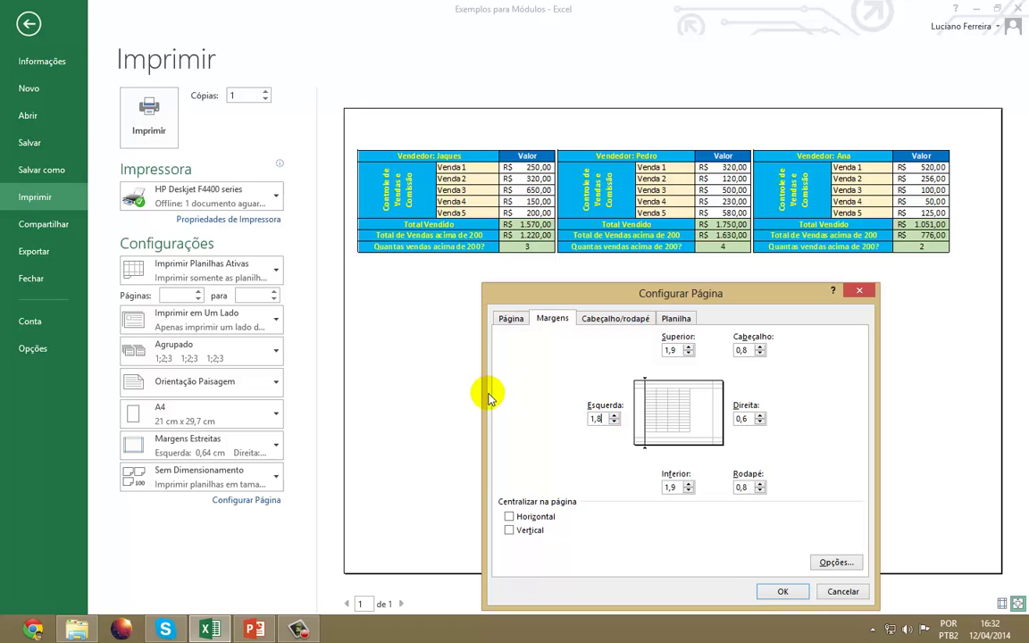
pyautogui.click(792, 596)
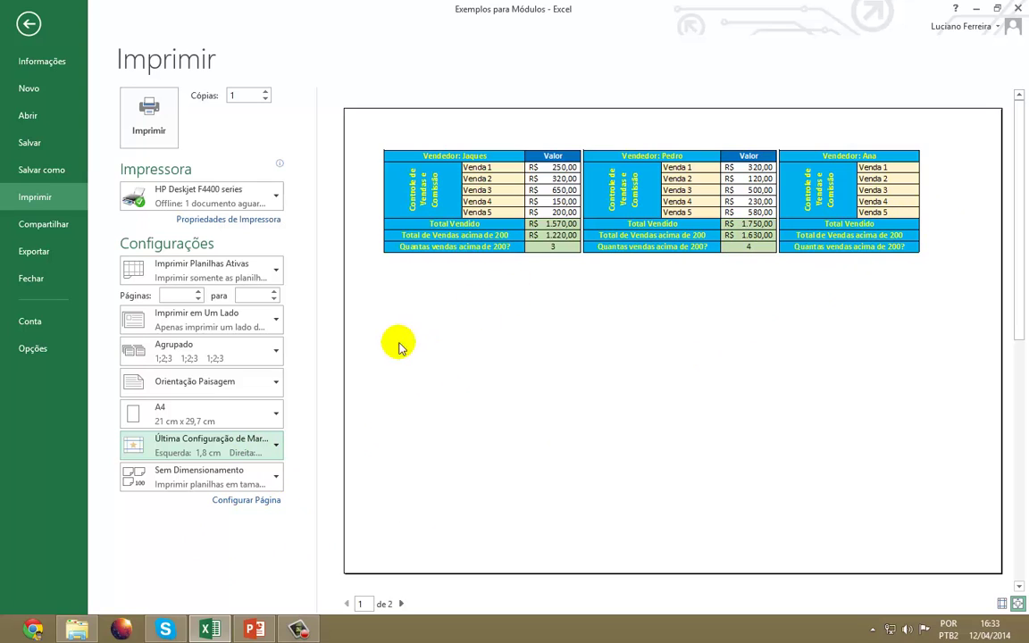
pyautogui.click(237, 460)
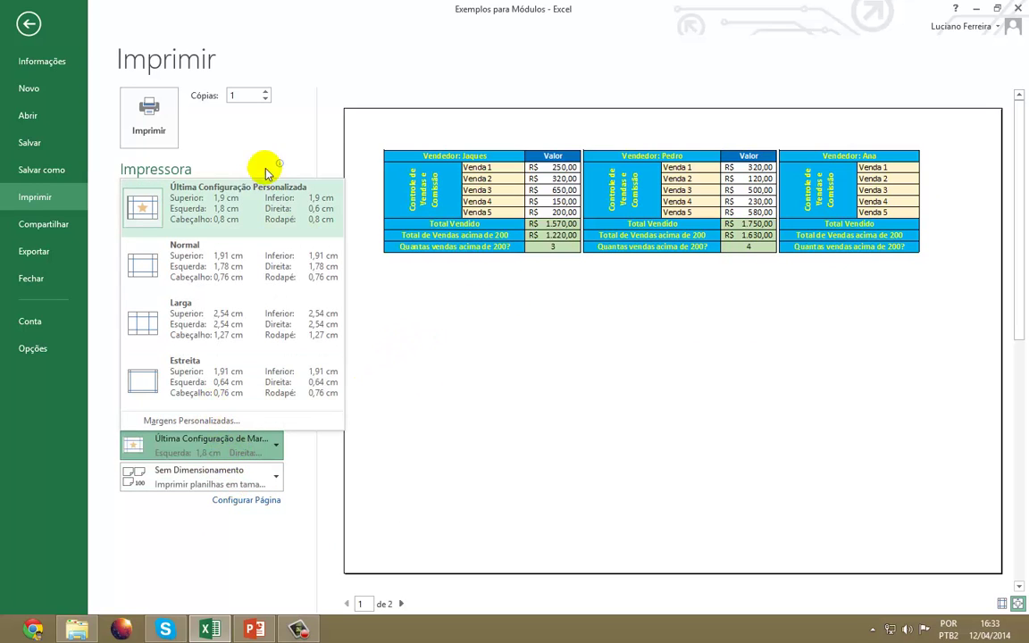
pyautogui.click(263, 206)
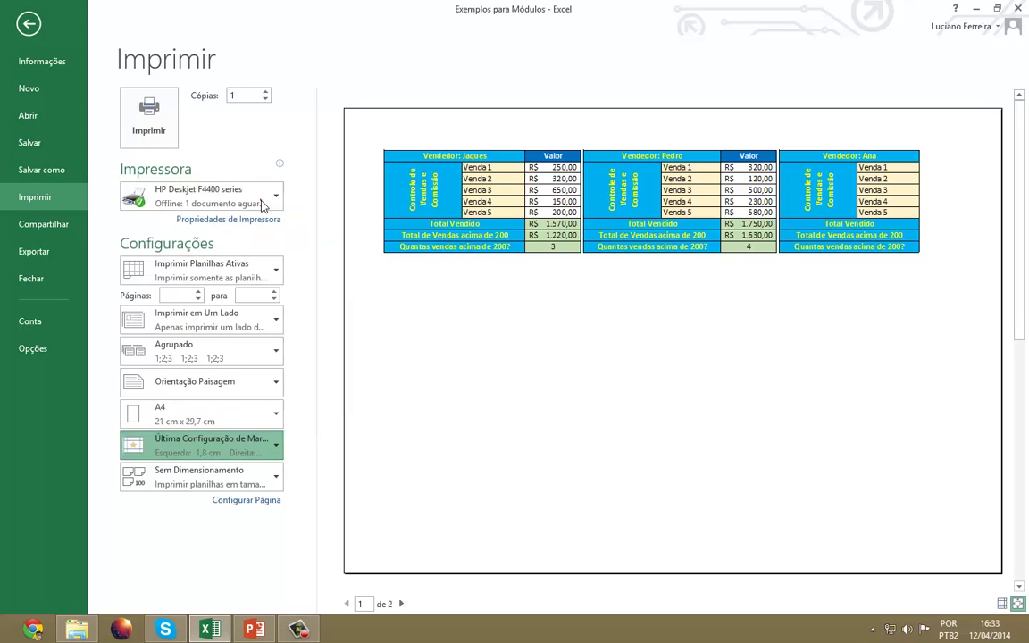
# Step: Set the page's custom left margin (Esquerda) to 0,6 cm
pyautogui.click(223, 444)
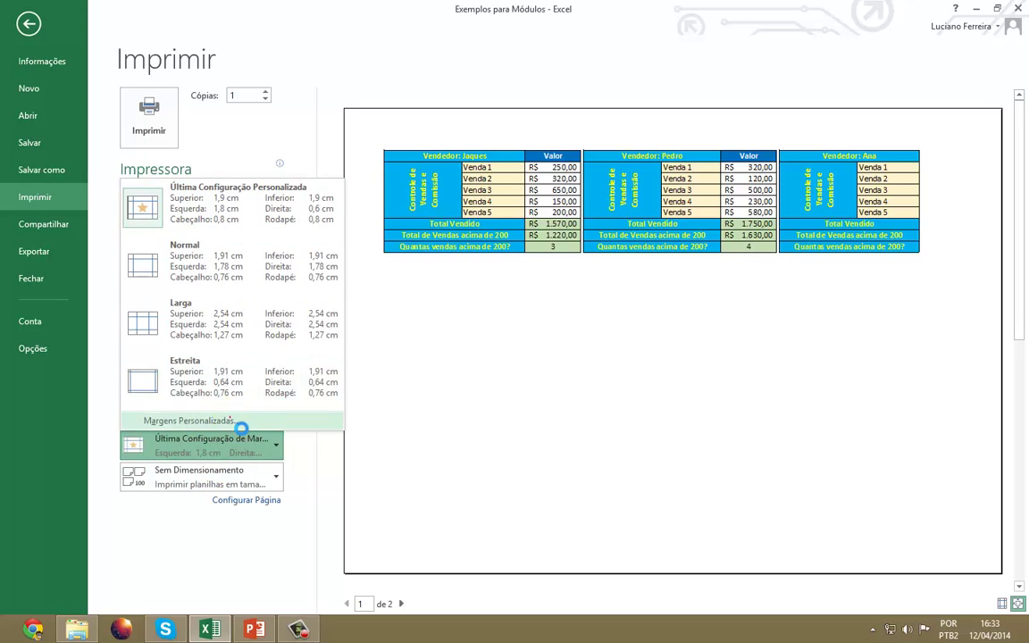
pyautogui.click(230, 417)
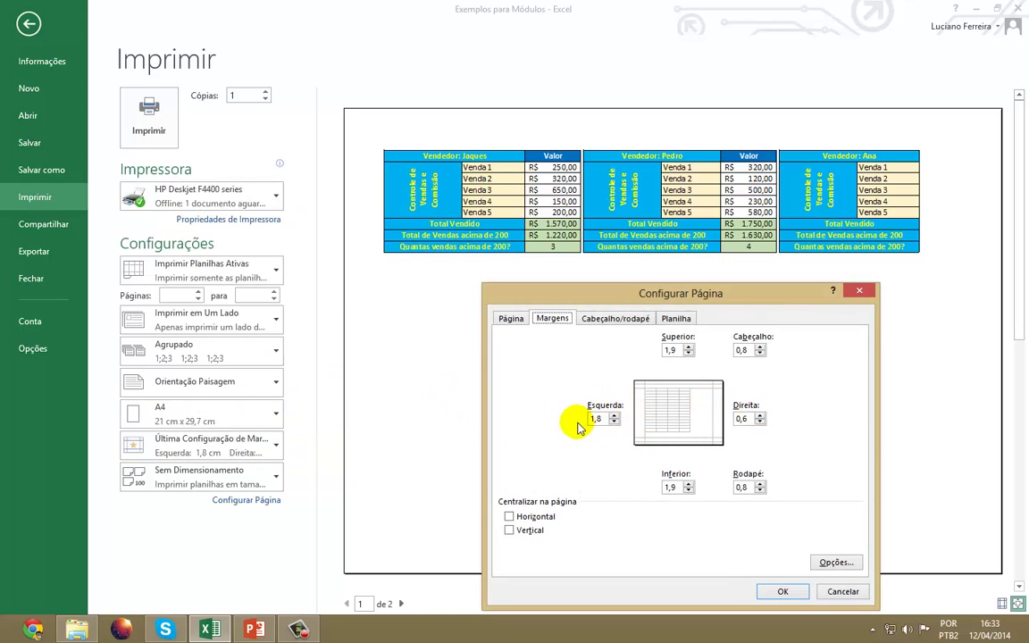
pyautogui.doubleClick(601, 419)
pyautogui.write('0')
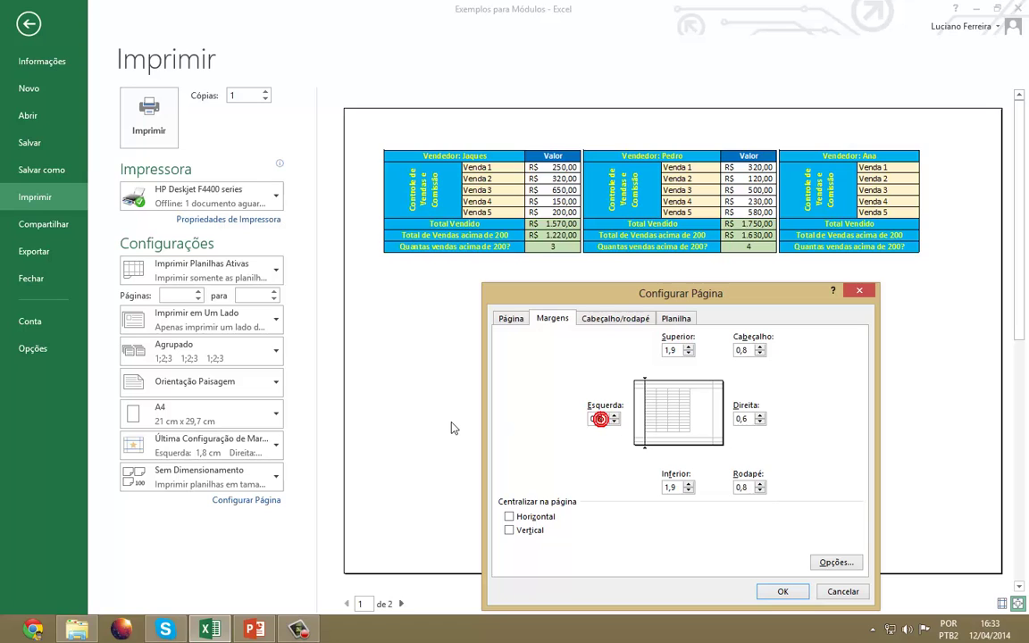
pyautogui.write(',6')
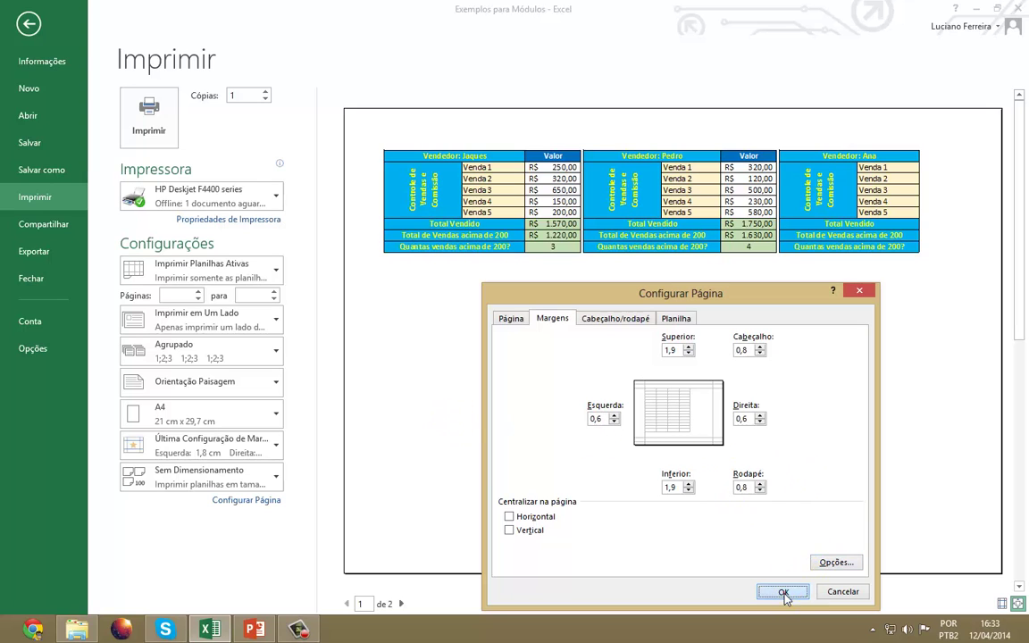
pyautogui.click(783, 593)
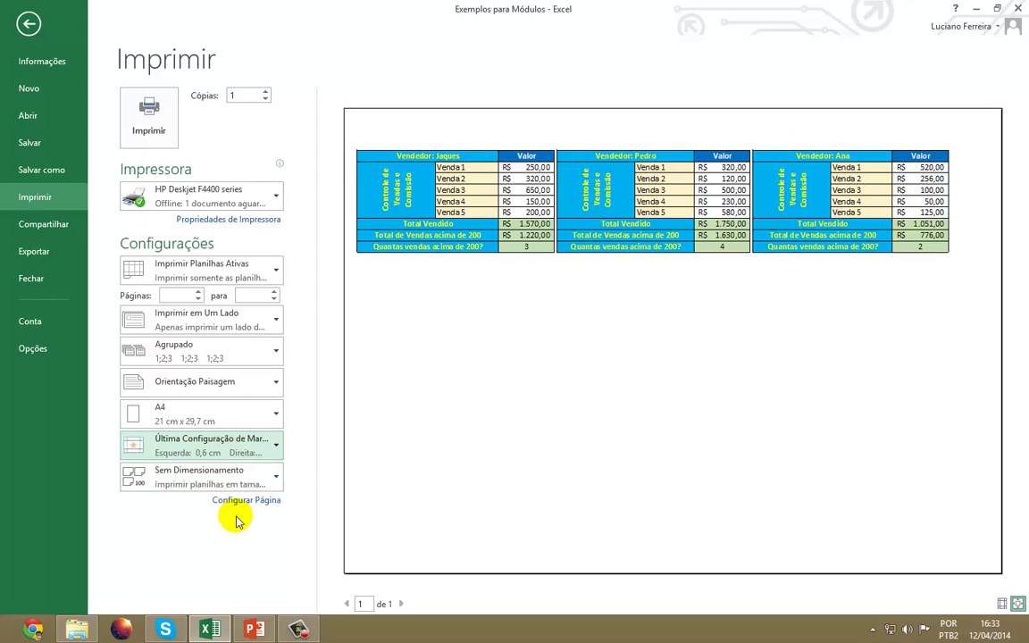
# Step: Scale the sheet to fit on one page (Ajustar Planilha em Uma Página) and set the custom left and right margins to 1 cm
pyautogui.click(224, 476)
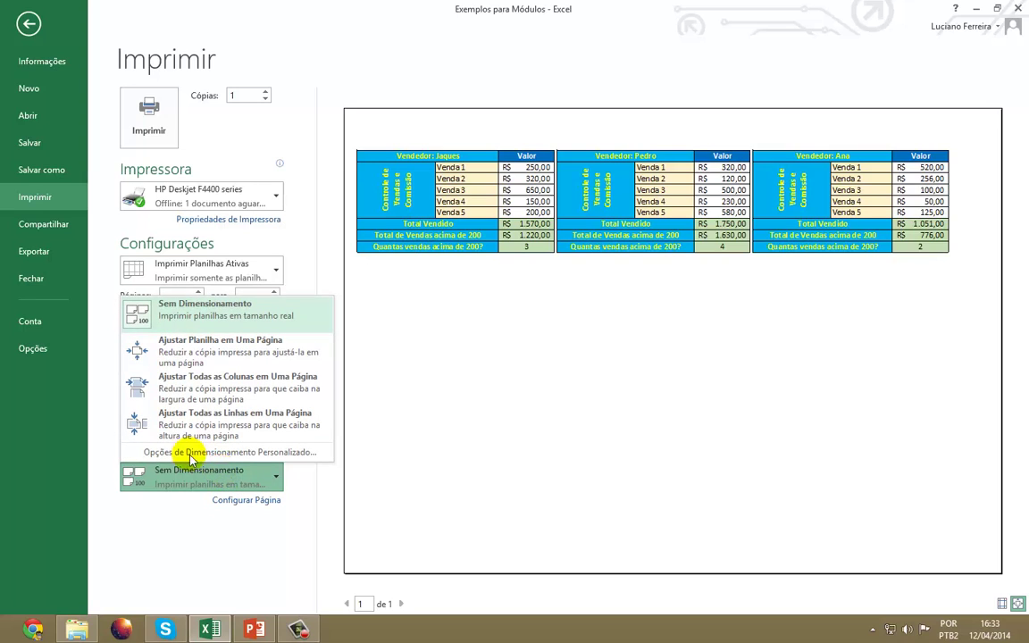
pyautogui.click(229, 351)
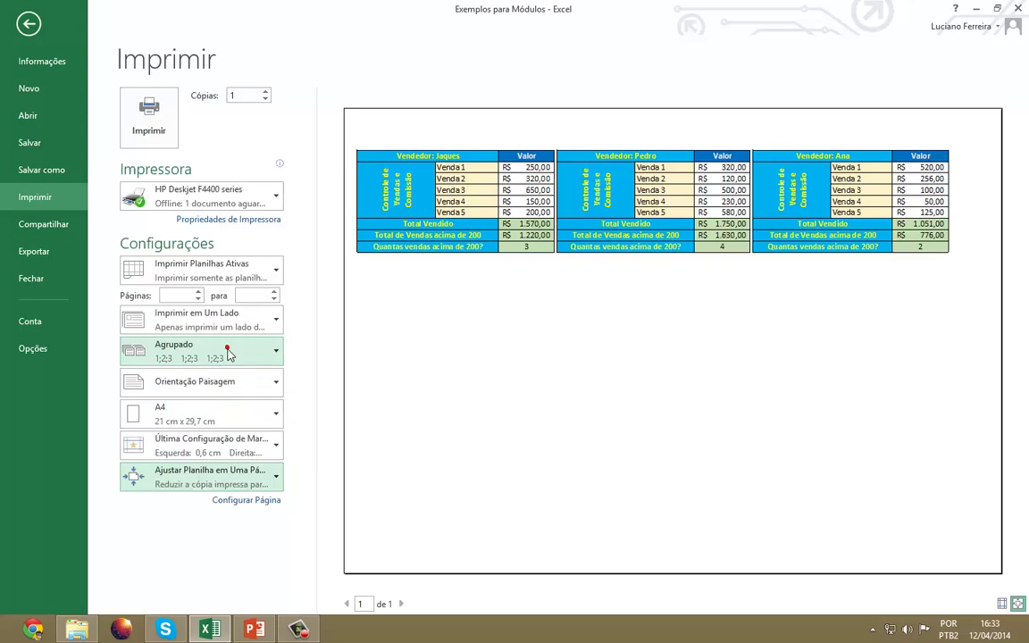
pyautogui.click(234, 439)
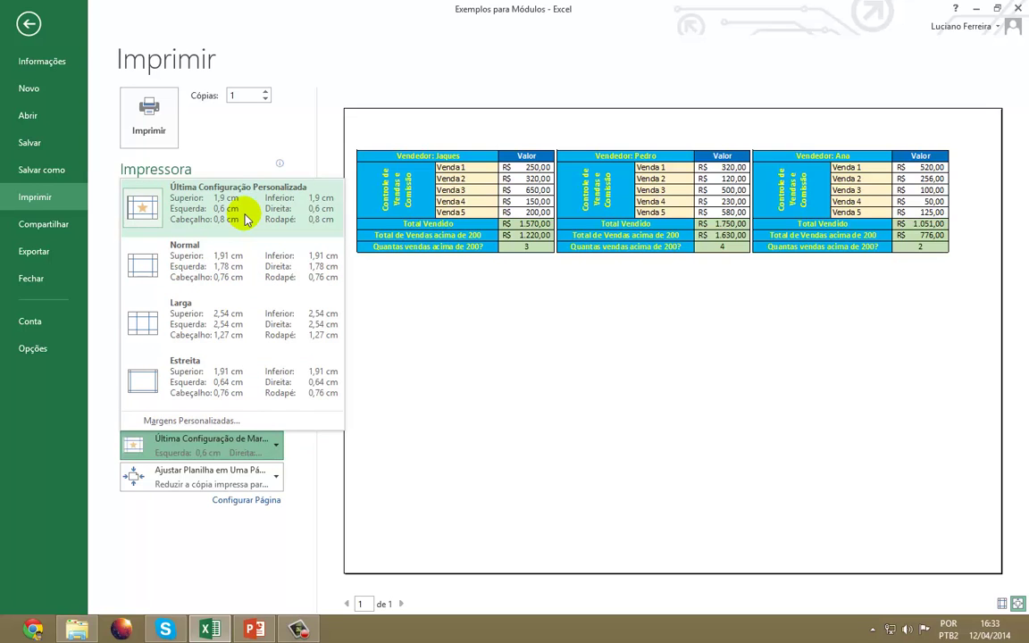
pyautogui.click(236, 433)
pyautogui.click(600, 419)
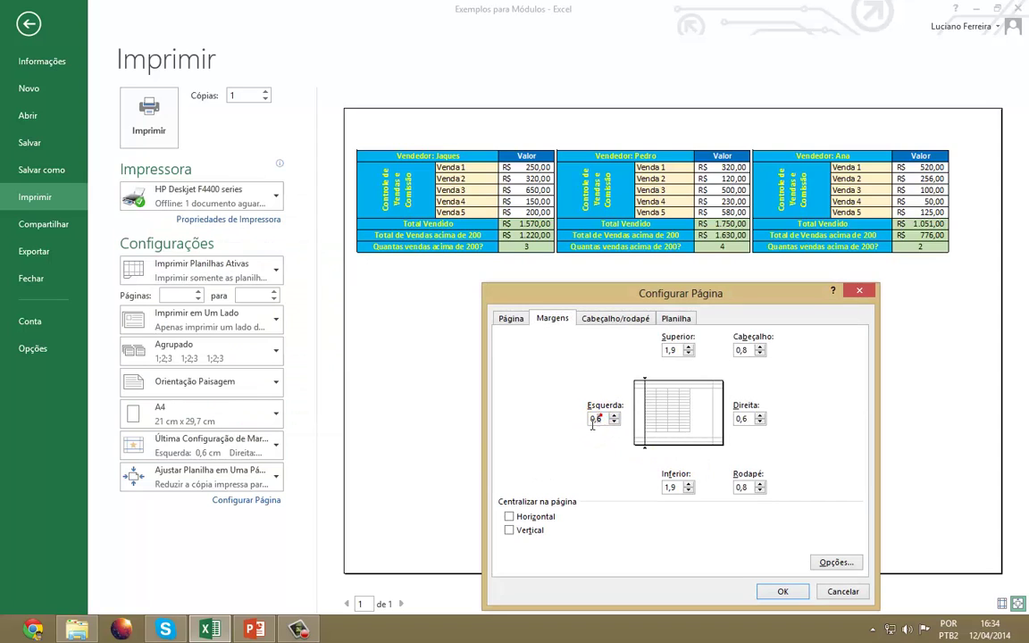
pyautogui.click(753, 425)
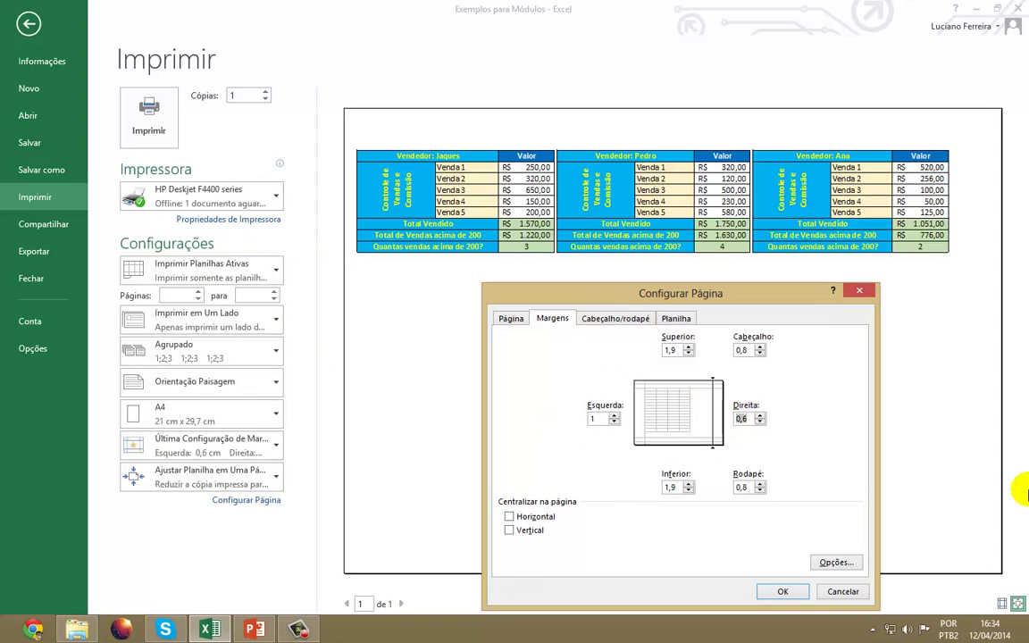
pyautogui.click(798, 591)
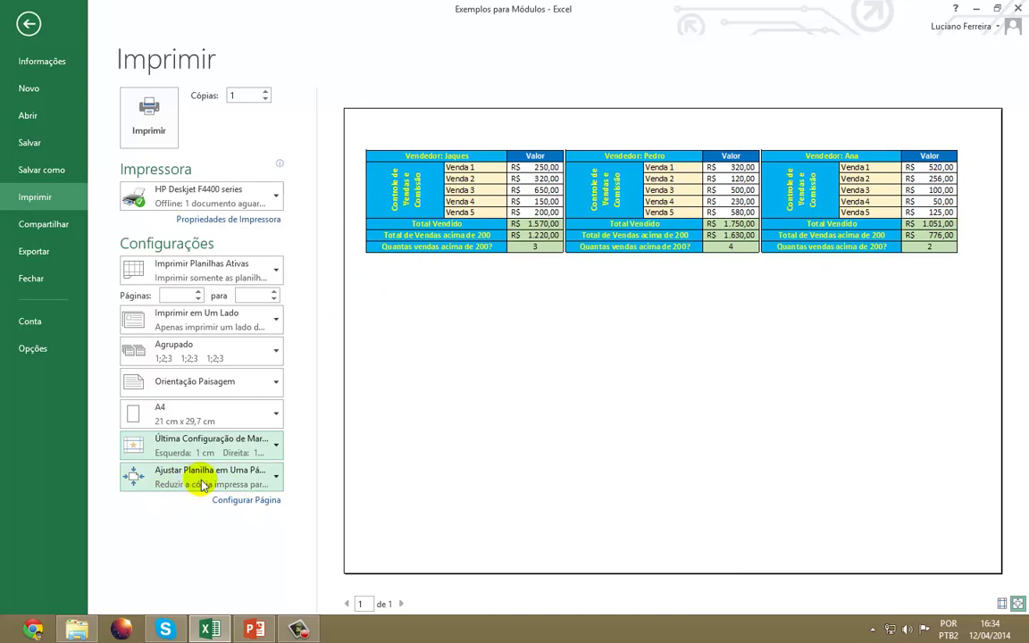
# Step: Remove the print scaling (Sem Dimensionamento) and switch the page to portrait orientation (Orientação Retrato)
pyautogui.click(235, 480)
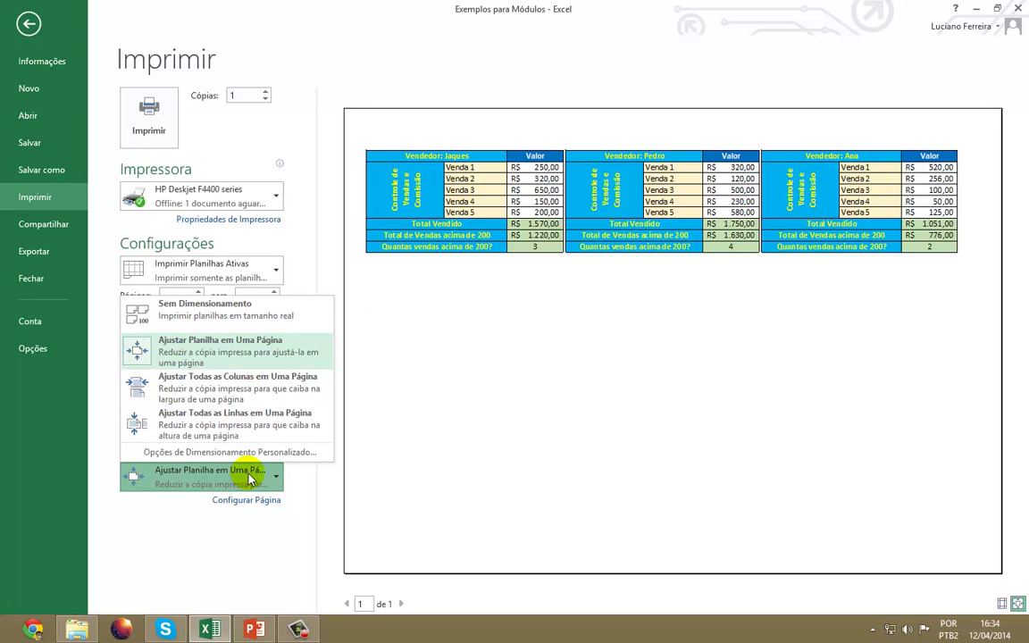
pyautogui.click(206, 307)
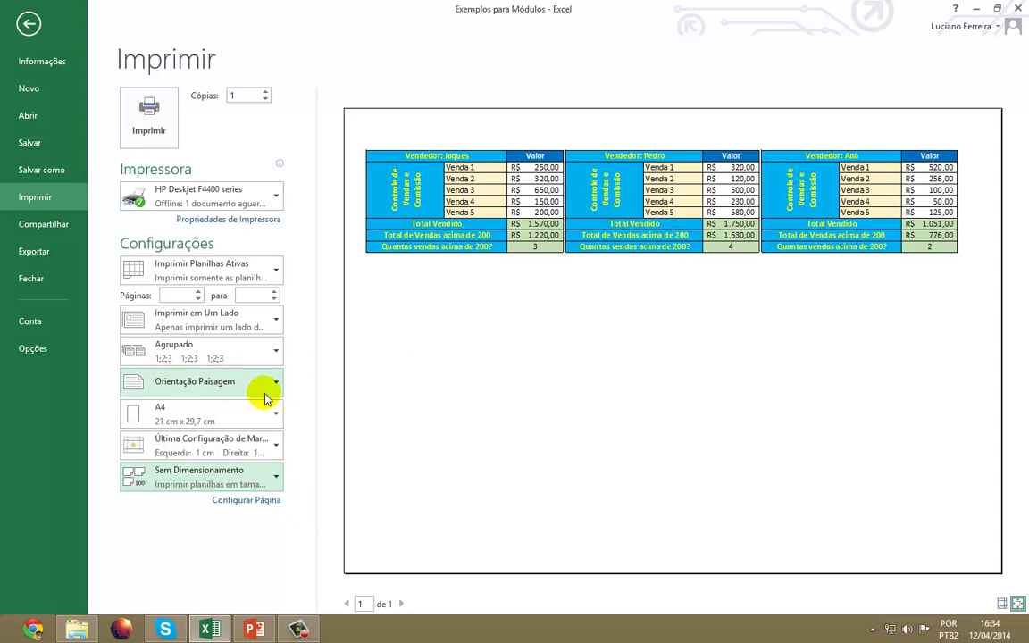
pyautogui.click(210, 384)
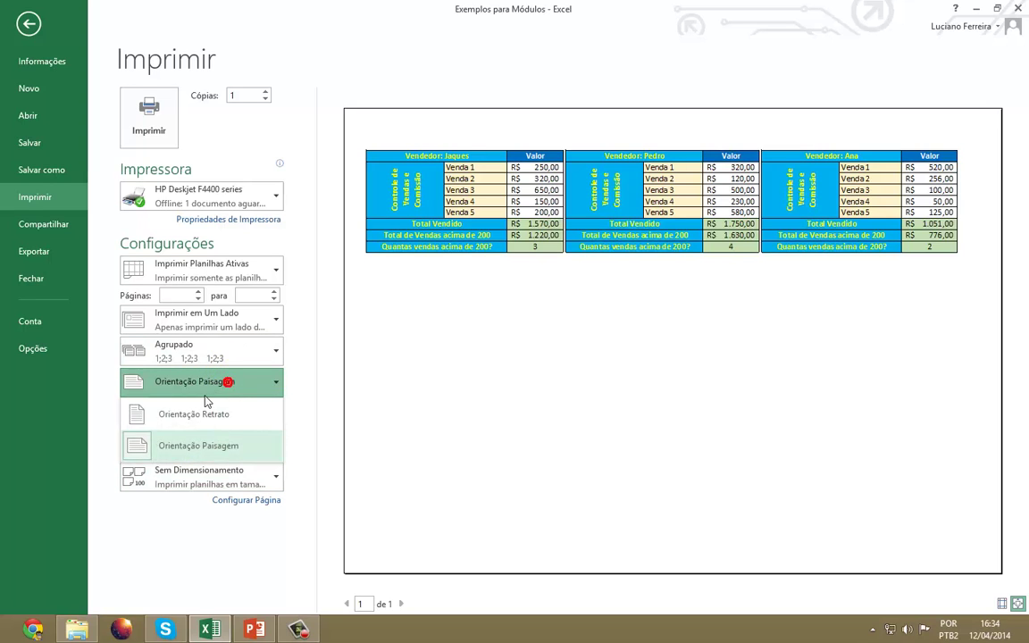
pyautogui.click(210, 425)
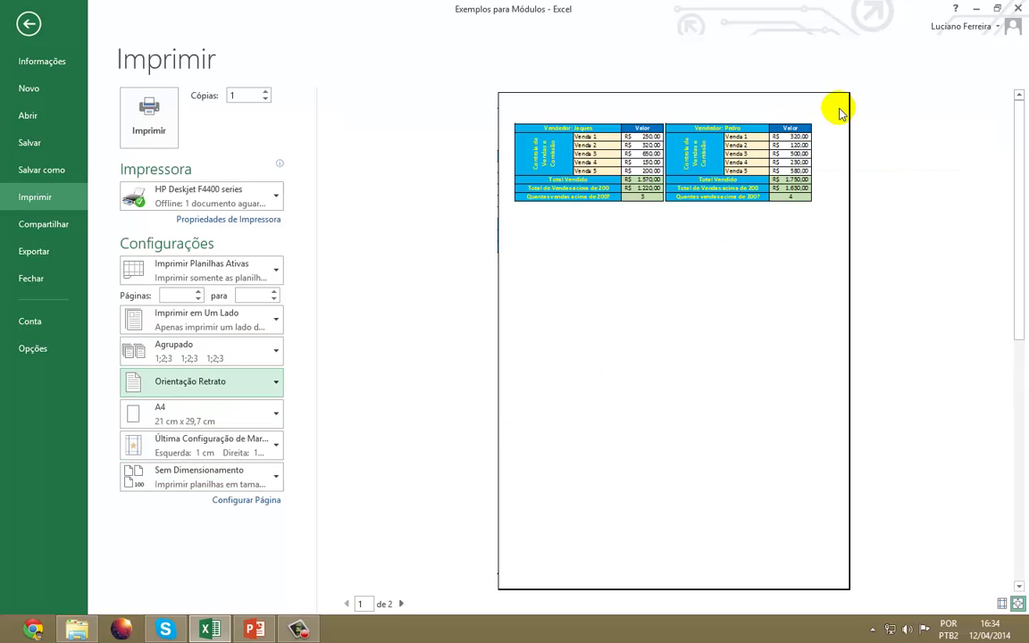
# Step: Fit the portrait sheet on one page (Ajustar Planilha em Uma Página), and return the orientation to landscape (Orientação Paisagem)
pyautogui.click(234, 476)
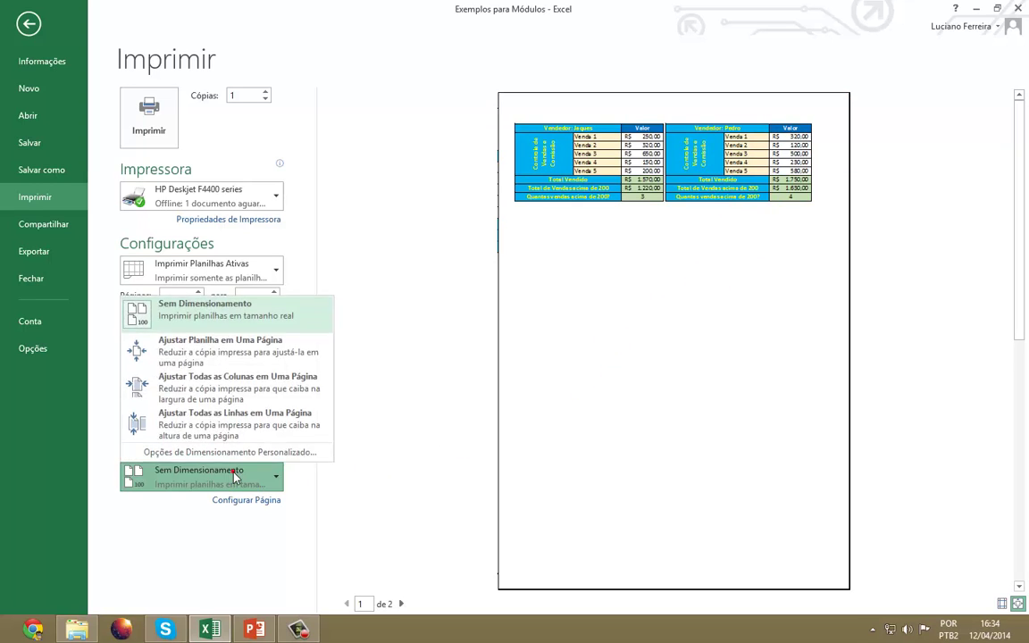
pyautogui.click(238, 360)
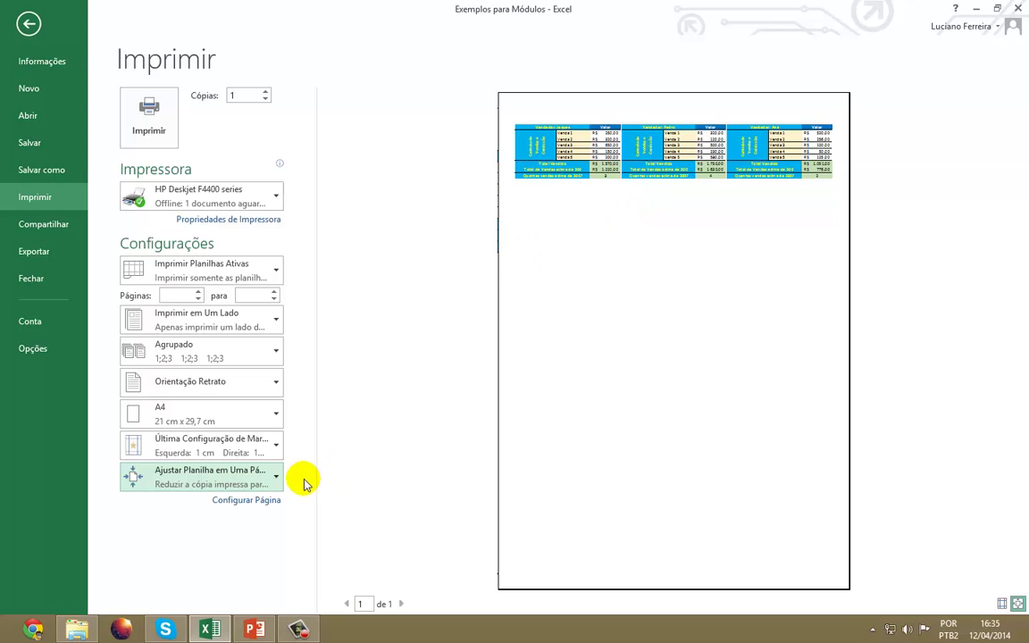
pyautogui.click(252, 386)
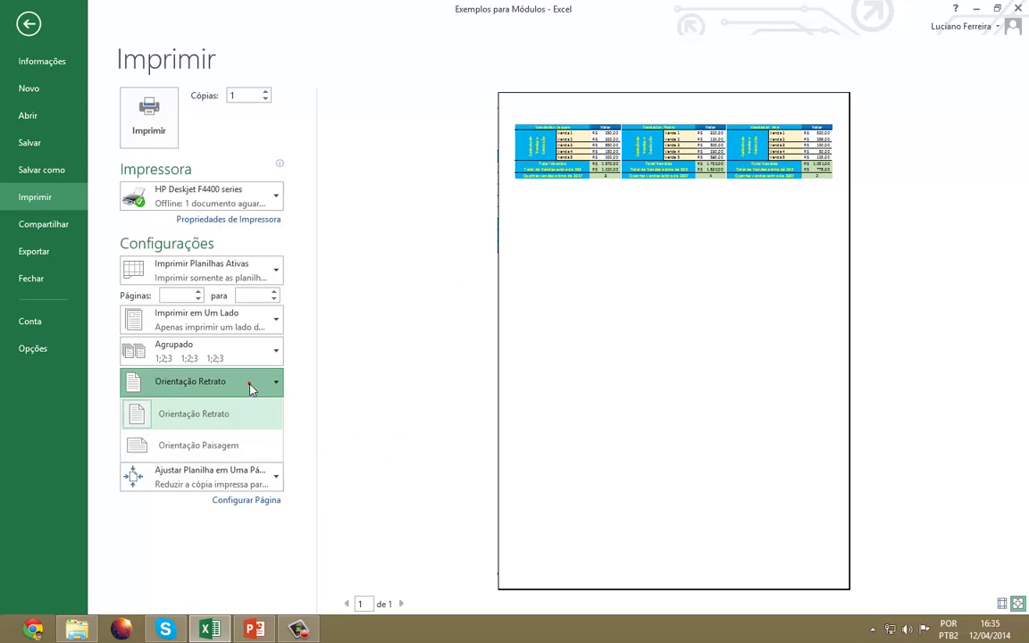
pyautogui.click(215, 445)
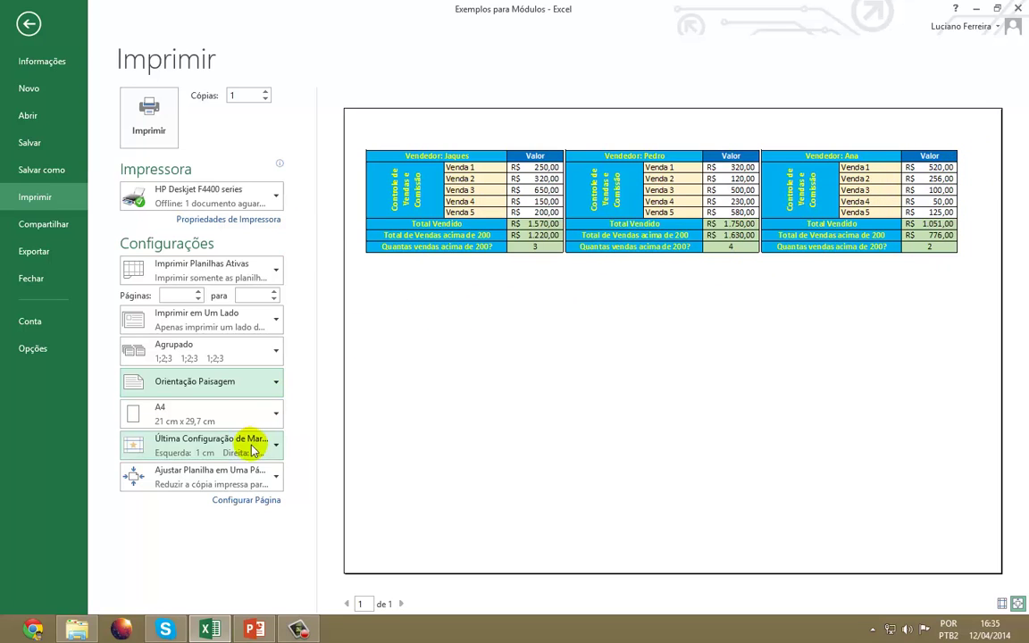
# Step: Set the scaling back to actual size (Sem Dimensionamento) and apply the Normal margin preset
pyautogui.click(238, 480)
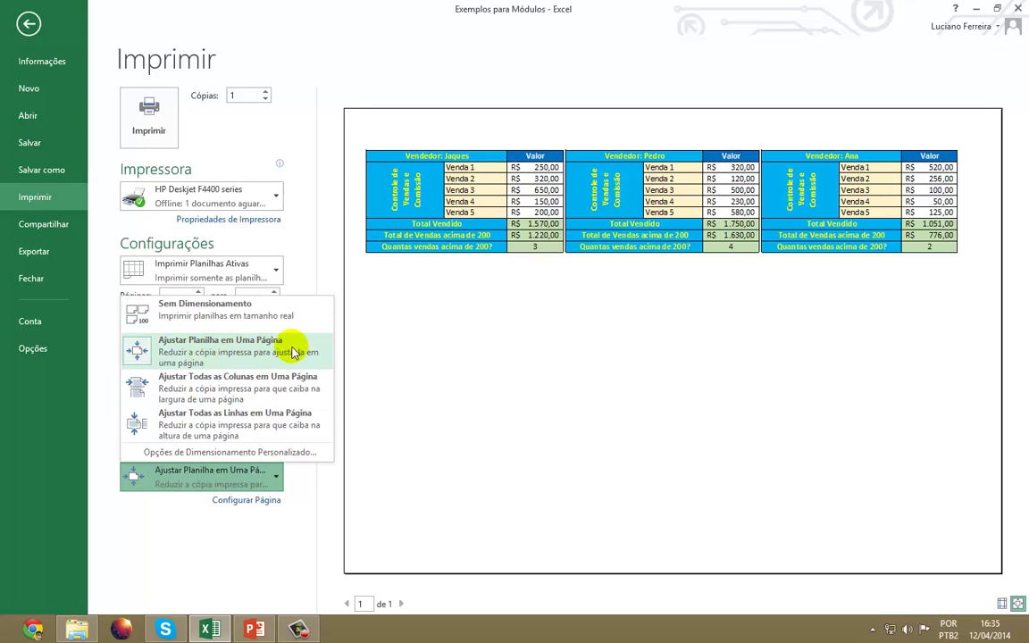
pyautogui.click(225, 317)
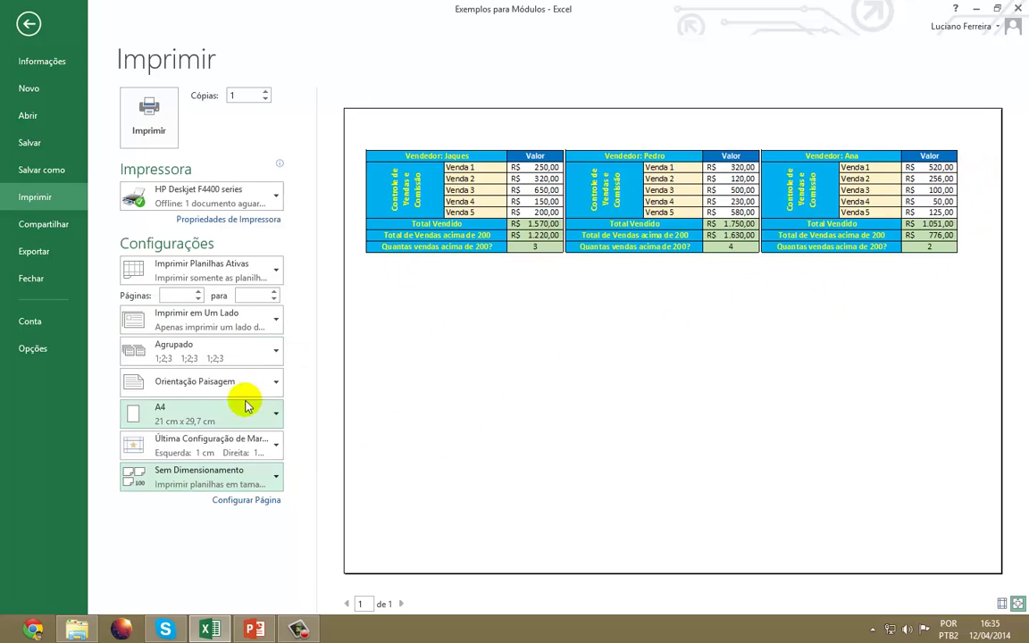
pyautogui.click(232, 446)
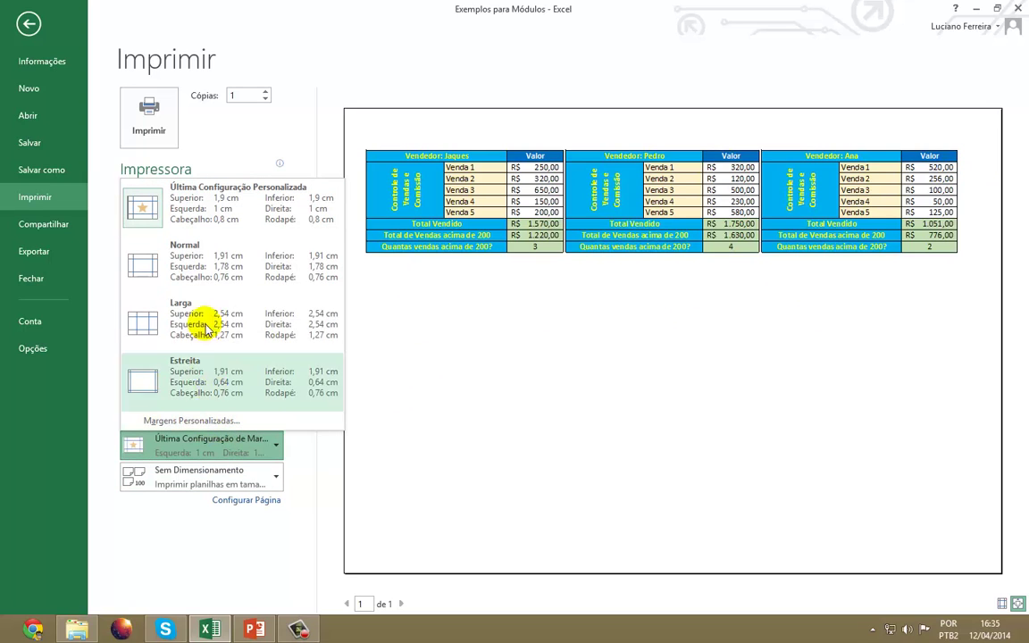
pyautogui.click(214, 265)
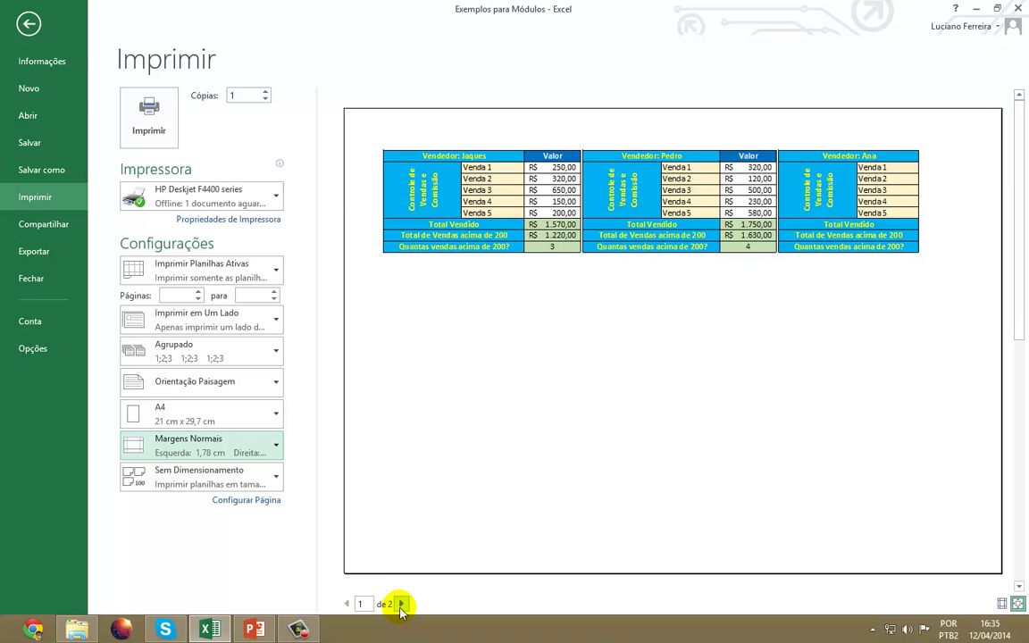
# Step: Fit the sheet on one page (Ajustar Planilha em Uma Página) and center it on the page both horizontally and vertically
pyautogui.click(255, 479)
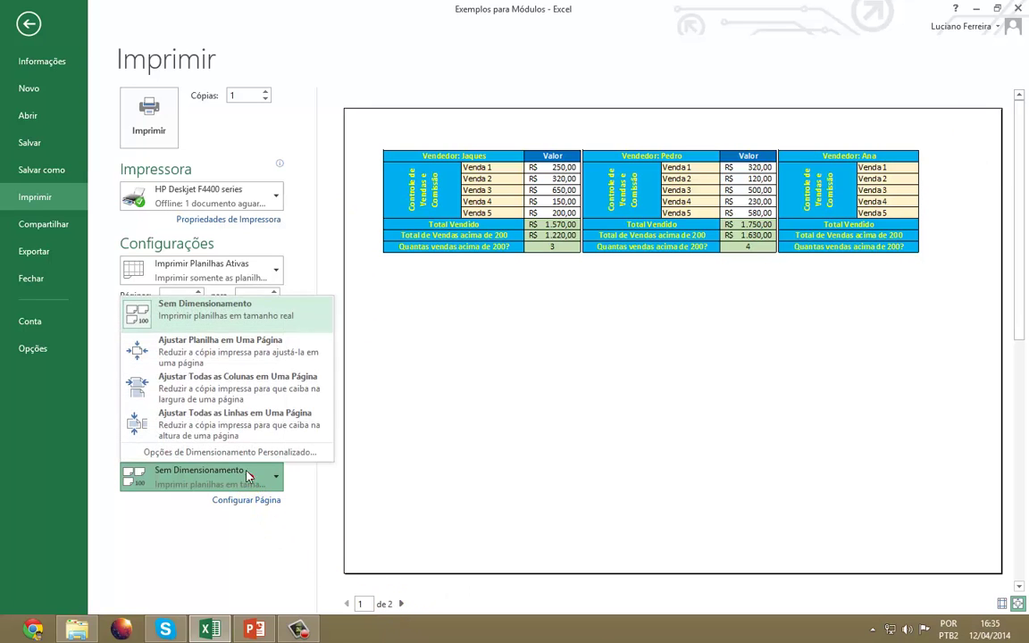
pyautogui.click(193, 359)
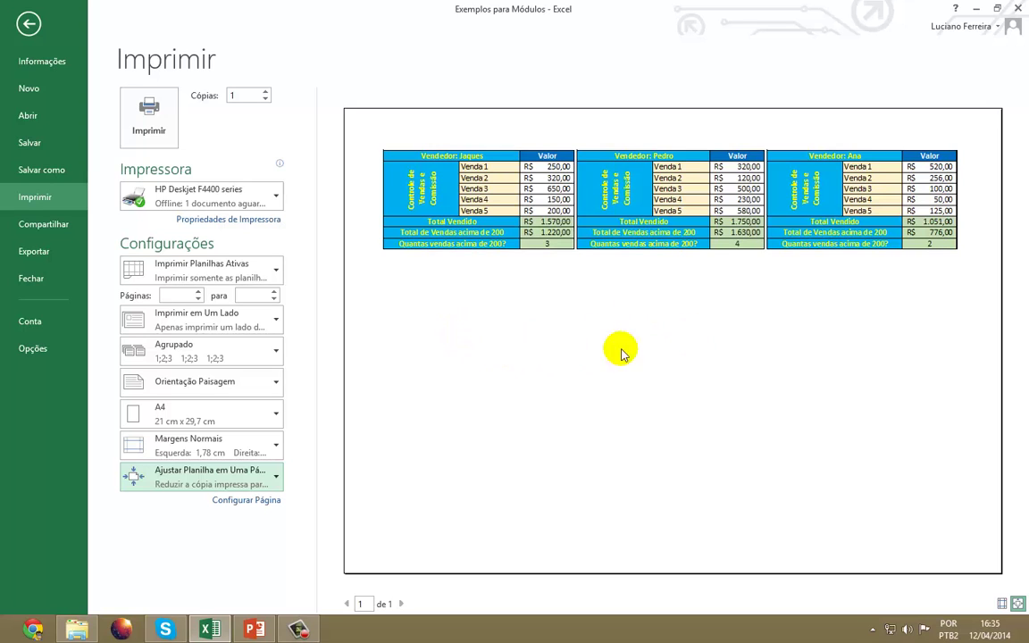
pyautogui.click(230, 503)
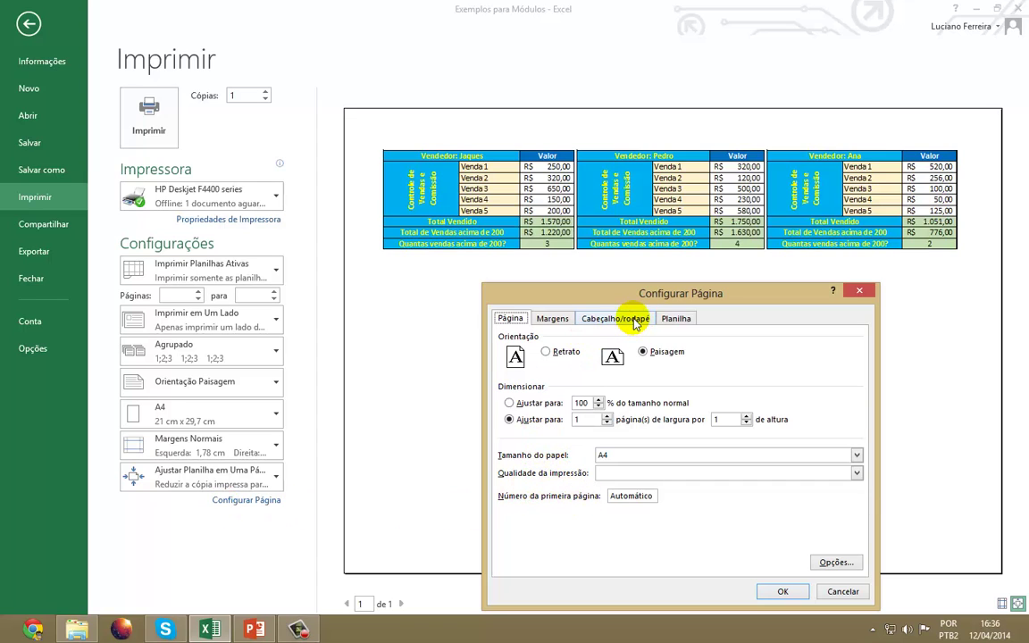
pyautogui.click(552, 319)
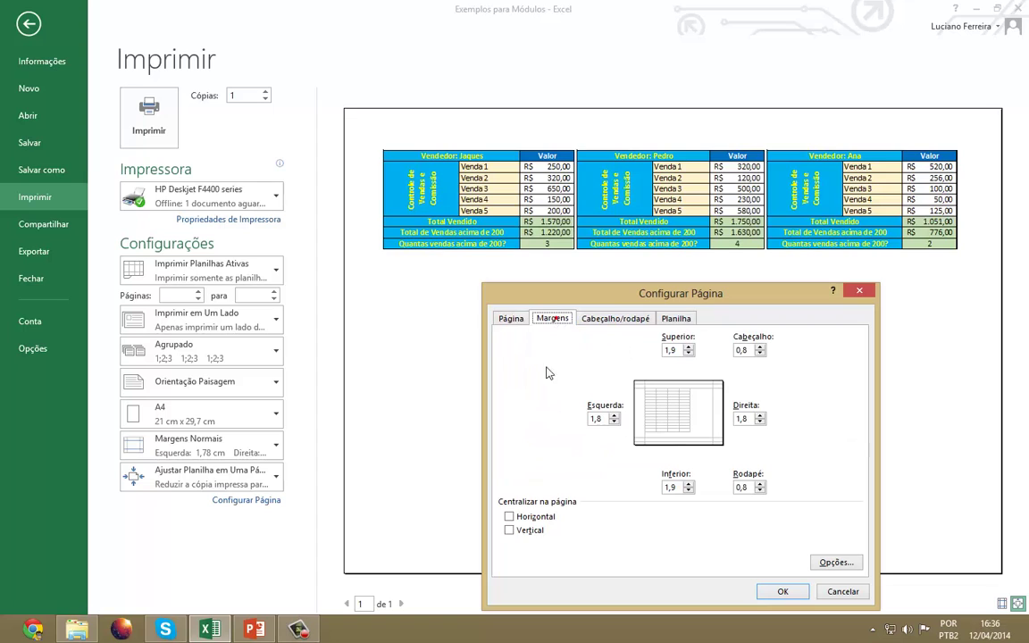
pyautogui.click(523, 518)
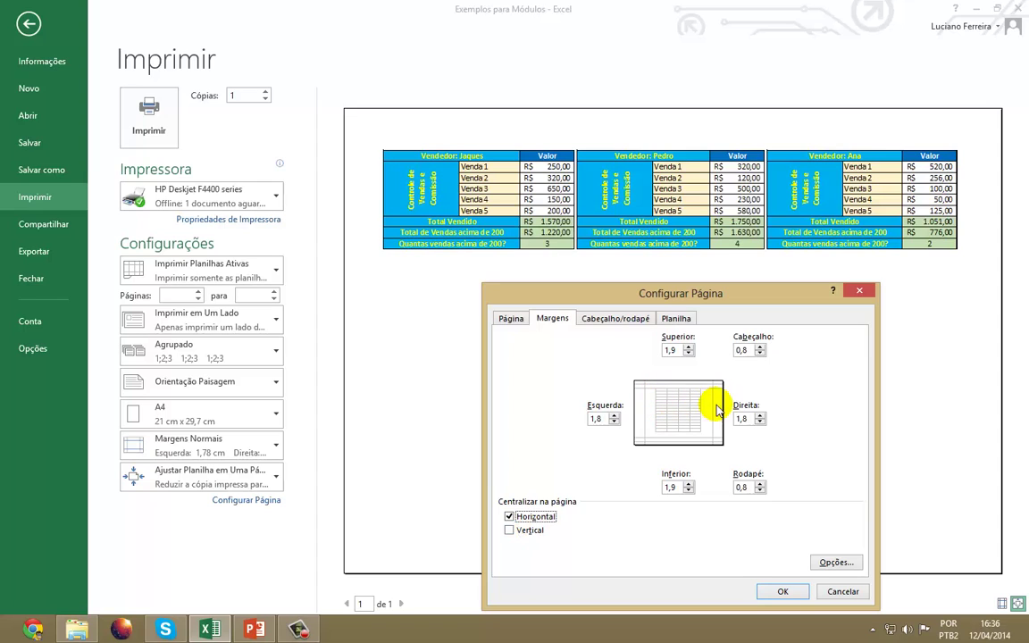
pyautogui.click(510, 531)
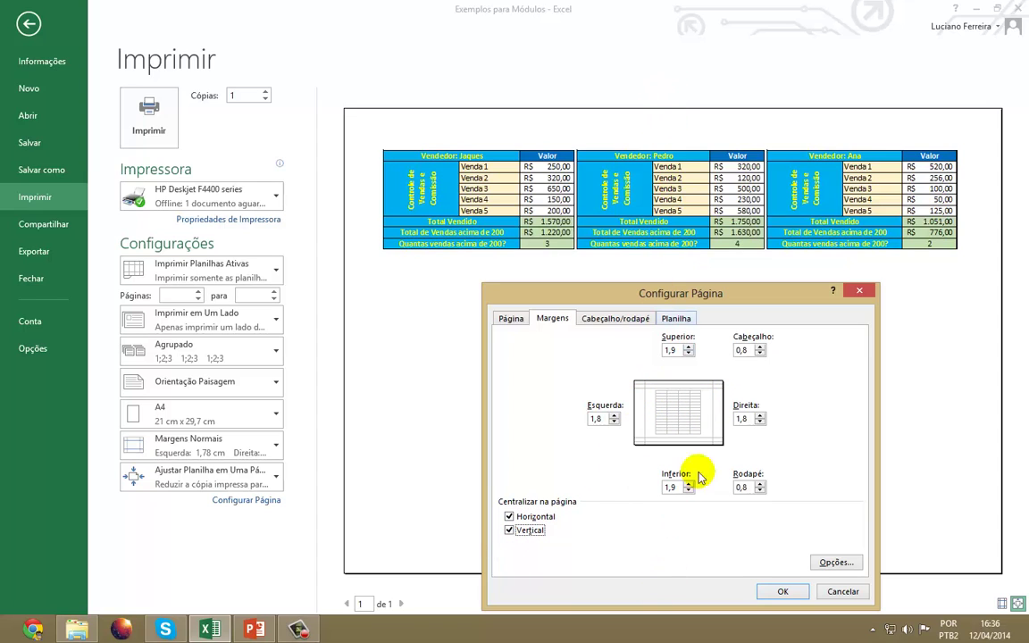
pyautogui.click(781, 593)
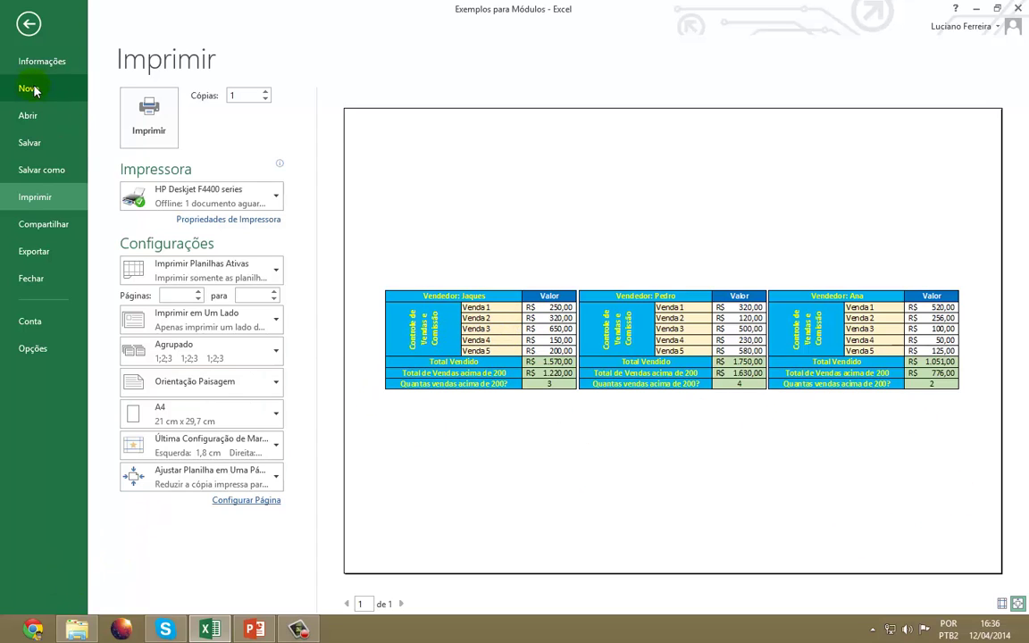
# Step: Return to the worksheet and select the middle seller's sales table, E1:G9
pyautogui.click(28, 25)
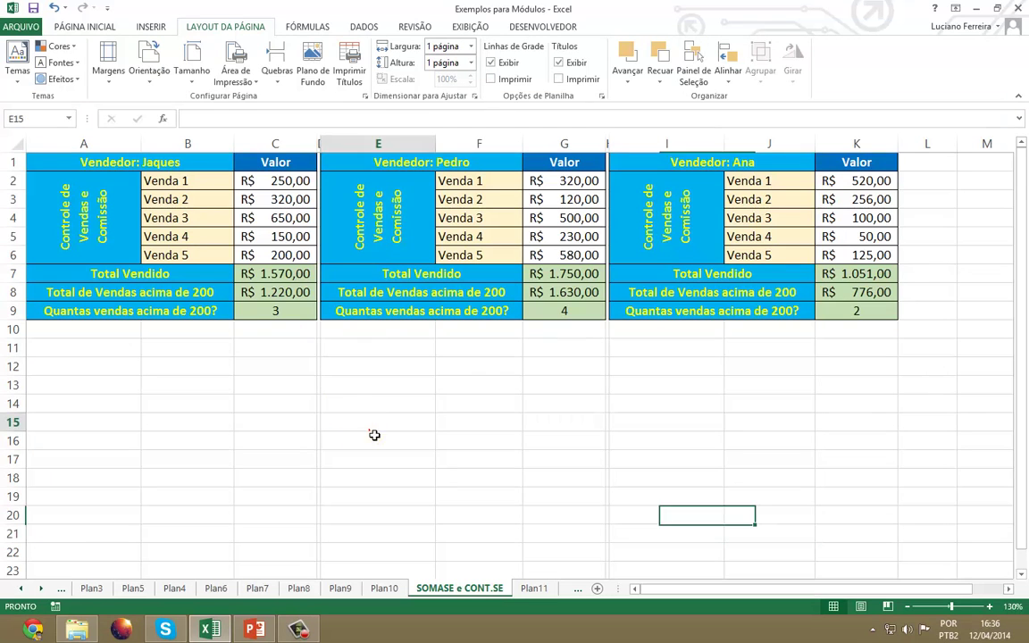
pyautogui.click(369, 430)
pyautogui.click(193, 186)
pyautogui.click(467, 198)
pyautogui.click(642, 214)
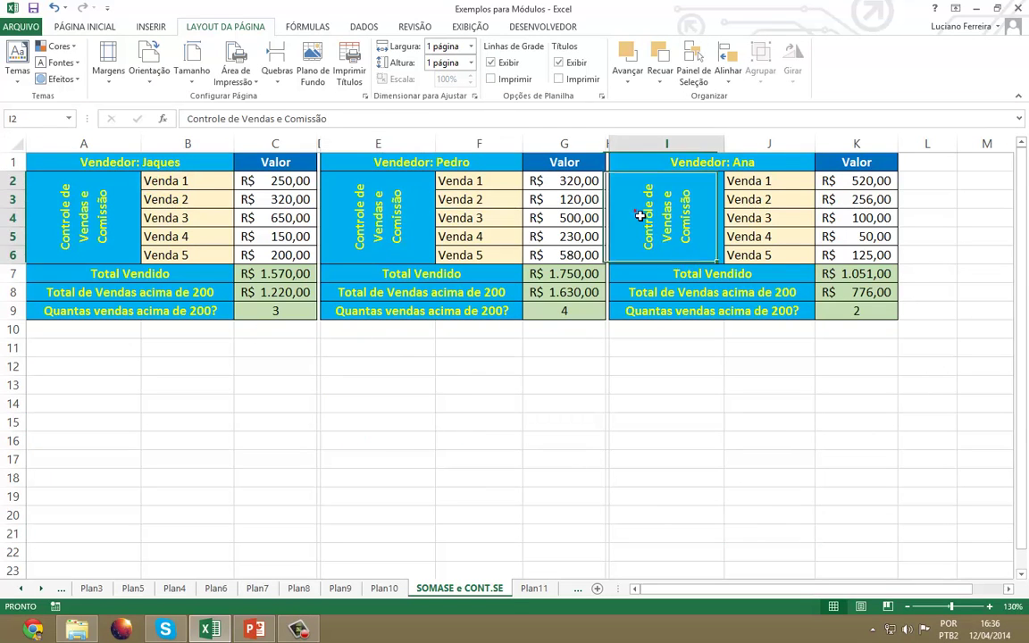
pyautogui.moveTo(407, 158); pyautogui.dragTo(583, 318)
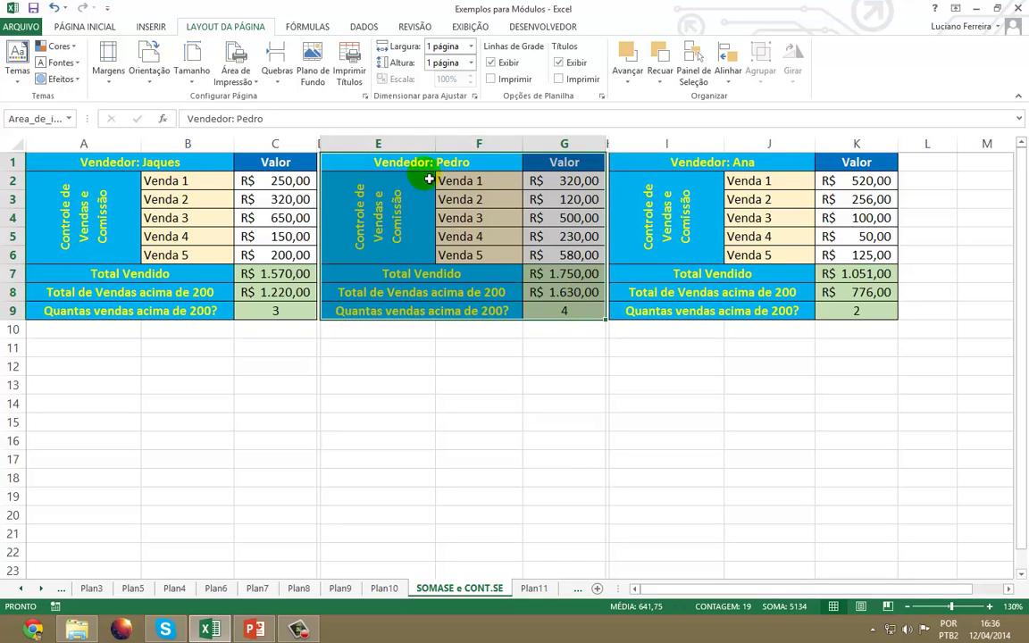
pyautogui.moveTo(404, 164); pyautogui.dragTo(563, 319)
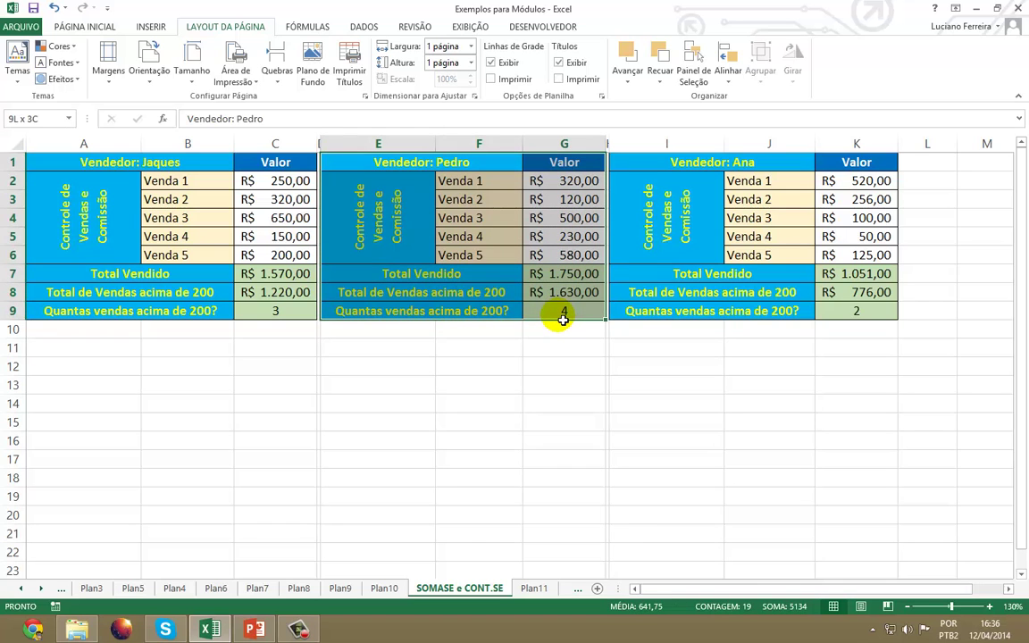
# Step: Set the print scope to the selected cells only (Imprimir Seleção)
pyautogui.click(27, 26)
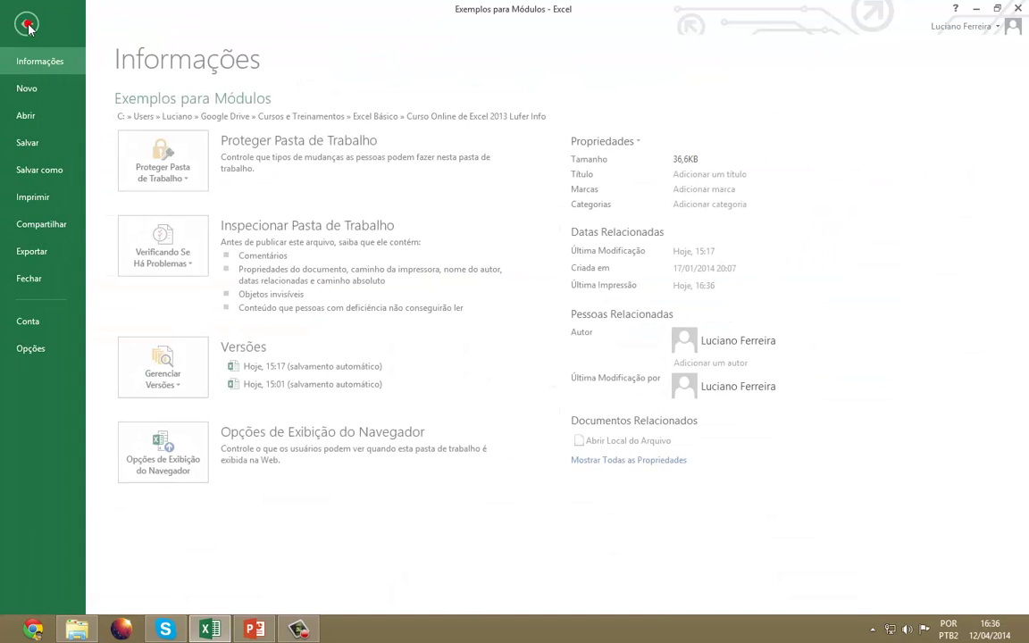
pyautogui.click(50, 198)
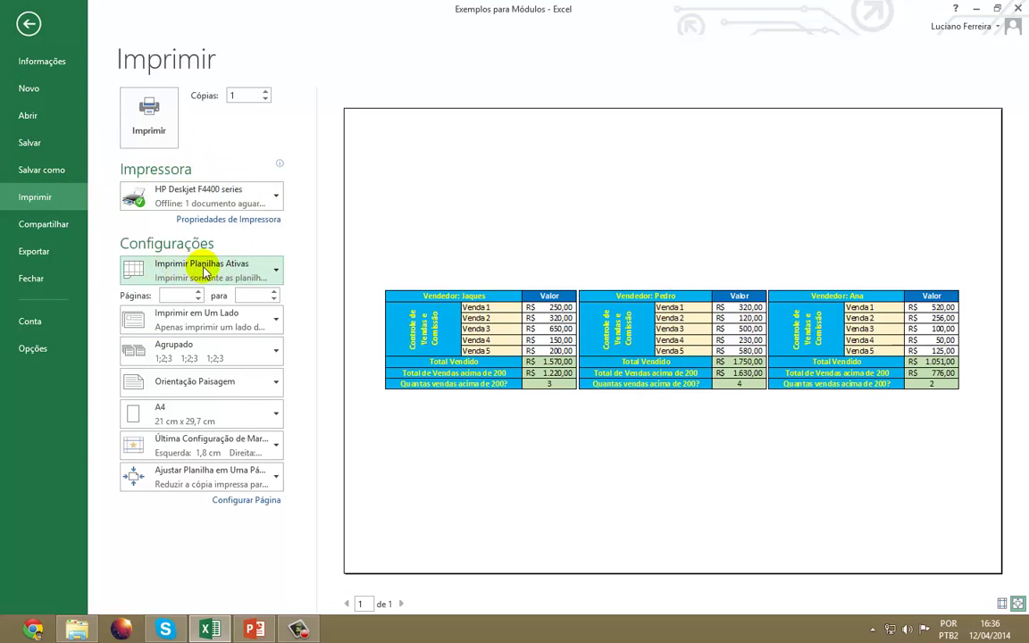
pyautogui.click(246, 273)
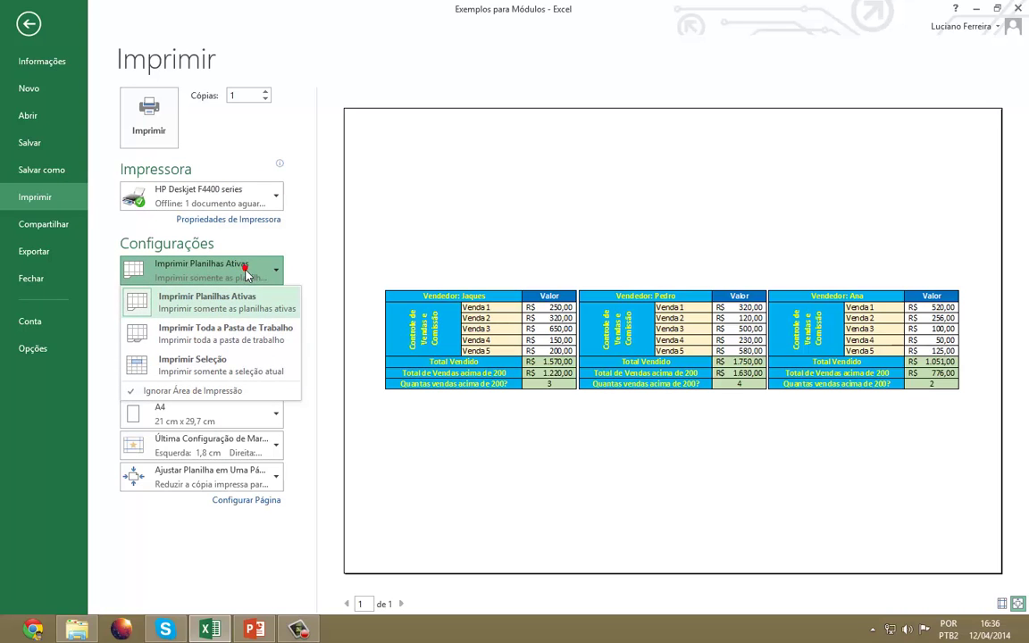
pyautogui.click(211, 363)
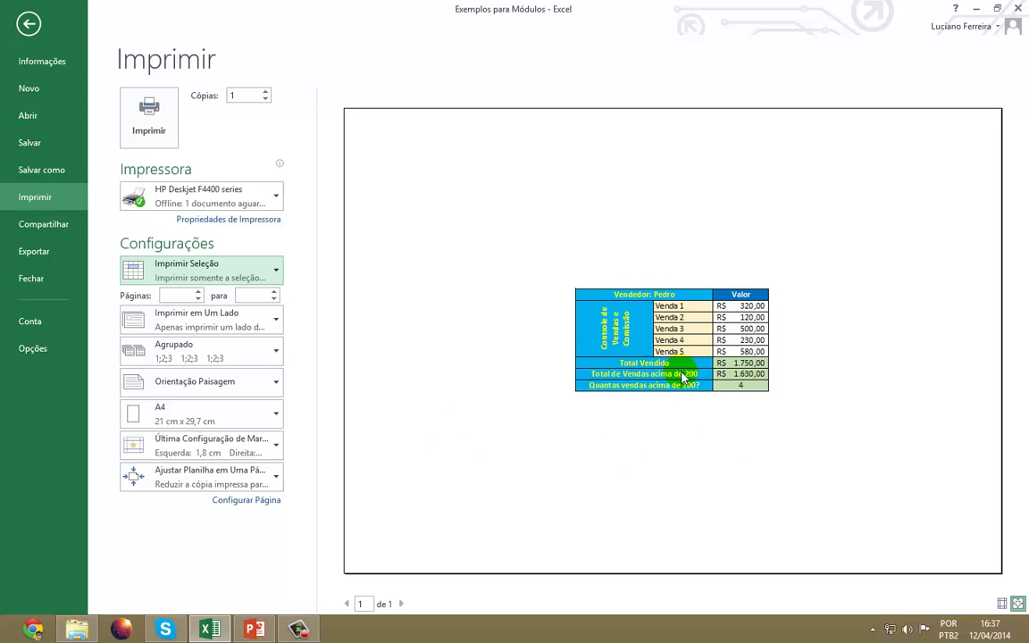
# Step: Center the printed selection on the page horizontally only, turning vertical centering off
pyautogui.click(256, 505)
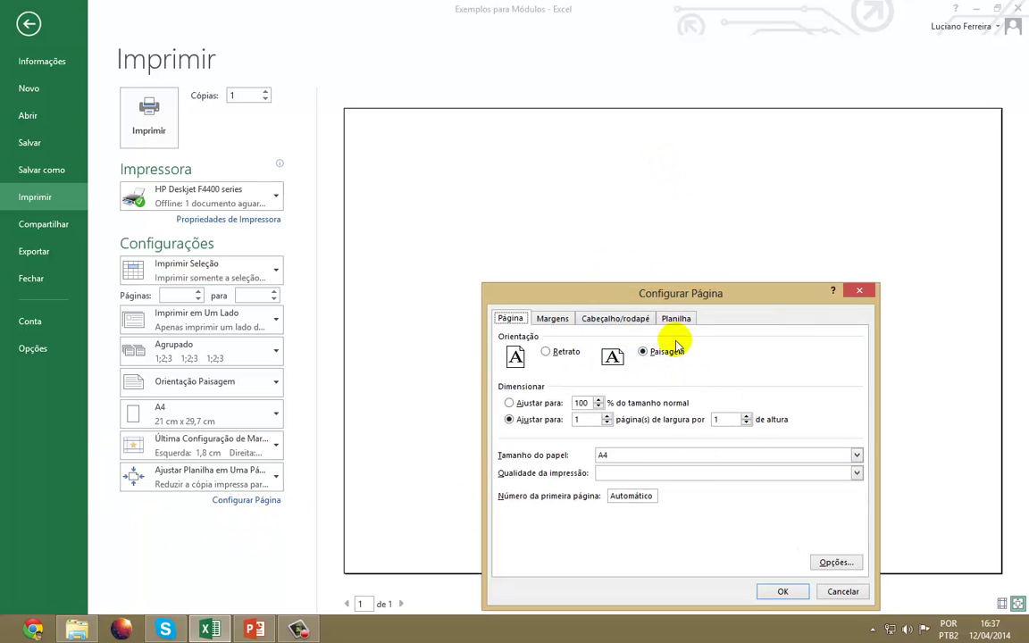
pyautogui.click(552, 319)
pyautogui.click(510, 516)
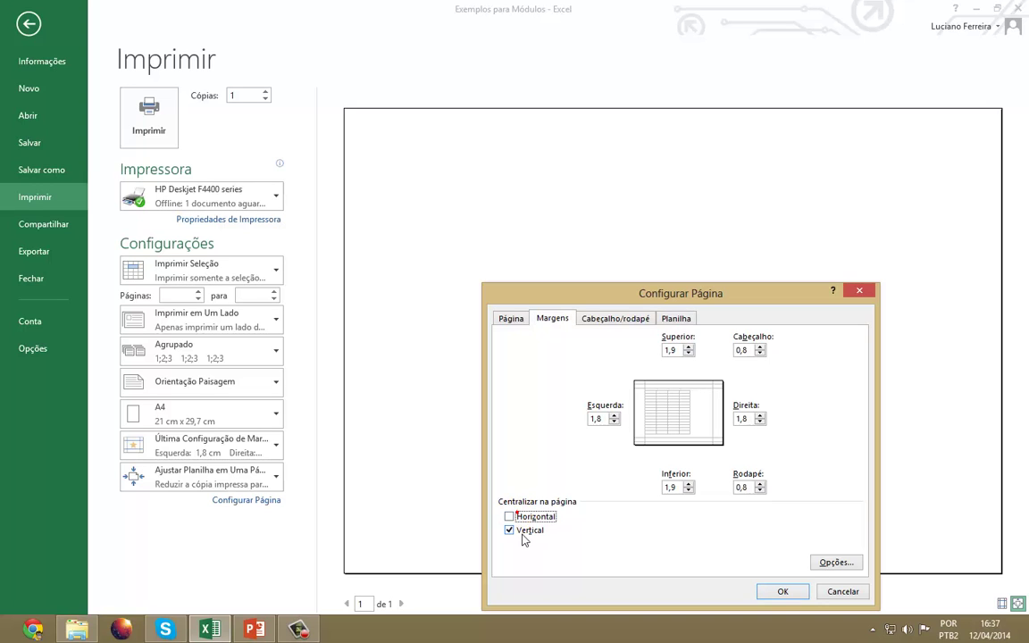
pyautogui.click(527, 531)
pyautogui.click(509, 516)
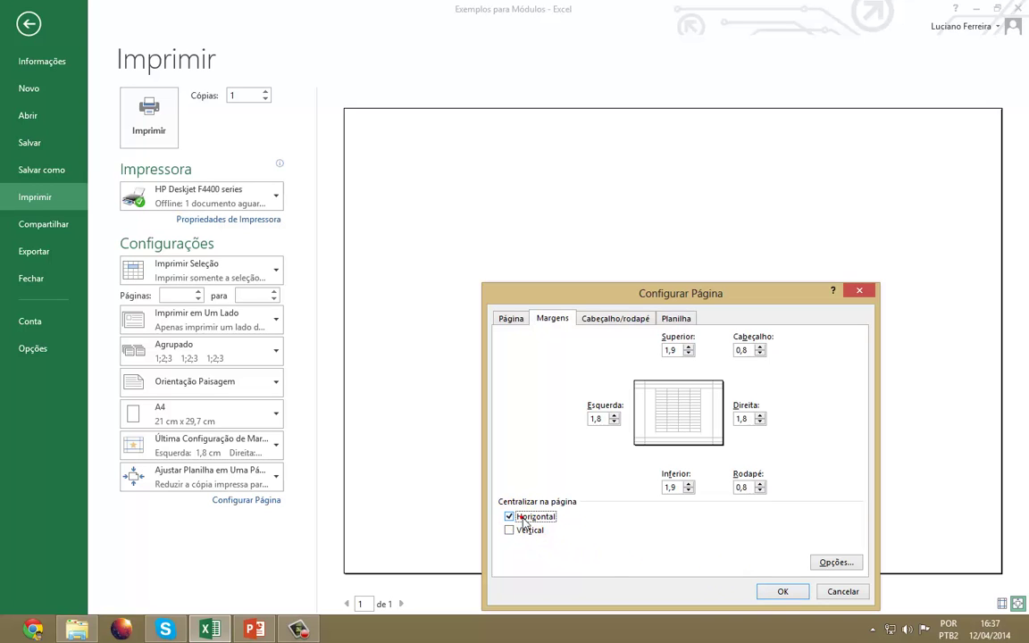
pyautogui.click(779, 592)
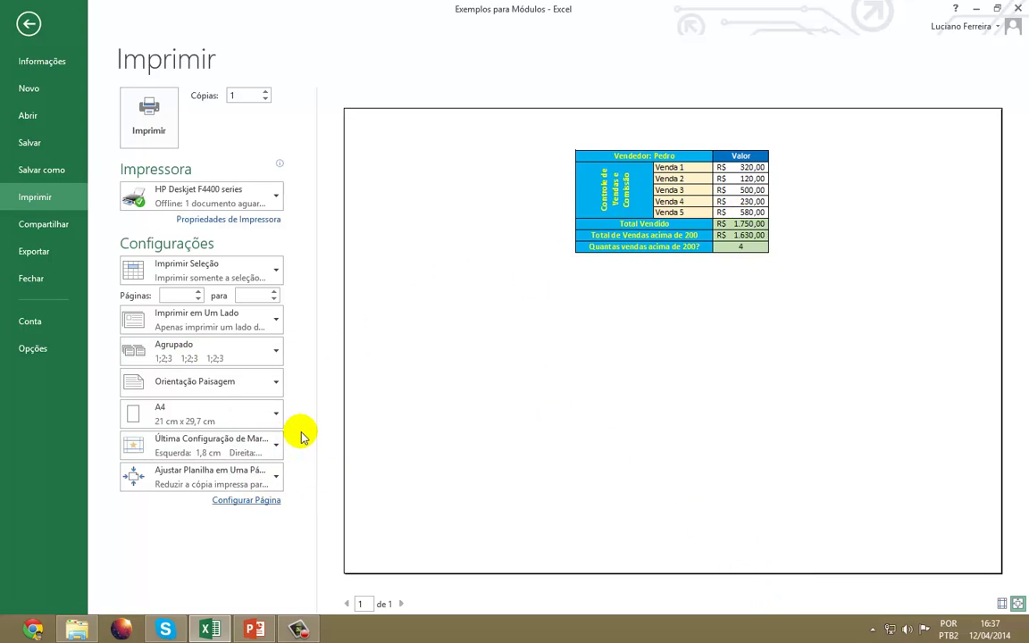
# Step: Change the page orientation to portrait (Orientação Retrato) and set the scaling to actual size (Sem Dimensionamento)
pyautogui.click(270, 383)
pyautogui.click(241, 427)
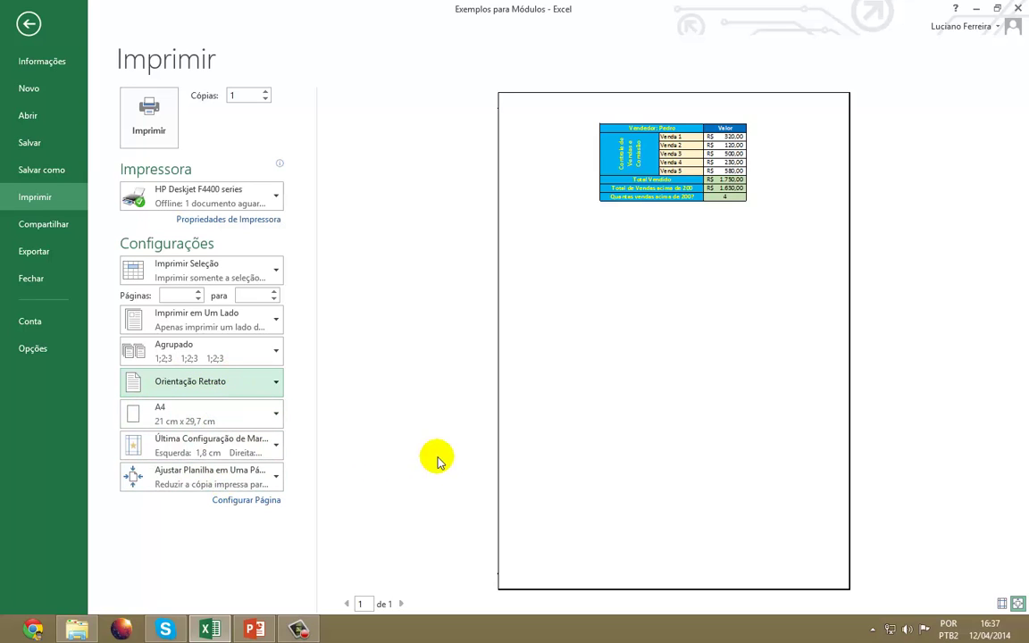
pyautogui.click(198, 476)
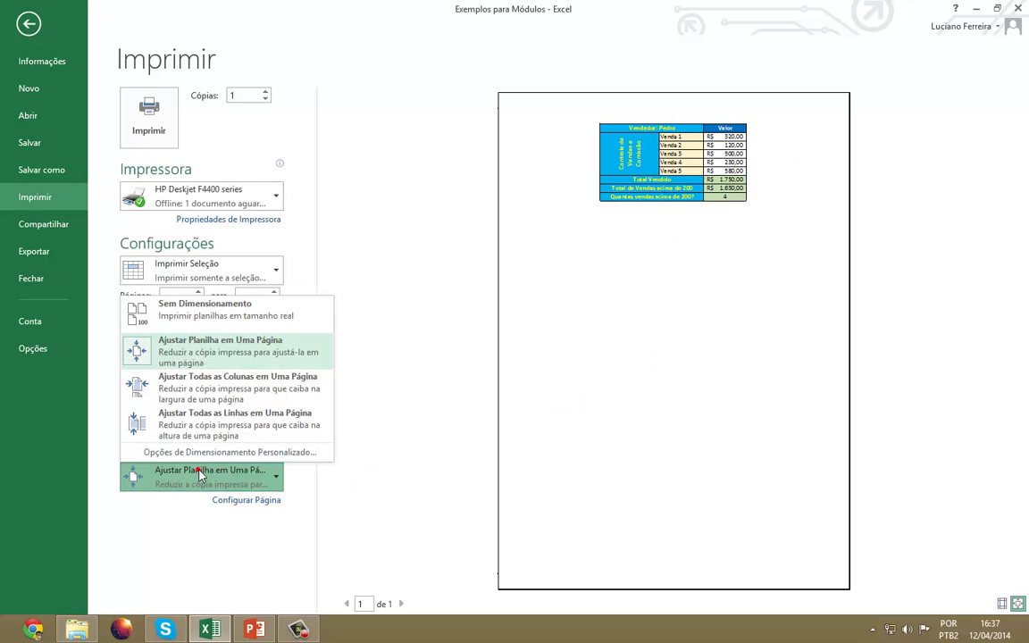
pyautogui.click(230, 320)
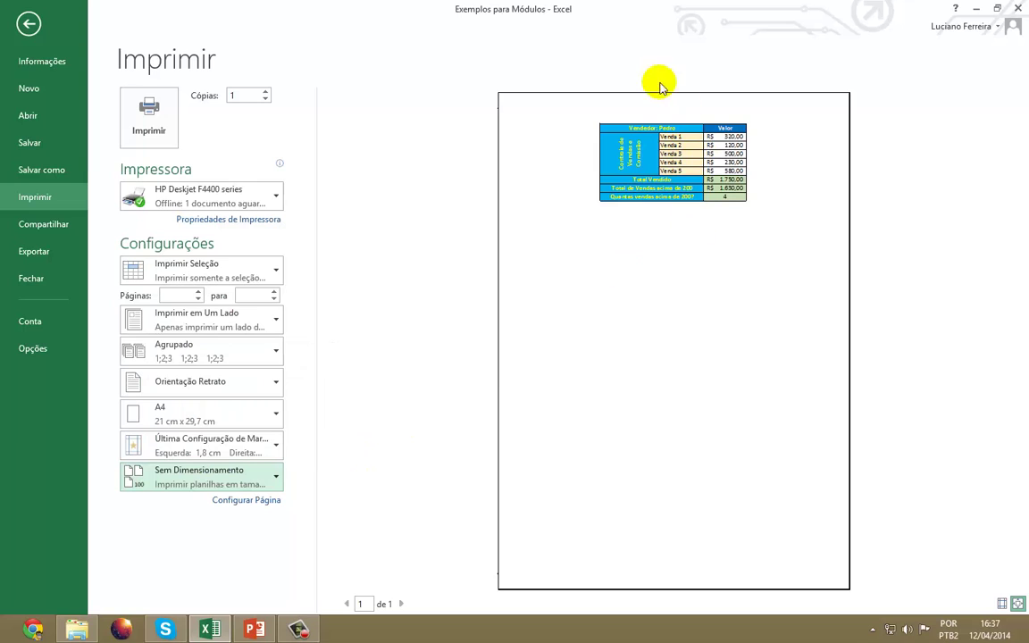
pyautogui.click(198, 474)
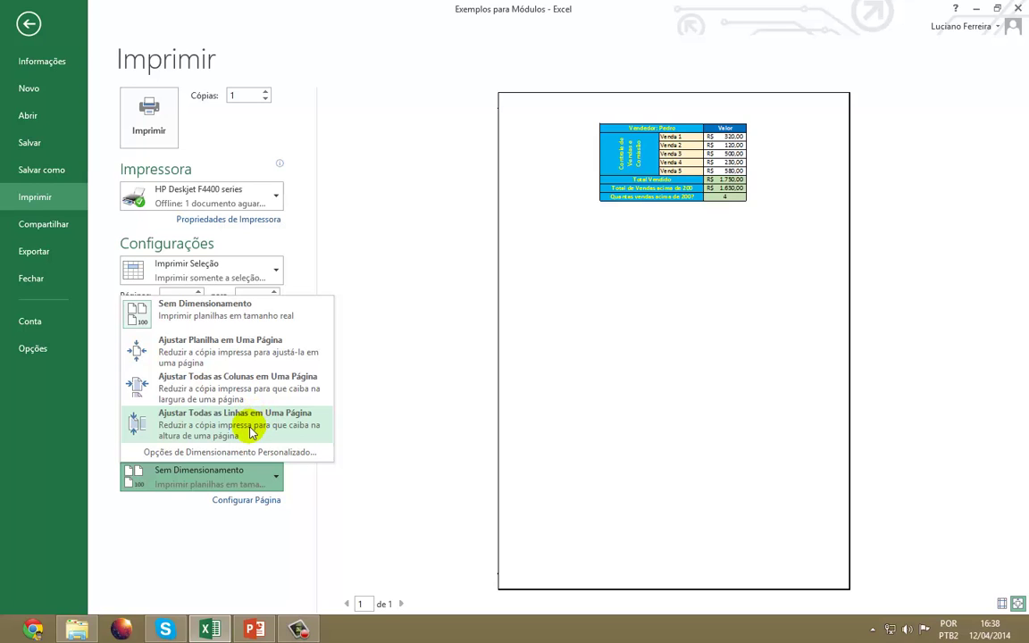
pyautogui.click(187, 536)
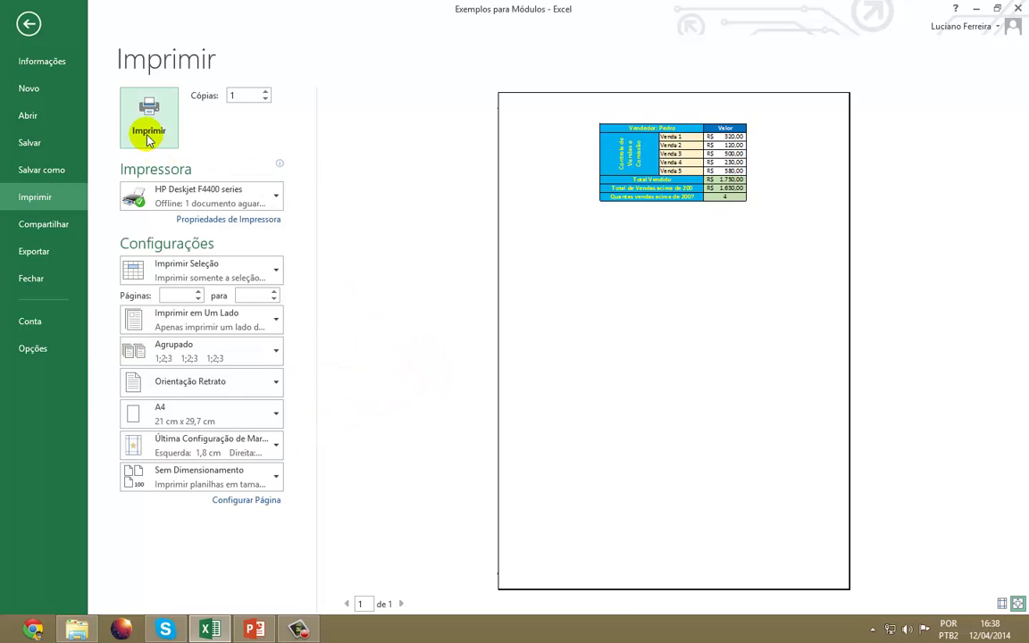
# Step: Choose Microsoft XPS Document Writer as the printer and print the selection
pyautogui.click(228, 198)
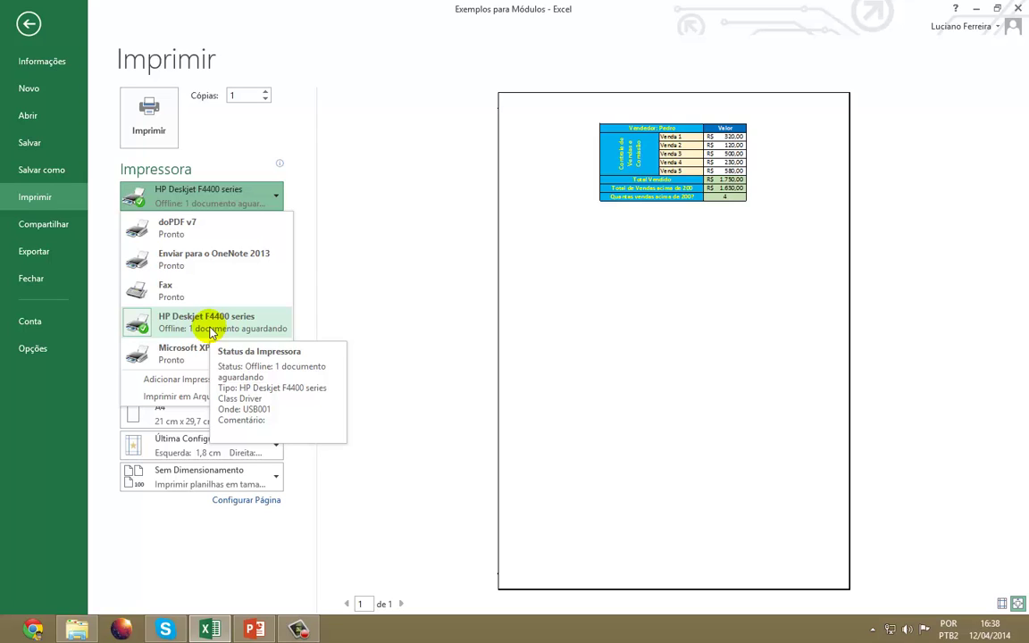
pyautogui.click(257, 322)
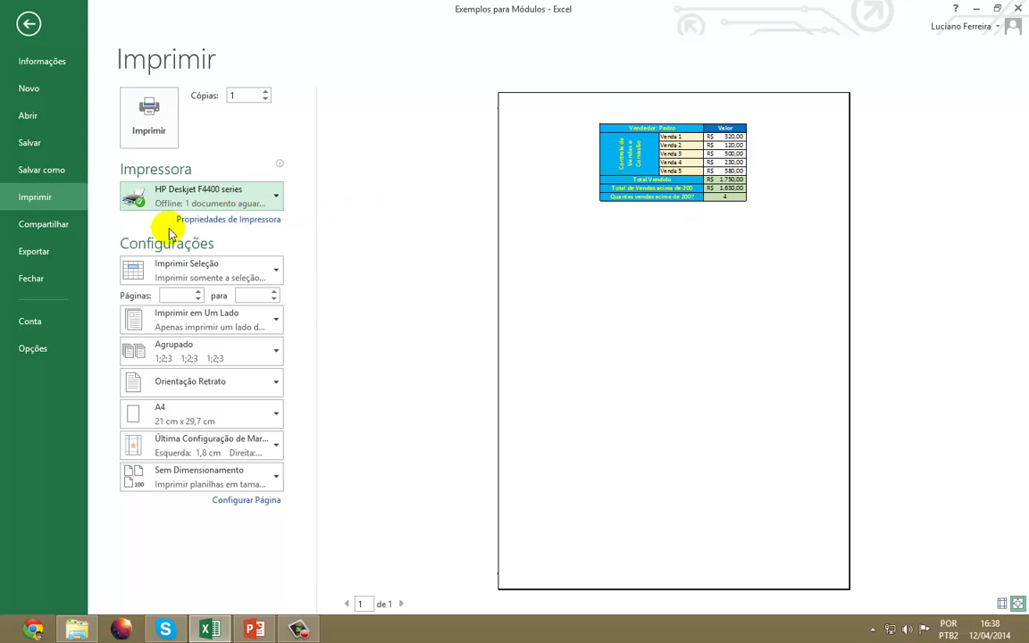
pyautogui.click(262, 202)
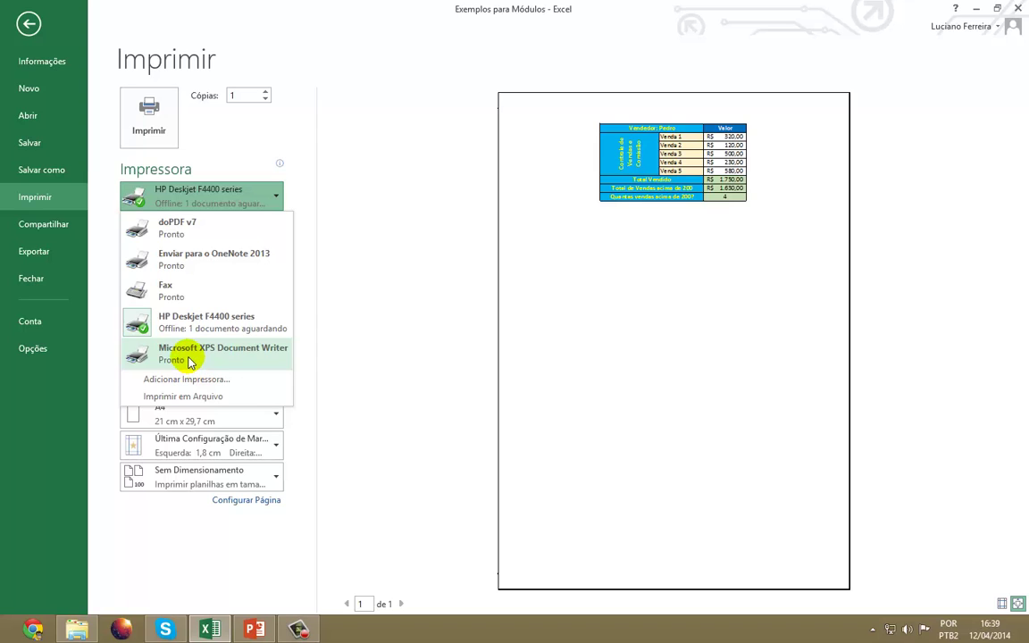
pyautogui.click(191, 359)
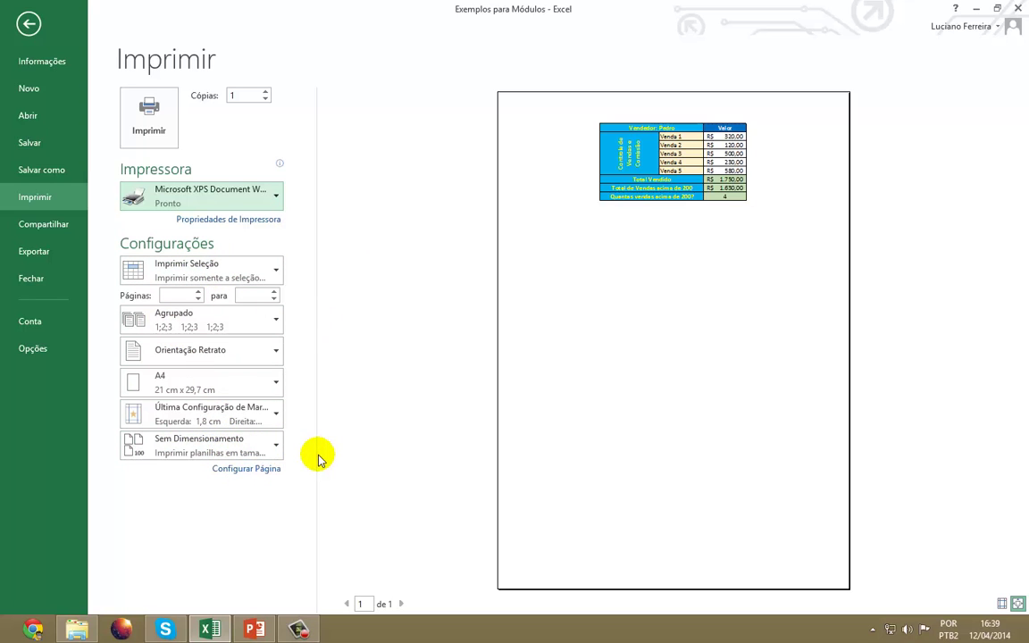
pyautogui.click(148, 114)
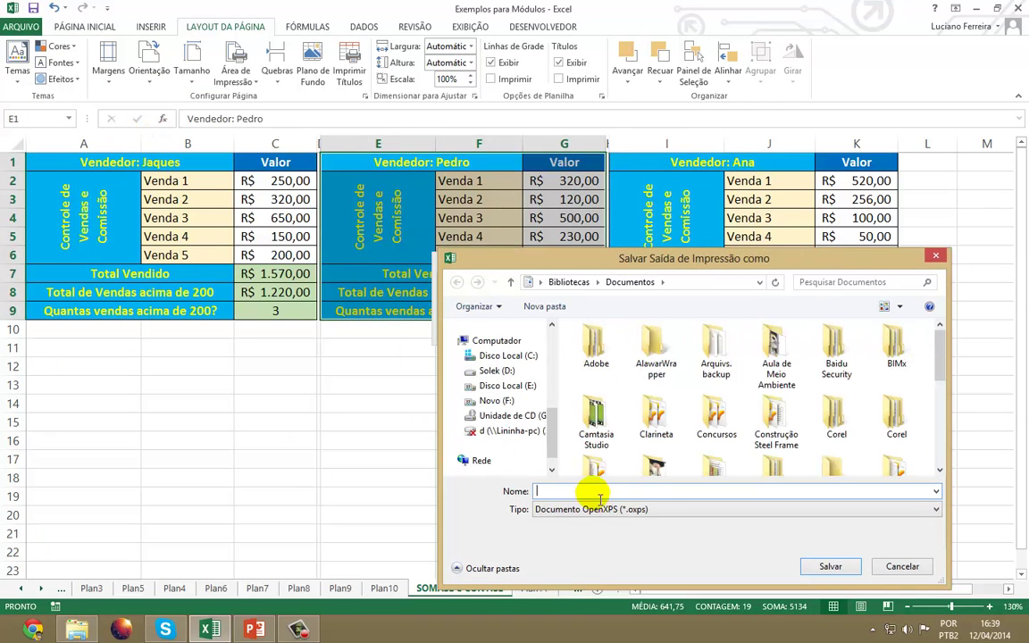
# Step: Browse the save location to Google Drive > Cursos e Treinamentos > Excel Básico > Curso Online de Excel 2013 Lufer Info > arquivos de vídeo aulas
pyautogui.scroll(5, 527, 393)
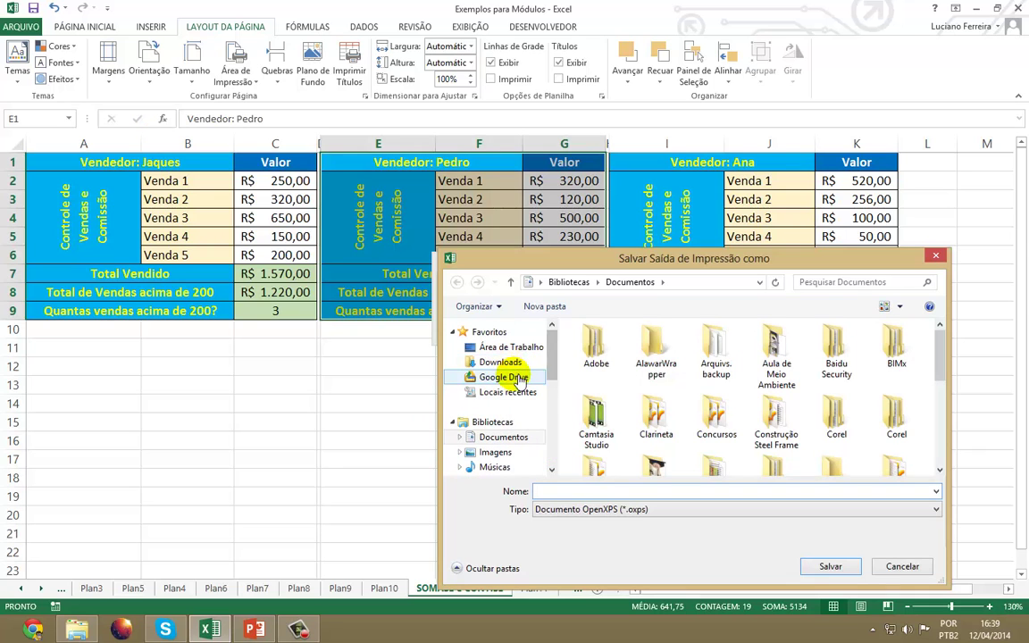
pyautogui.click(521, 379)
pyautogui.click(628, 440)
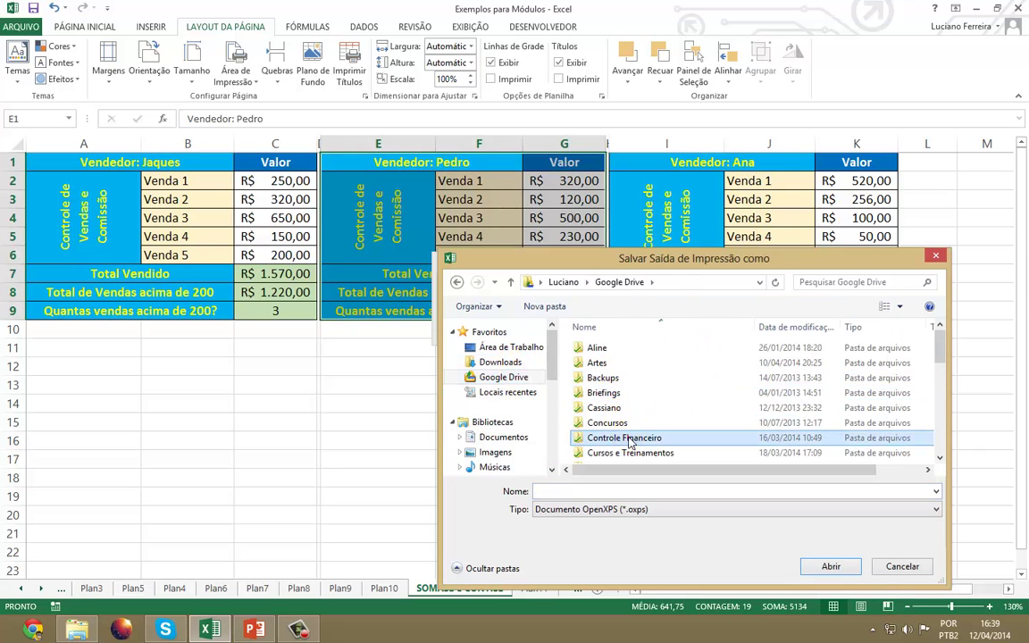
pyautogui.doubleClick(630, 439)
pyautogui.click(457, 283)
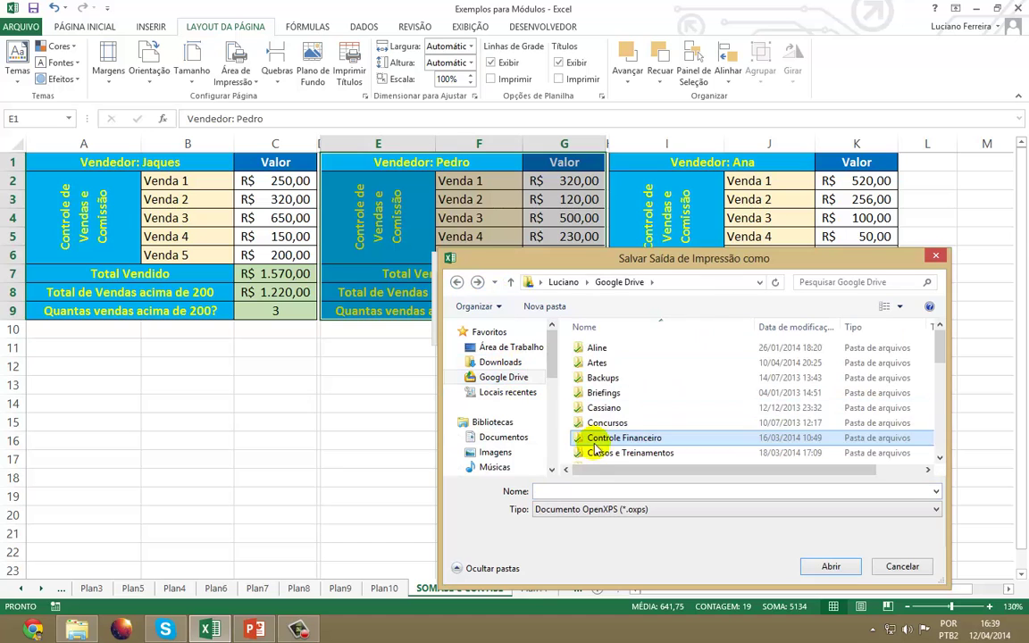
pyautogui.doubleClick(617, 452)
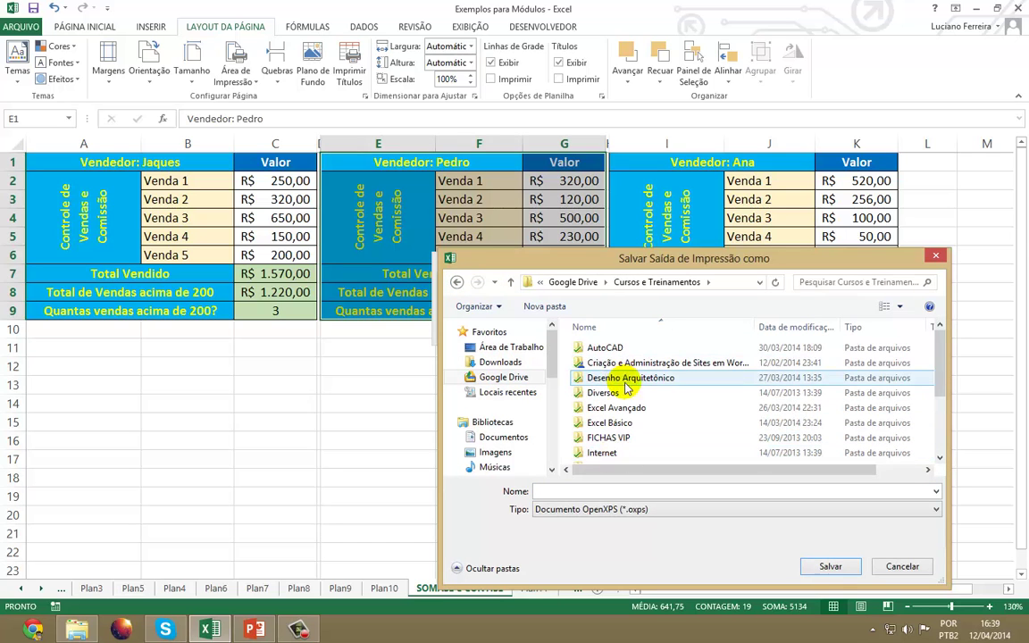
pyautogui.doubleClick(625, 408)
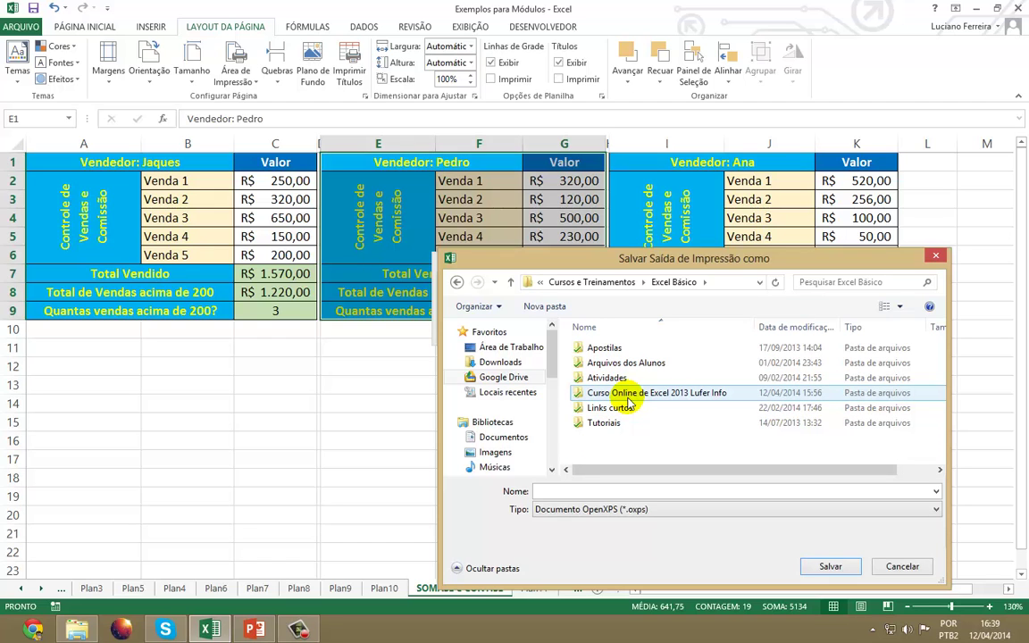
pyautogui.doubleClick(628, 395)
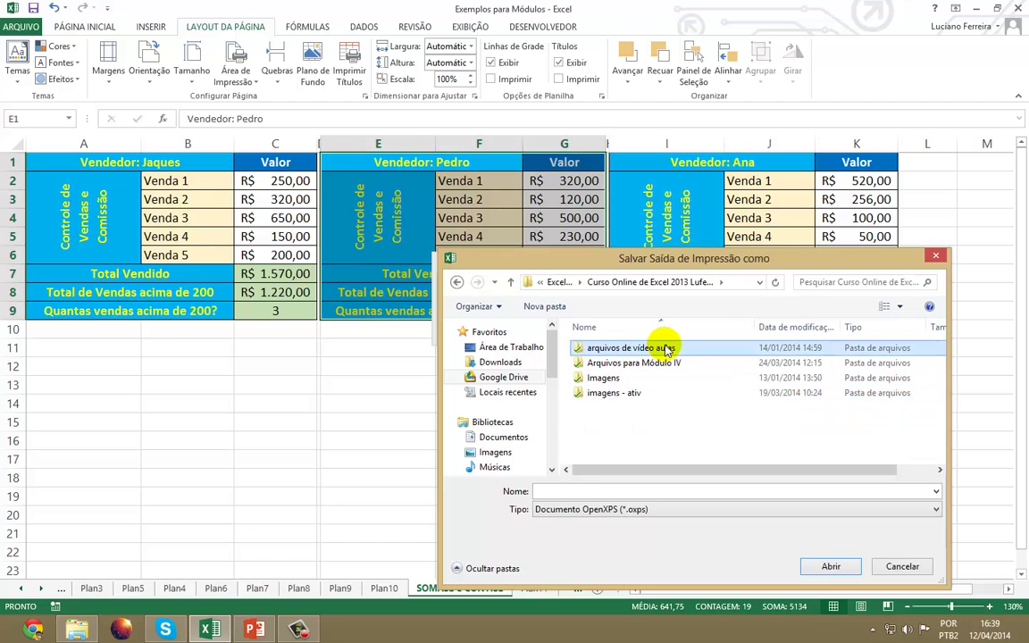
pyautogui.doubleClick(604, 348)
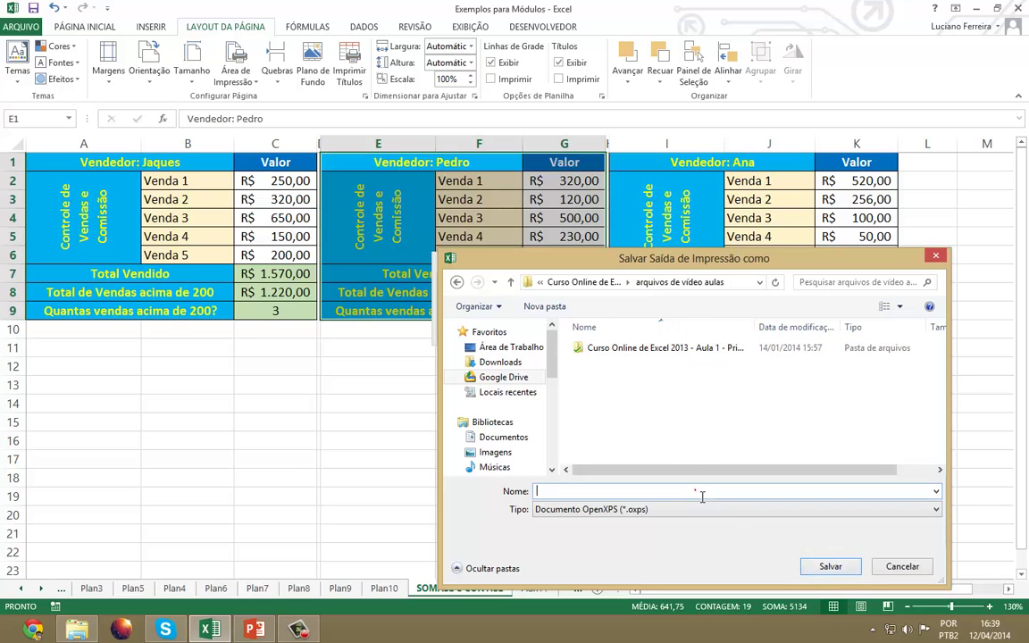
# Step: Name the print output "planilha do vendedor - teste de impressão" and save it as an OpenXPS document
pyautogui.click(563, 491)
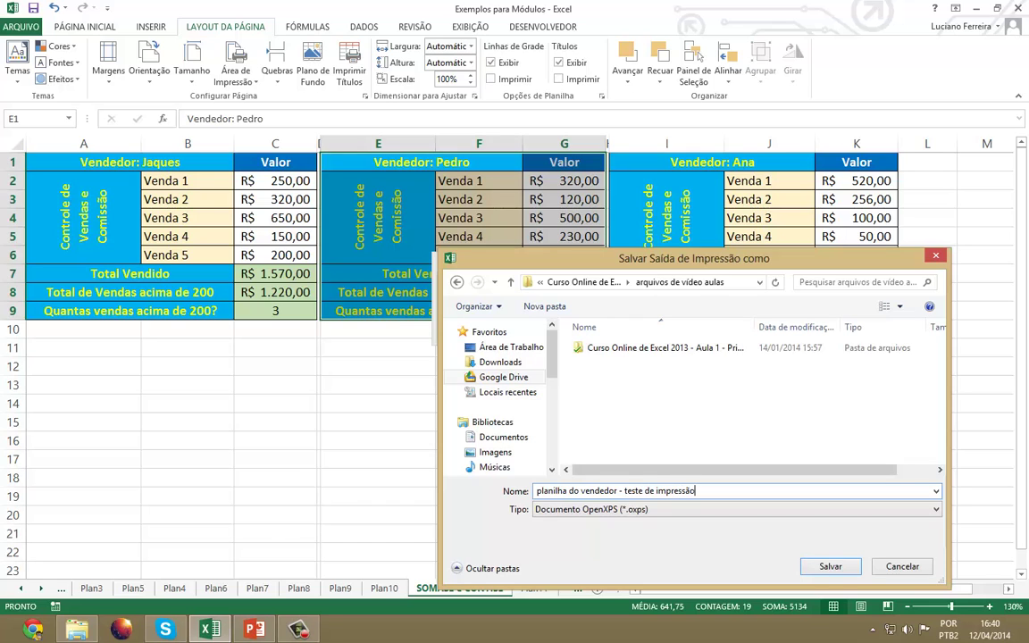
pyautogui.click(830, 568)
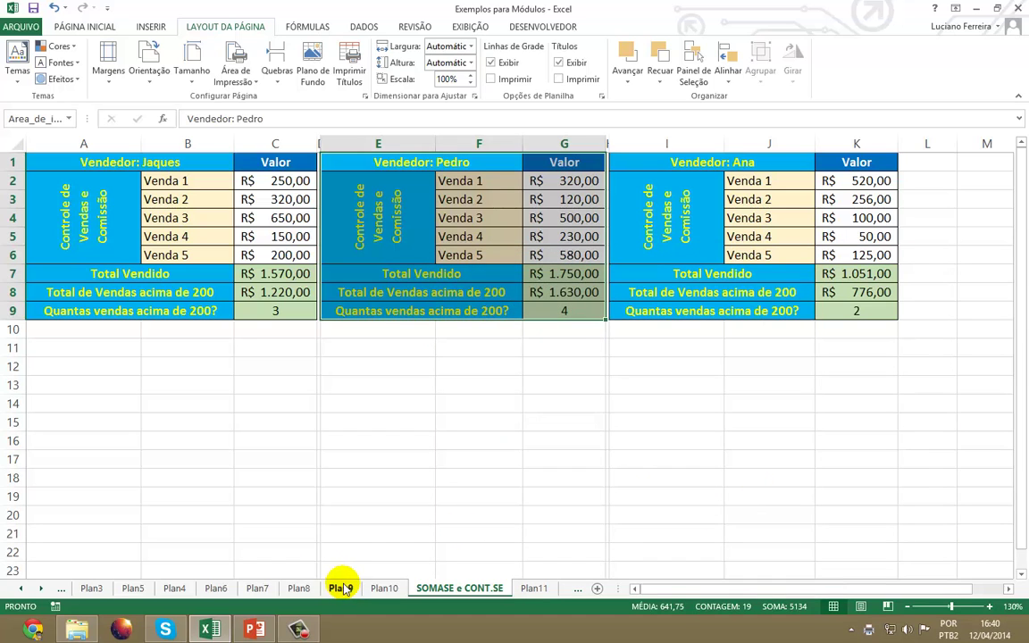
# Step: Switch to File Explorer and open "planilha do vendedor - teste de impressão" from the "arquivos de vídeo aulas" folder
pyautogui.click(78, 630)
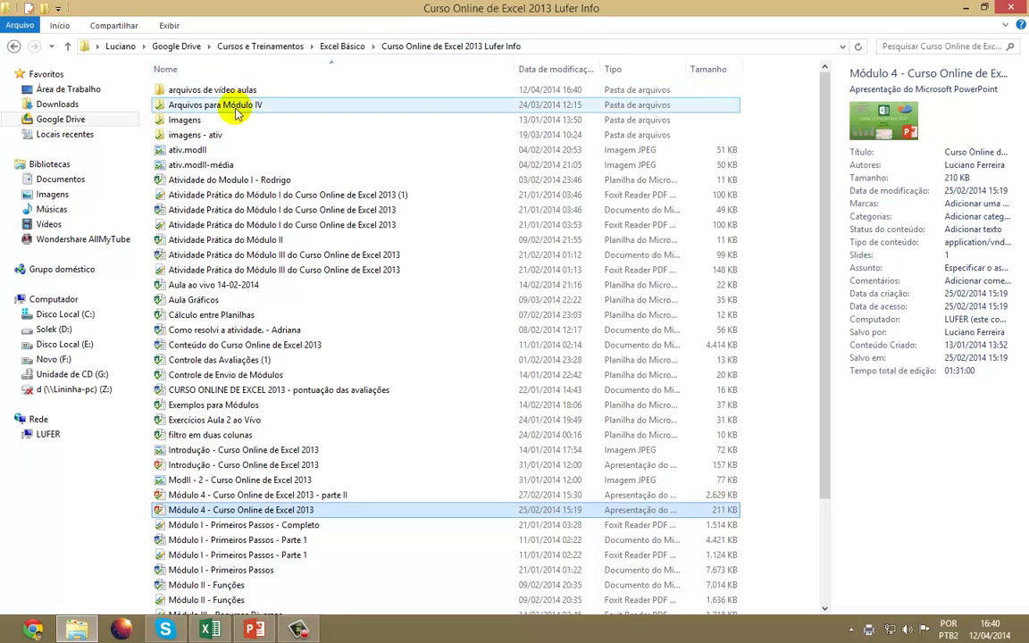
pyautogui.doubleClick(211, 89)
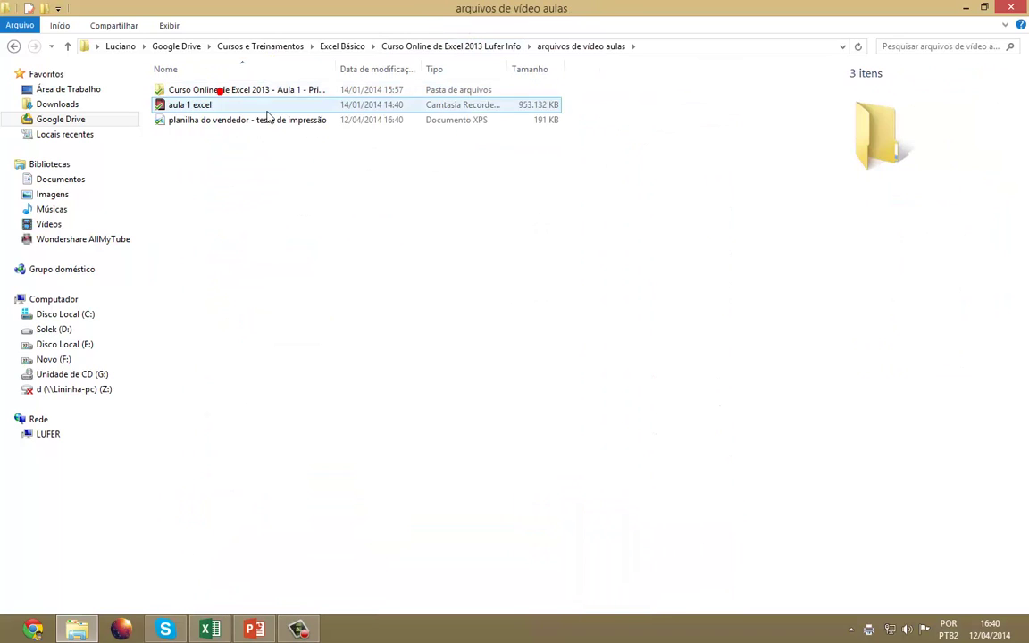
pyautogui.click(299, 168)
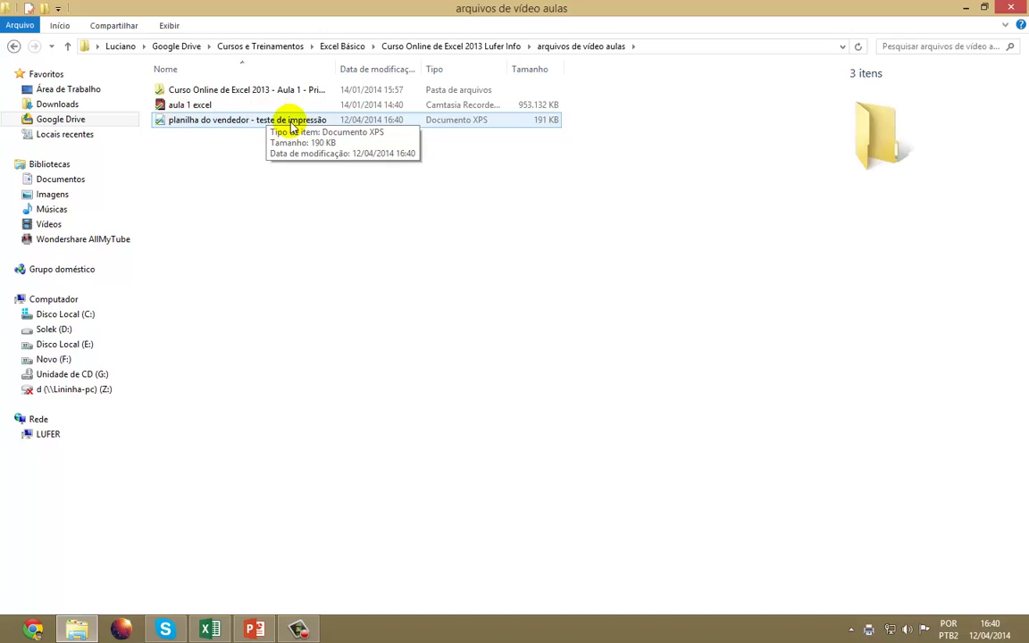
pyautogui.doubleClick(299, 126)
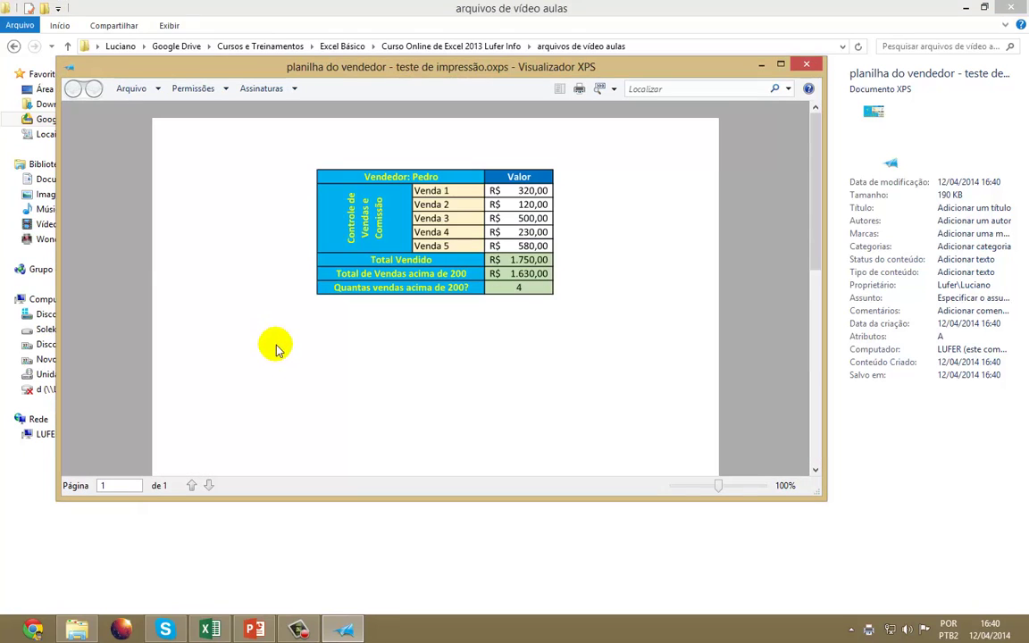
# Step: Look at the XPS document's print options, cancel without printing and close the document
pyautogui.click(132, 89)
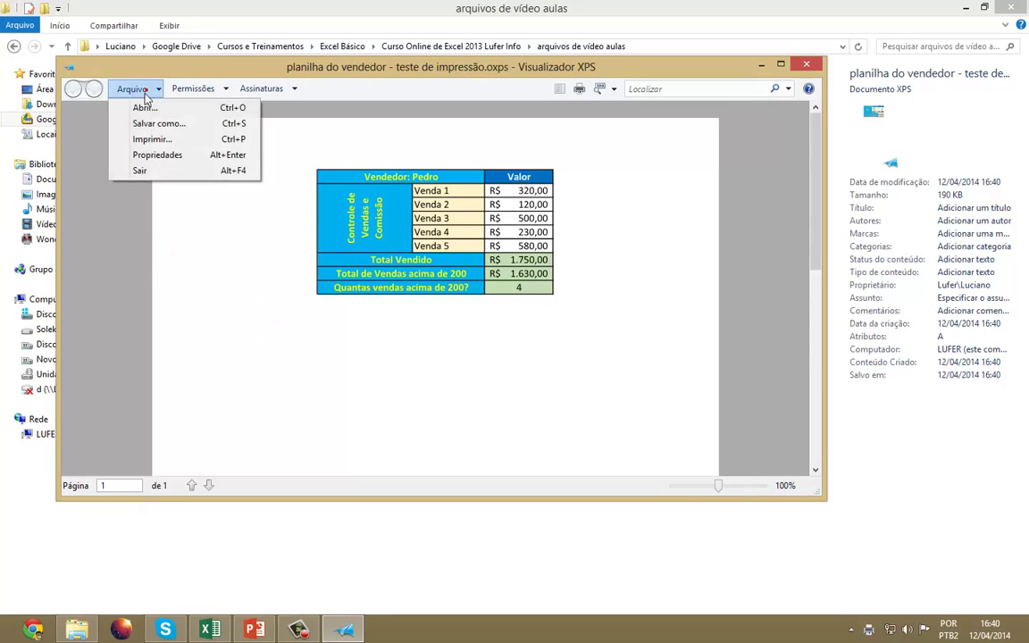
pyautogui.click(195, 140)
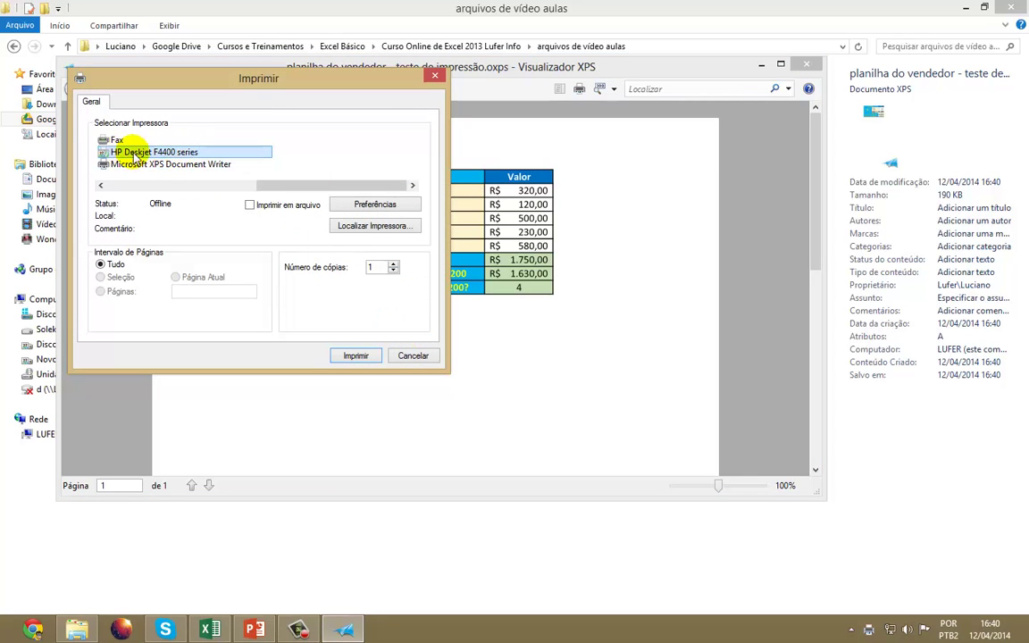
pyautogui.click(414, 356)
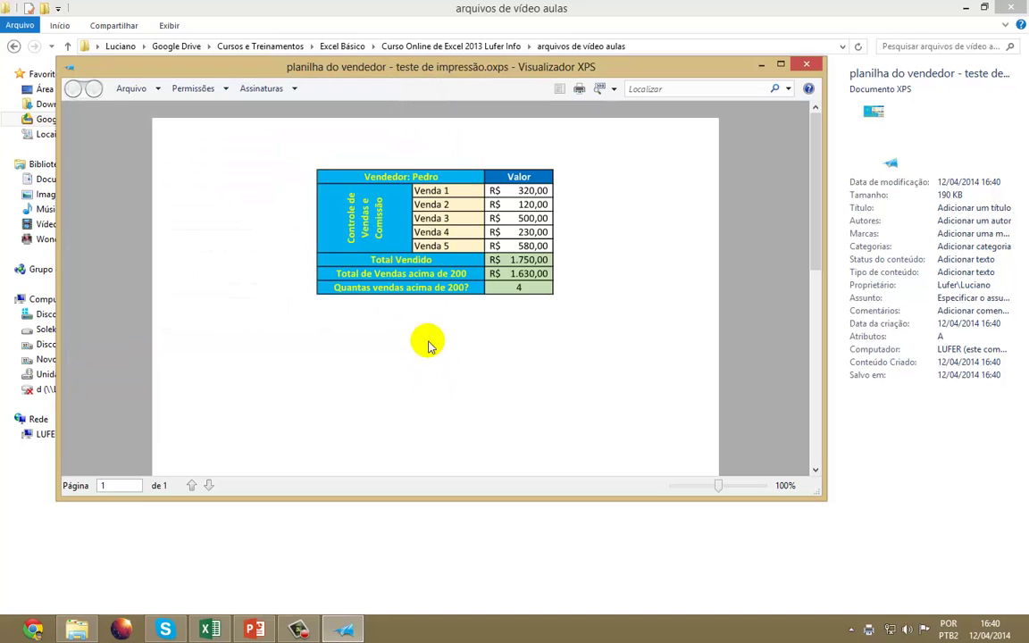
pyautogui.click(808, 67)
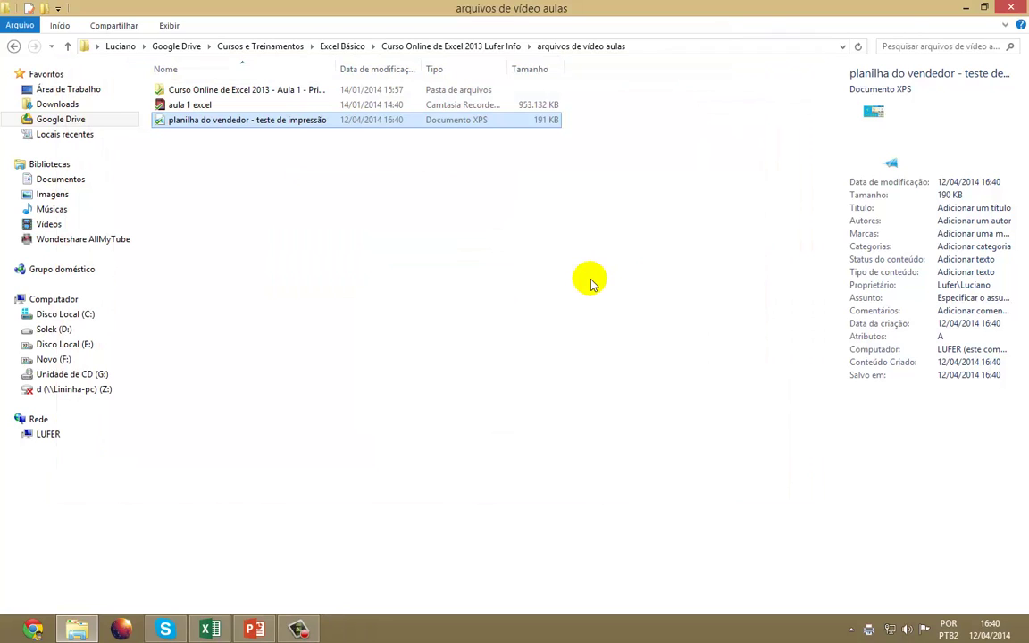
# Step: Switch back to the Excel workbook and select the empty cell E17 below the tables
pyautogui.click(296, 341)
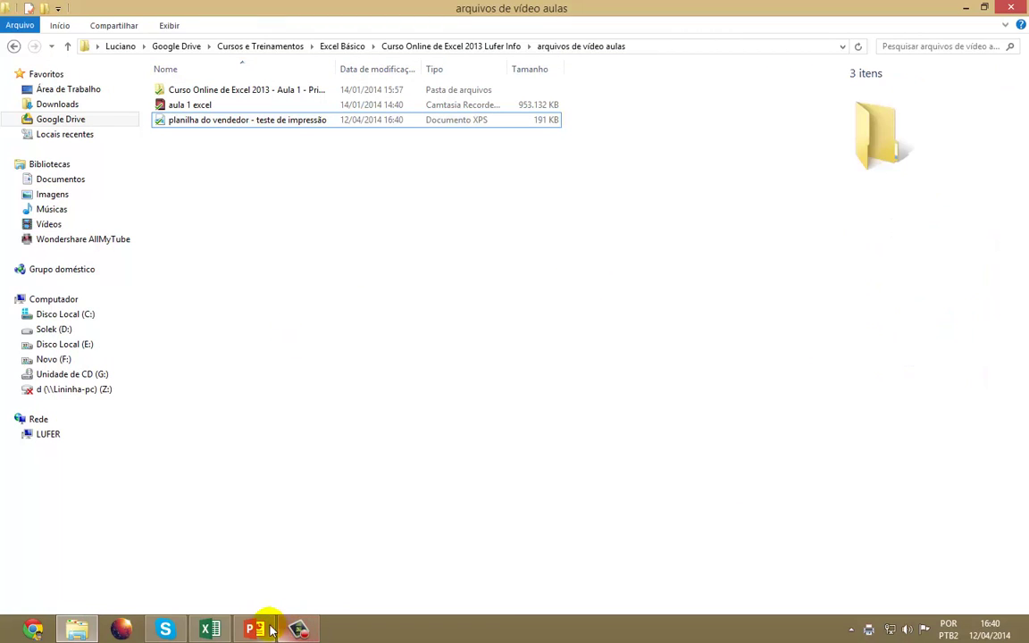
pyautogui.click(242, 632)
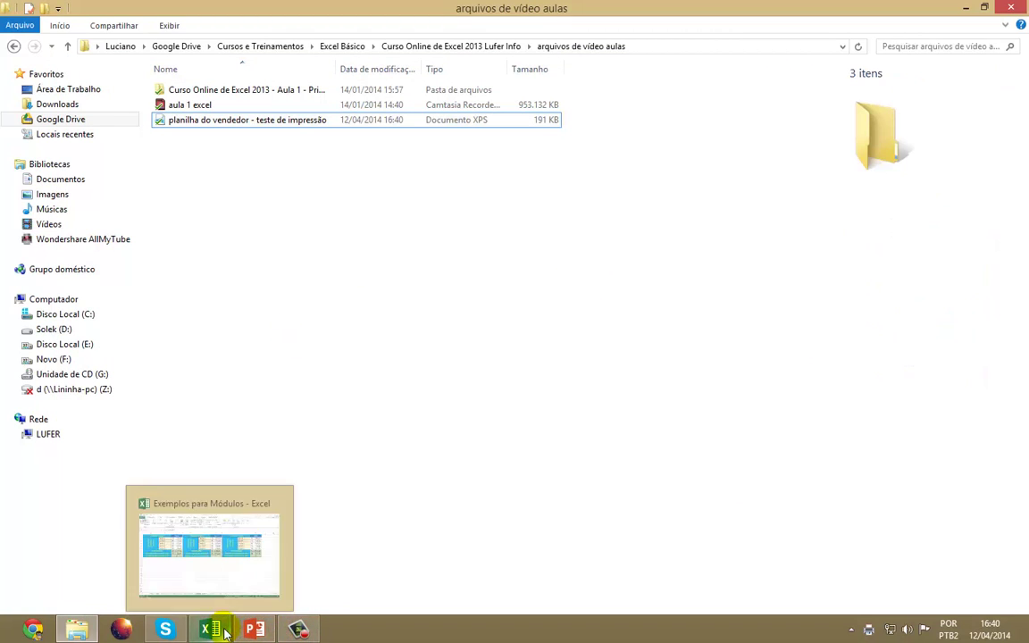
pyautogui.click(223, 631)
pyautogui.click(344, 458)
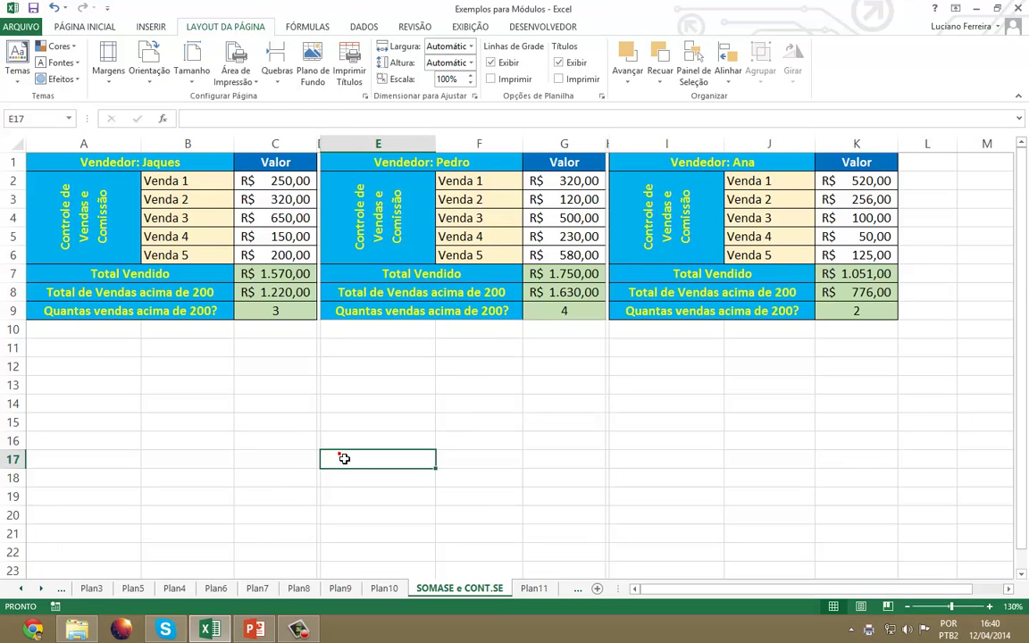
pyautogui.click(343, 458)
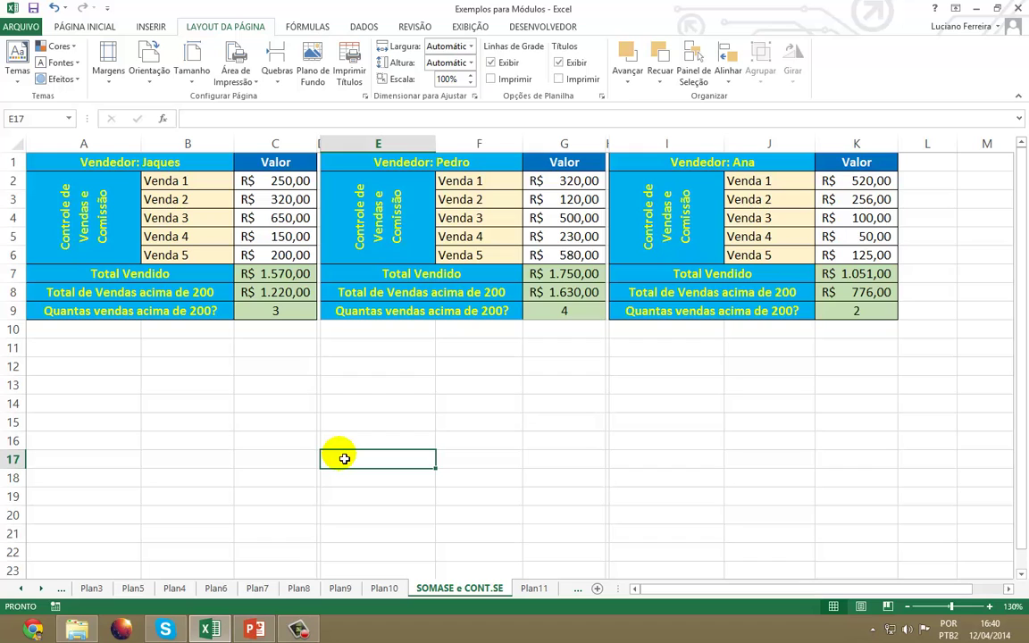
# Step: Open the recent workbook "PLANILHA-DE-CONTROLE-DE-ESTOQUE-DIARIO"
pyautogui.click(21, 26)
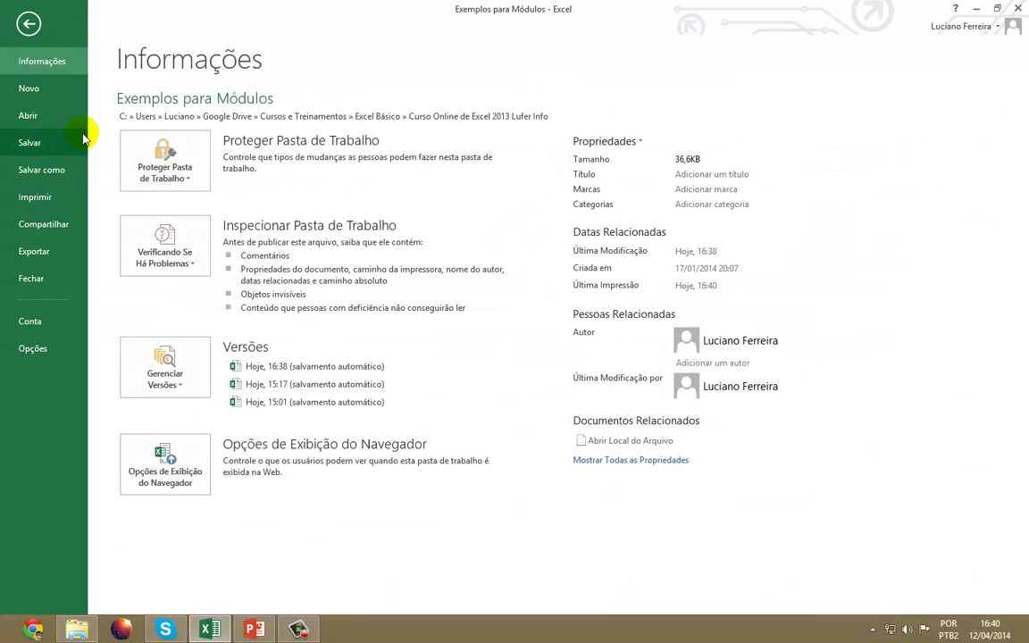
pyautogui.click(27, 118)
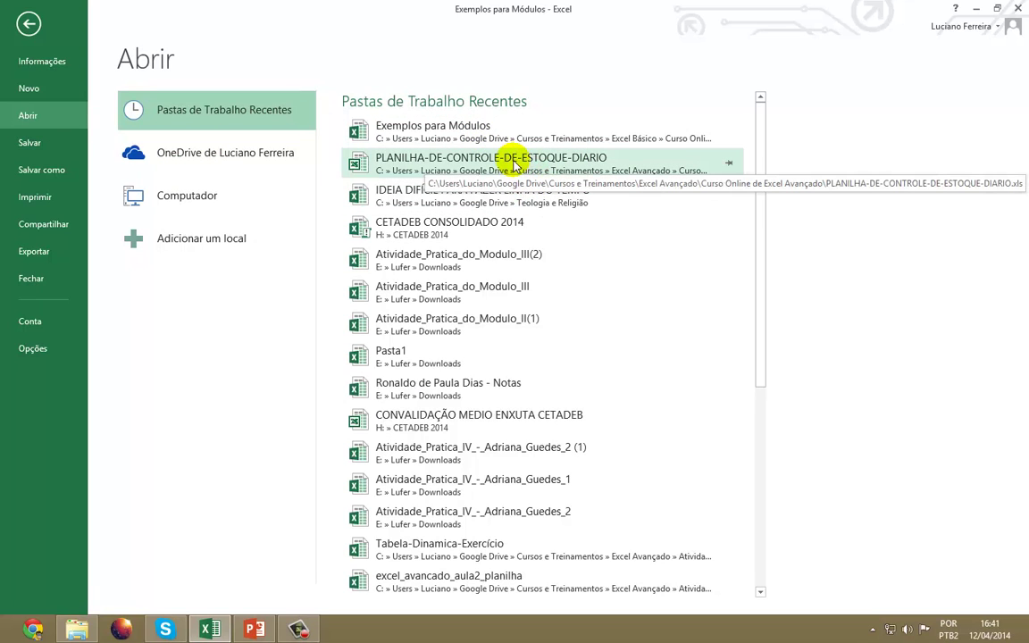
pyautogui.click(514, 164)
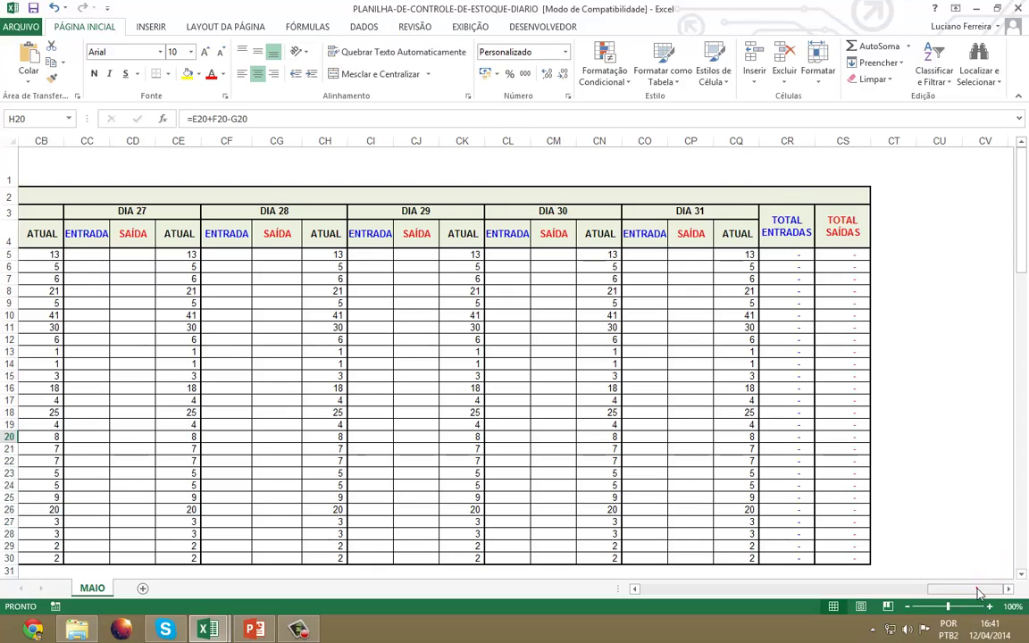
# Step: Look across the MAIO stock sheet from the last day columns back to column A, and select the "MÊS DE MAIO" title cell
pyautogui.moveTo(979, 593); pyautogui.dragTo(663, 608)
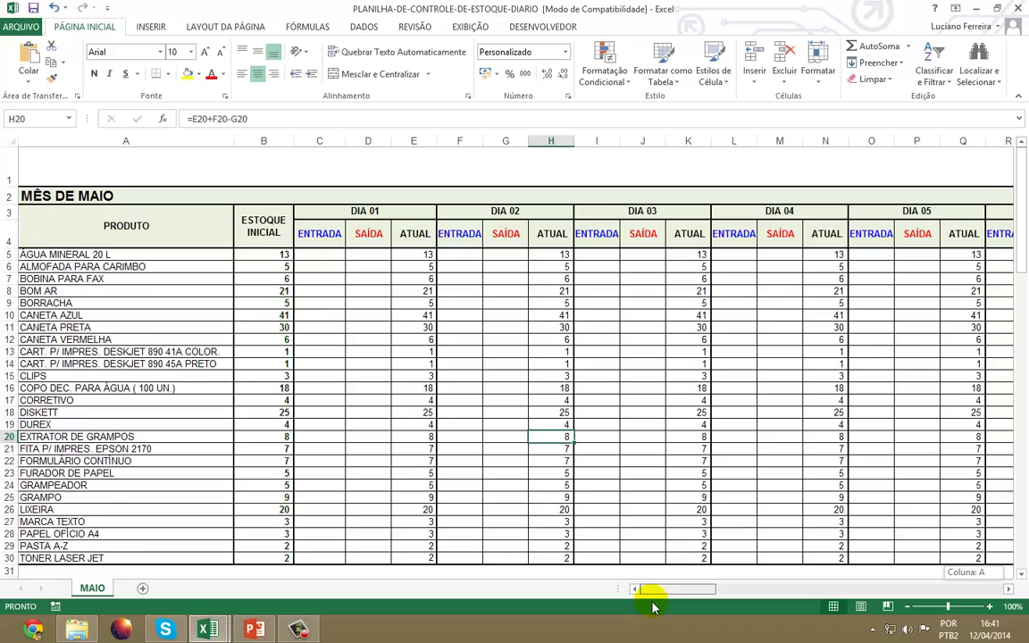
pyautogui.moveTo(652, 608); pyautogui.dragTo(675, 614)
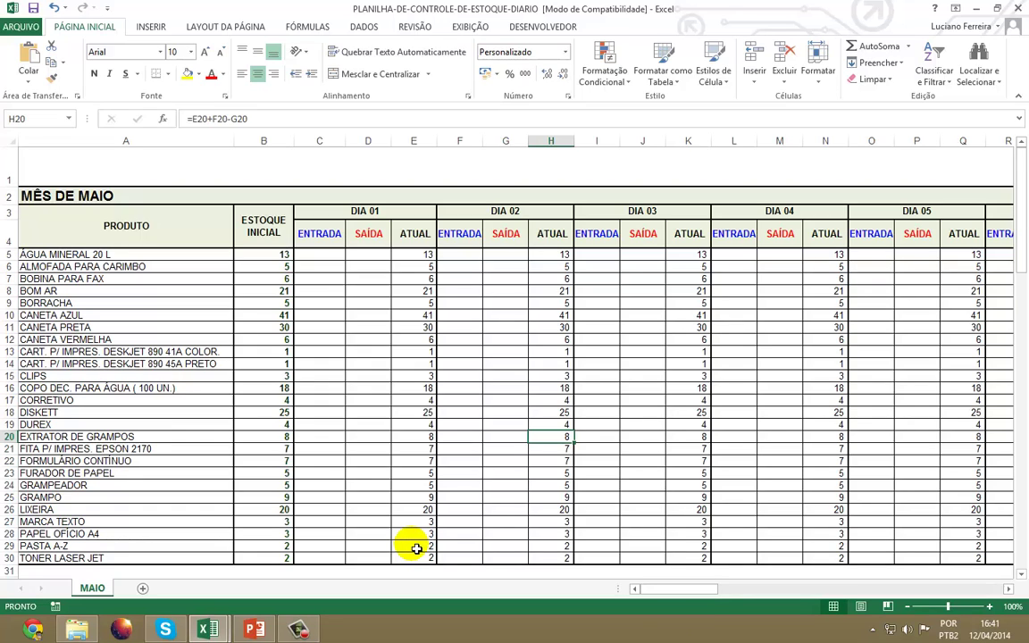
pyautogui.click(152, 172)
pyautogui.click(180, 198)
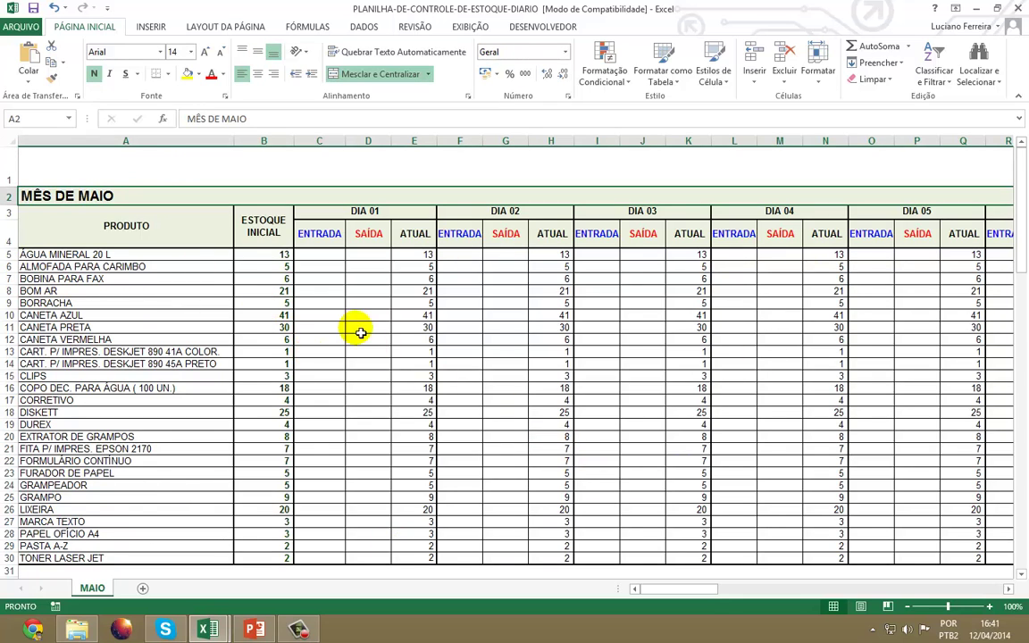
# Step: Examine the MAIO sheet's print preview and the choices for what to print, and return to the sheet without printing
pyautogui.click(21, 27)
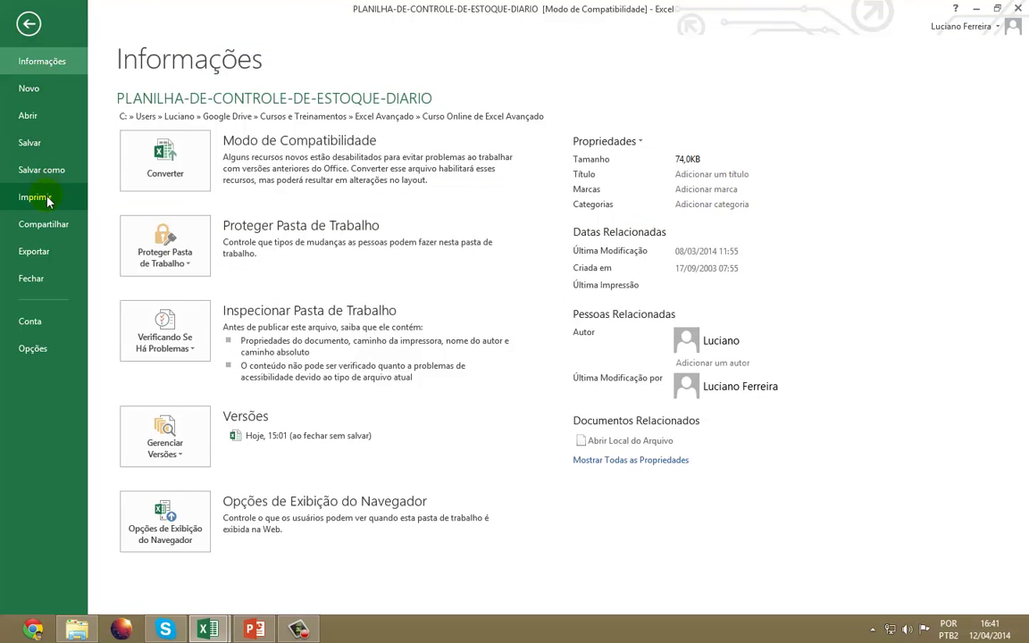
pyautogui.click(47, 198)
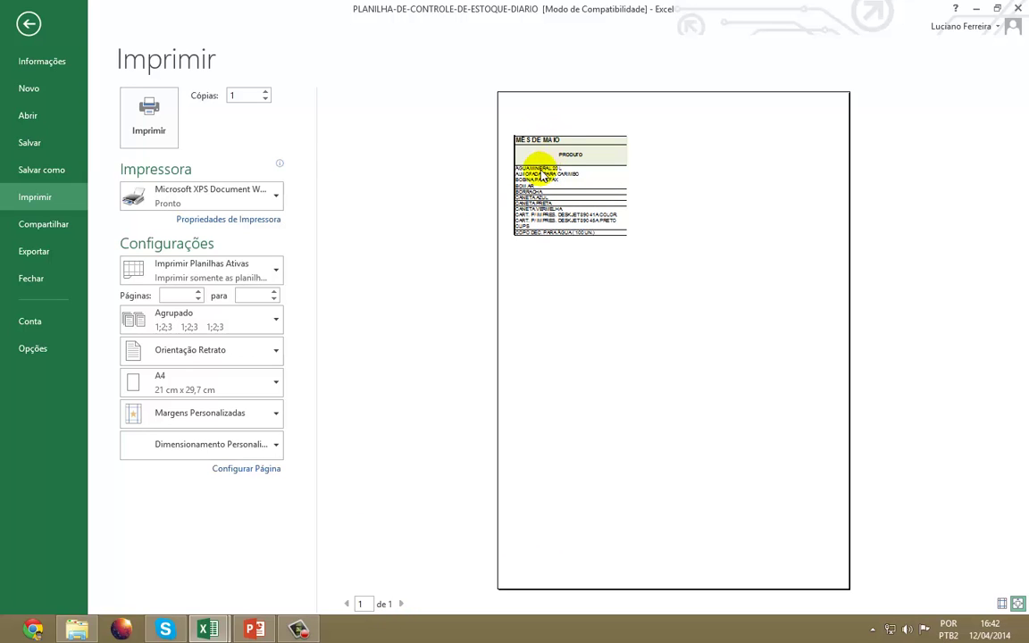
pyautogui.click(258, 268)
pyautogui.click(259, 269)
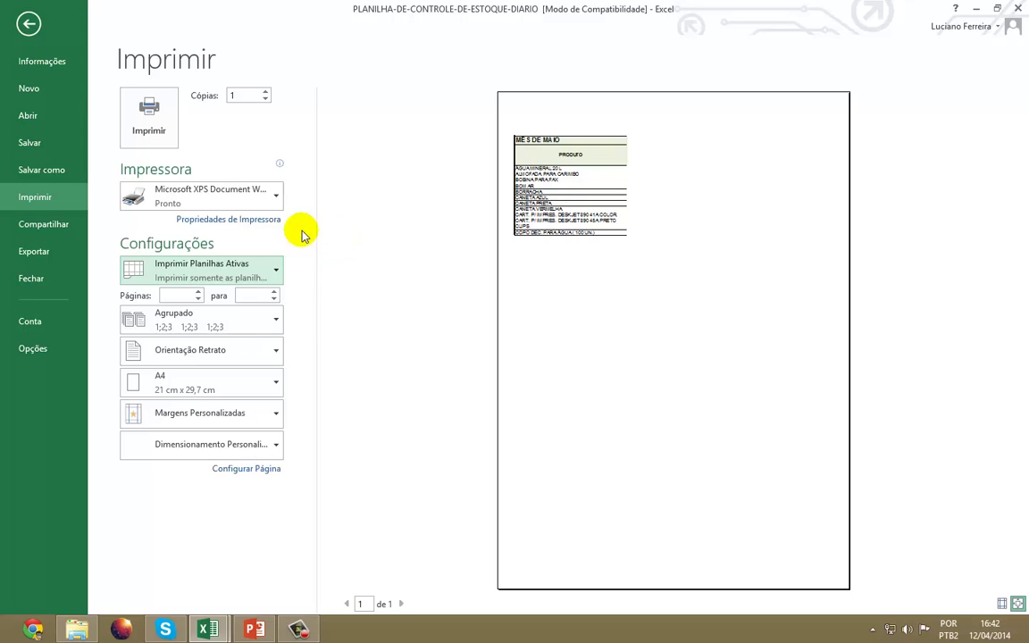
pyautogui.click(28, 24)
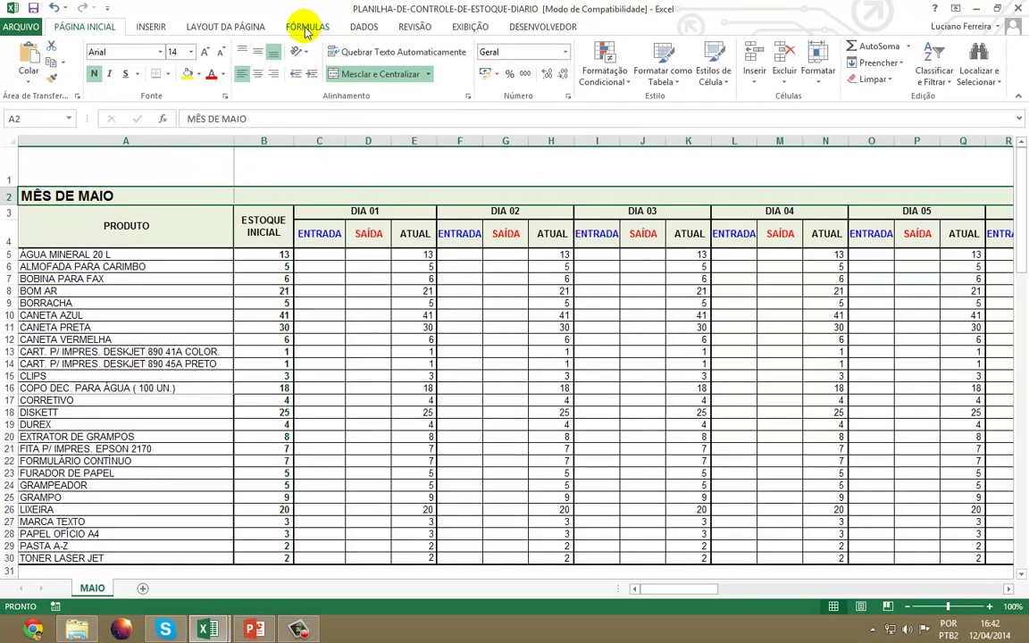
# Step: Clear the print area defined on the MAIO sheet
pyautogui.click(247, 29)
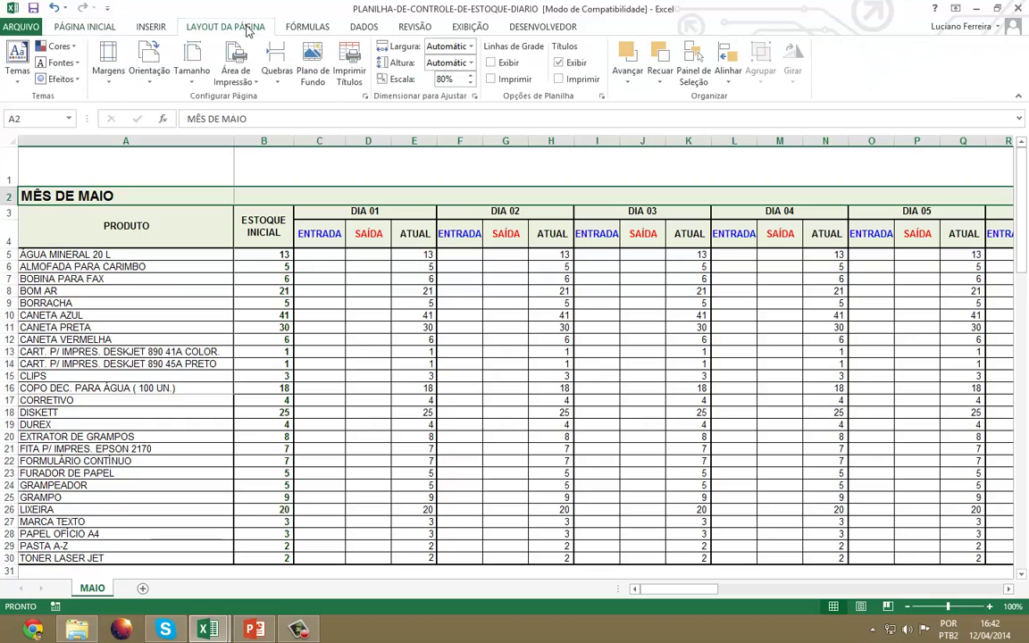
pyautogui.click(230, 82)
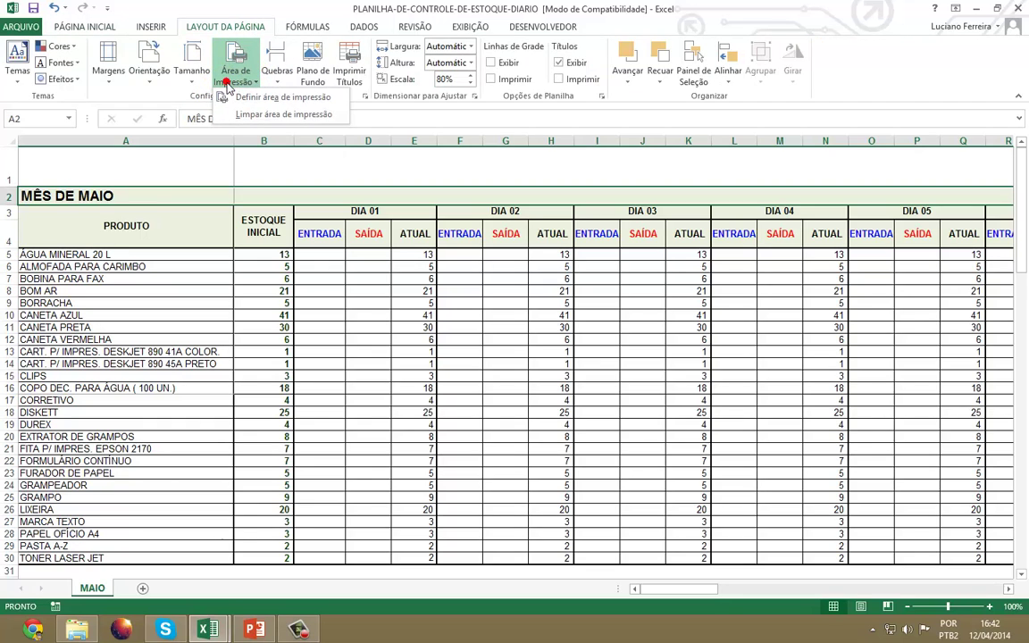
pyautogui.click(259, 116)
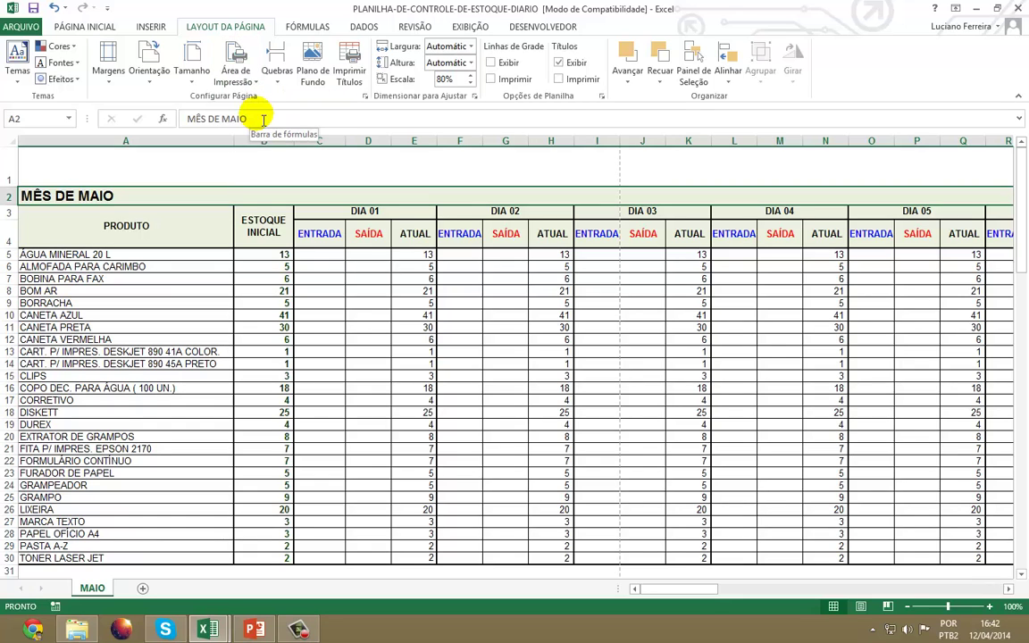
# Step: Open the print preview of the MAIO sheet and page through it to the last page
pyautogui.click(18, 27)
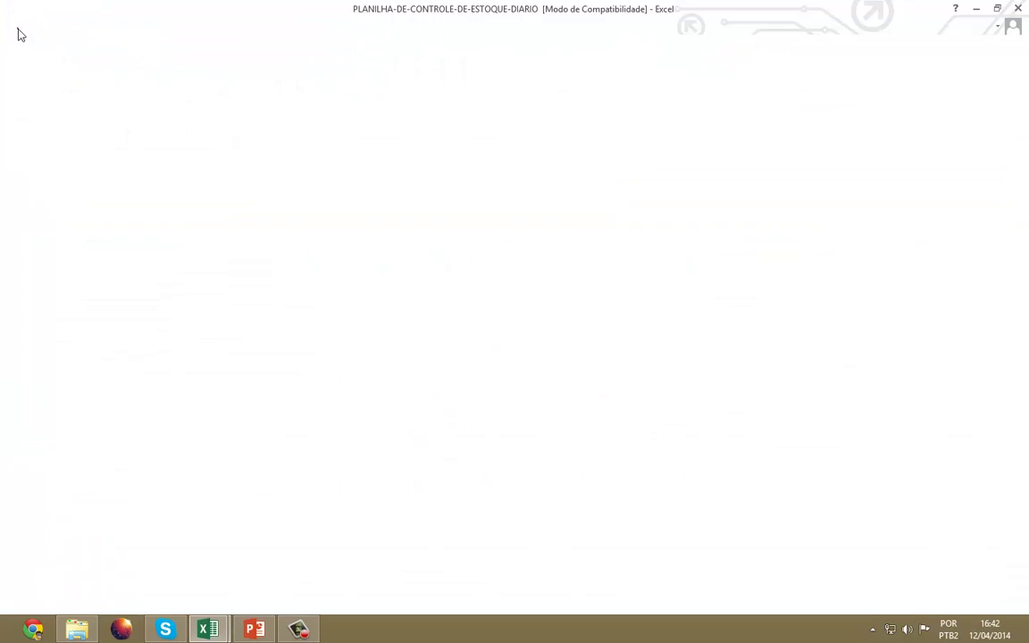
pyautogui.click(36, 198)
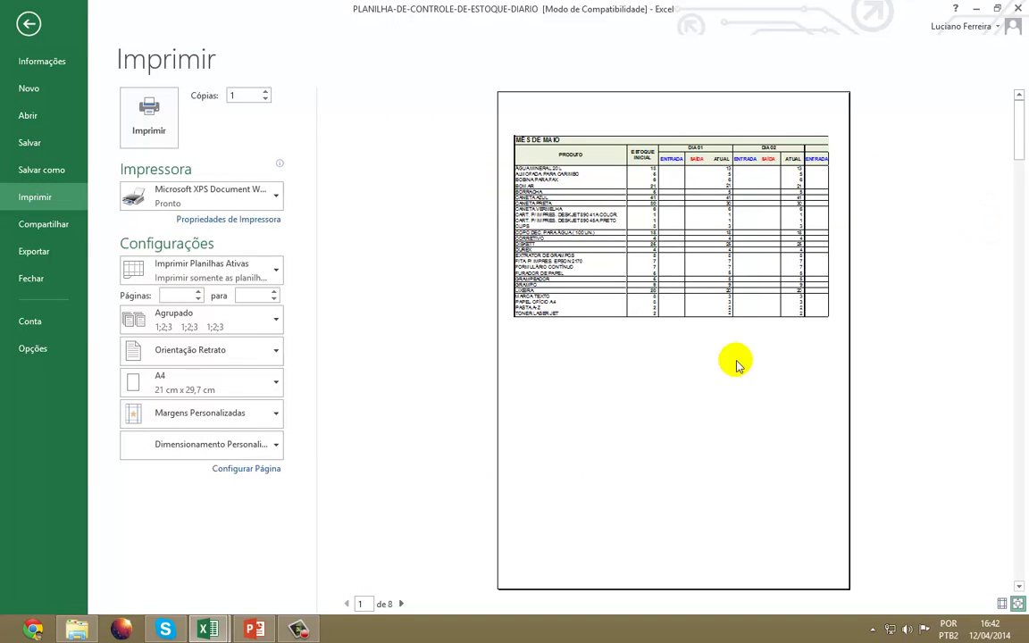
pyautogui.click(401, 604)
pyautogui.click(401, 603)
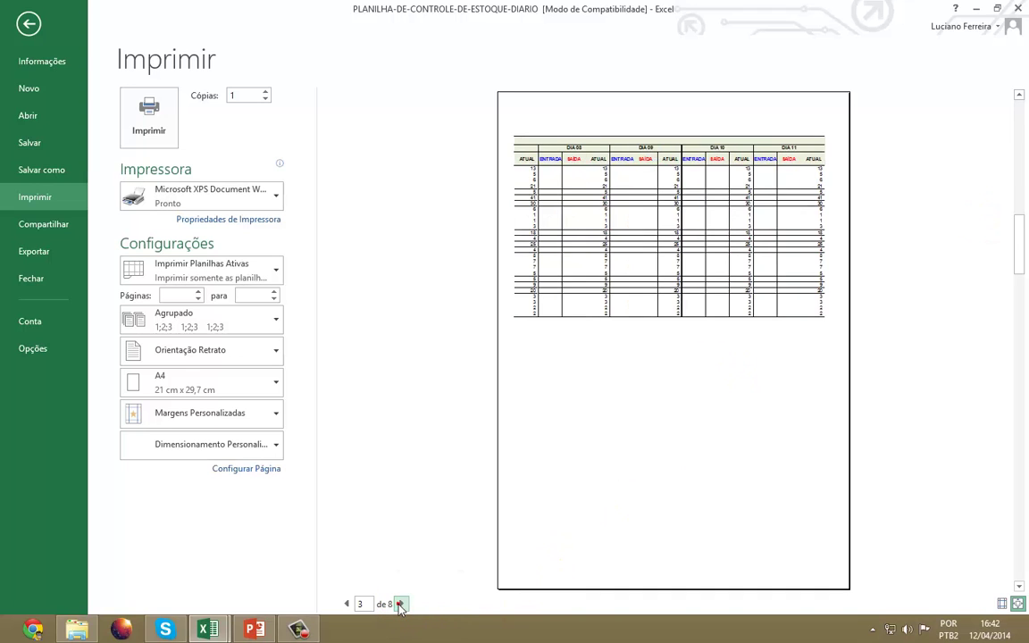
pyautogui.click(401, 604)
pyautogui.click(401, 603)
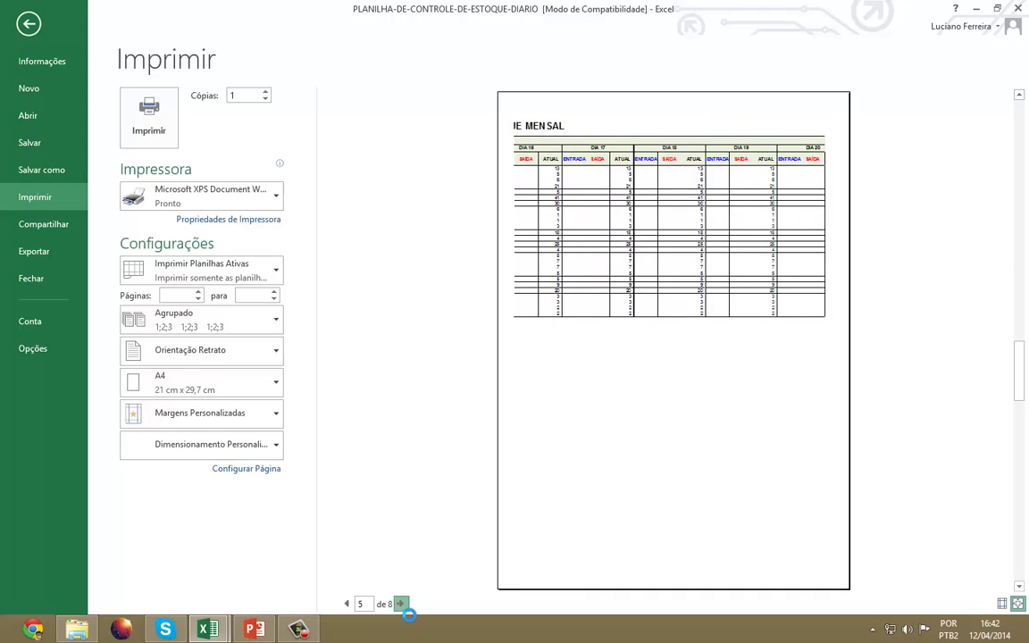
pyautogui.click(401, 604)
pyautogui.click(401, 604)
pyautogui.click(401, 604)
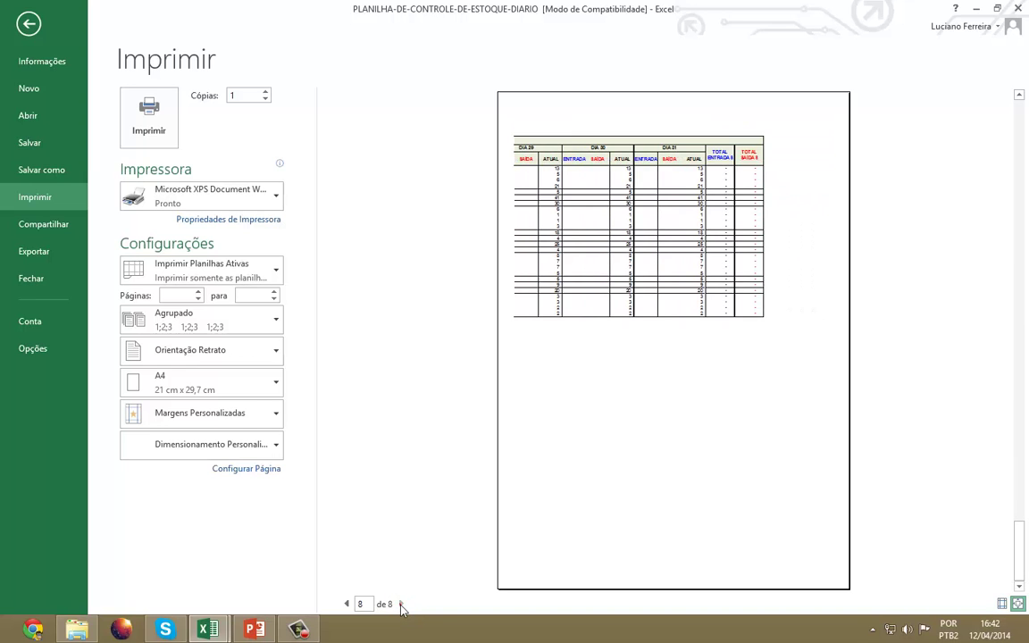
# Step: Go back through the portrait preview to the first page and compare it with page 2 to see how the table is split
pyautogui.click(347, 604)
pyautogui.click(347, 604)
pyautogui.click(347, 604)
pyautogui.click(347, 604)
pyautogui.click(346, 604)
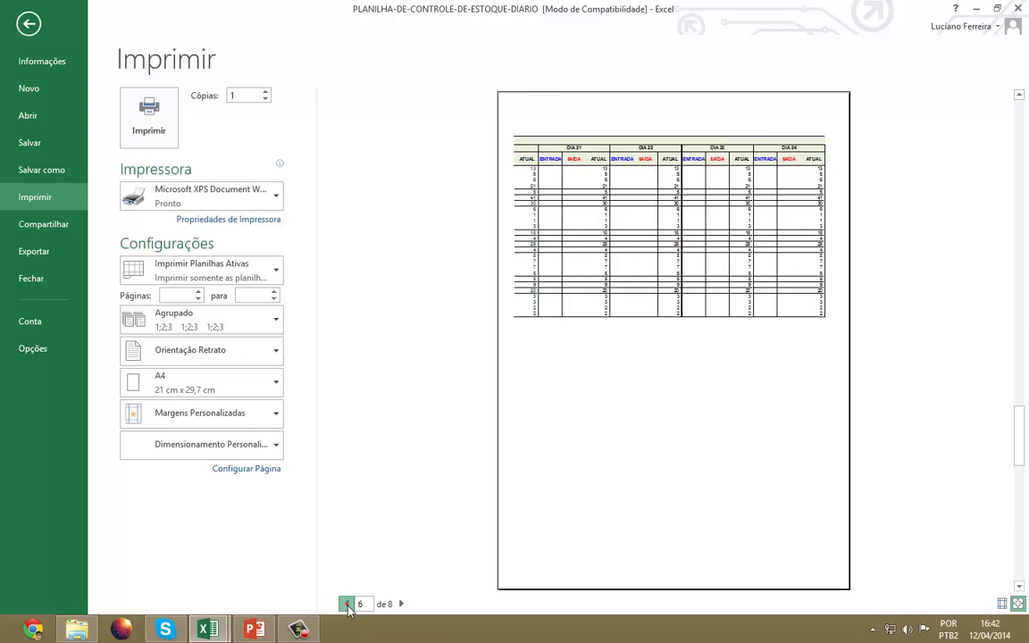
pyautogui.click(347, 604)
pyautogui.click(346, 604)
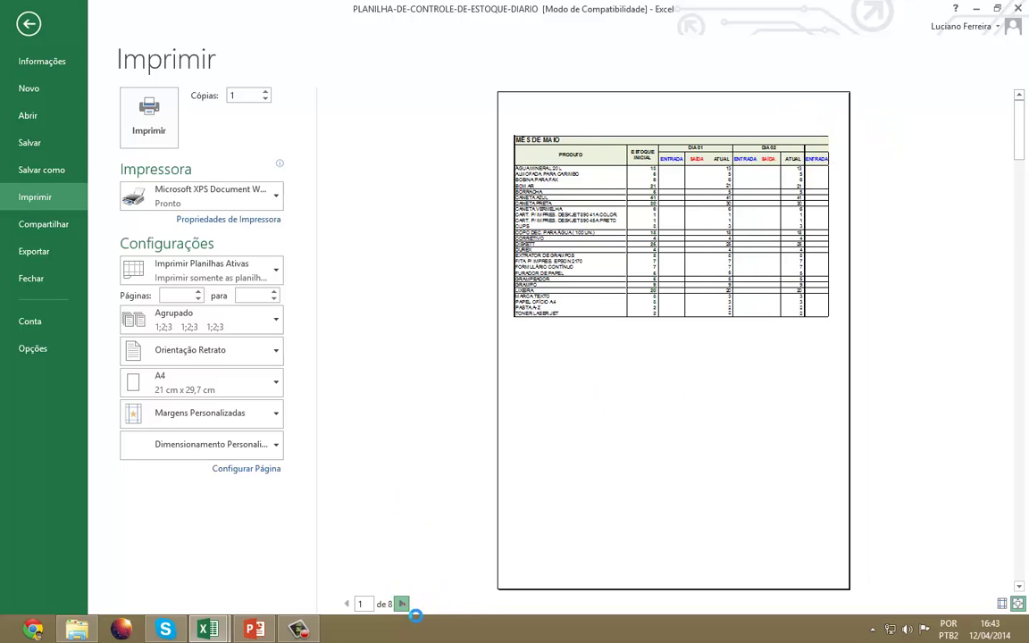
pyautogui.click(402, 604)
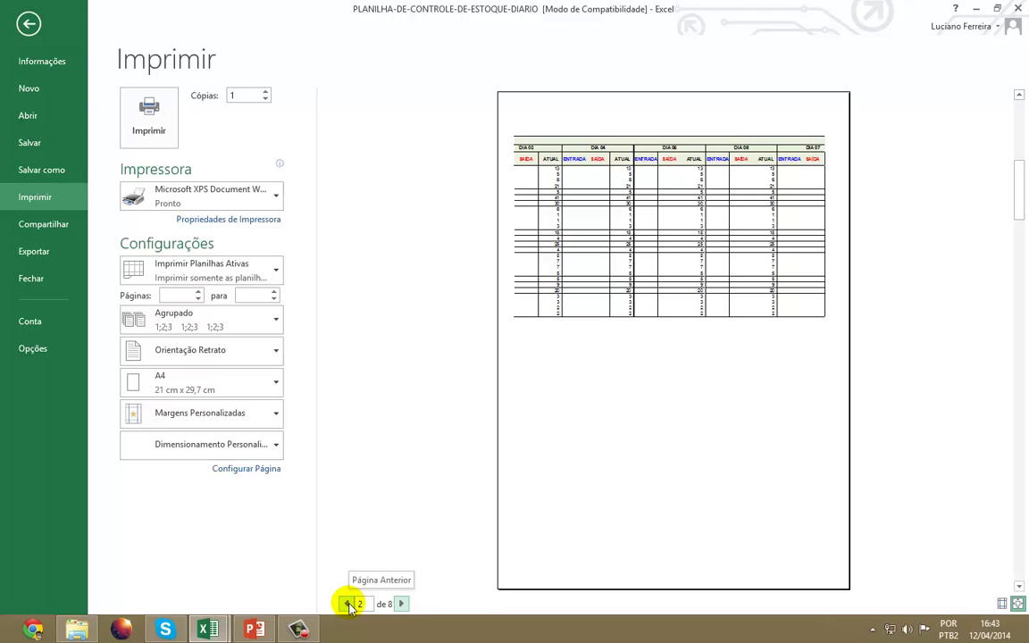
# Step: Set the page orientation to landscape (Orientação Paisagem) and check the first two preview pages
pyautogui.click(279, 357)
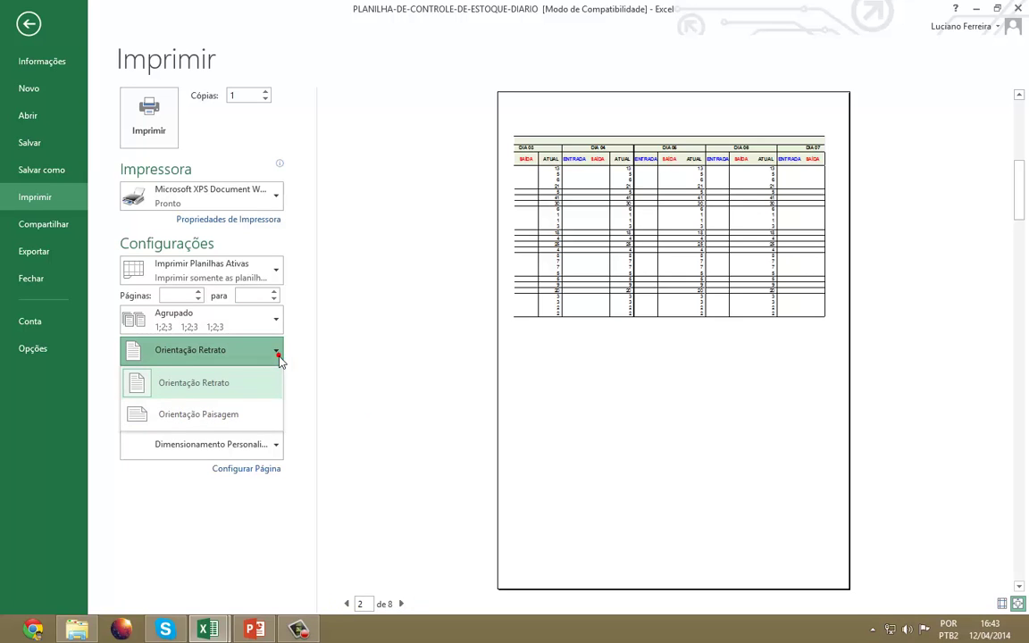
pyautogui.click(236, 418)
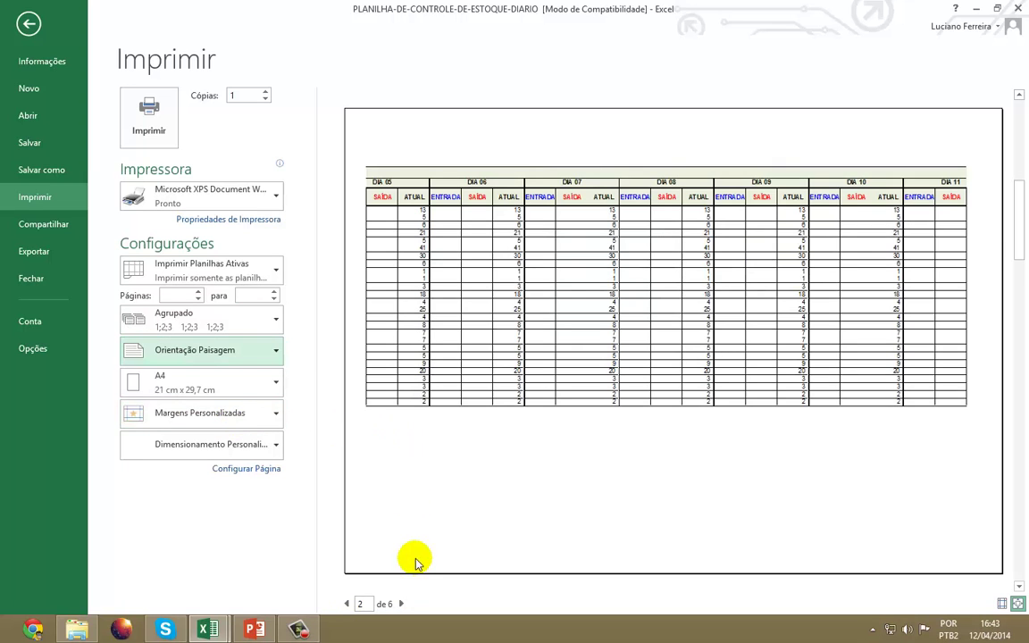
pyautogui.click(347, 604)
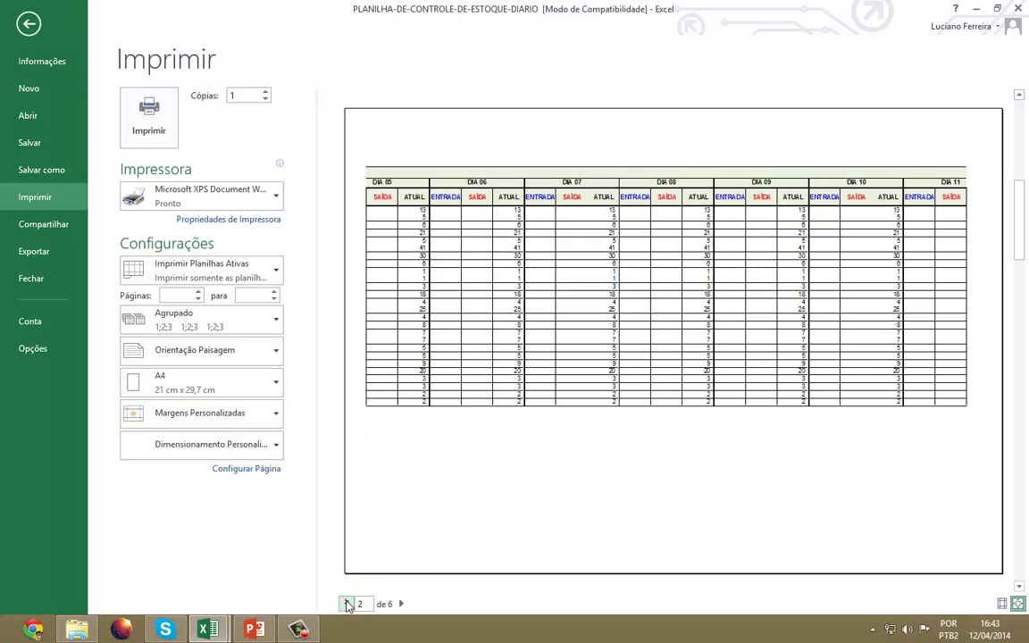
pyautogui.click(402, 604)
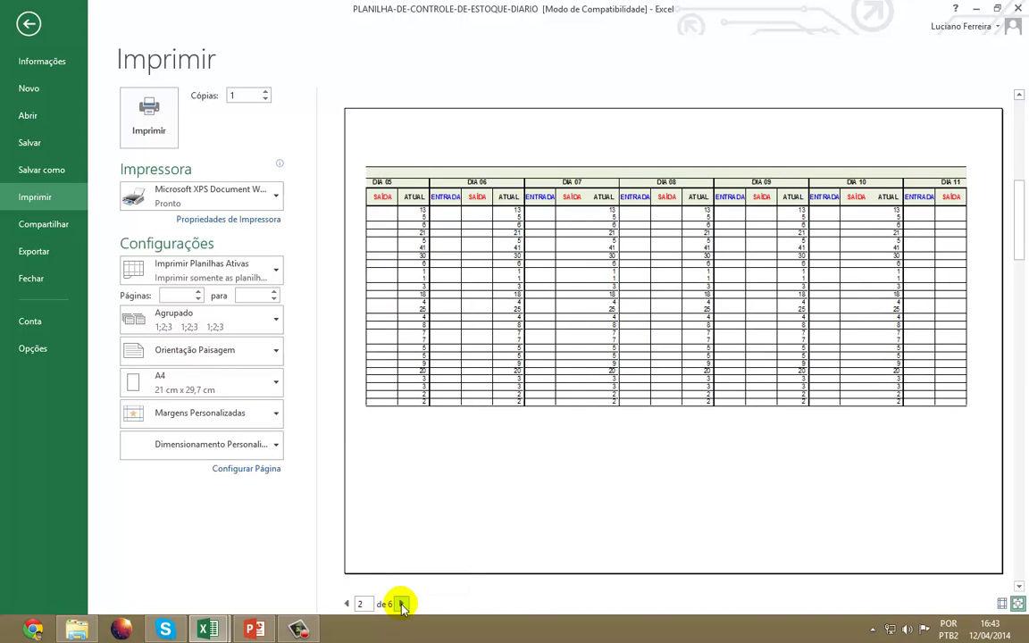
# Step: Page through the landscape preview to the last page and return to the first page
pyautogui.click(401, 605)
pyautogui.click(402, 605)
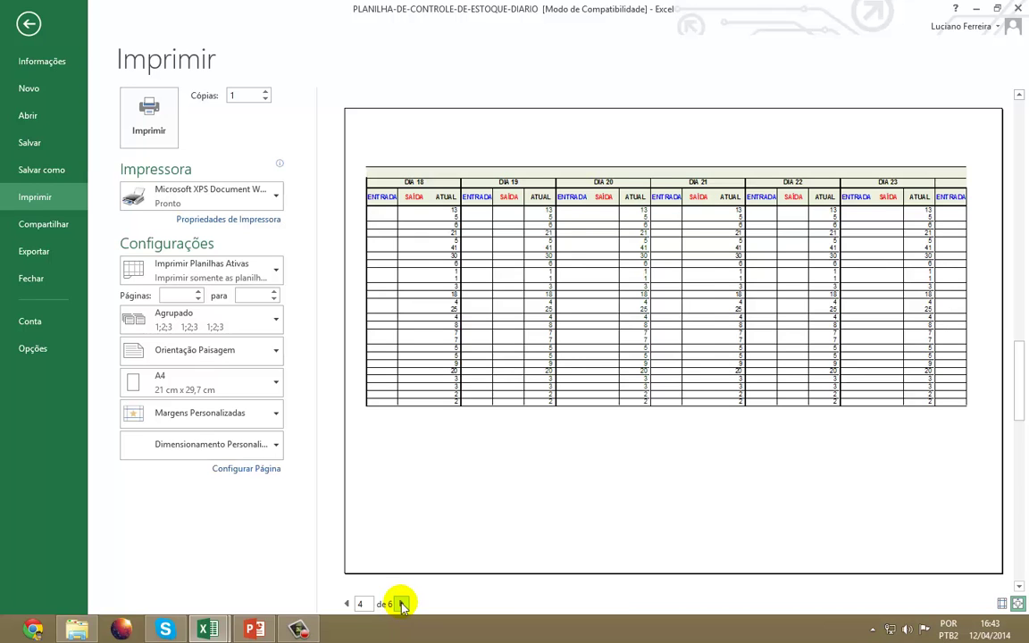
pyautogui.click(402, 605)
pyautogui.click(401, 605)
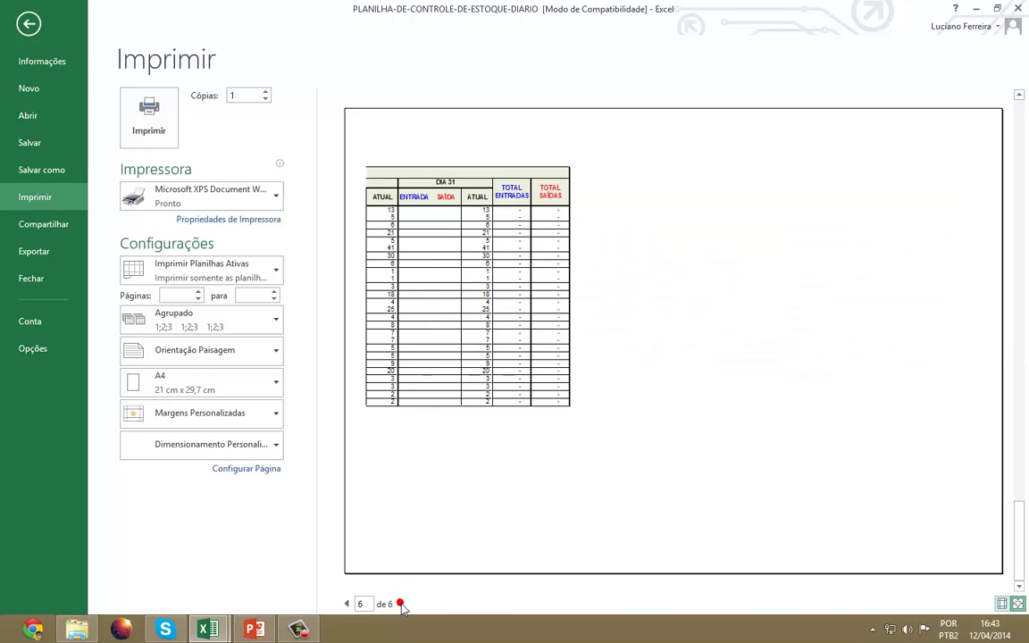
pyautogui.click(347, 605)
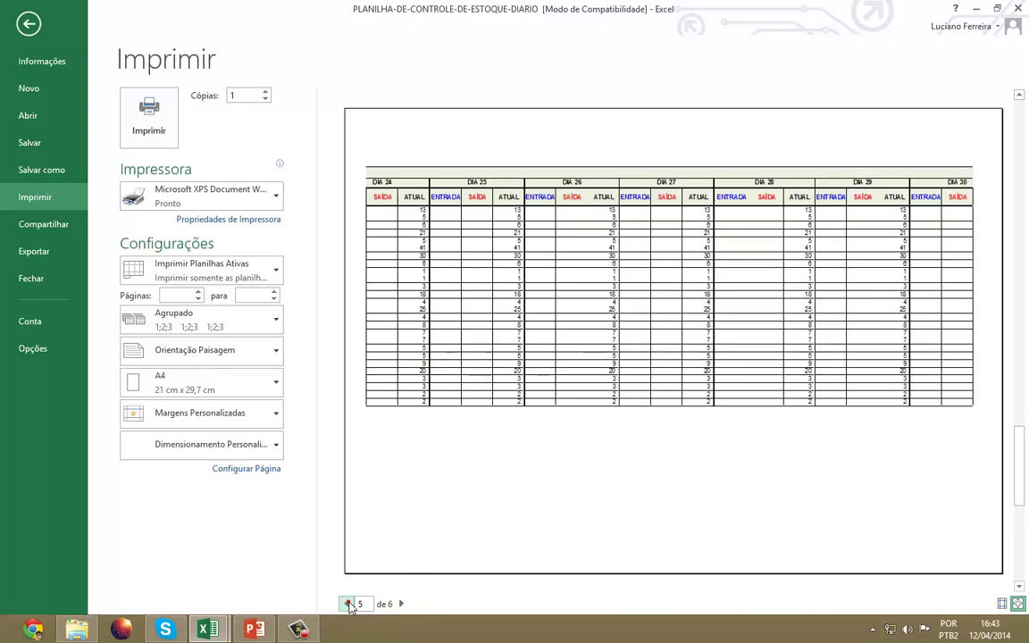
pyautogui.click(347, 605)
pyautogui.click(348, 605)
pyautogui.click(348, 605)
pyautogui.click(348, 605)
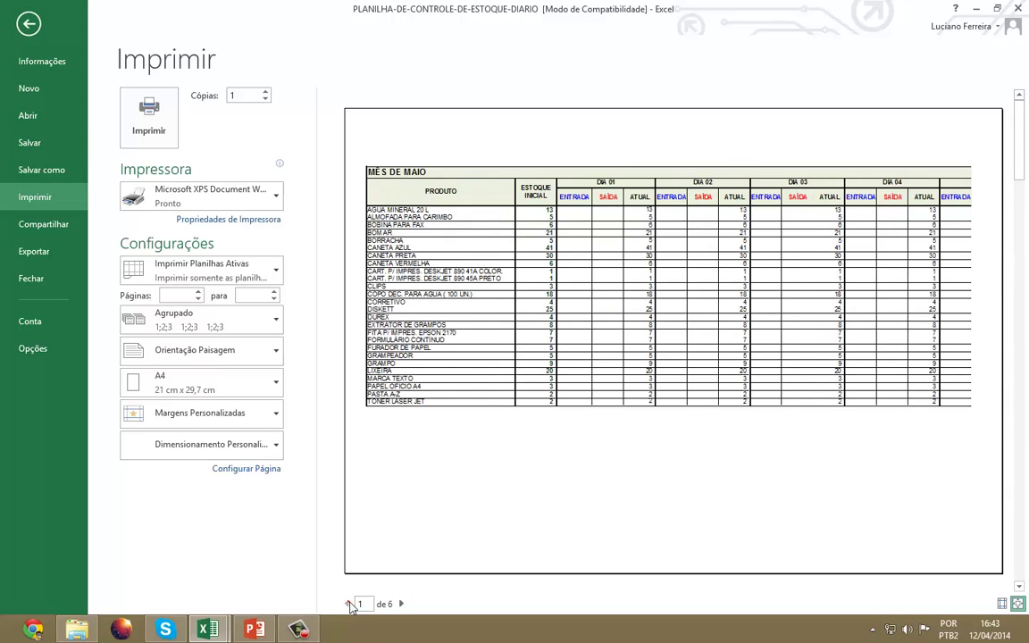
pyautogui.click(347, 605)
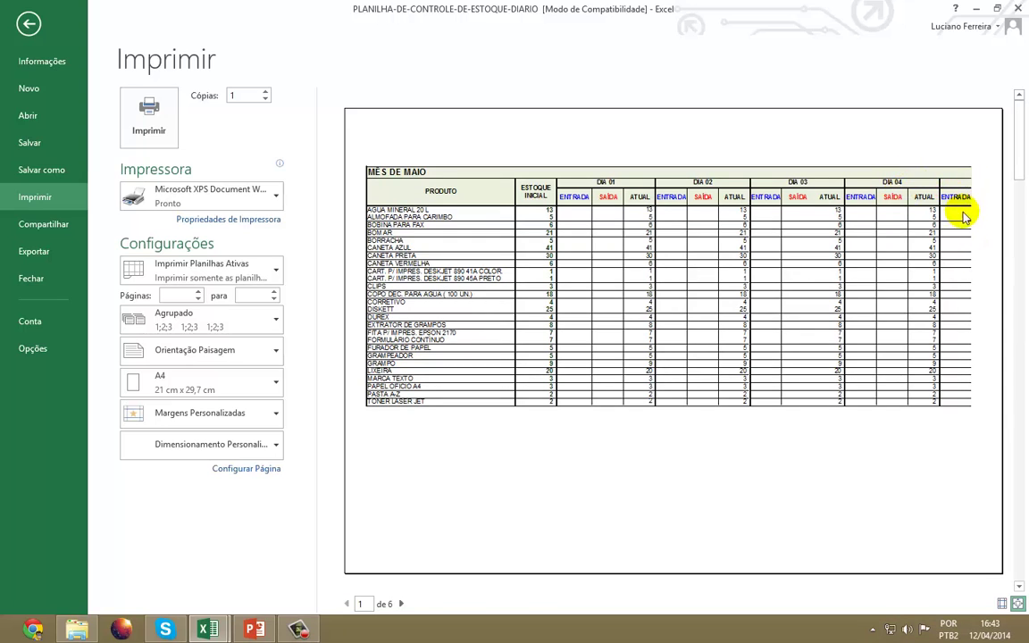
# Step: Step through the landscape preview up to page 5, examining where each page break cuts the day columns
pyautogui.click(401, 604)
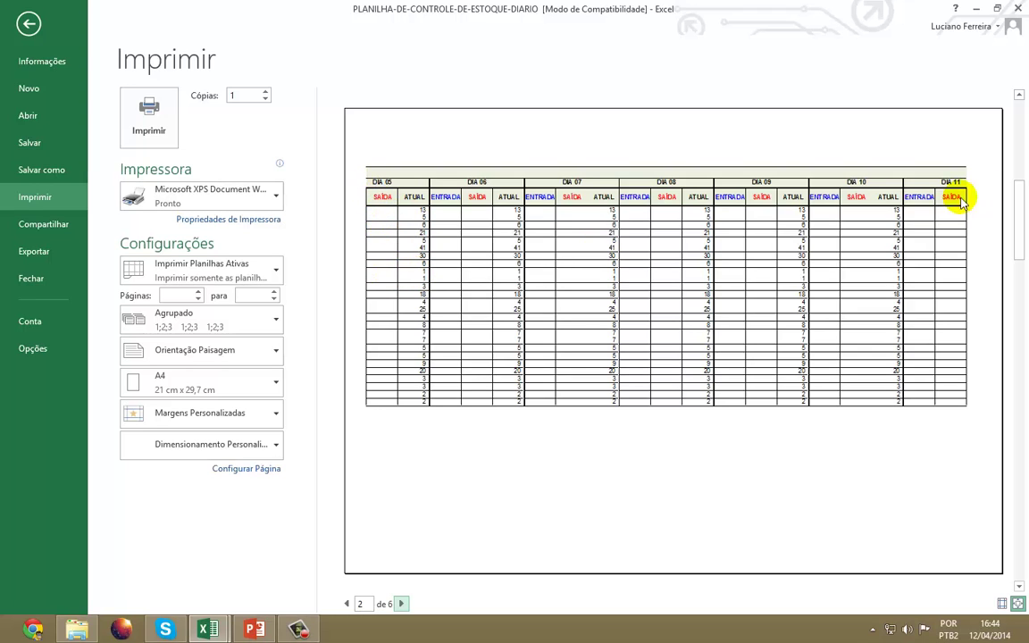
pyautogui.click(403, 604)
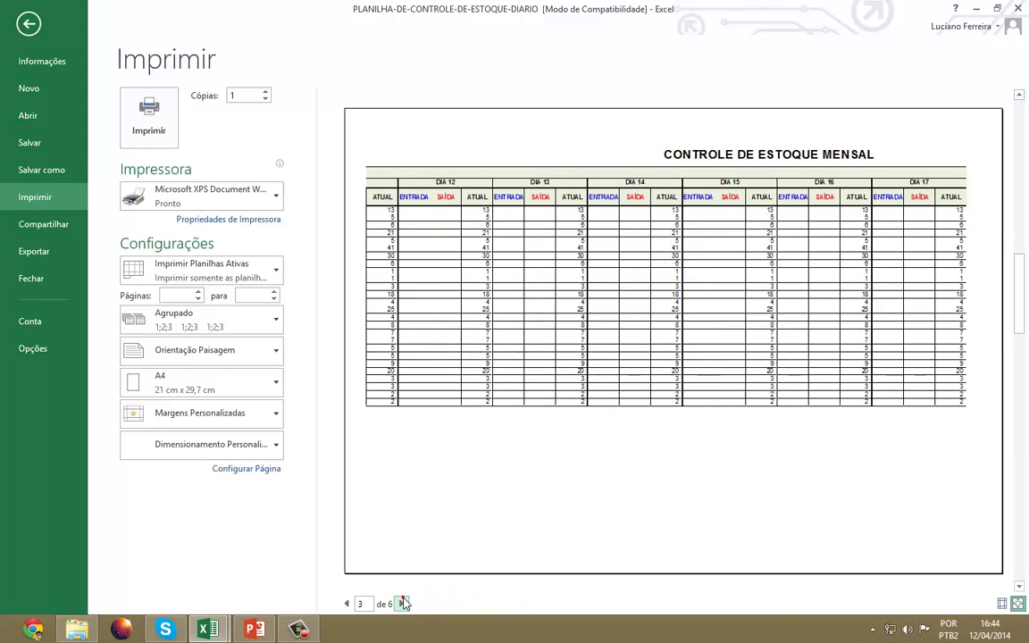
pyautogui.click(403, 603)
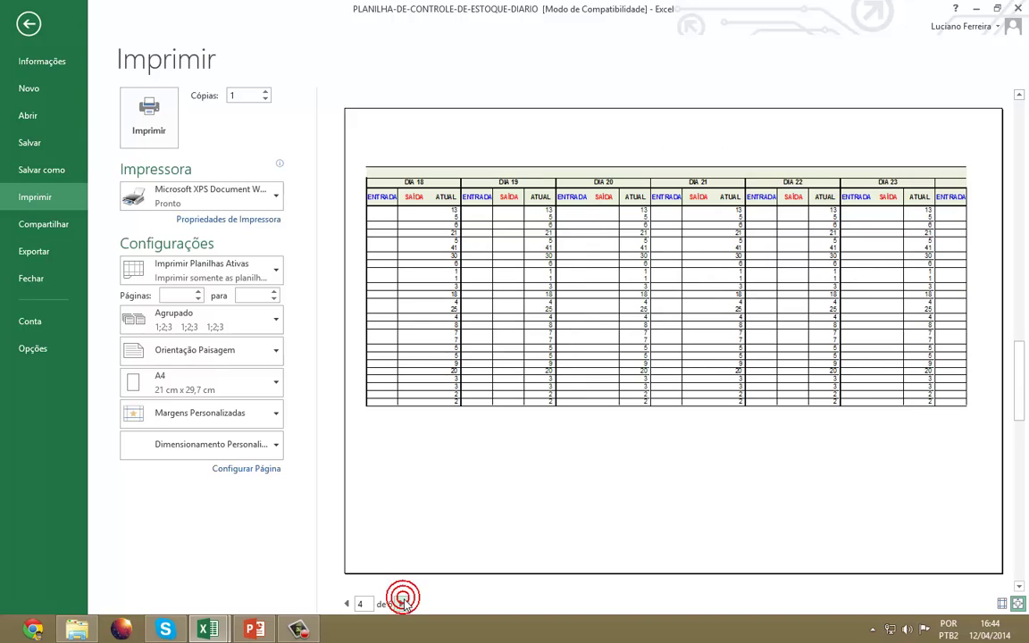
pyautogui.click(456, 239)
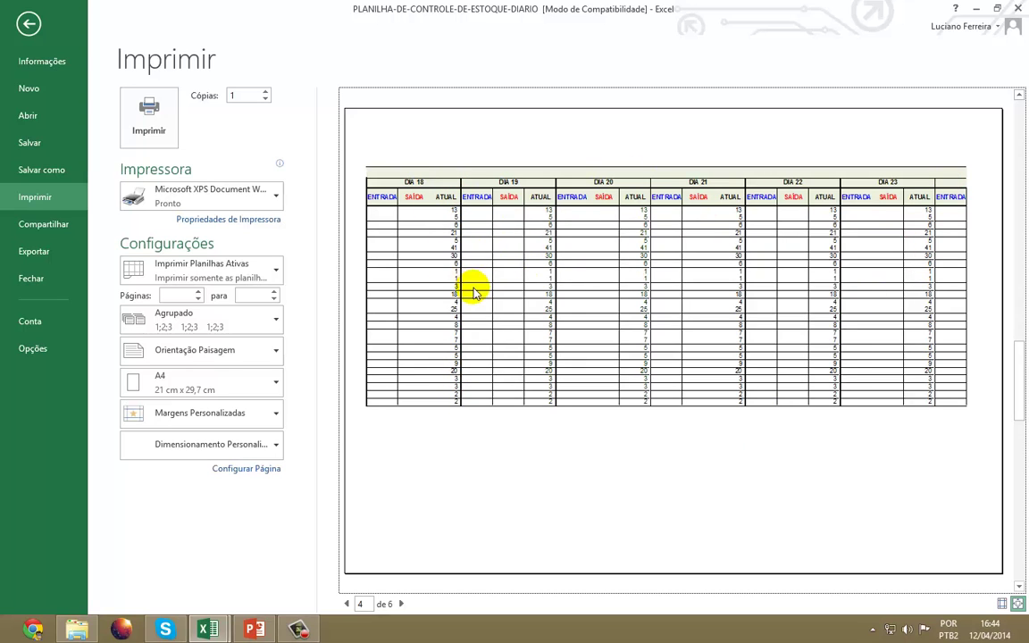
pyautogui.click(402, 604)
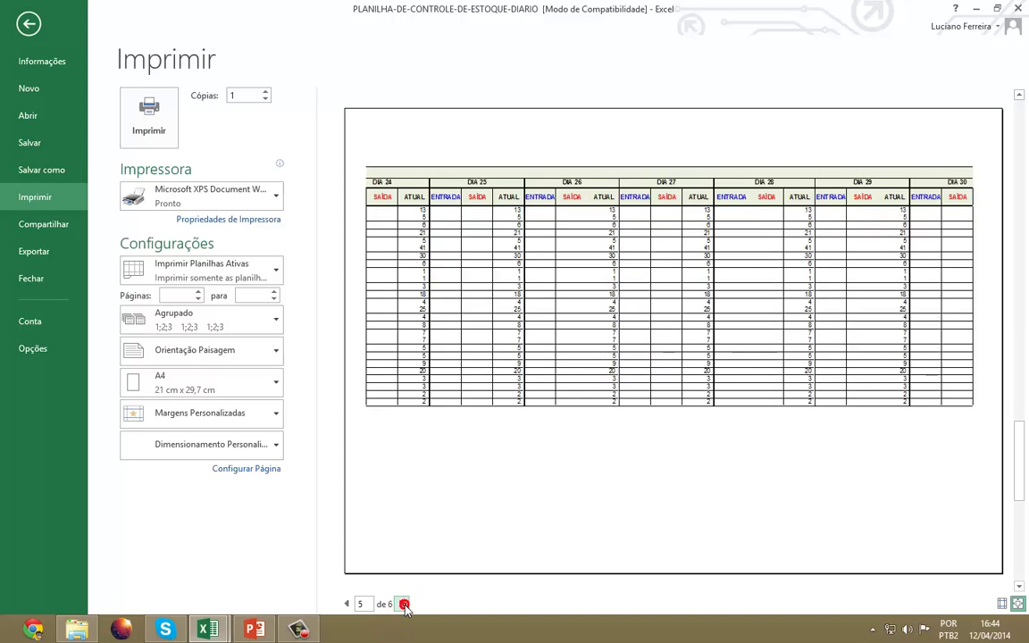
# Step: Examine the last page of the landscape preview and go back through the pages to the first one
pyautogui.click(403, 605)
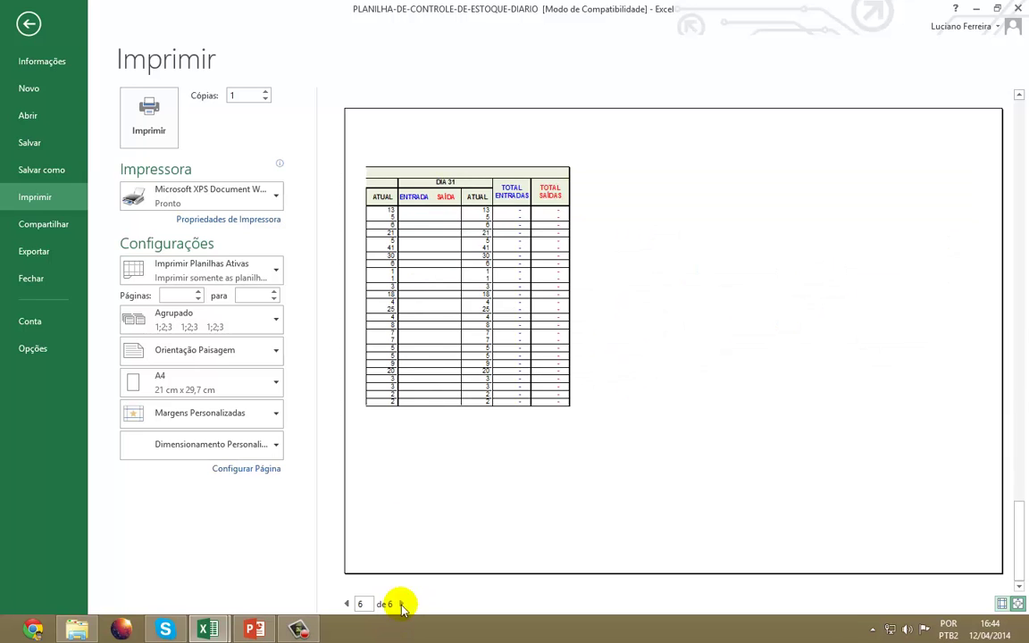
pyautogui.click(346, 604)
pyautogui.click(347, 604)
pyautogui.click(347, 604)
pyautogui.click(346, 604)
pyautogui.click(345, 604)
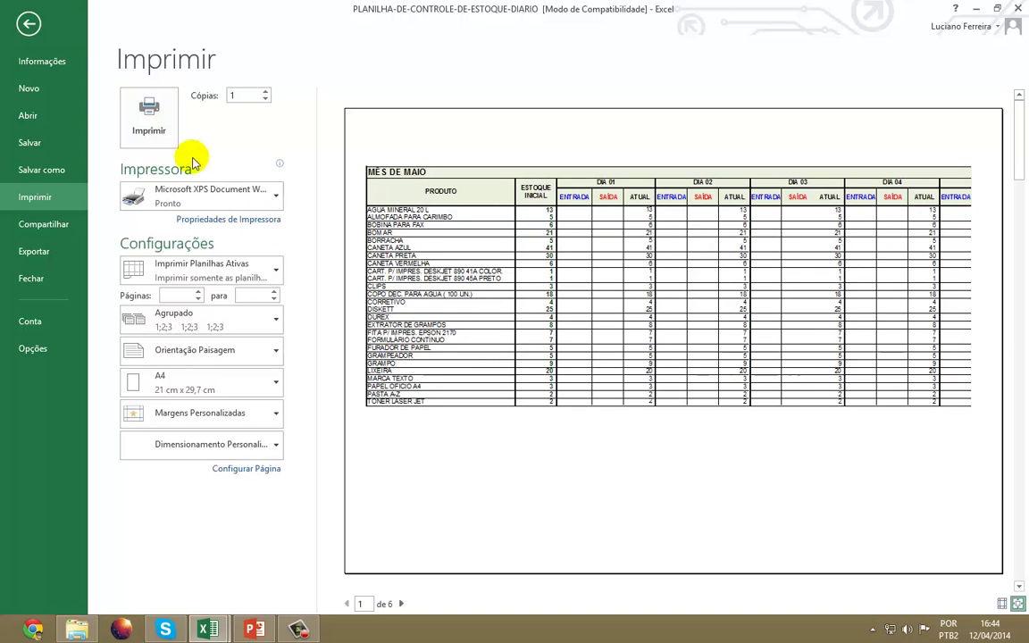
# Step: Switch the printer to HP Deskjet F4400 series to compare the preview, and return to Microsoft XPS Document Writer
pyautogui.click(258, 197)
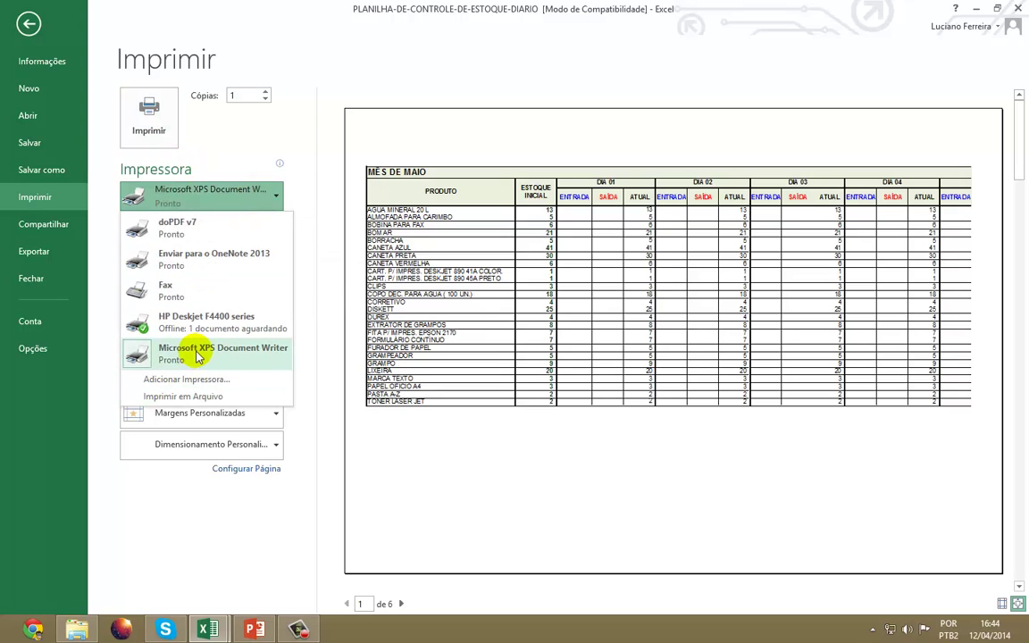
pyautogui.moveTo(199, 356)
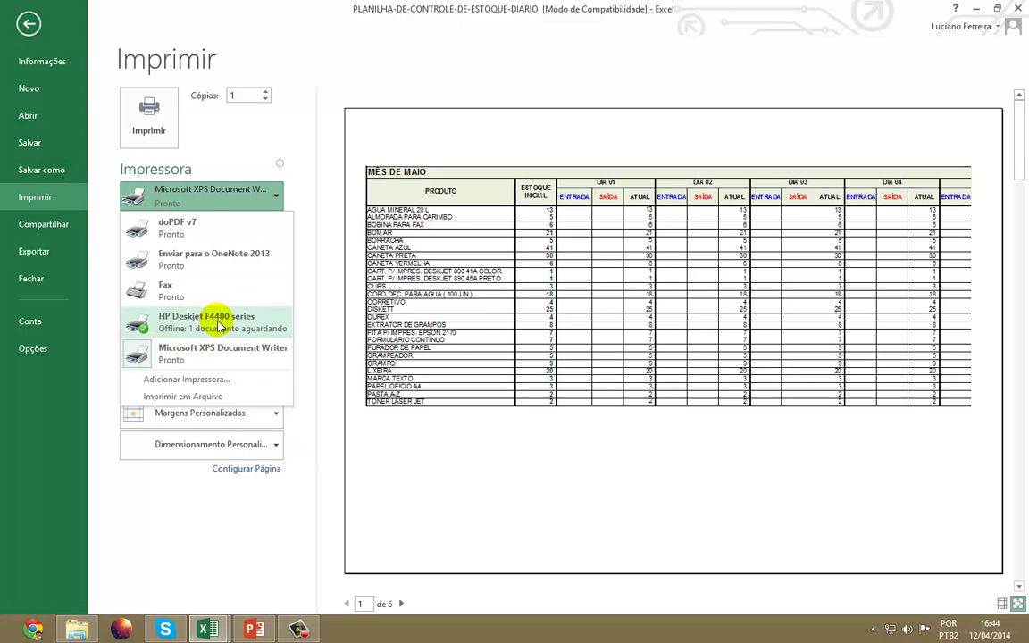
pyautogui.click(187, 323)
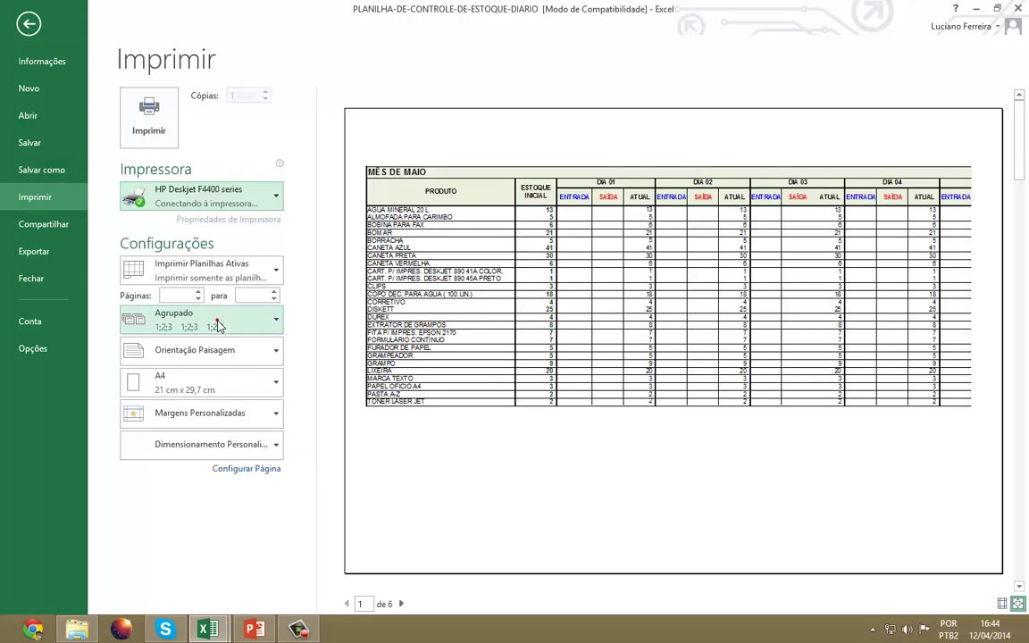
pyautogui.click(259, 203)
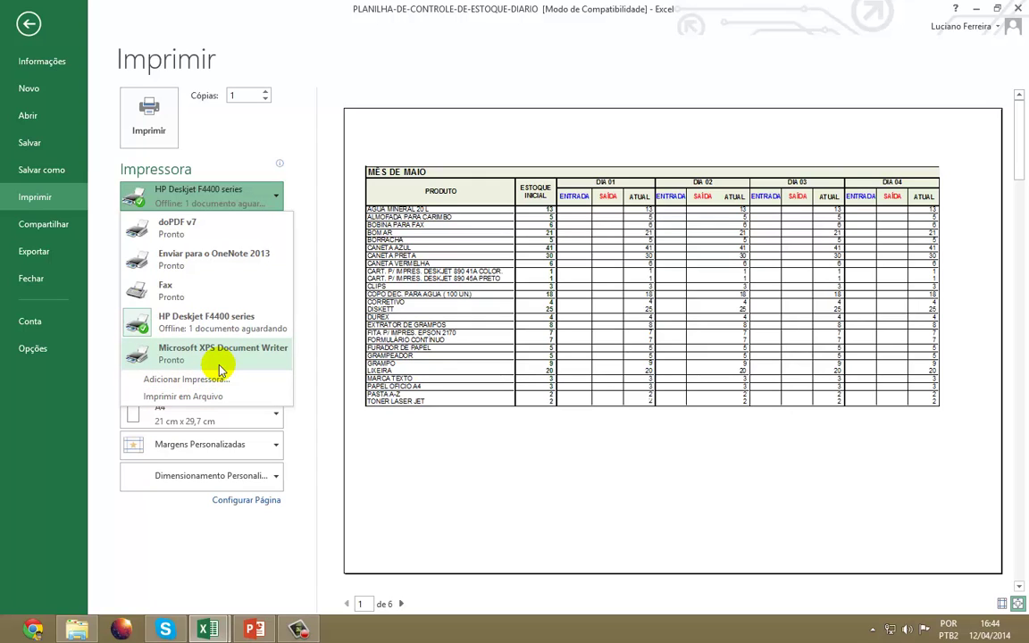
pyautogui.click(204, 206)
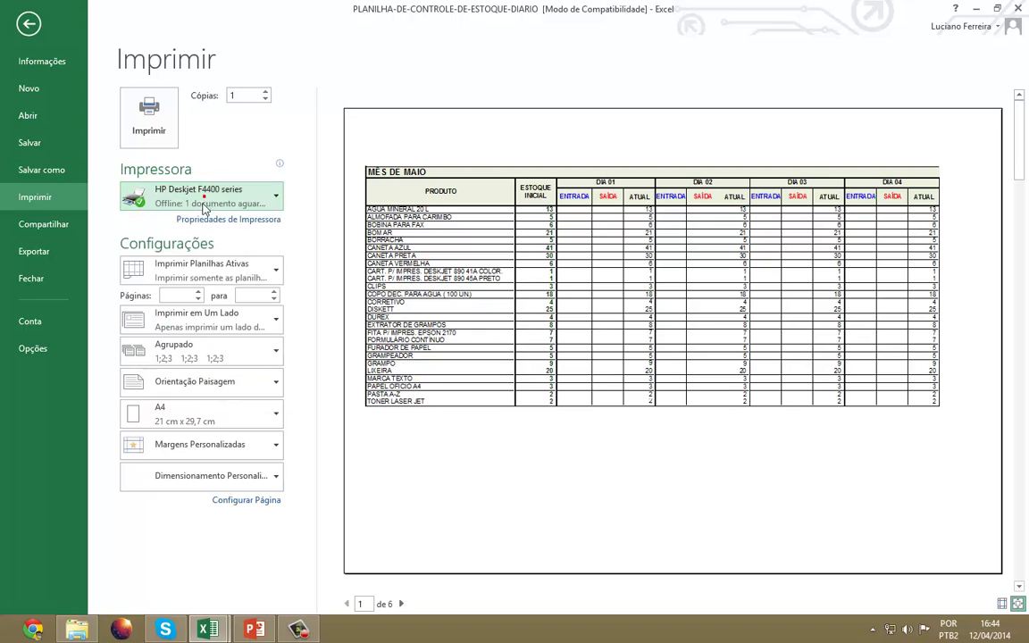
pyautogui.click(221, 205)
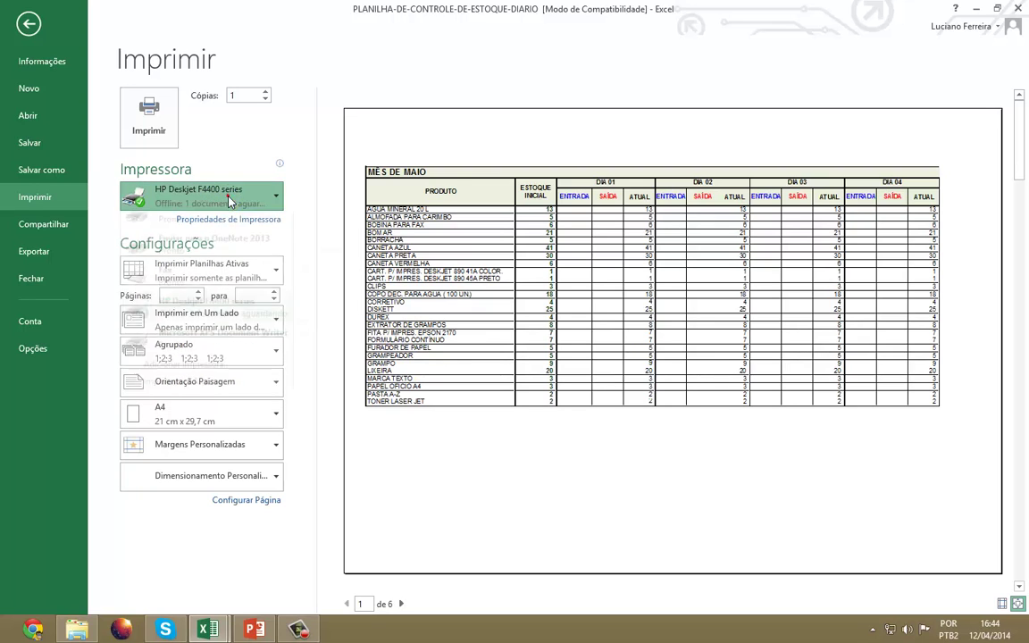
pyautogui.press('Escape')
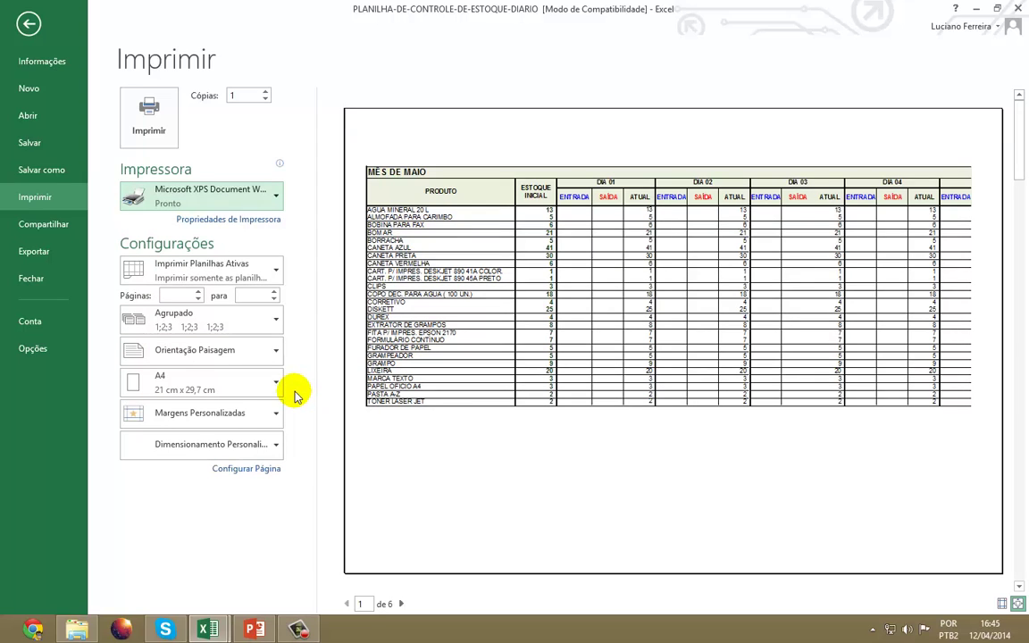
# Step: Return to the sheet and unmerge the title CONTROLE DE ESTOQUE MENSAL in row 1 so it sits in cell A1
pyautogui.click(29, 25)
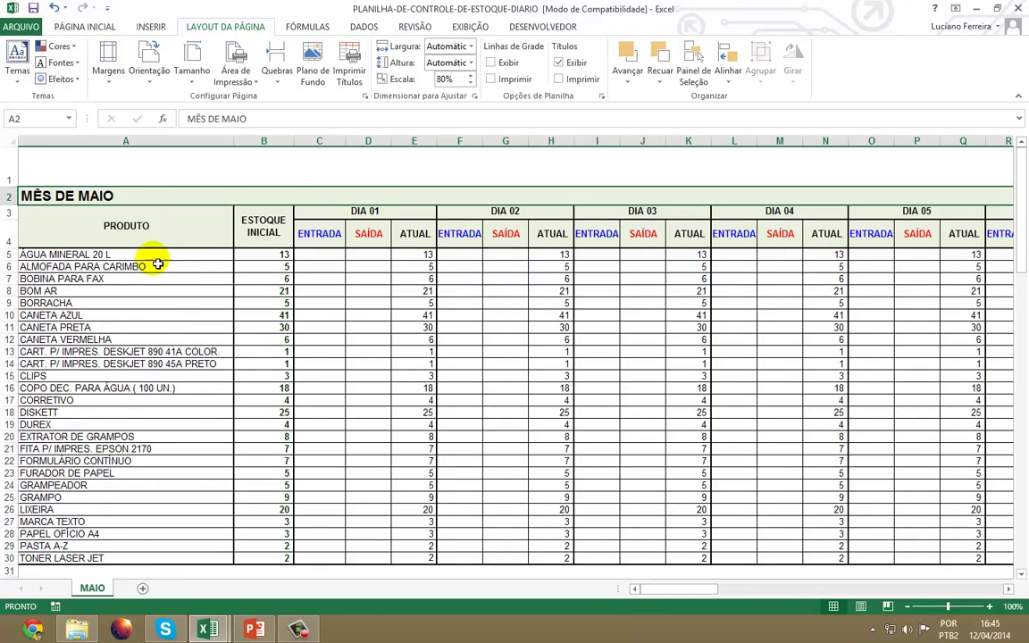
pyautogui.click(133, 173)
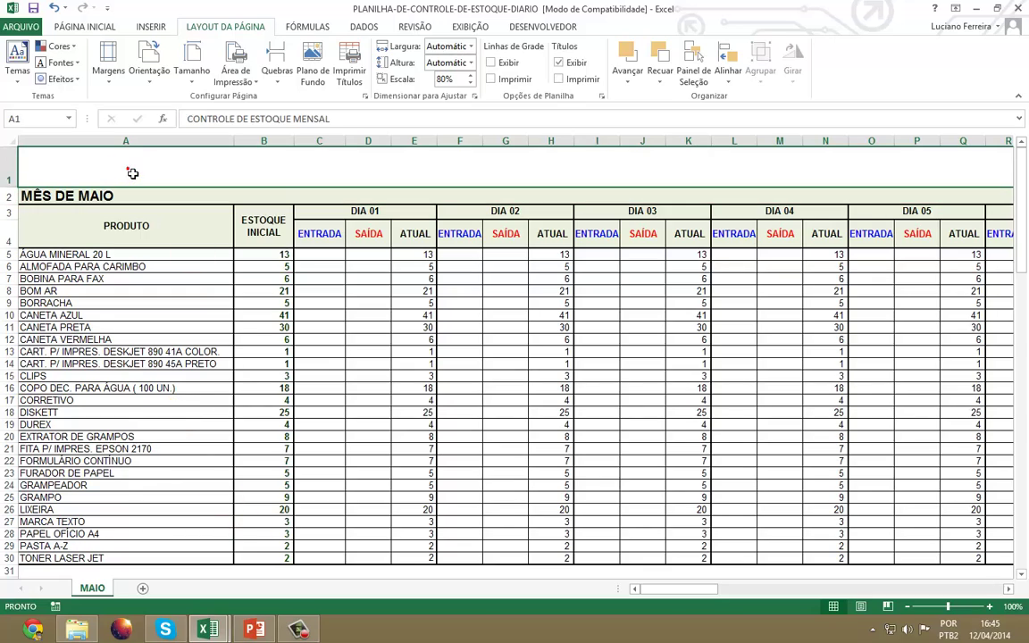
pyautogui.moveTo(689, 592); pyautogui.dragTo(808, 599)
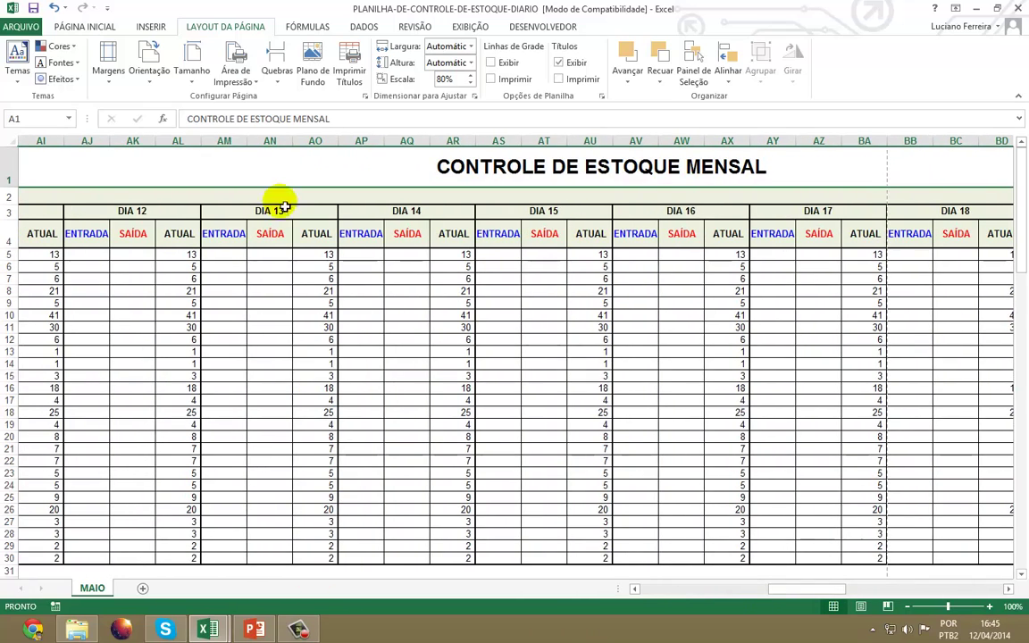
pyautogui.moveTo(802, 592)
pyautogui.mouseDown()
pyautogui.moveTo(670, 590)
pyautogui.moveTo(781, 579)
pyautogui.moveTo(636, 583)
pyautogui.moveTo(792, 572)
pyautogui.mouseUp()
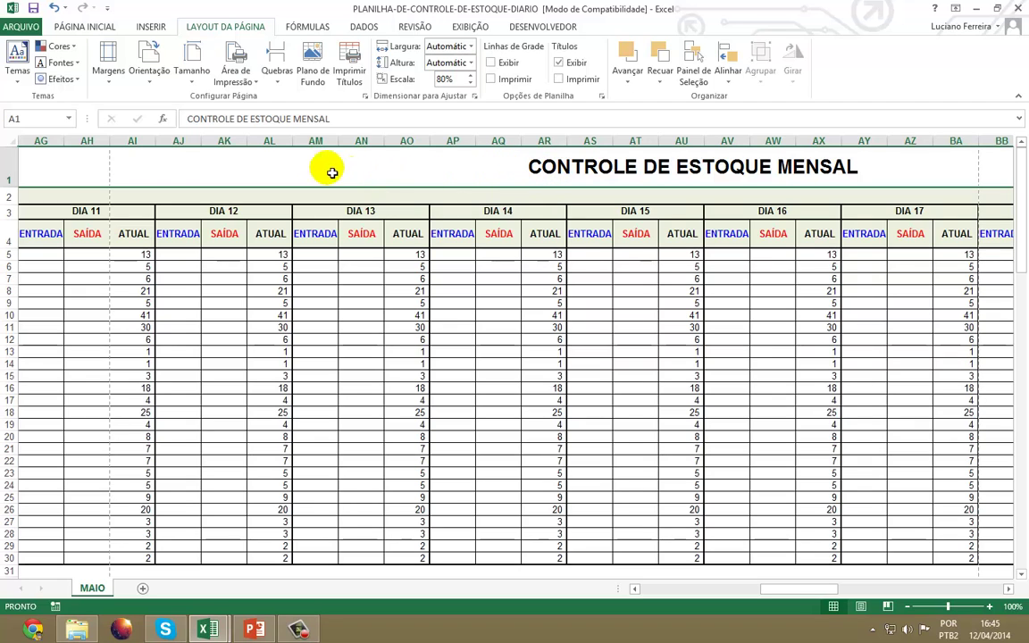
pyautogui.click(104, 27)
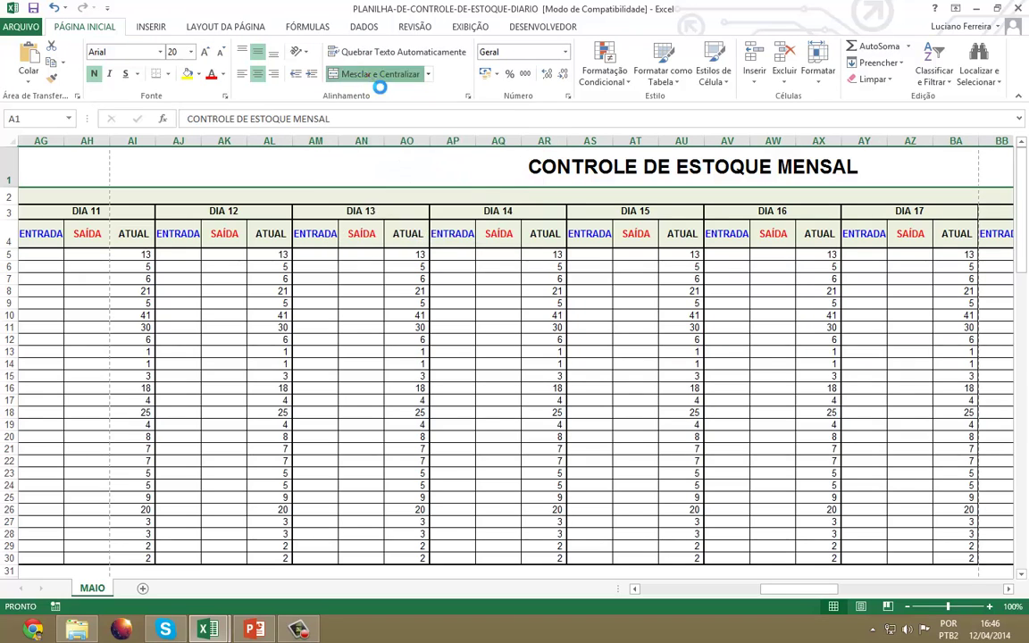
pyautogui.click(371, 78)
pyautogui.click(141, 165)
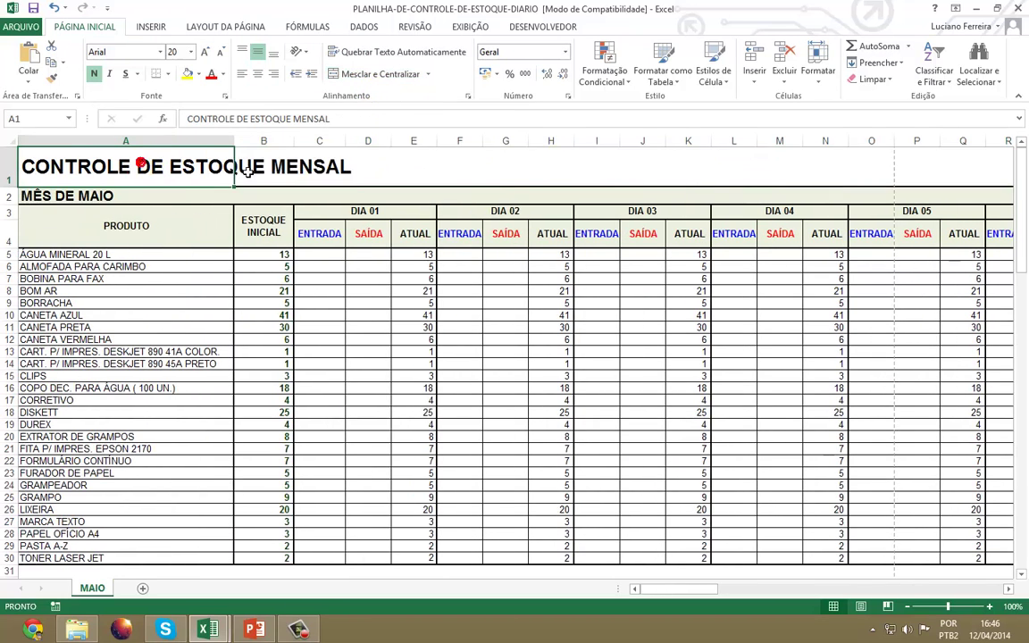
# Step: Unmerge the MÊS DE MAIO heading across row 2 so it occupies only cell A2
pyautogui.click(89, 204)
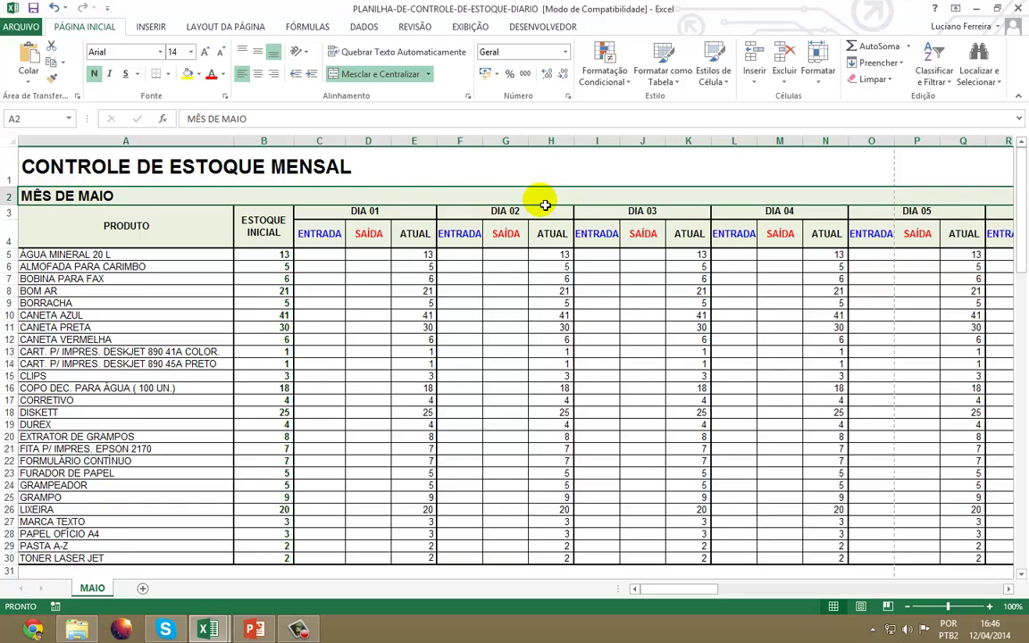
pyautogui.click(366, 73)
pyautogui.click(182, 203)
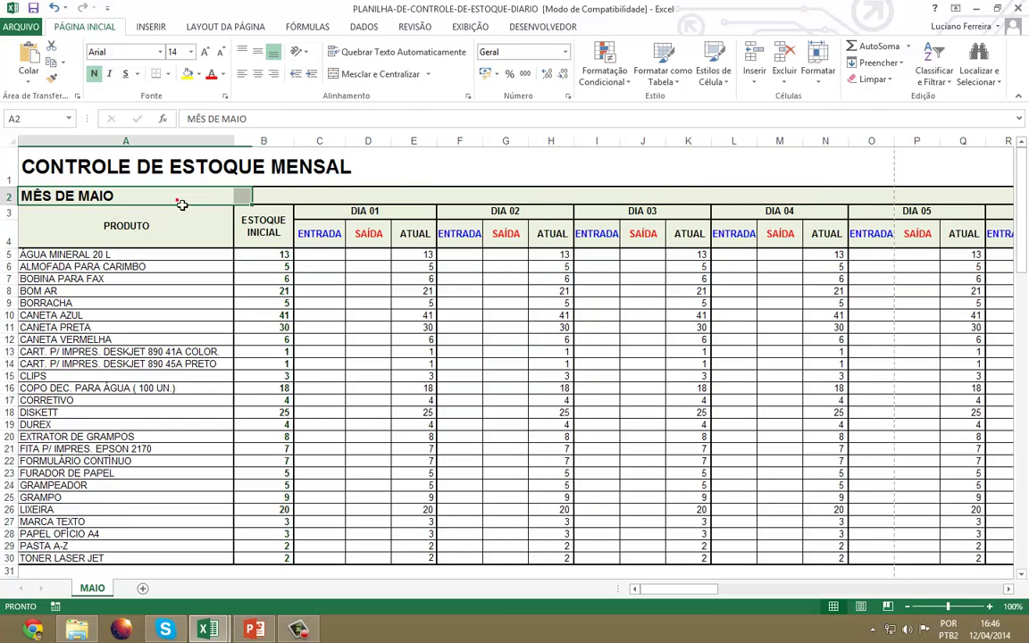
pyautogui.scroll(-8, 153, 228)
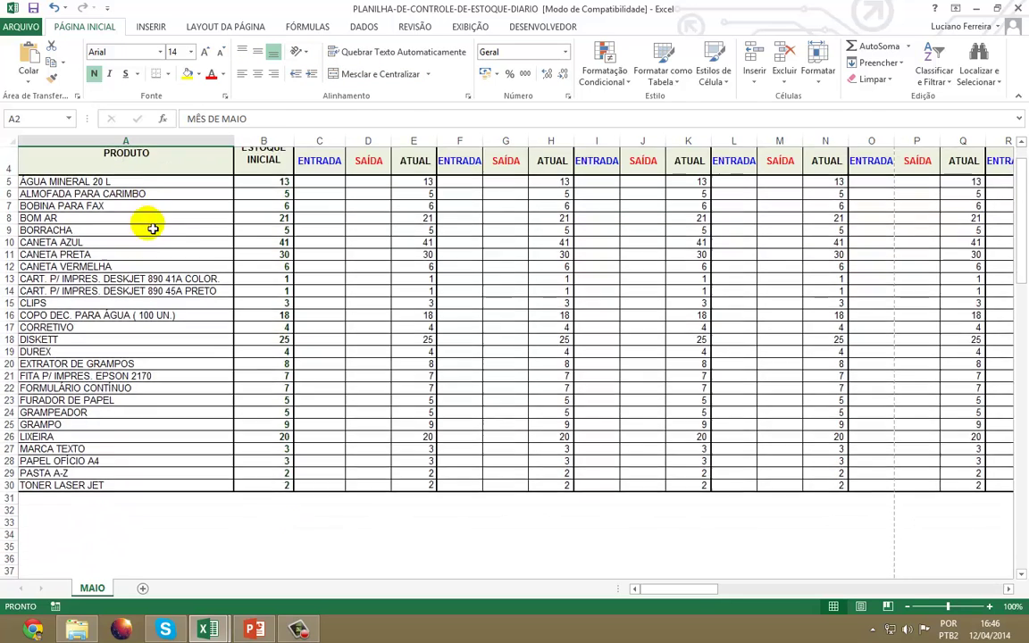
pyautogui.scroll(8, 153, 228)
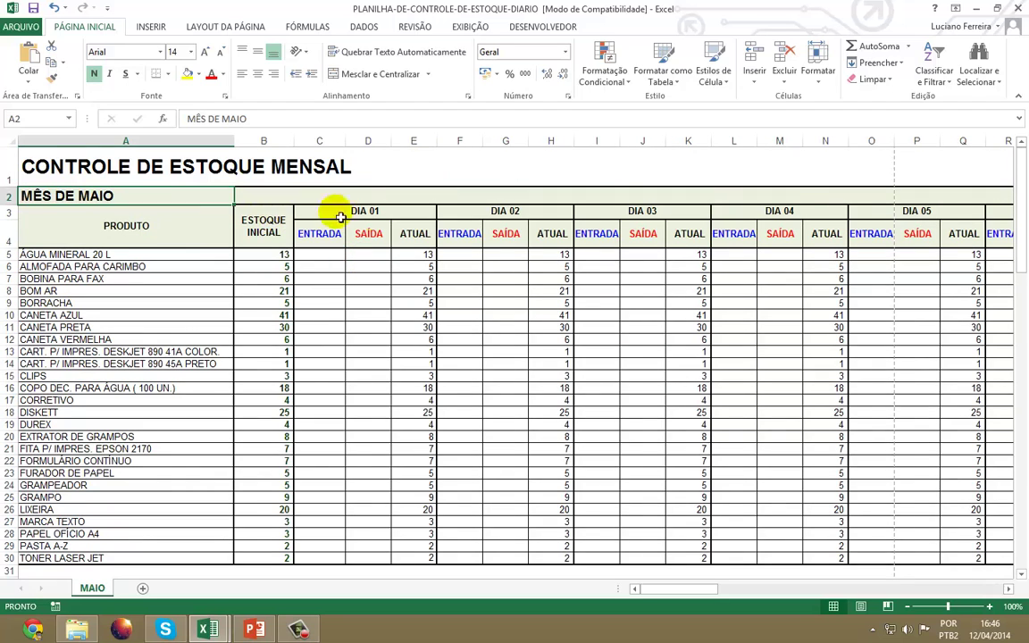
# Step: Define cells A1:Q30, covering the title, the products and DIA 01 to DIA 05, as the print area
pyautogui.click(248, 32)
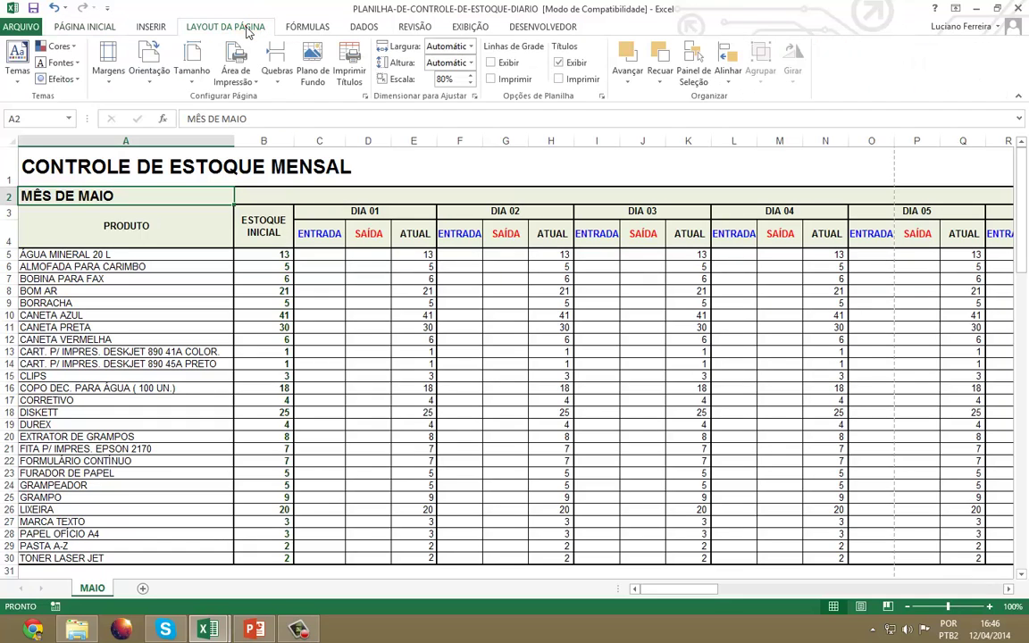
pyautogui.click(251, 85)
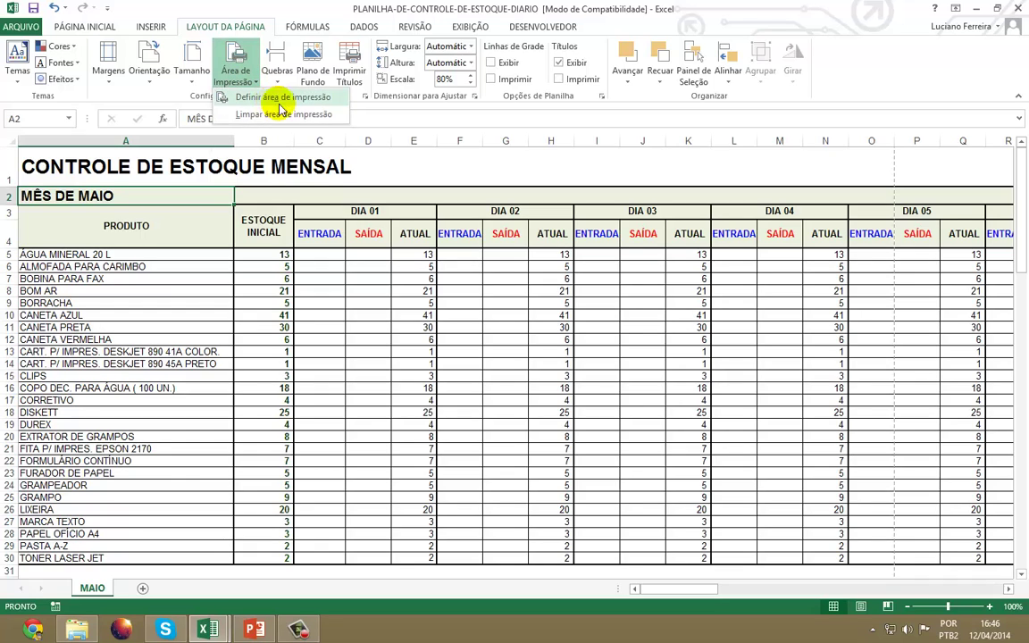
pyautogui.click(223, 174)
pyautogui.moveTo(34, 169); pyautogui.dragTo(928, 560)
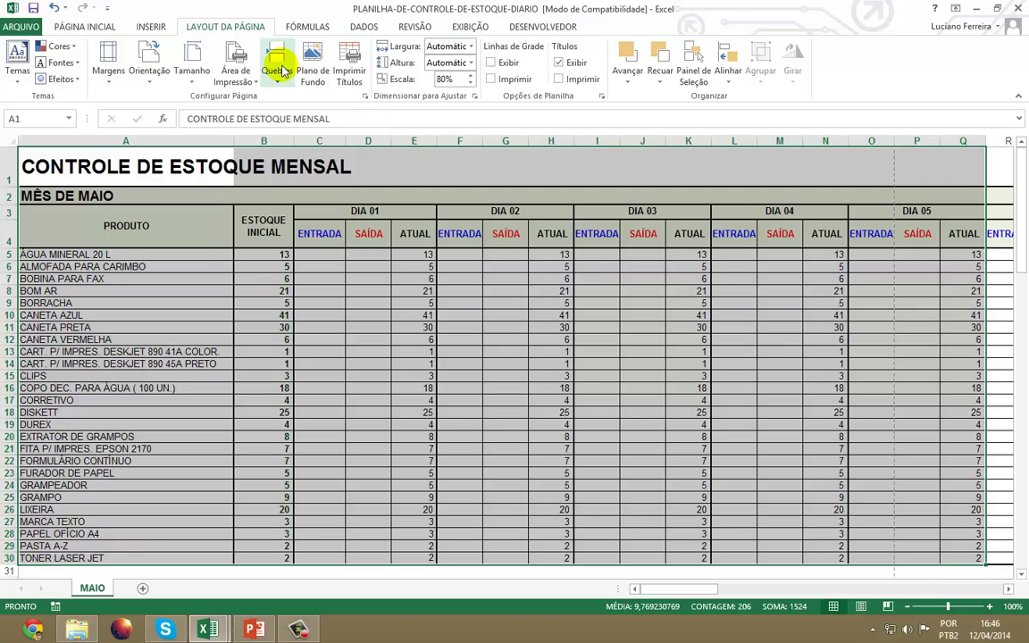
pyautogui.click(236, 75)
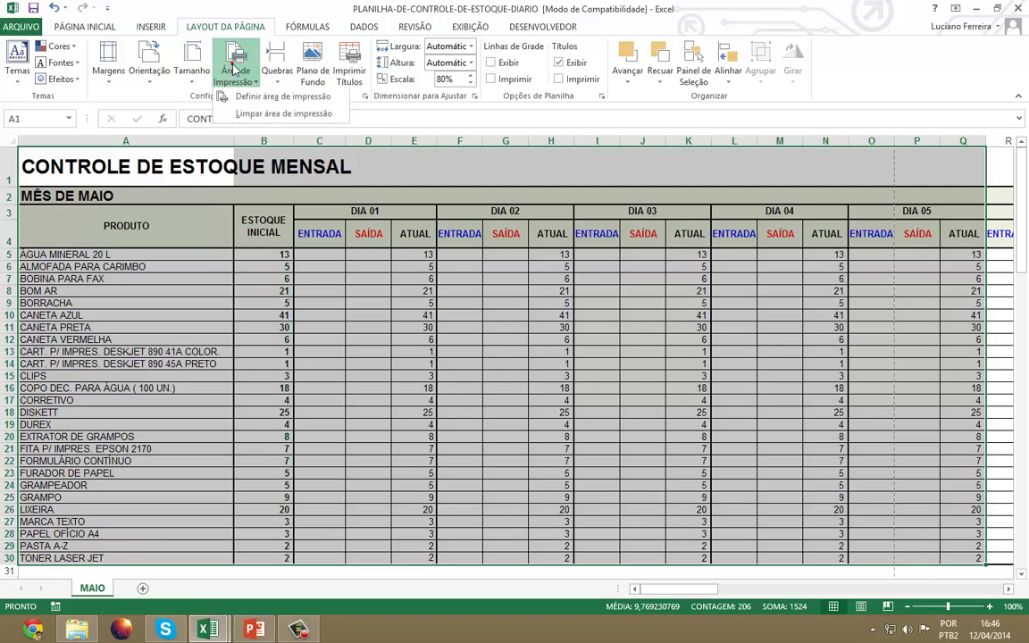
pyautogui.click(272, 105)
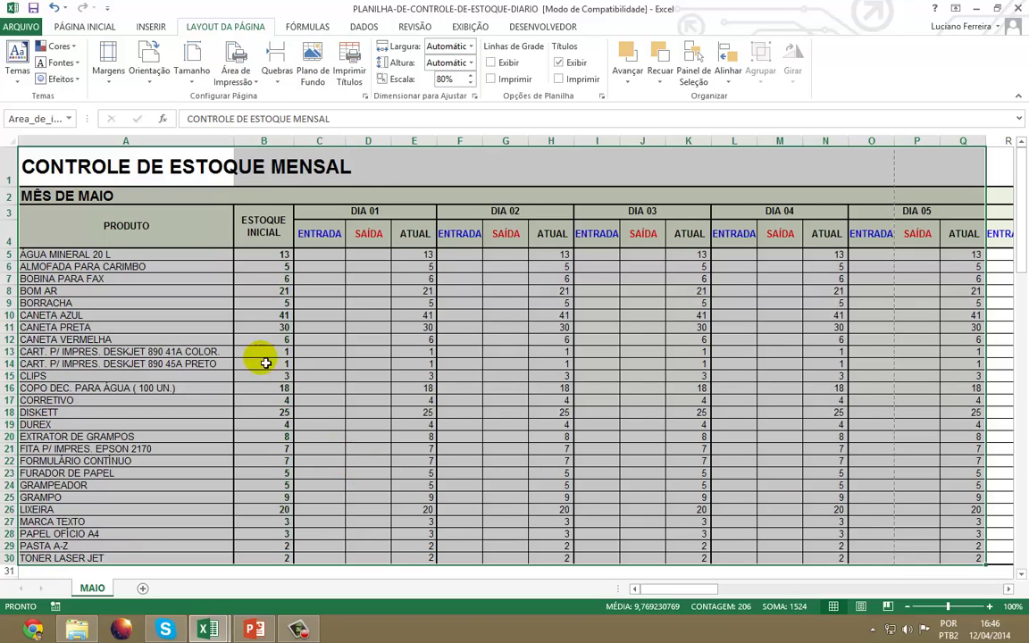
# Step: Open the print preview and set the scaling to fit all columns on one page (Ajustar Todas as Colunas em Uma Página)
pyautogui.click(20, 27)
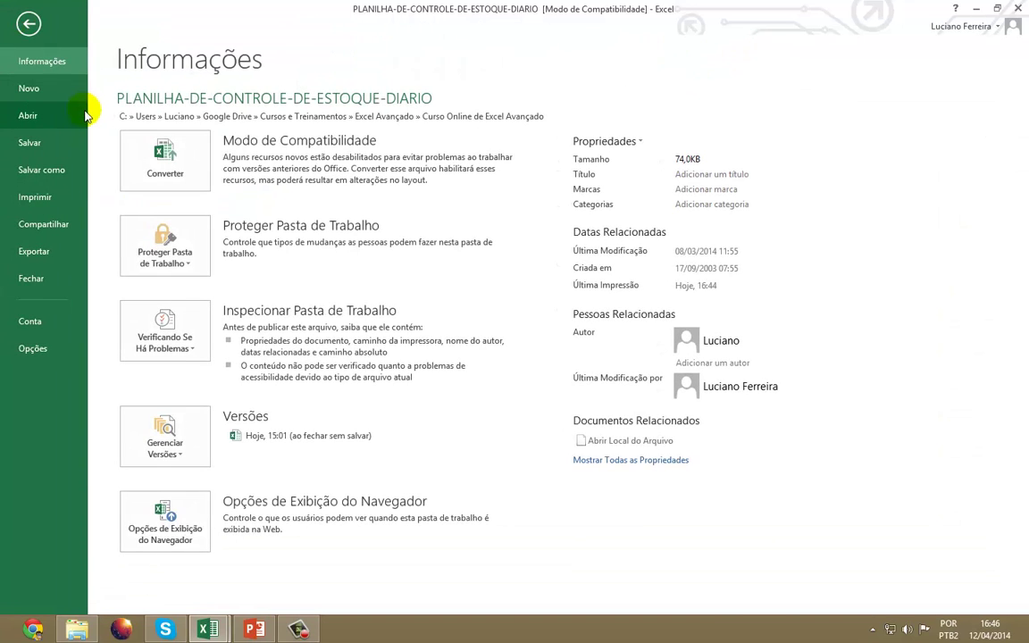
pyautogui.click(63, 200)
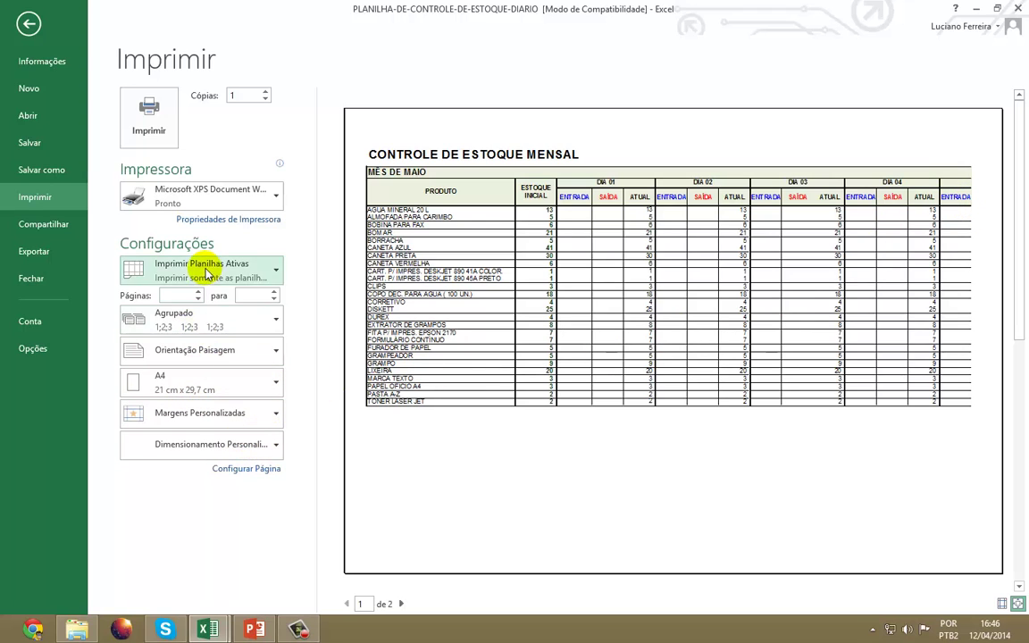
pyautogui.click(239, 446)
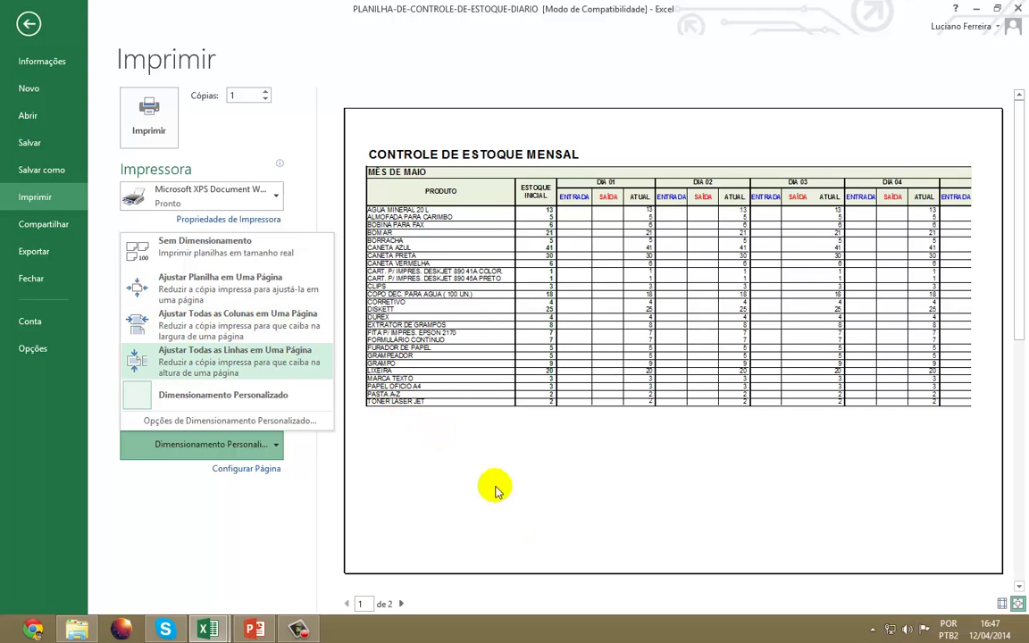
pyautogui.click(256, 330)
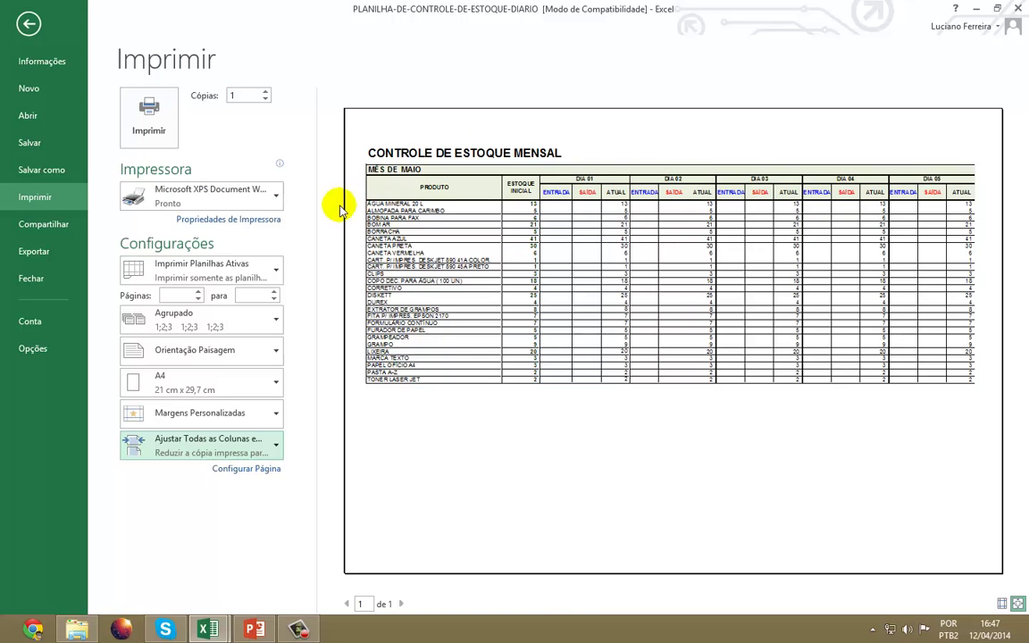
# Step: Return to the sheet and clear its print area
pyautogui.click(33, 24)
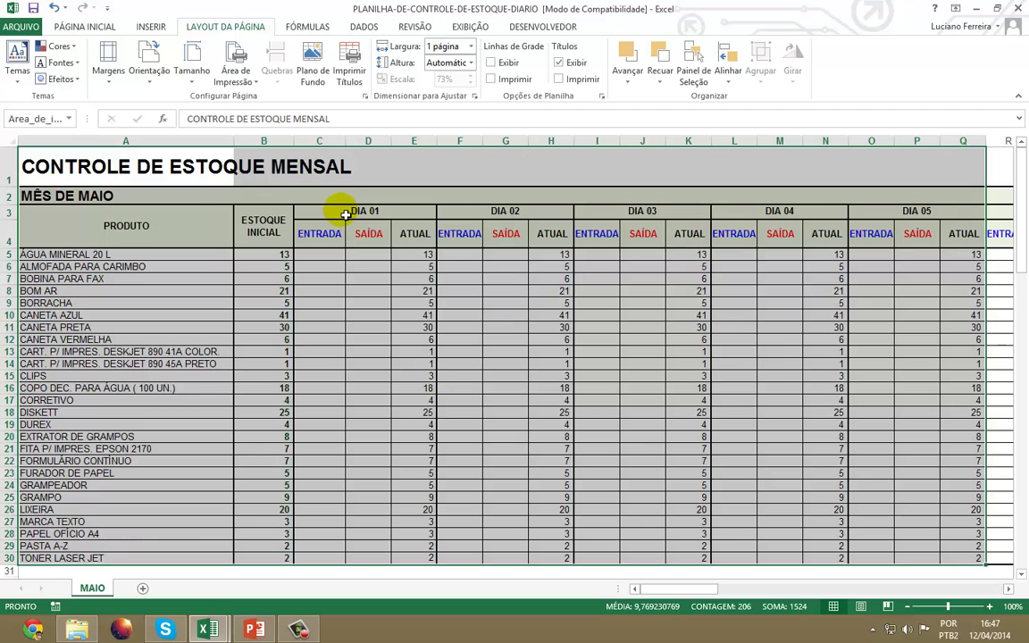
pyautogui.click(234, 71)
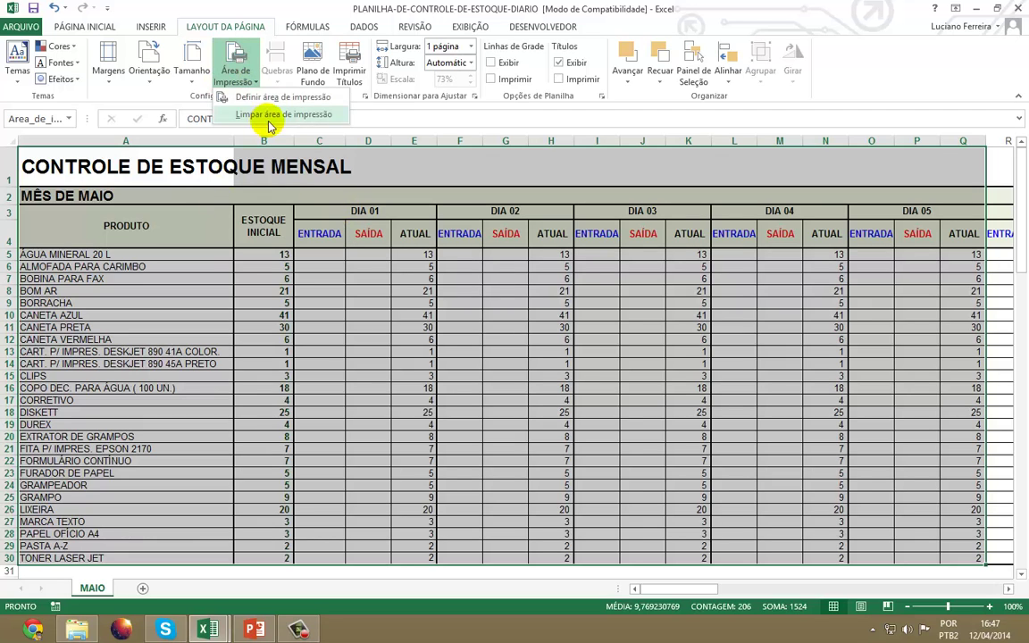
pyautogui.click(271, 125)
pyautogui.click(310, 243)
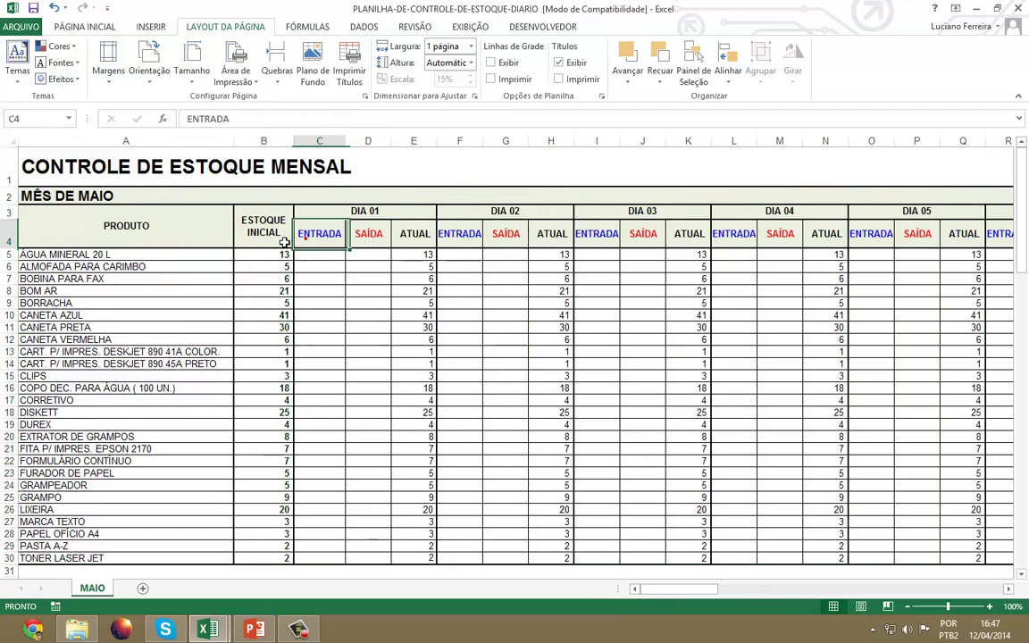
pyautogui.click(204, 228)
pyautogui.scroll(-1, 730, 441)
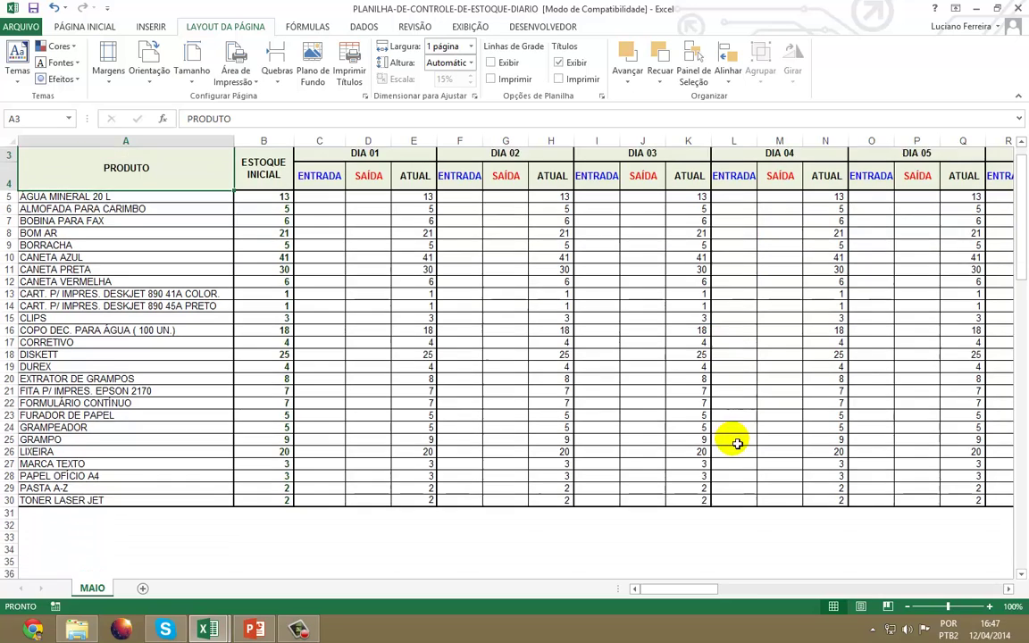
pyautogui.scroll(1, 736, 441)
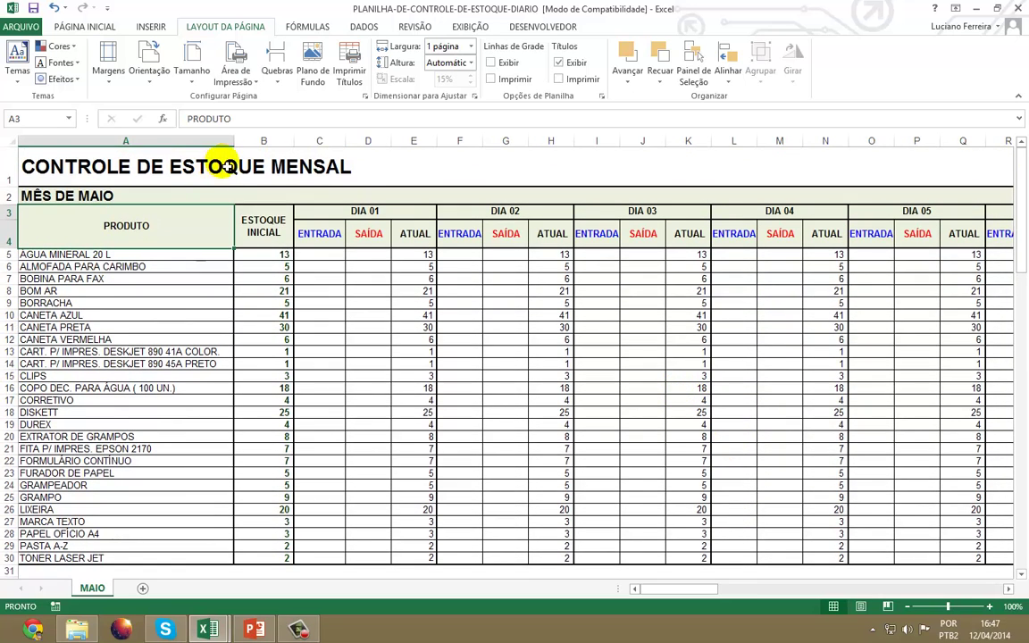
pyautogui.click(192, 69)
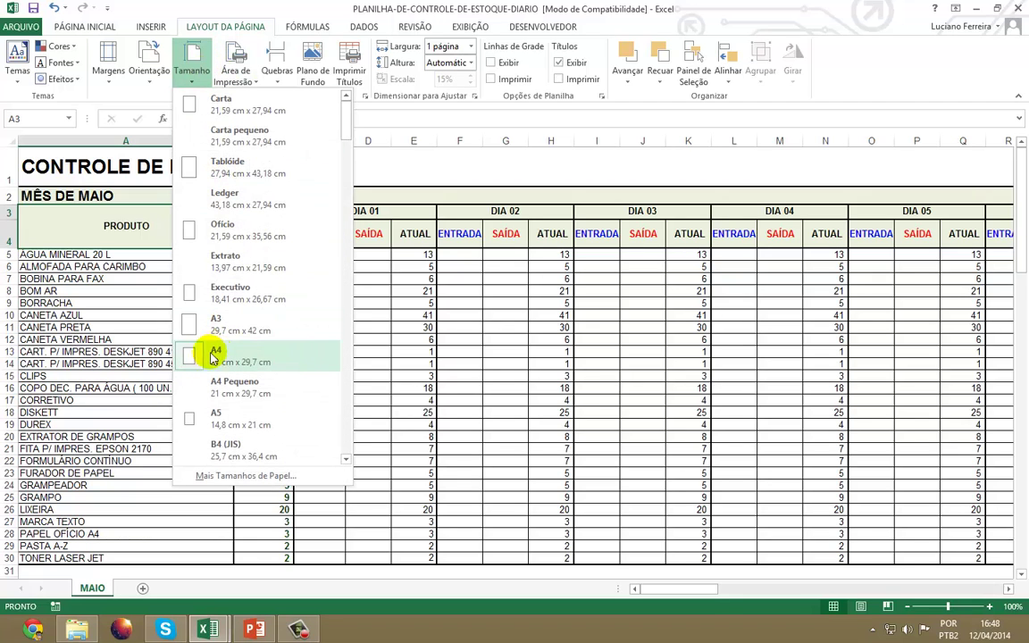
pyautogui.click(251, 7)
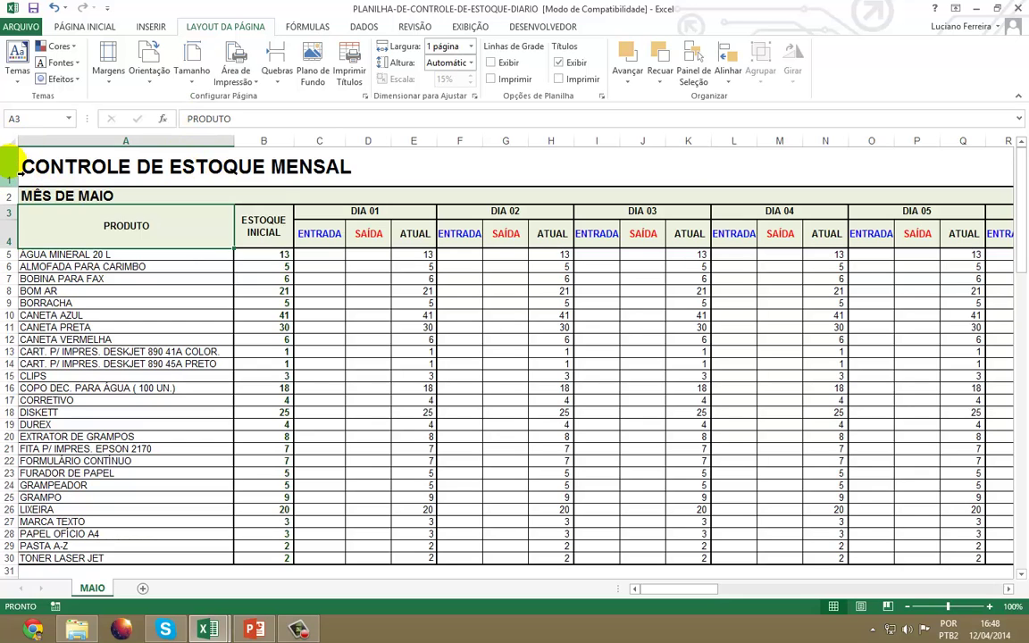
# Step: Select the whole stock table from the title in A1 to CS30 and clear the selection
pyautogui.moveTo(14, 166); pyautogui.dragTo(291, 324)
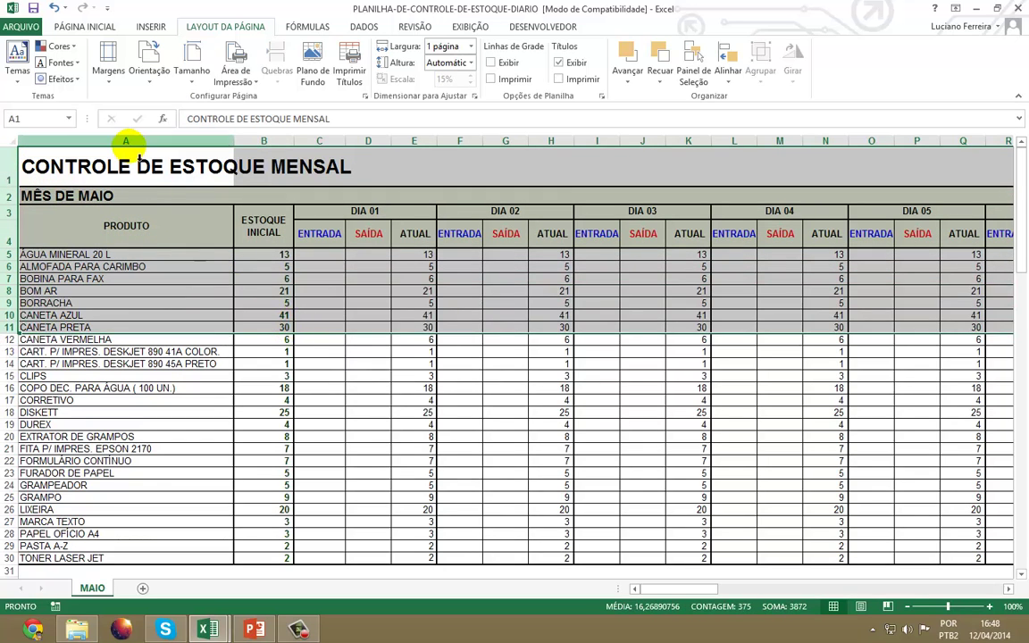
pyautogui.click(127, 171)
pyautogui.moveTo(127, 172); pyautogui.dragTo(907, 561)
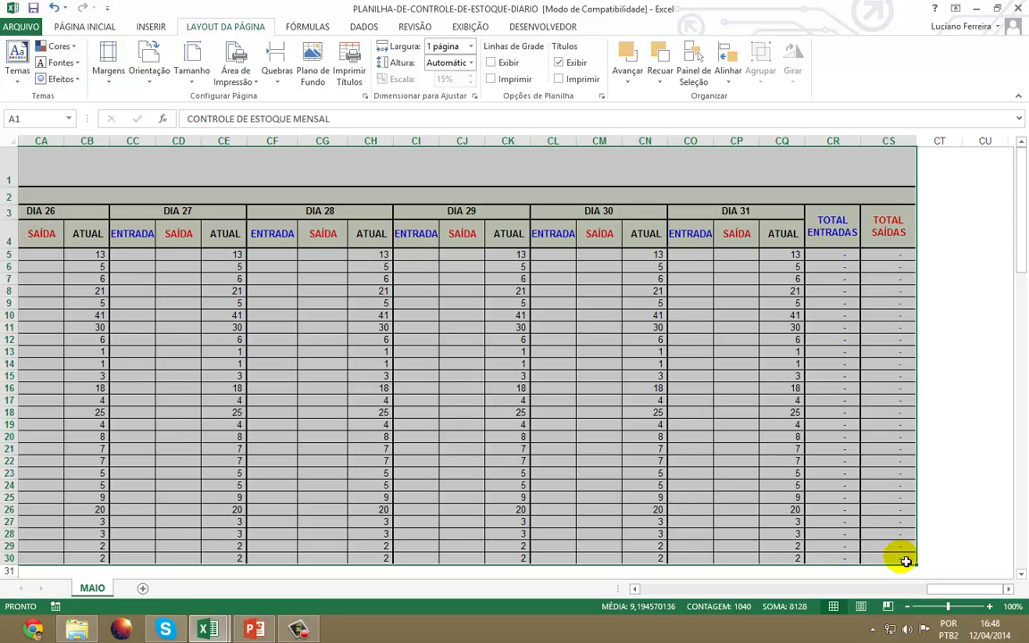
pyautogui.moveTo(941, 590); pyautogui.dragTo(659, 609)
pyautogui.click(412, 415)
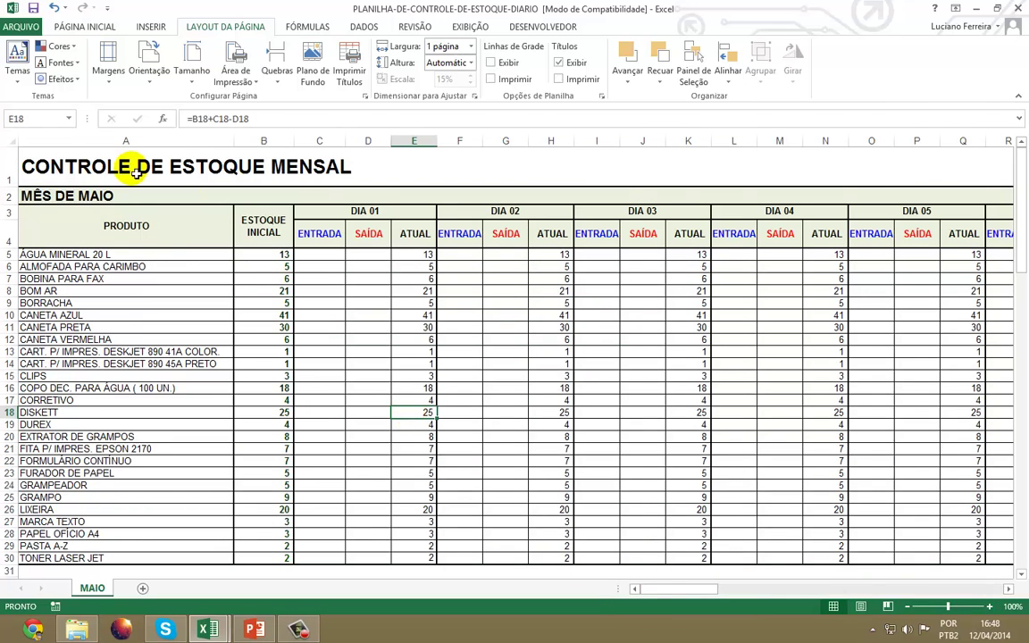
# Step: Extend a selection from cell A1 to the last TOTAL SAÍDAS cell, CS30, and deselect it
pyautogui.click(96, 166)
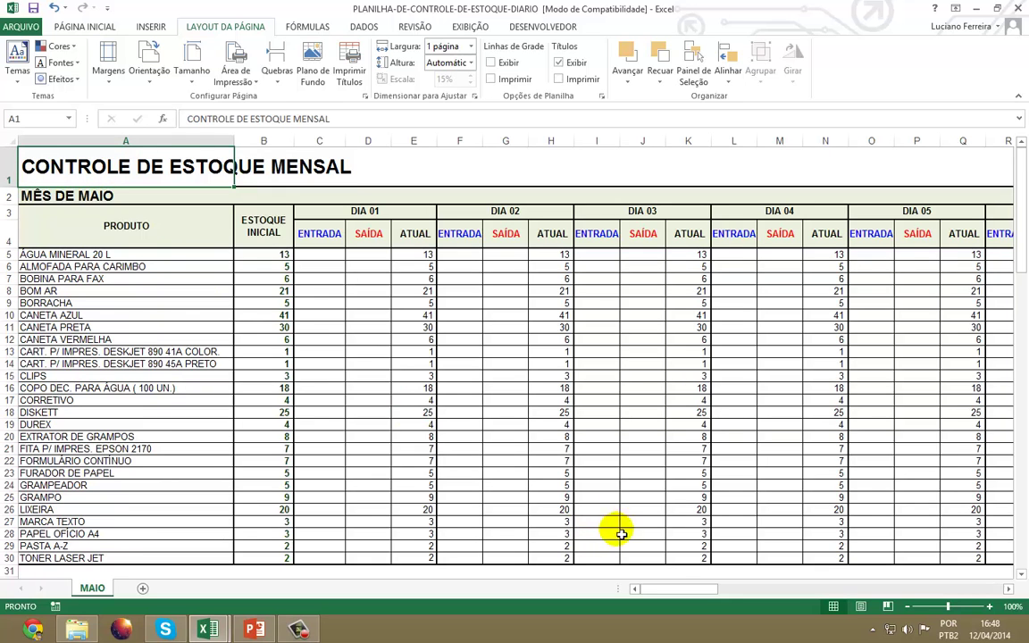
pyautogui.moveTo(672, 597); pyautogui.dragTo(990, 606)
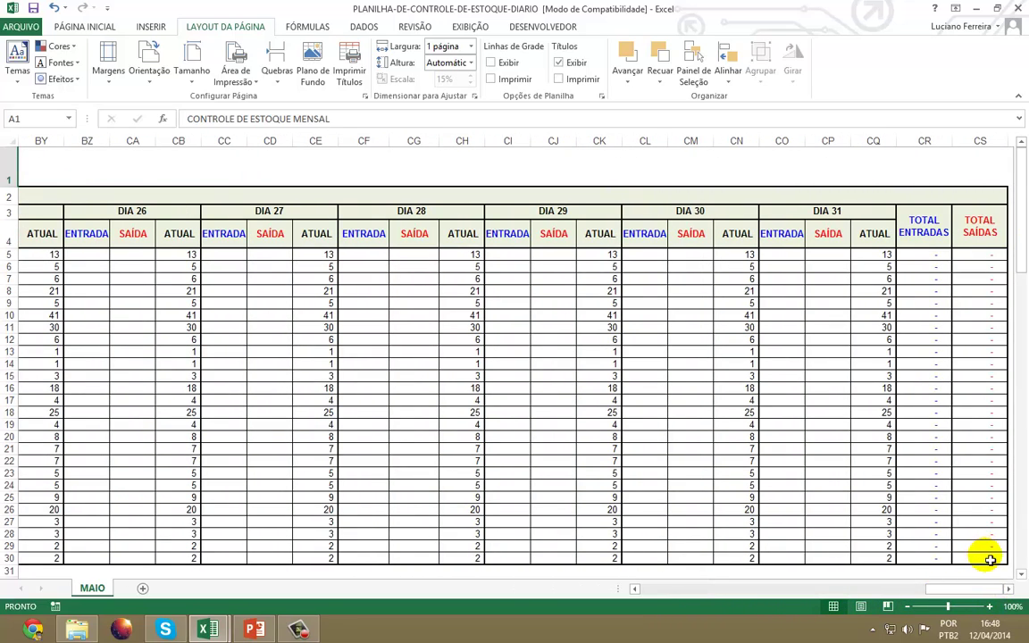
pyautogui.hotkey('ctrl', 'a')
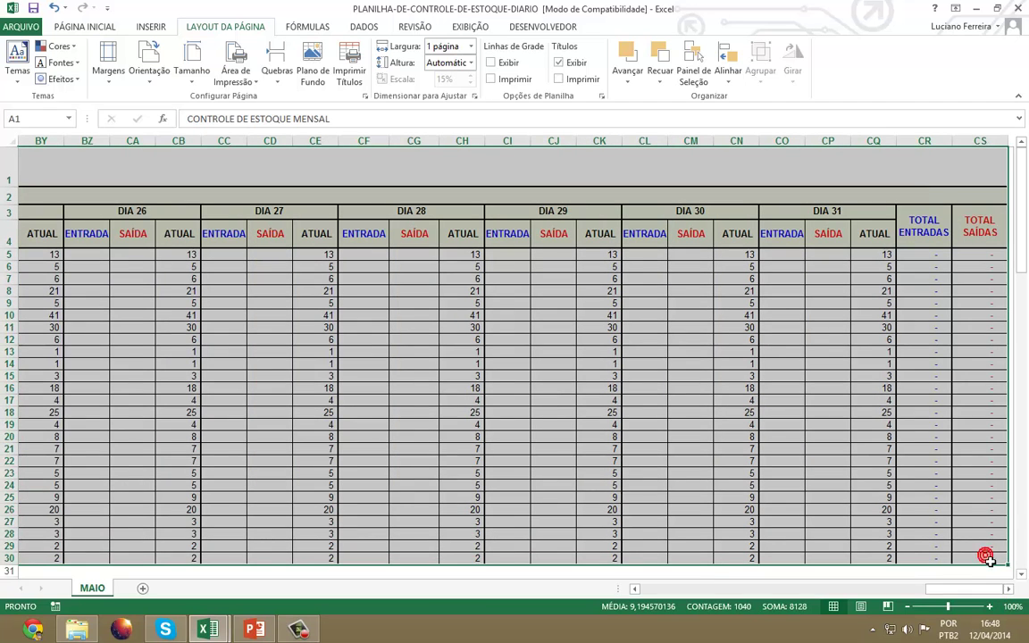
pyautogui.click(415, 376)
pyautogui.moveTo(973, 590); pyautogui.dragTo(684, 588)
# Step: Define rows 1 to 30 of the MAIO sheet as the print area
pyautogui.click(38, 166)
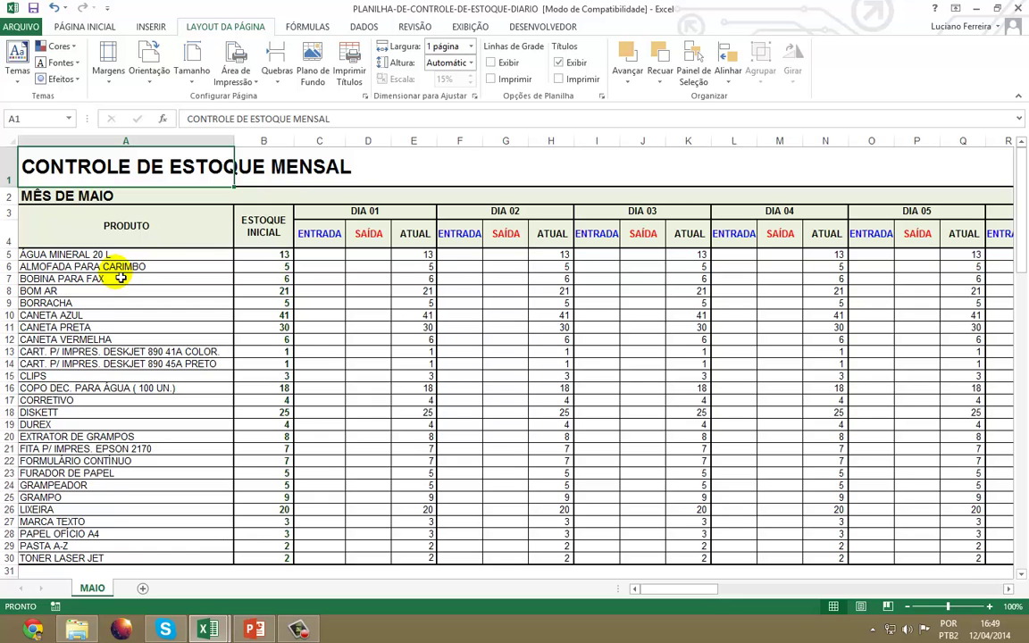
pyautogui.hotkey('shift', 'space')
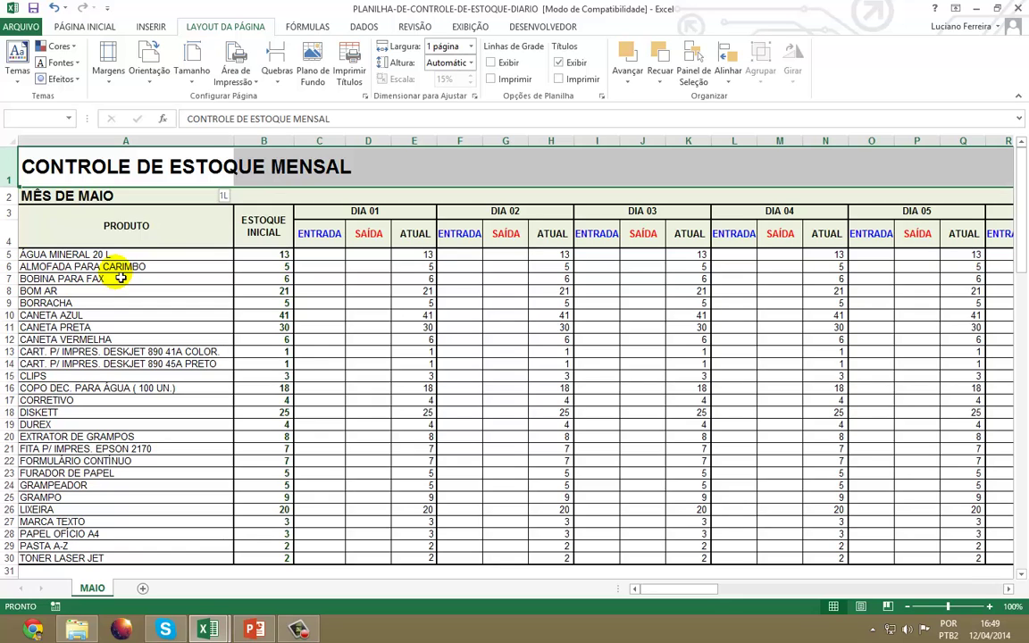
pyautogui.hotkey('shift', 'Down')
pyautogui.hotkey('shift', 'Down')
pyautogui.hotkey('shift', 'Down')
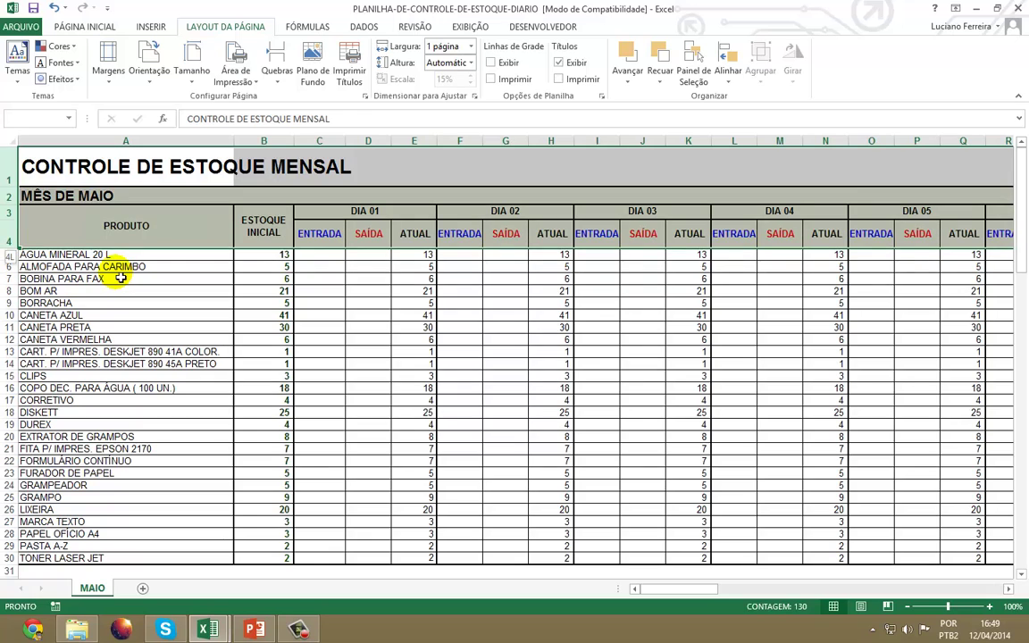
pyautogui.hotkey('ctrl', 'shift', 'Down')
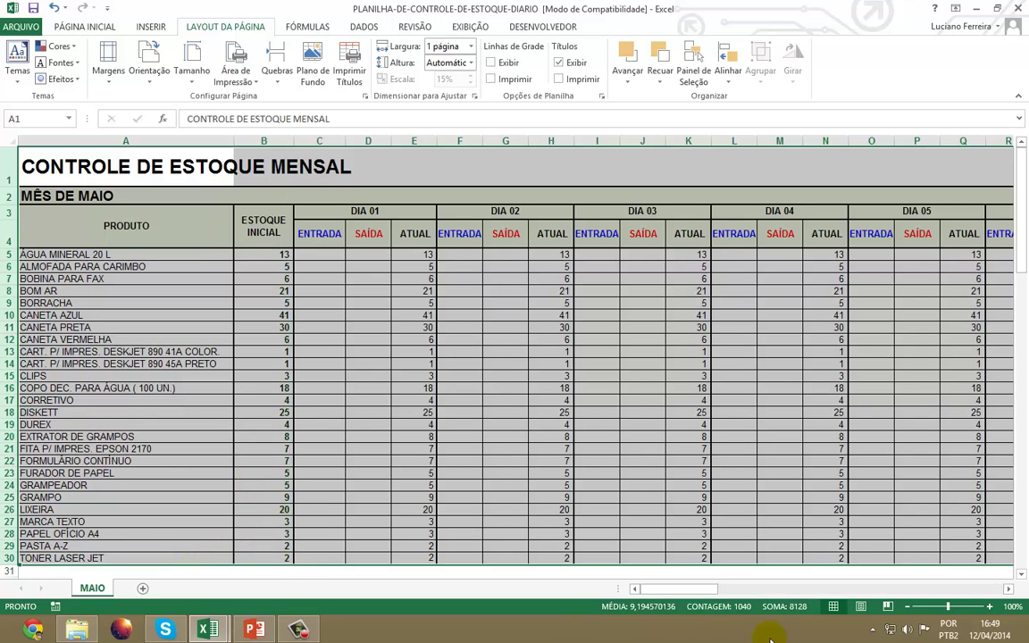
pyautogui.moveTo(672, 590); pyautogui.dragTo(650, 606)
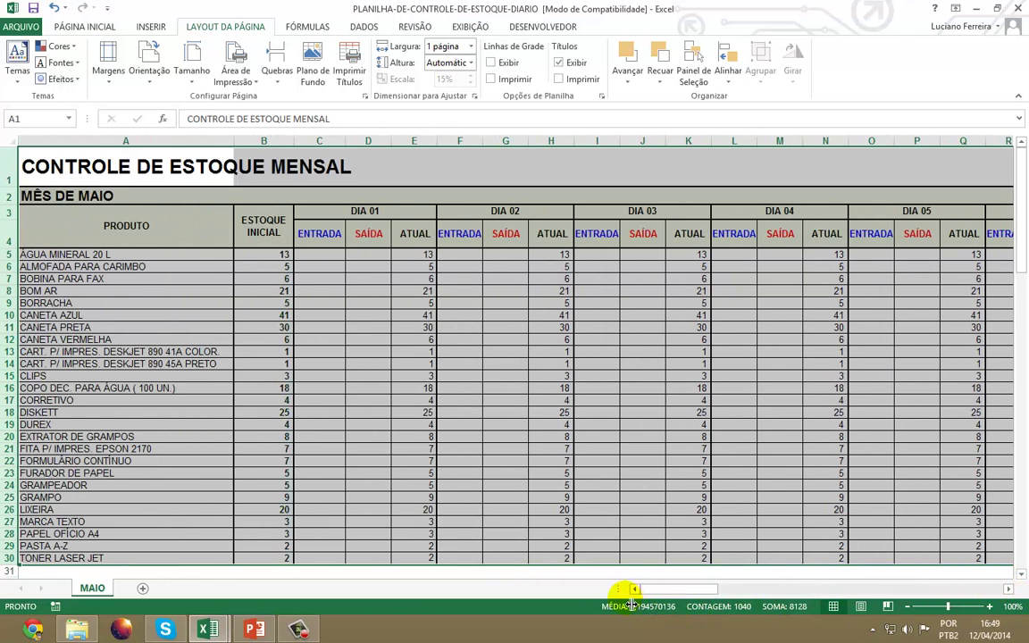
pyautogui.click(236, 73)
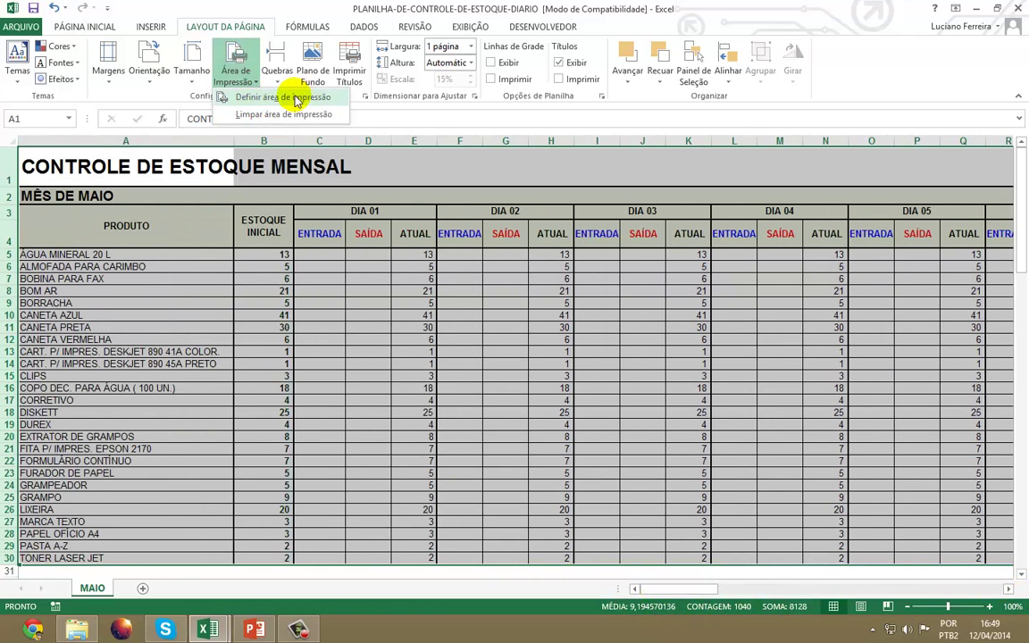
pyautogui.click(268, 97)
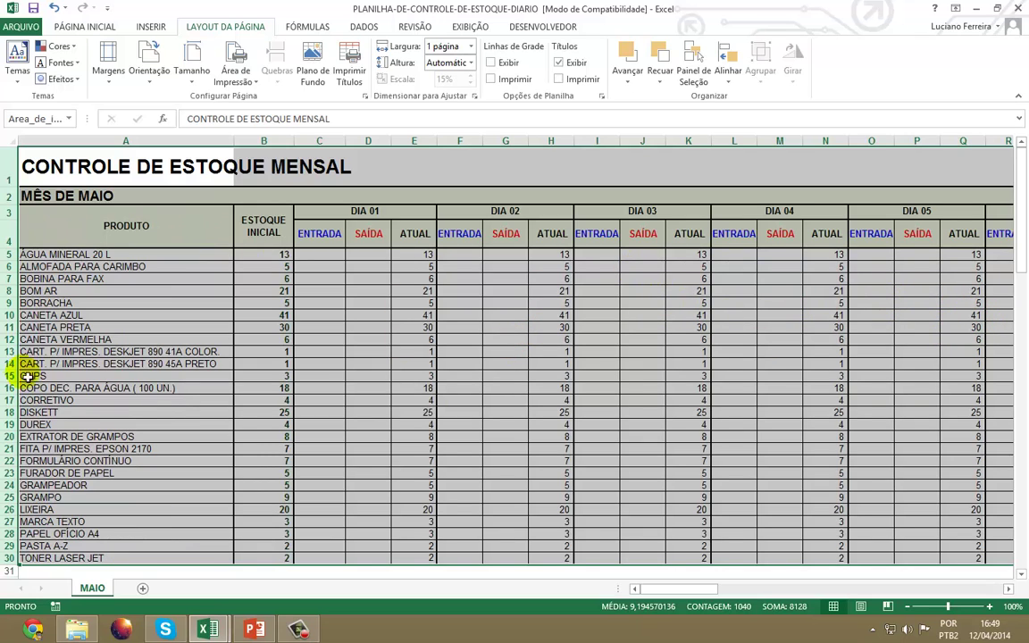
# Step: Set row 1 ($1:$1) as the title row to repeat at the top of every printed page
pyautogui.click(354, 71)
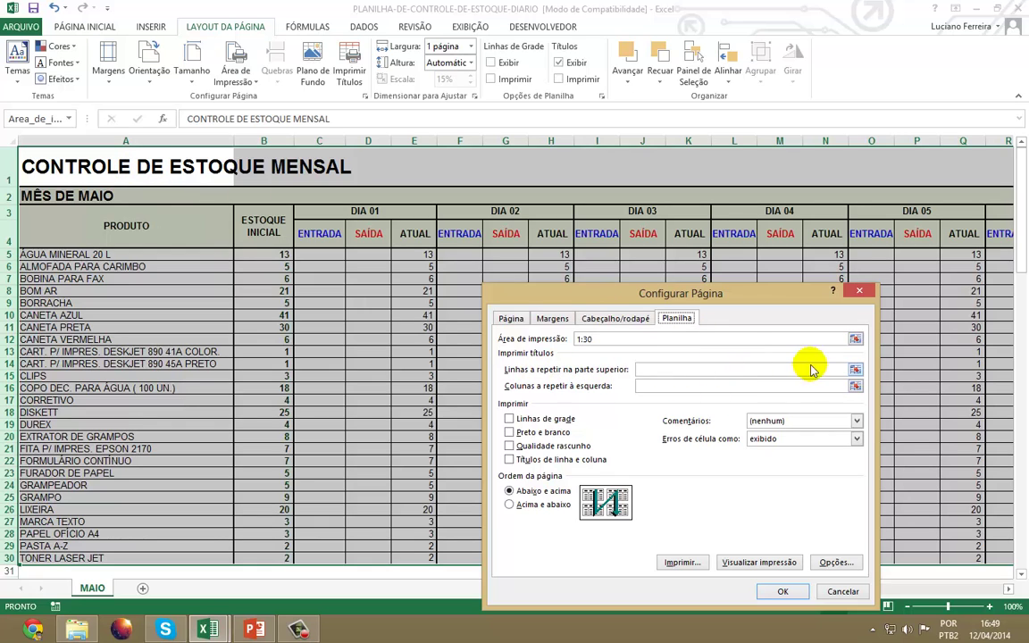
pyautogui.click(856, 370)
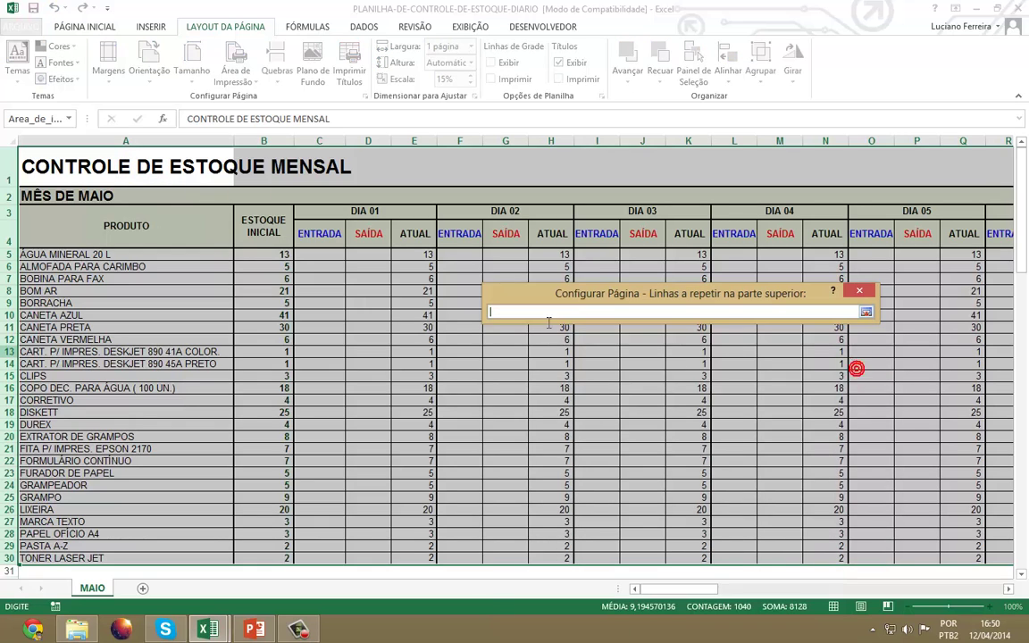
pyautogui.click(13, 176)
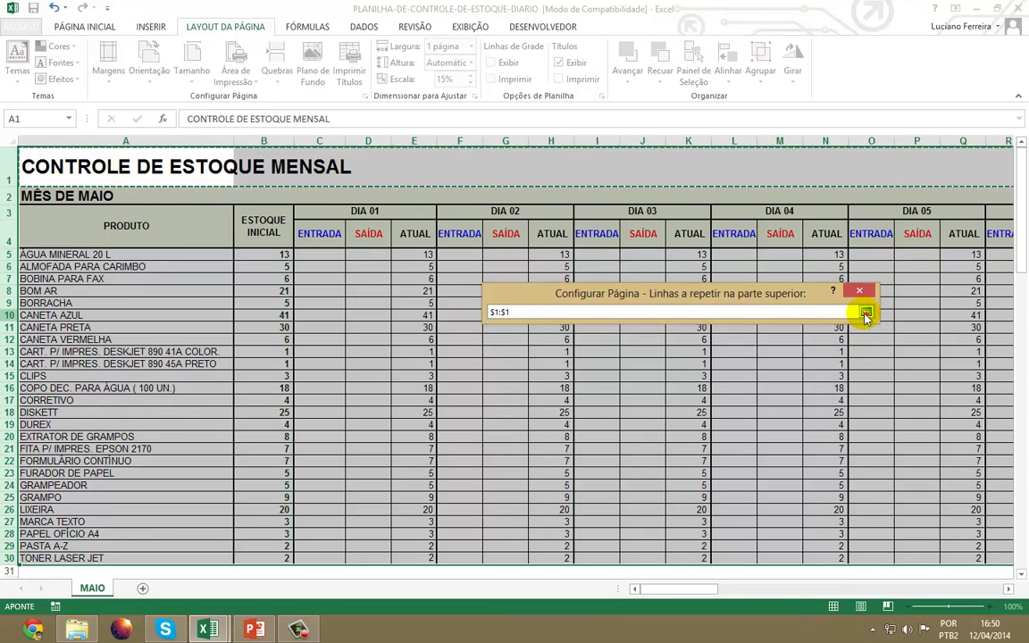
pyautogui.click(865, 313)
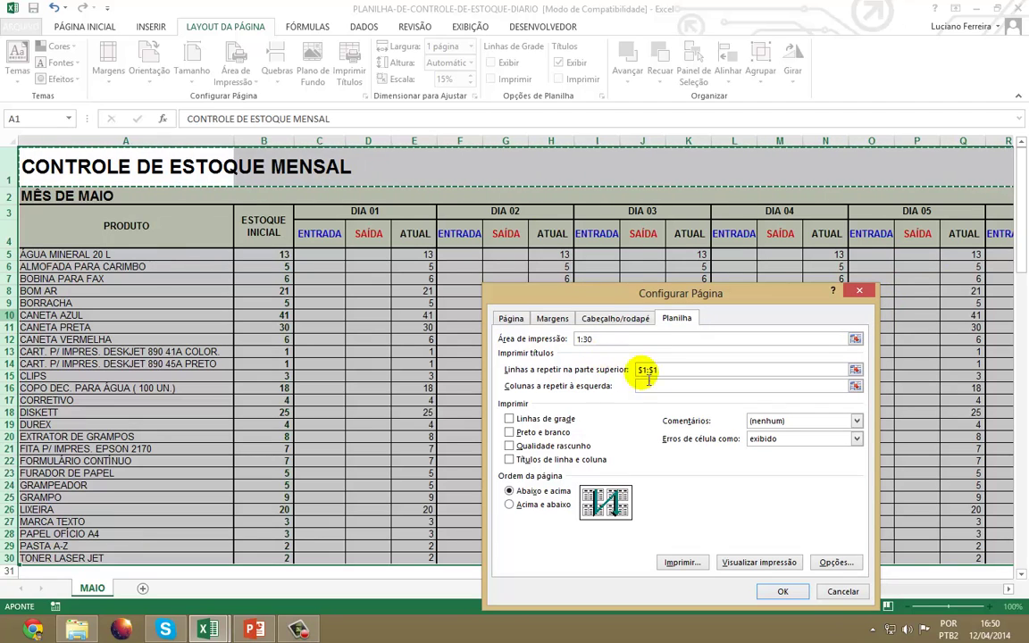
# Step: Set column A ($A:$A) as the title column to repeat at the left of every printed page
pyautogui.click(856, 387)
pyautogui.click(114, 146)
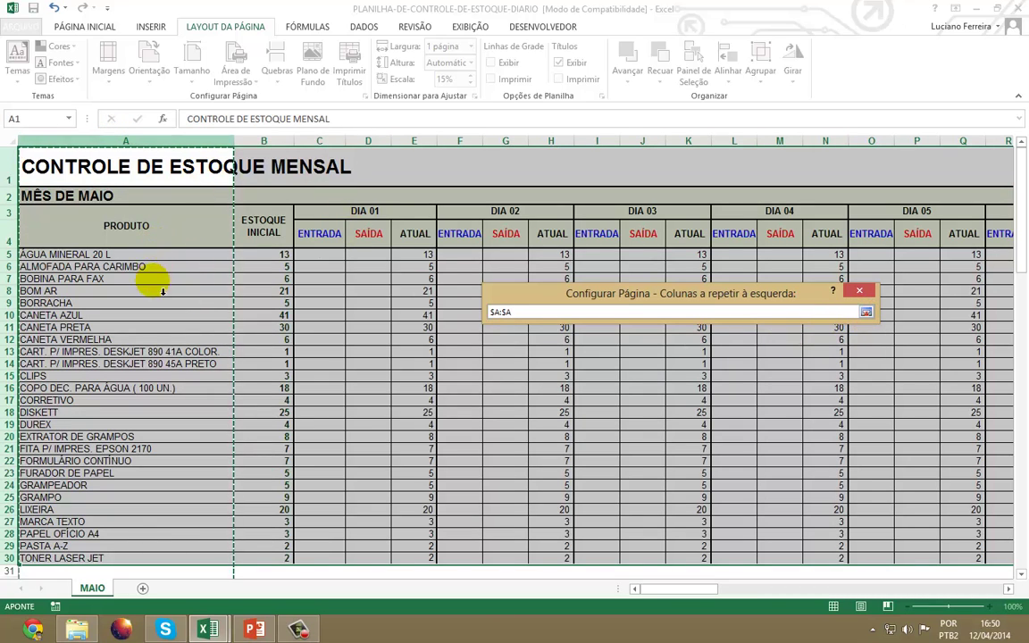
pyautogui.click(865, 314)
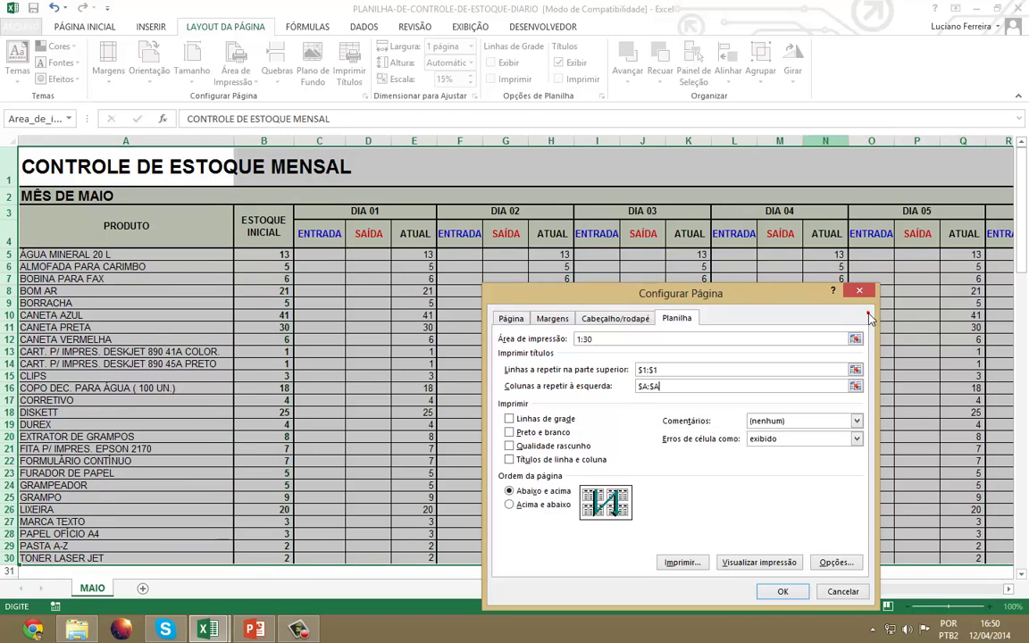
pyautogui.click(651, 372)
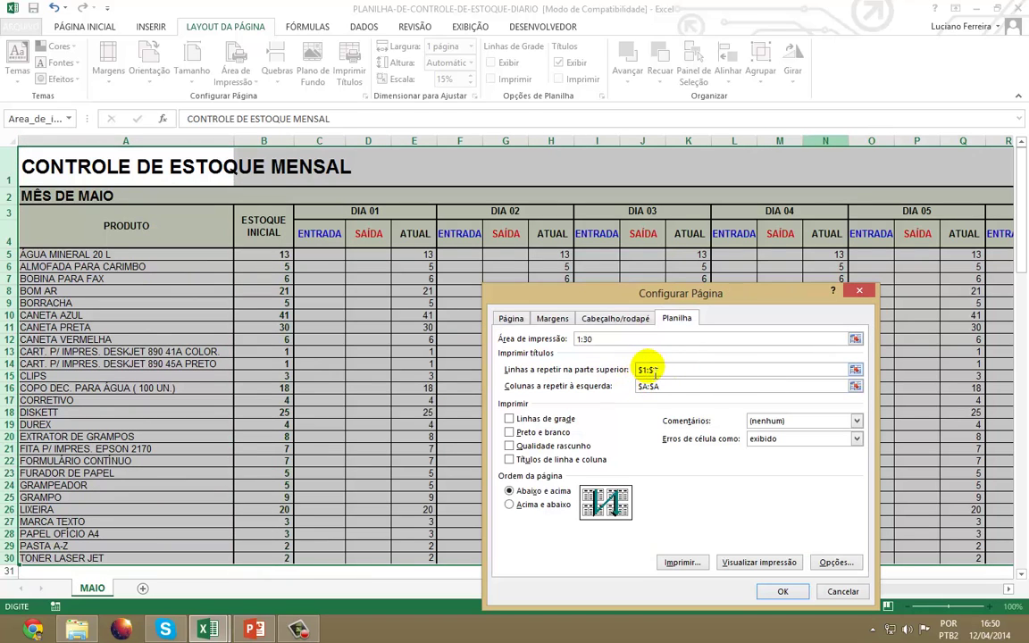
pyautogui.click(649, 372)
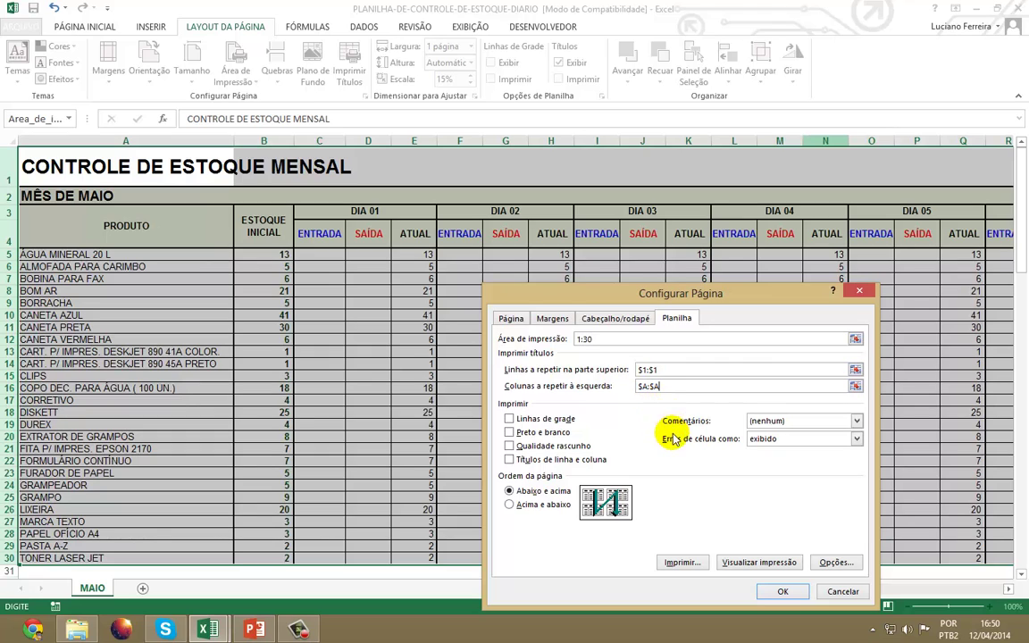
# Step: Preview the printout from the page setup and set the scaling to Sem Dimensionamento (actual size)
pyautogui.click(755, 566)
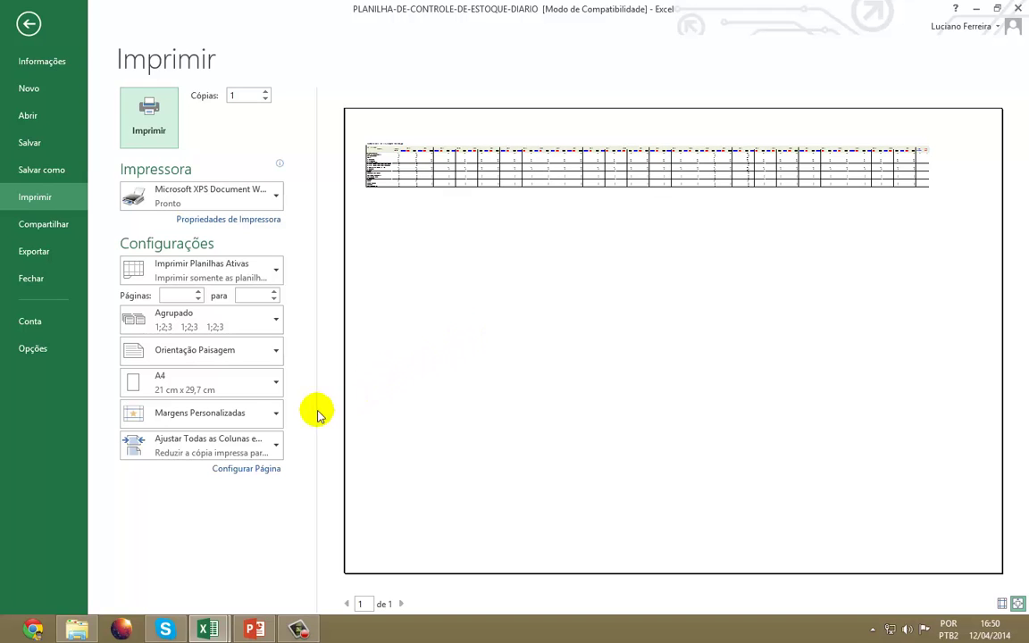
pyautogui.click(239, 451)
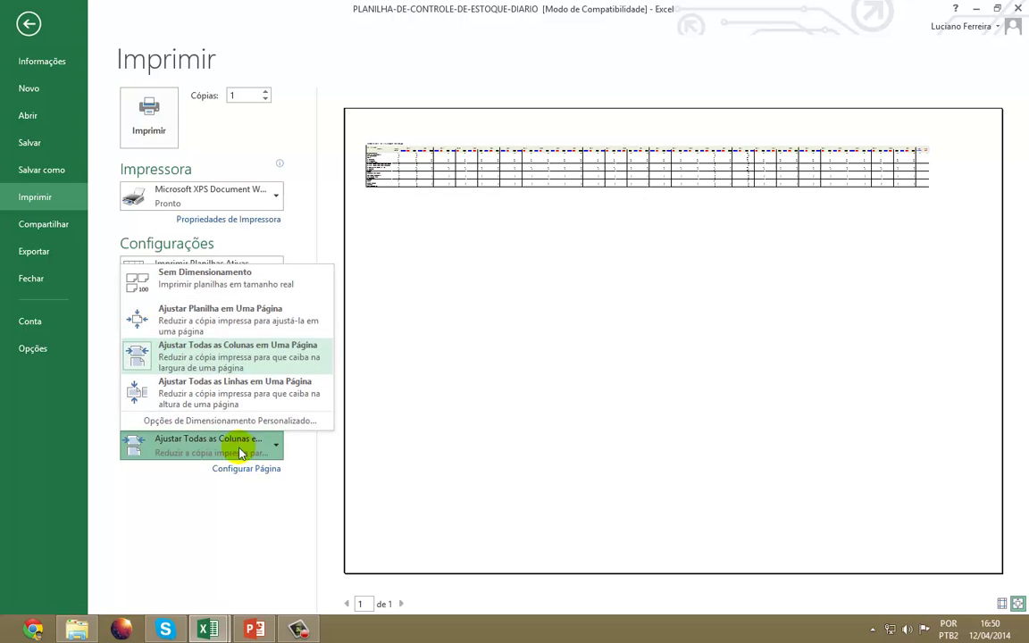
pyautogui.click(234, 285)
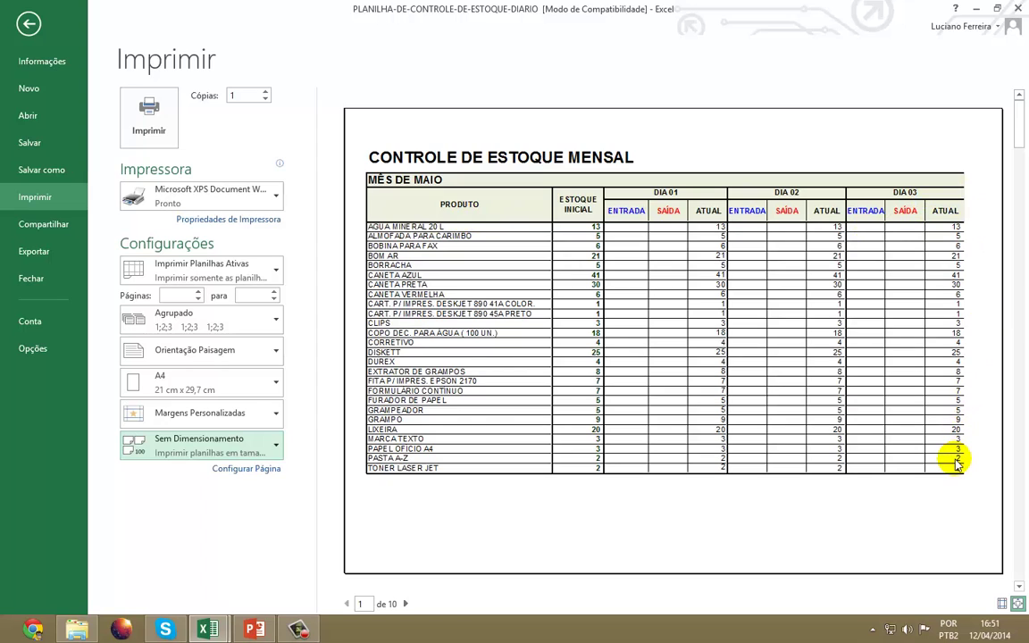
# Step: Page through the print preview to examine the repeated titles and the day columns on each page, and return to the worksheet
pyautogui.click(405, 605)
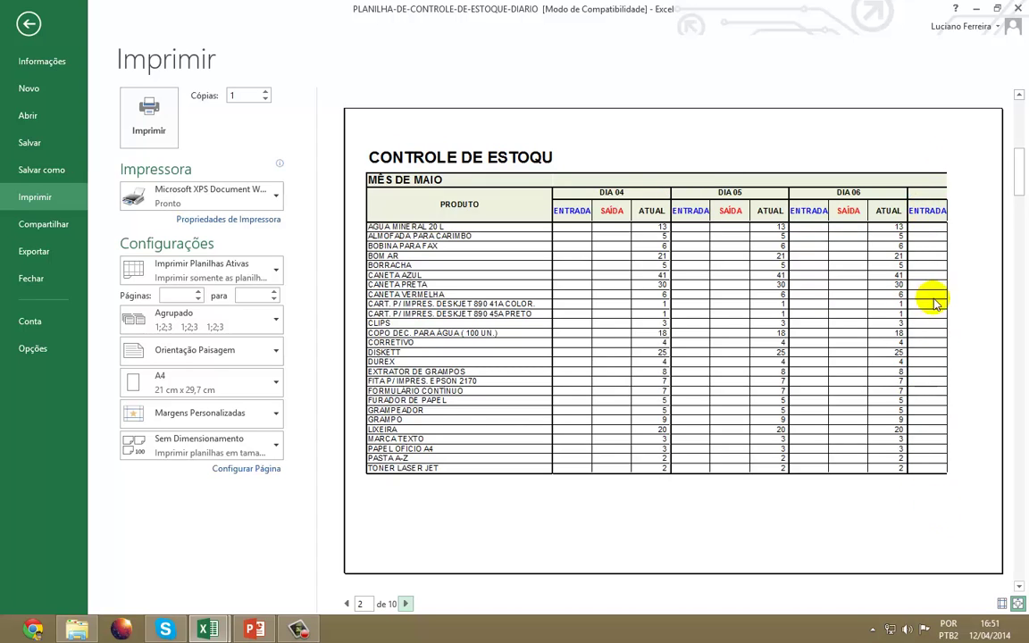
pyautogui.click(405, 604)
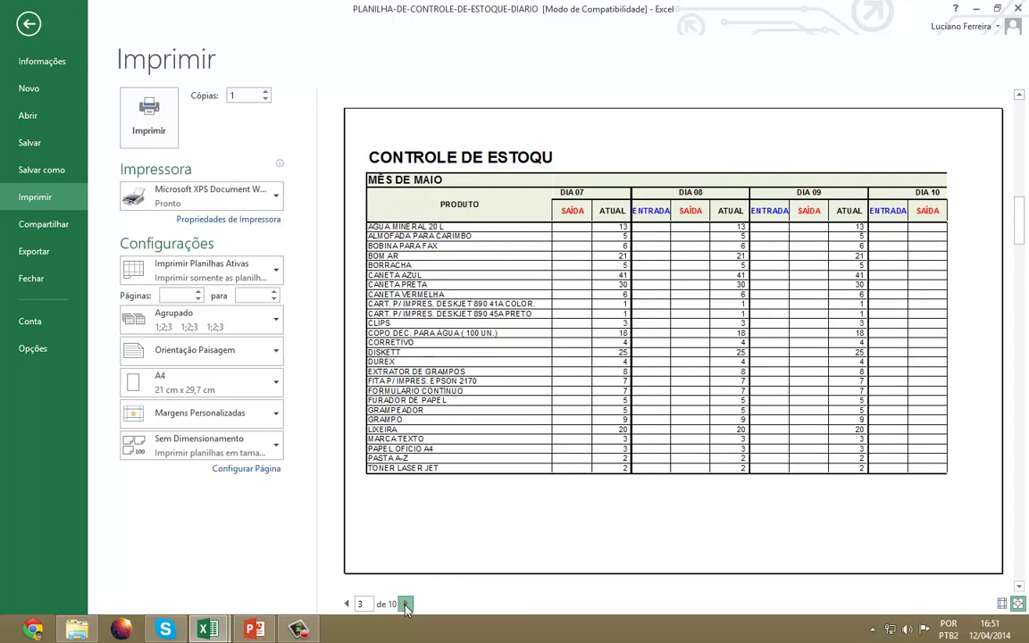
pyautogui.click(405, 604)
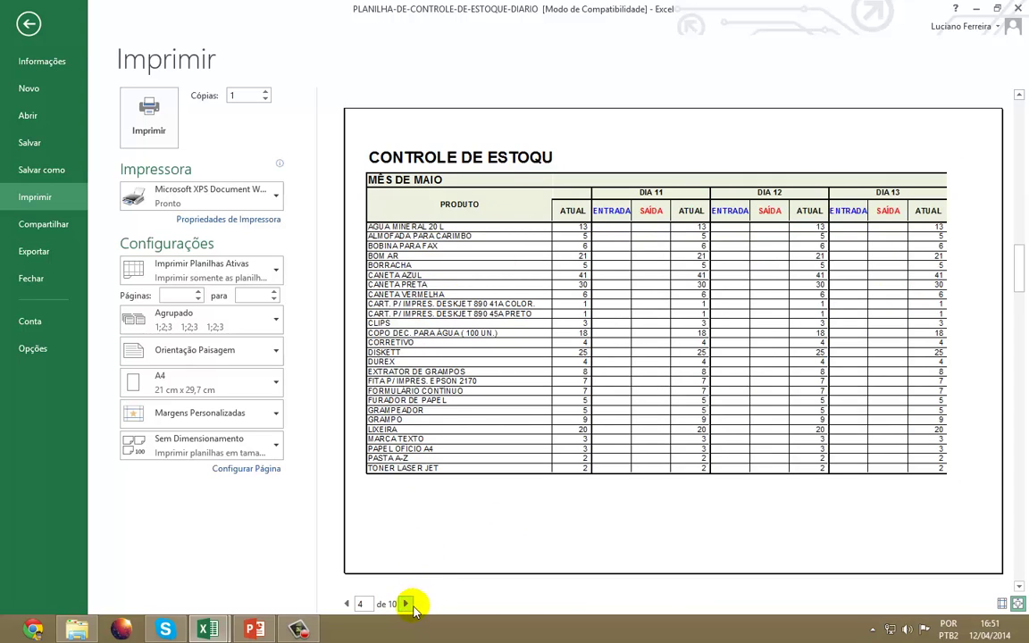
pyautogui.click(409, 606)
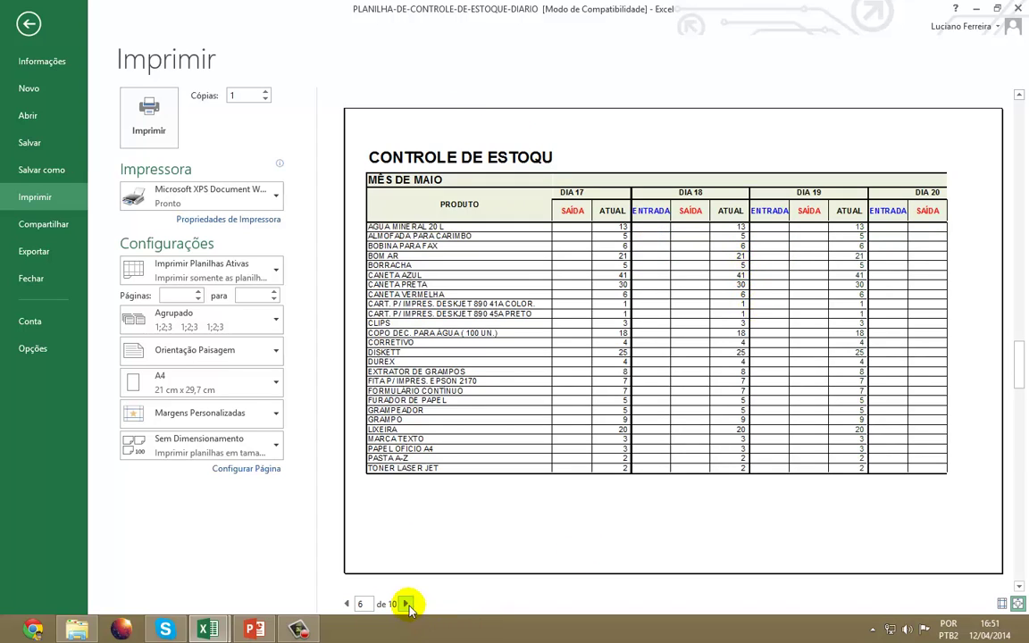
pyautogui.click(348, 604)
pyautogui.click(348, 604)
pyautogui.click(348, 604)
pyautogui.click(349, 604)
pyautogui.click(348, 604)
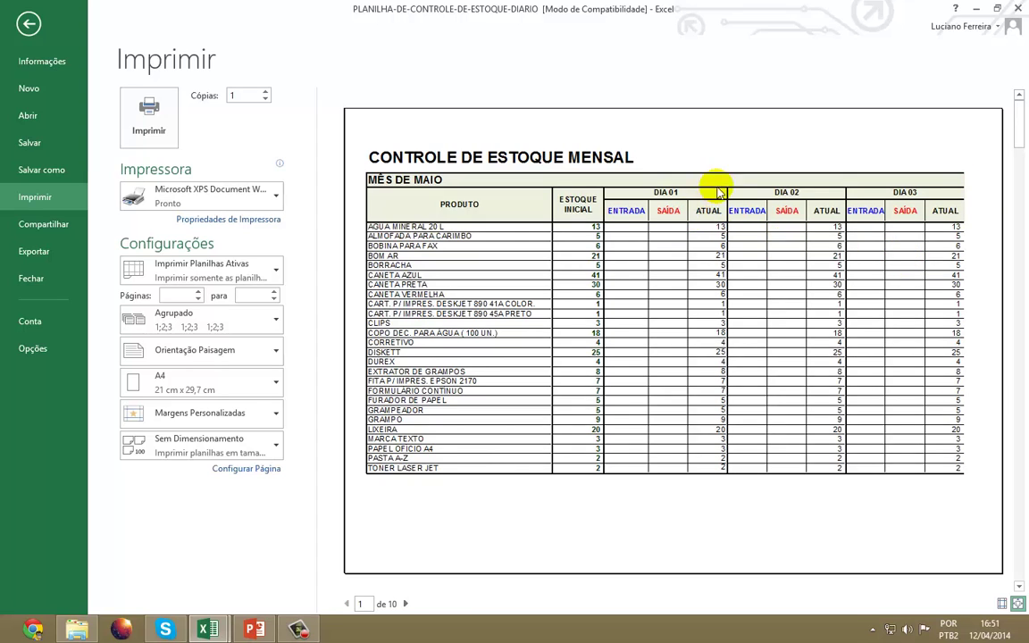
pyautogui.click(407, 604)
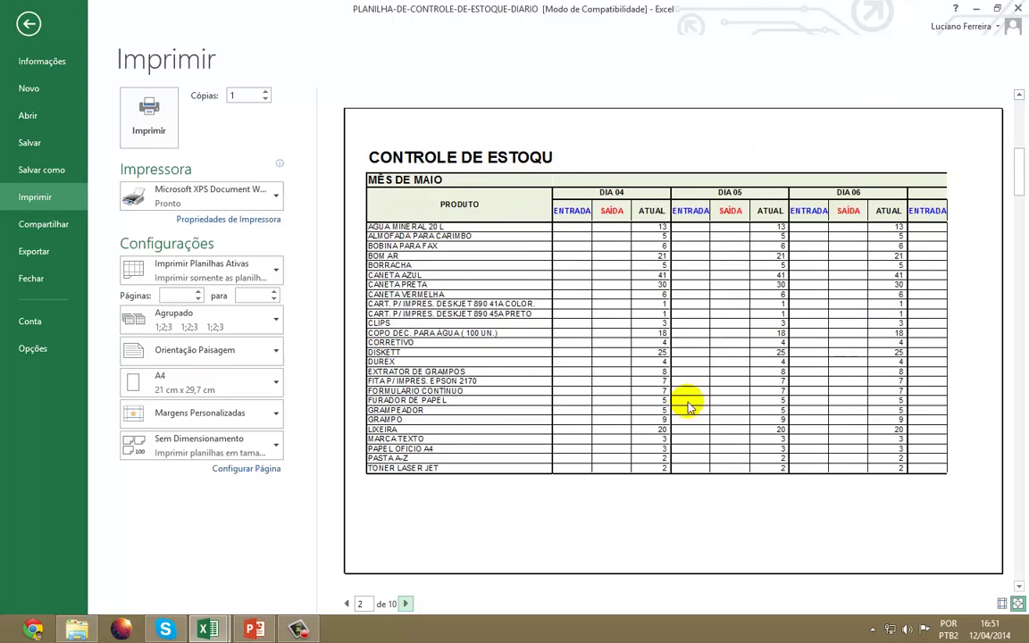
pyautogui.click(346, 604)
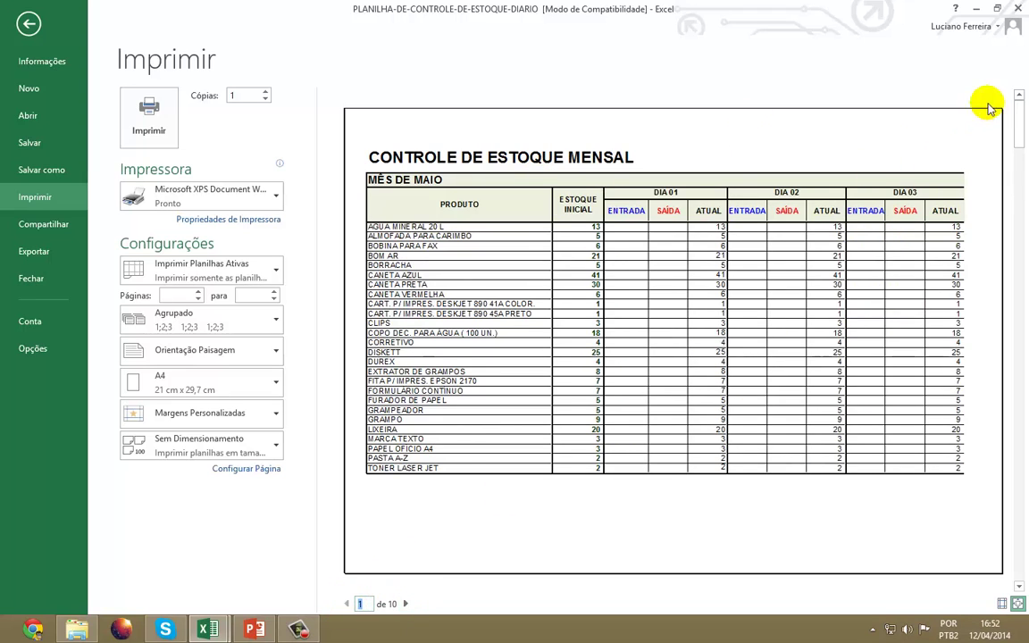
pyautogui.click(405, 604)
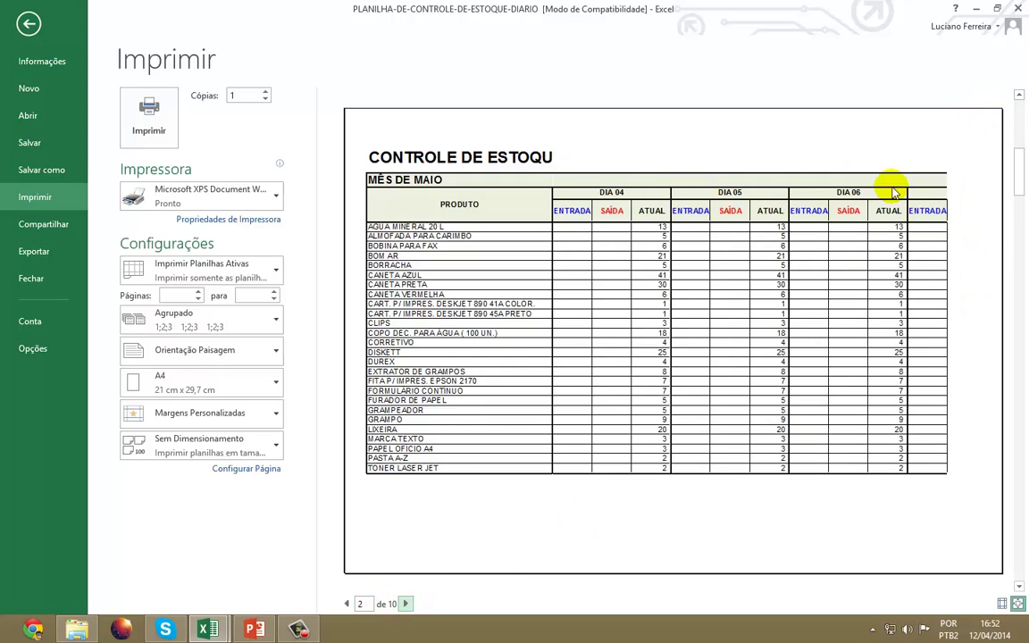
pyautogui.click(405, 604)
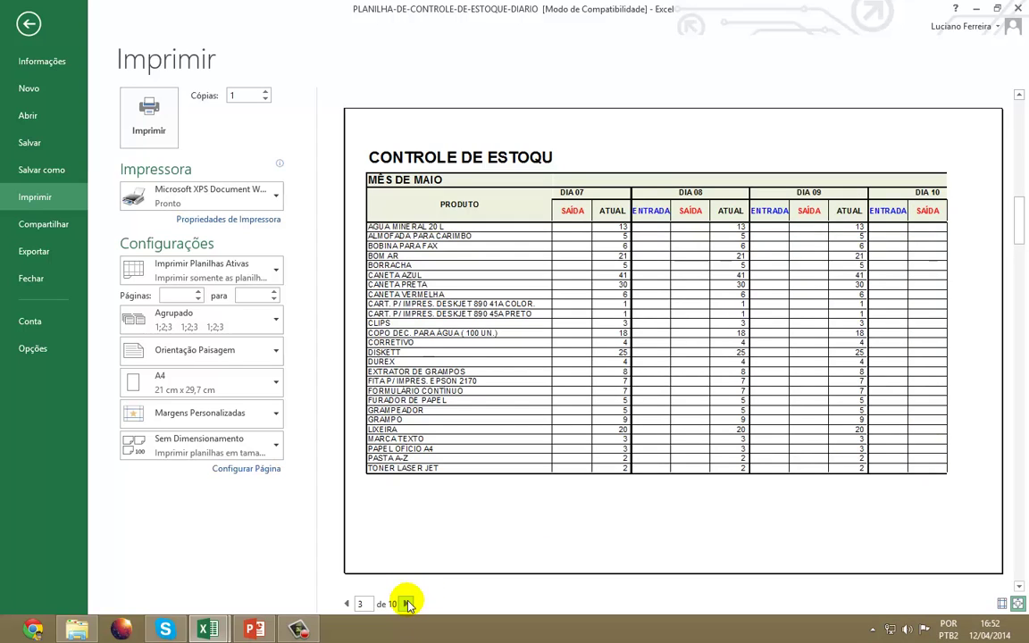
pyautogui.doubleClick(345, 604)
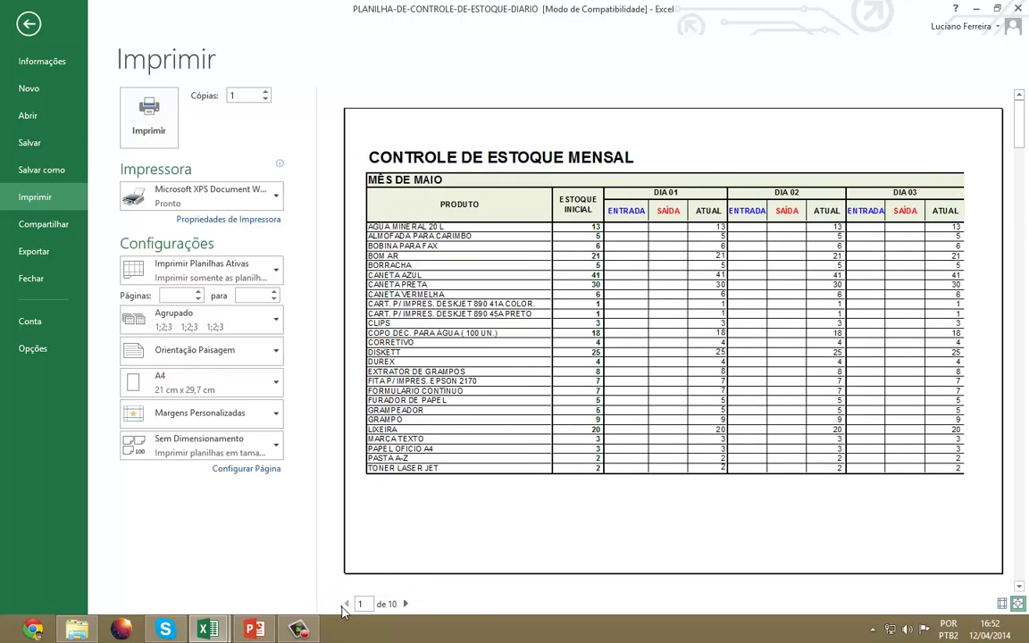
pyautogui.click(28, 25)
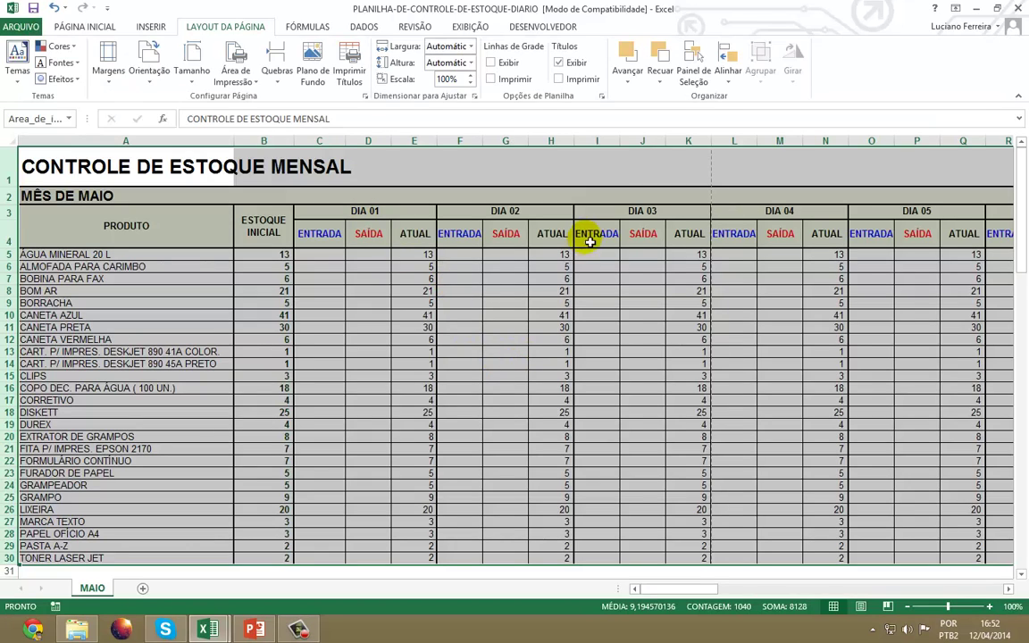
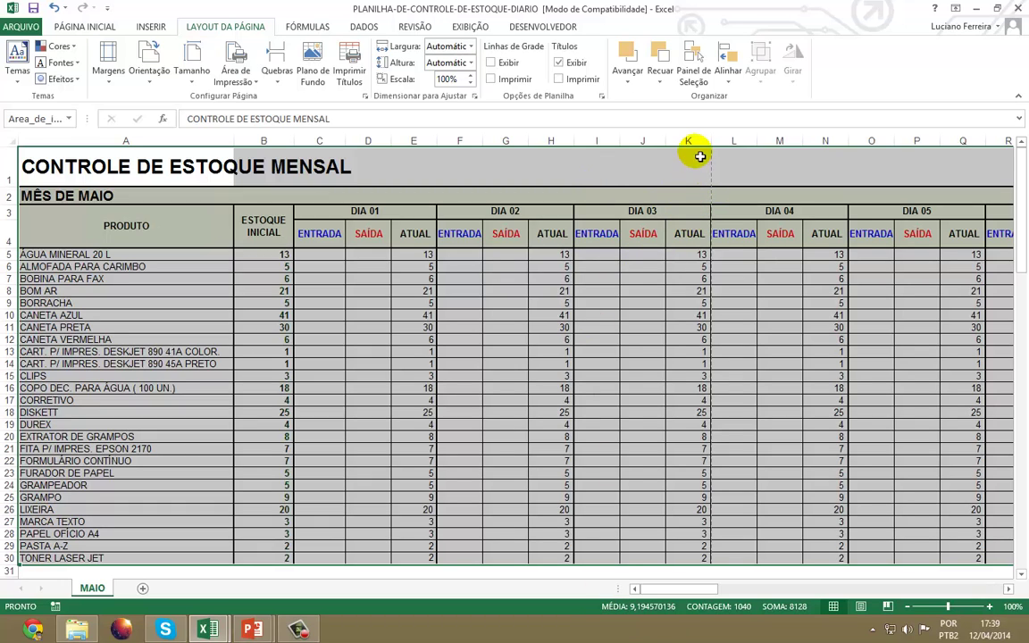
# Step: Insert a page break before column L so that DIA 04 starts a new printed page
pyautogui.click(702, 230)
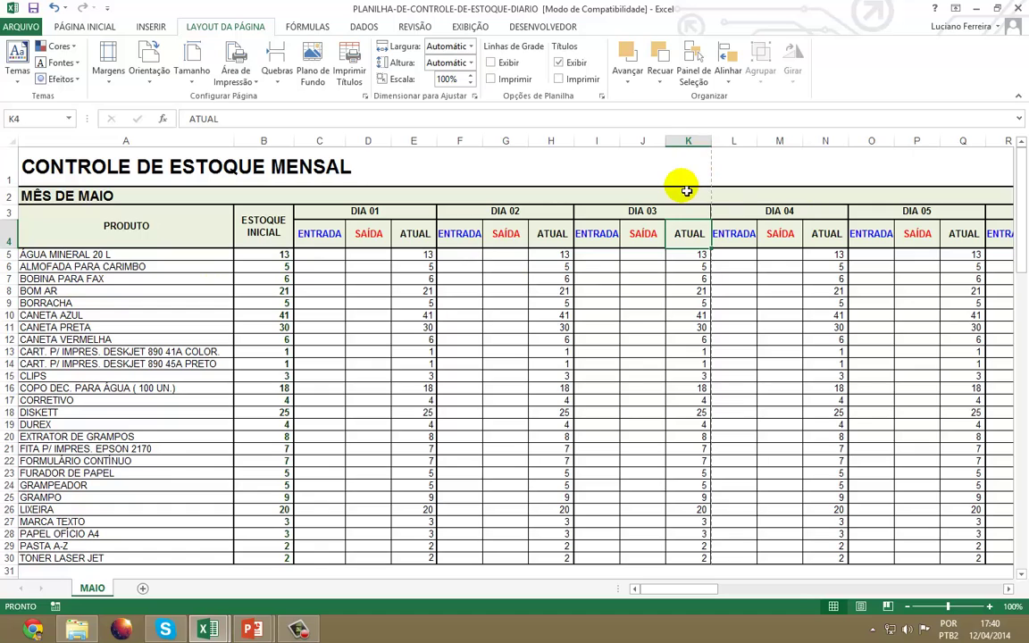
pyautogui.click(732, 146)
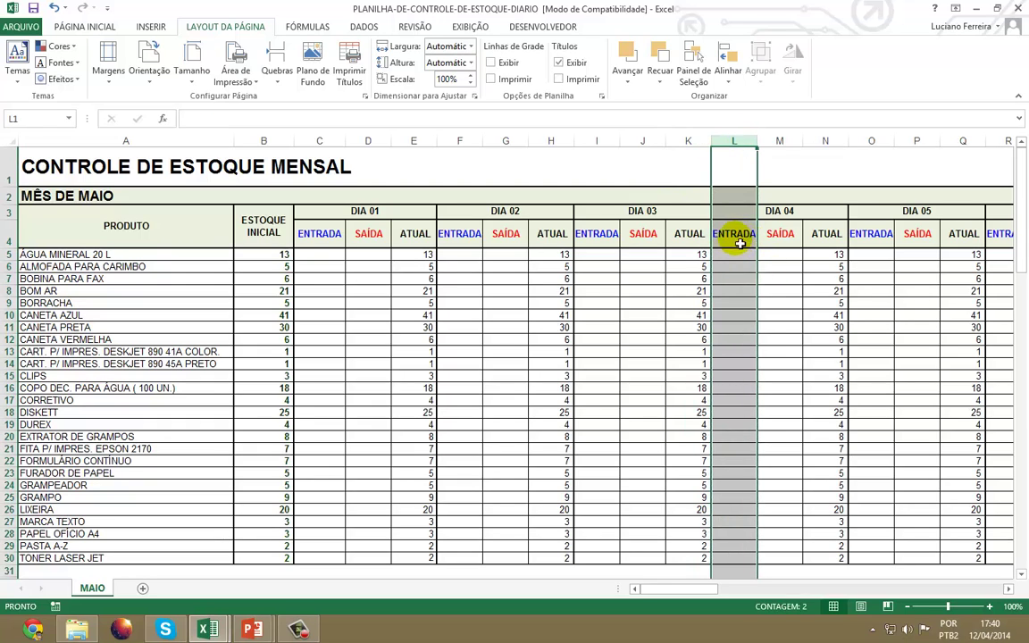
pyautogui.click(282, 80)
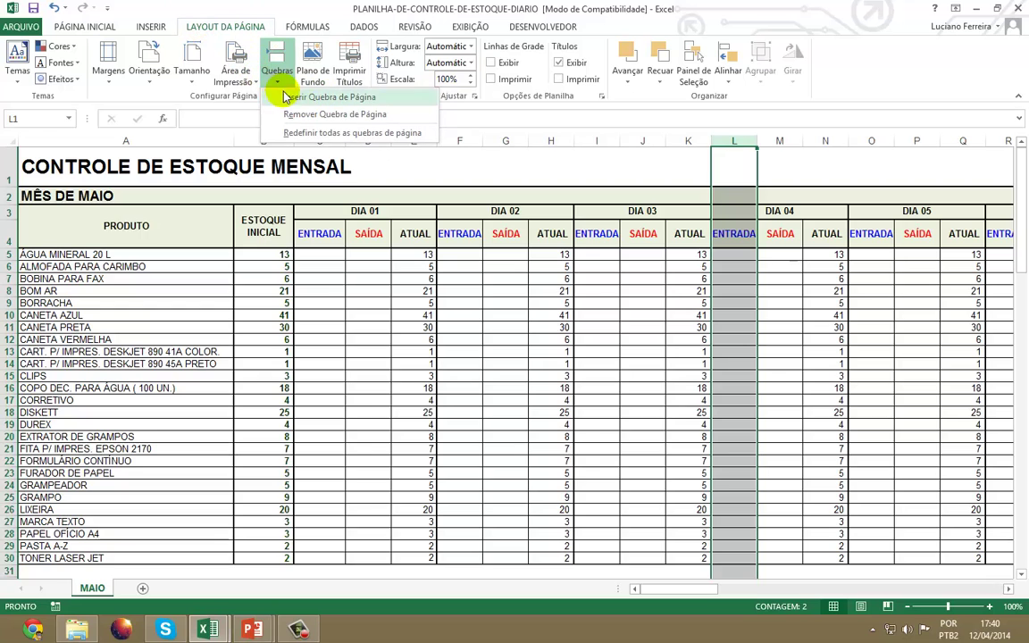
pyautogui.click(312, 98)
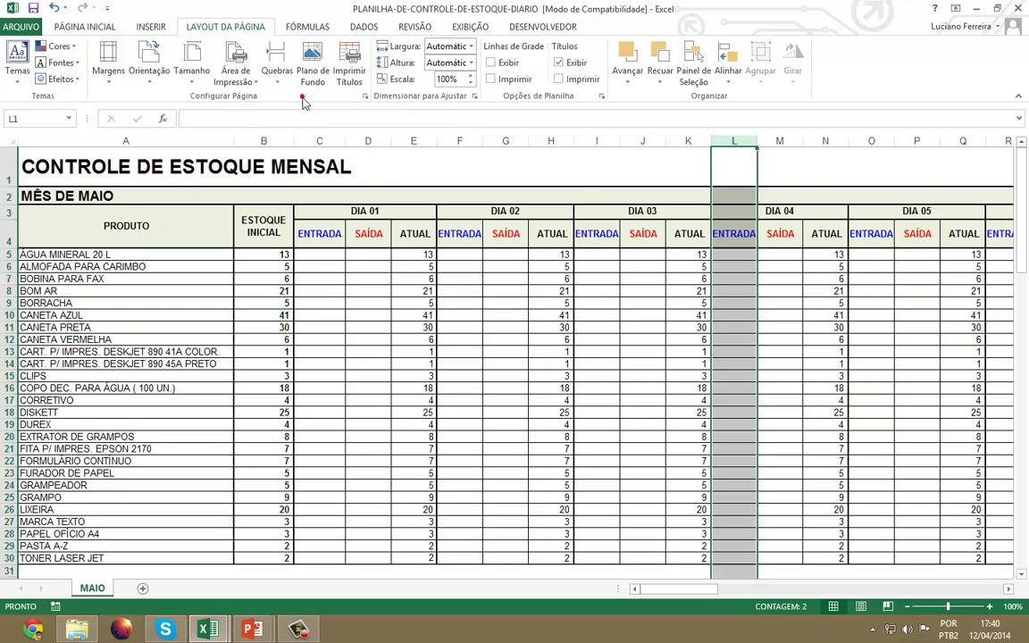
pyautogui.moveTo(774, 200); pyautogui.dragTo(773, 208)
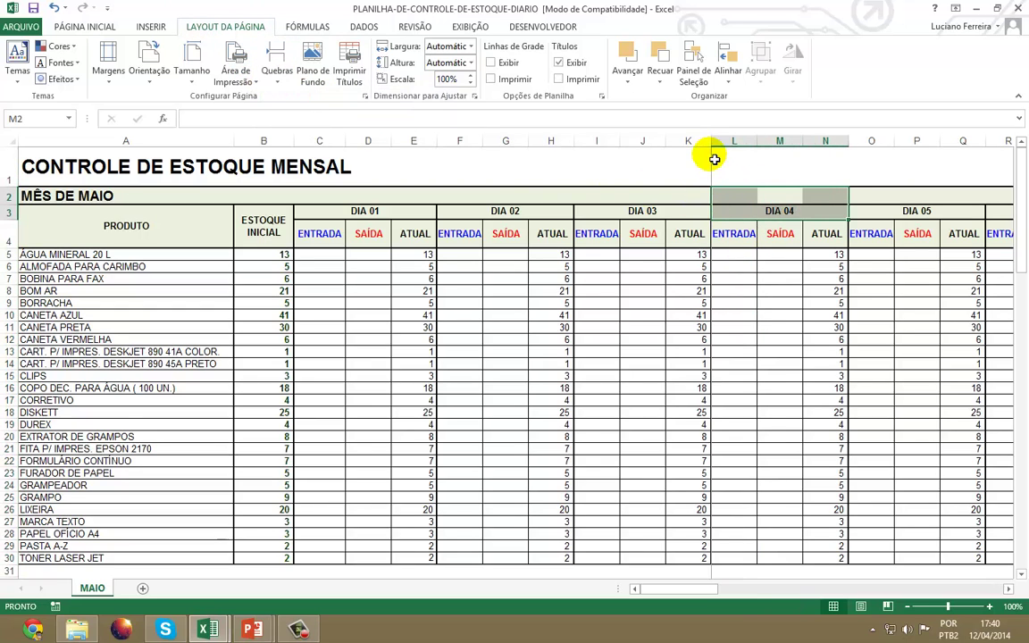
# Step: Insert a page break before column U, at the start of the DIA 07 block
pyautogui.click(1007, 589)
pyautogui.click(1007, 589)
pyautogui.click(1008, 589)
pyautogui.click(1008, 589)
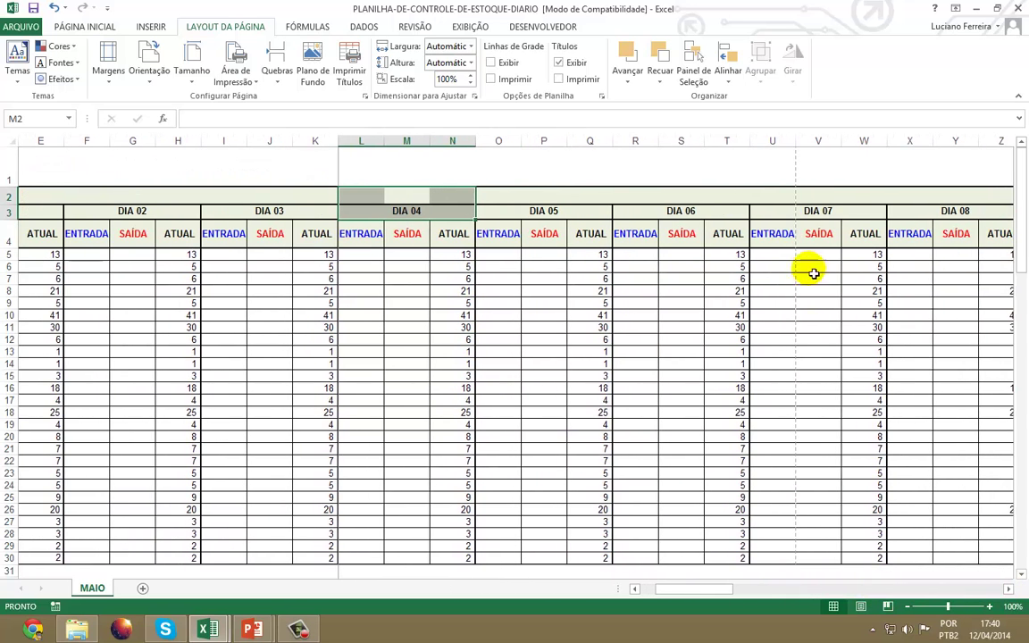
pyautogui.click(774, 141)
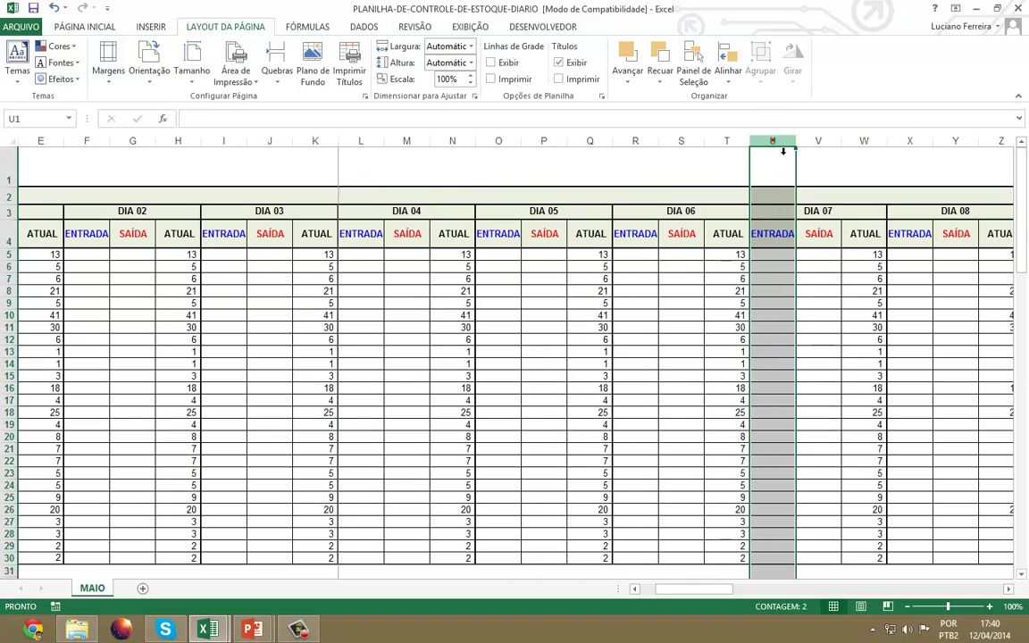
pyautogui.click(277, 65)
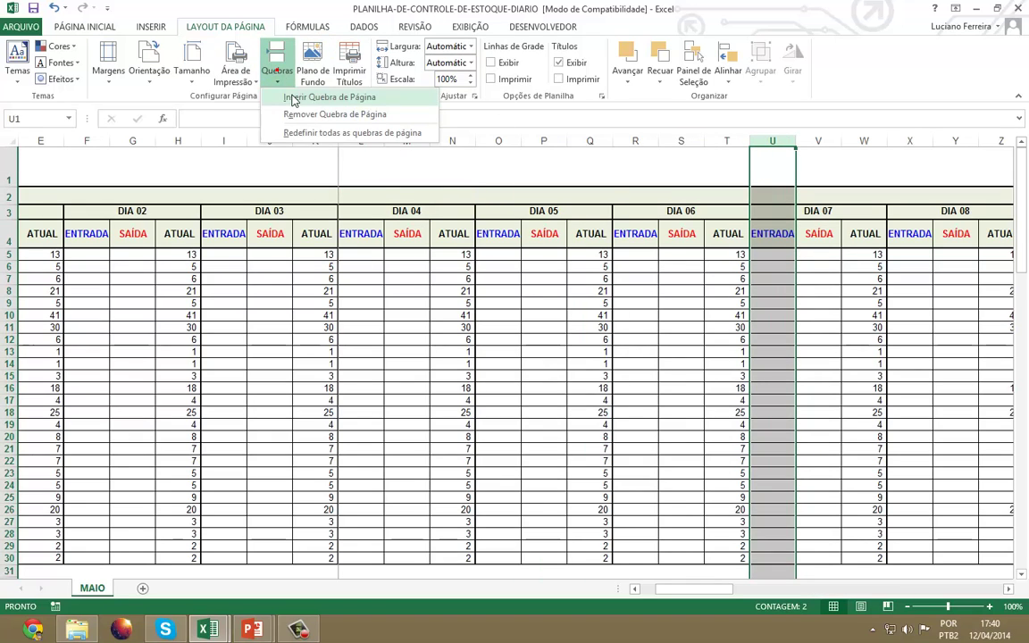
pyautogui.click(292, 98)
# Step: Insert a page break before column AD, at the start of the DIA 10 block
pyautogui.click(1008, 589)
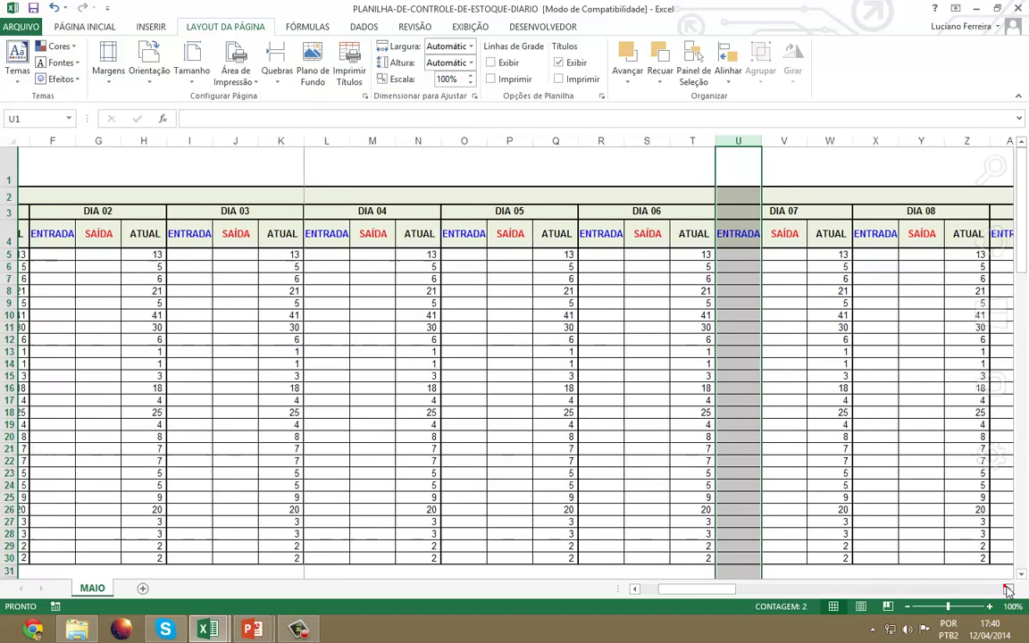
pyautogui.moveTo(1009, 589); pyautogui.dragTo(1008, 589)
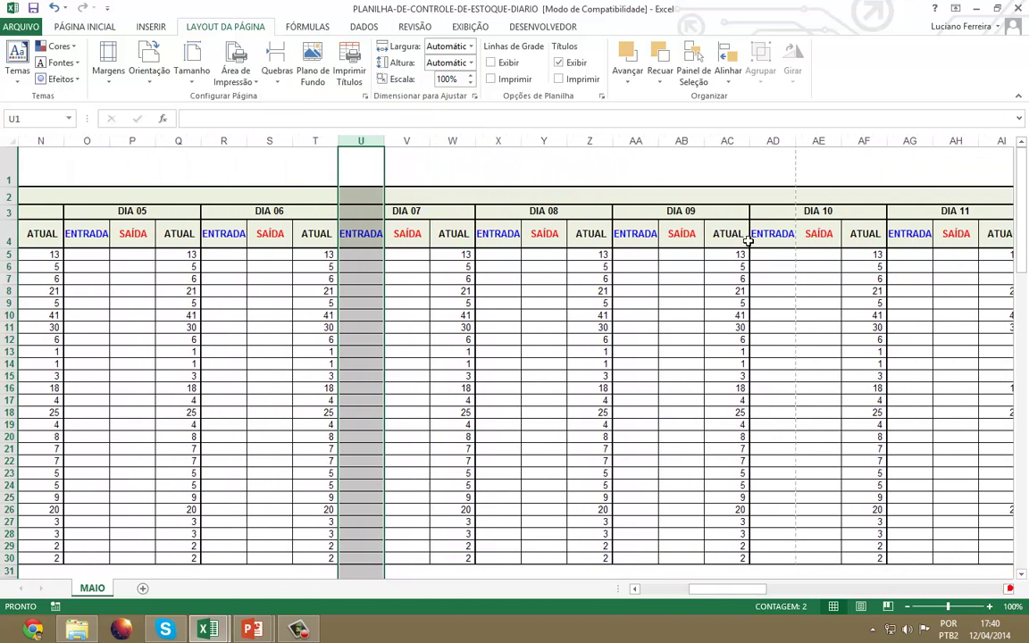
pyautogui.click(786, 142)
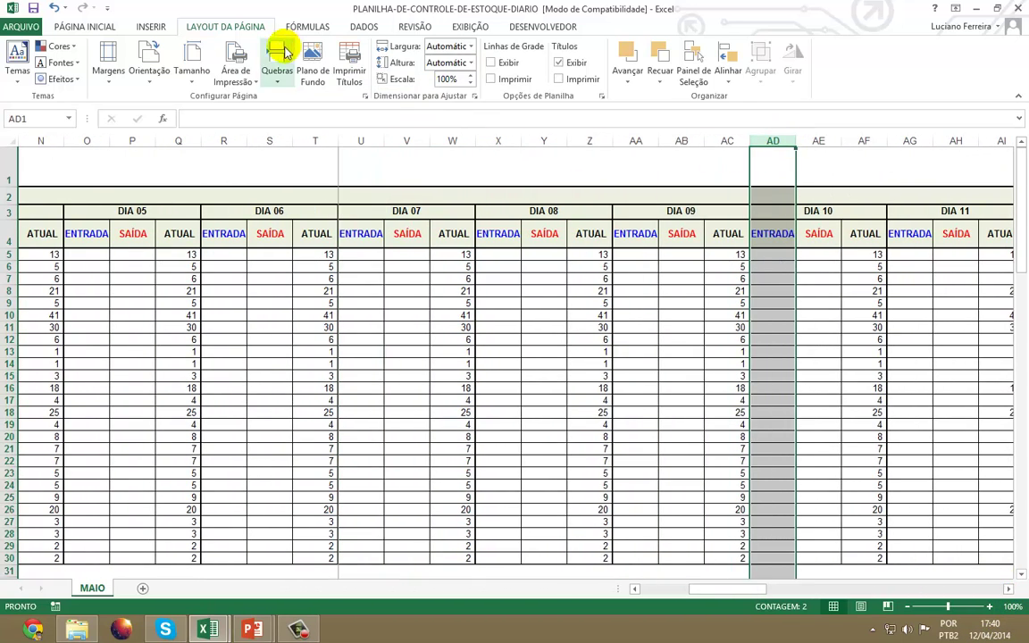
pyautogui.click(276, 64)
pyautogui.click(301, 114)
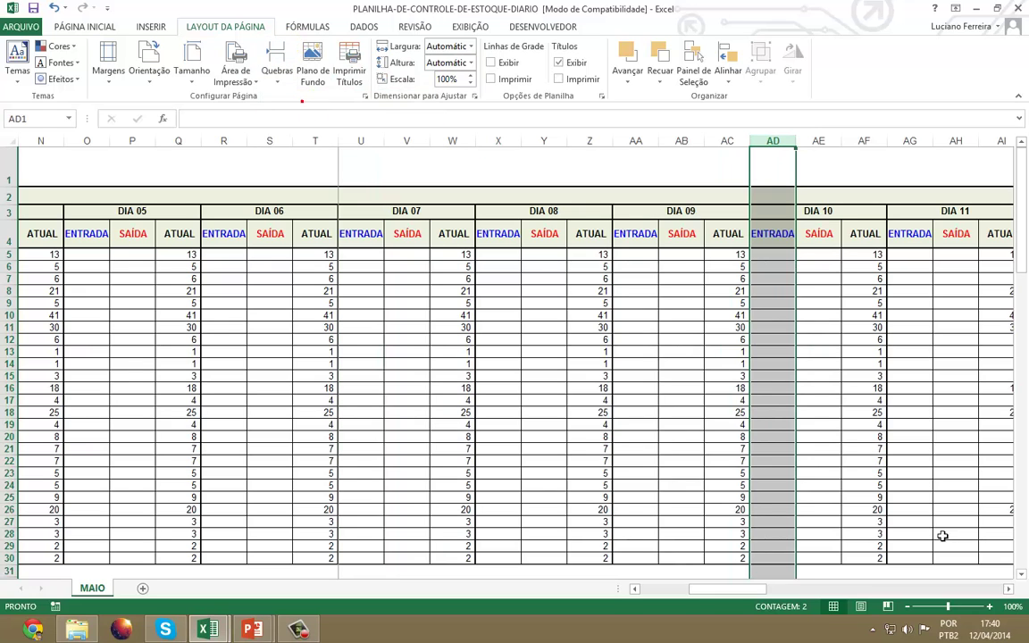
# Step: Insert a page break before column AM, at the start of the DIA 13 block
pyautogui.moveTo(1012, 591); pyautogui.dragTo(1017, 587)
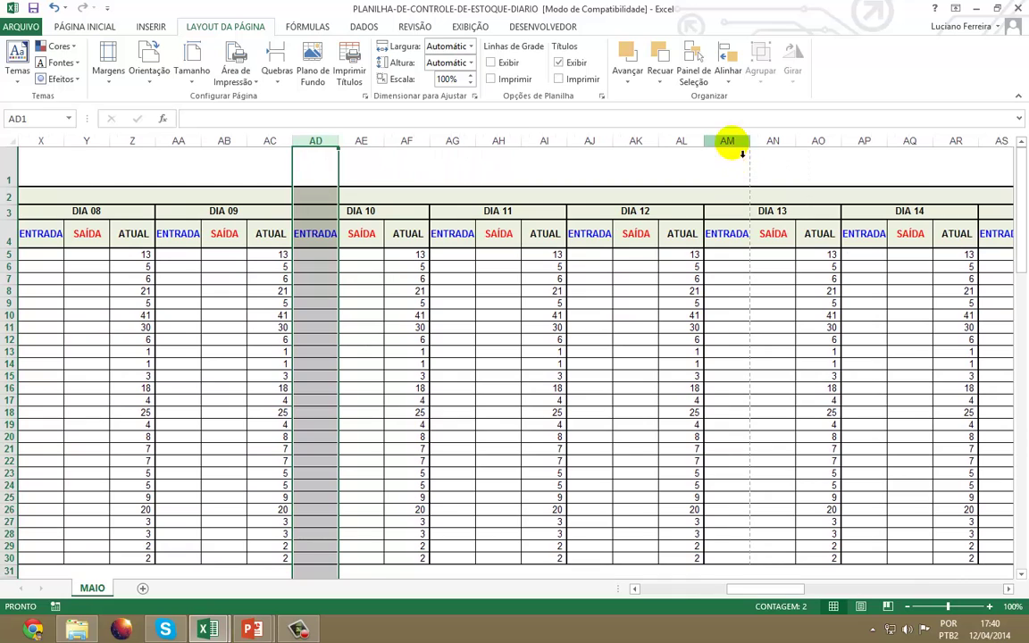
pyautogui.click(728, 143)
pyautogui.click(276, 71)
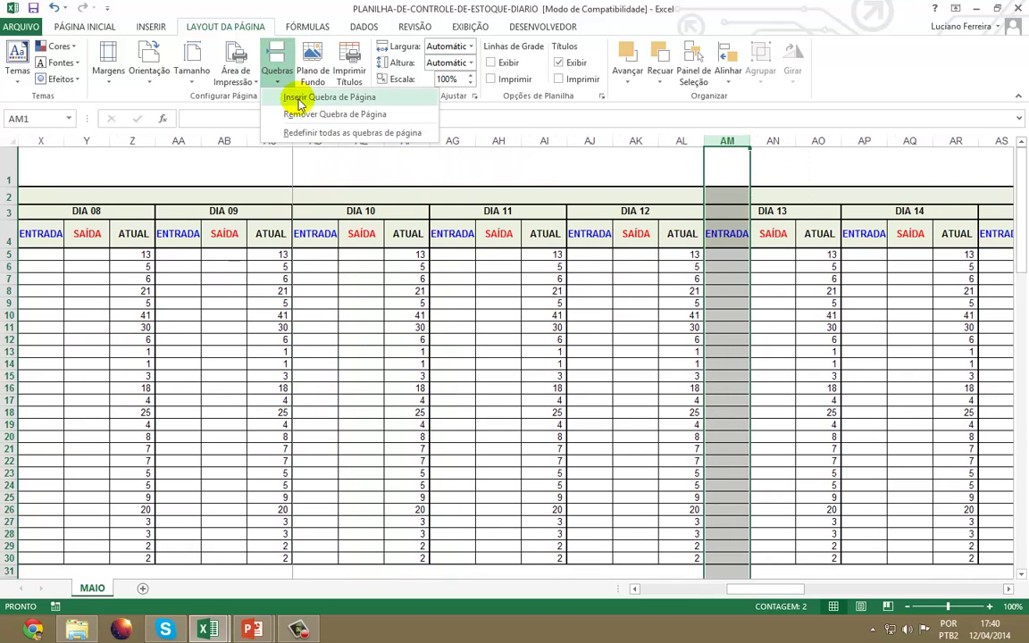
pyautogui.click(300, 104)
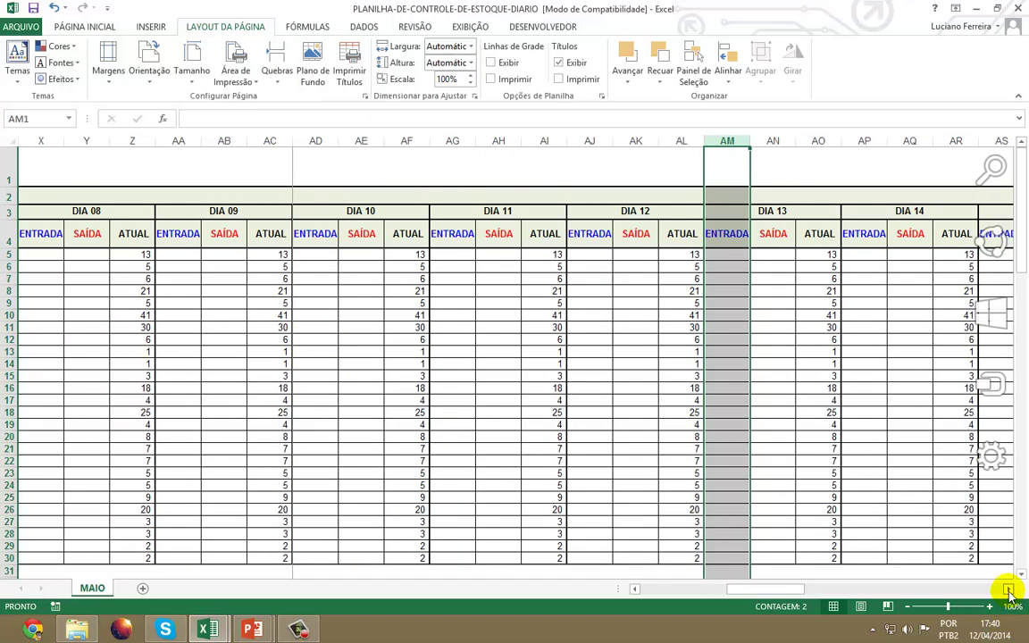
# Step: Insert a page break before column AV, at the start of the DIA 16 block
pyautogui.moveTo(1008, 591); pyautogui.dragTo(1011, 582)
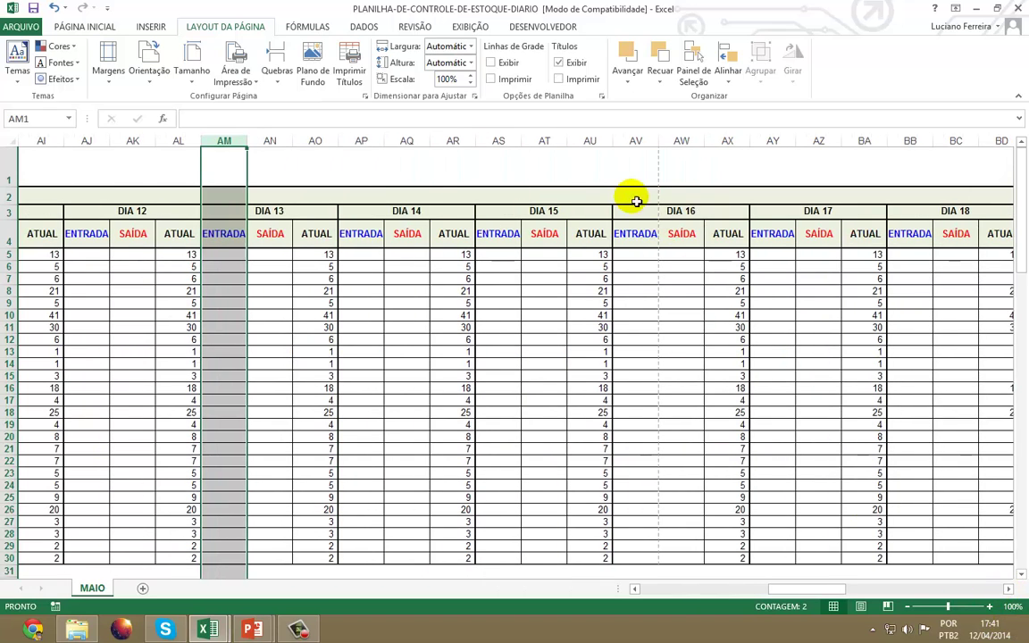
pyautogui.click(635, 141)
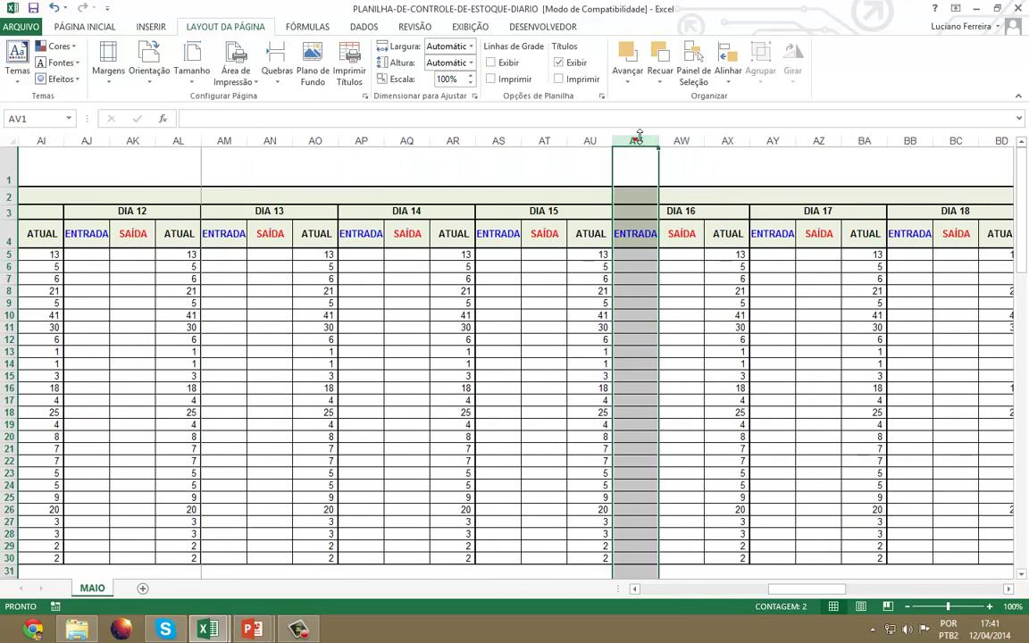
pyautogui.click(283, 71)
pyautogui.click(317, 102)
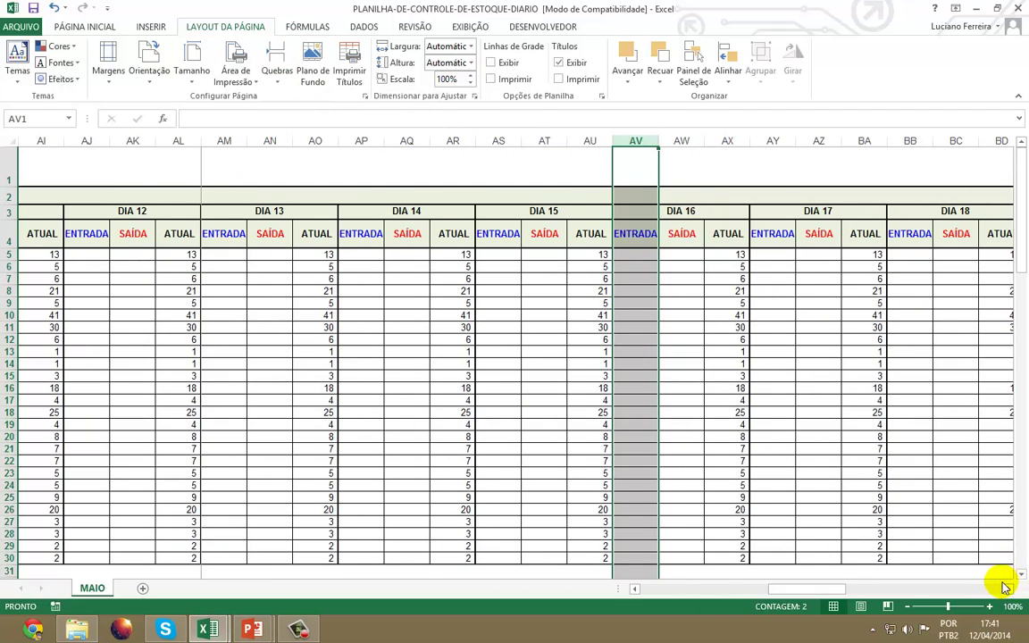
# Step: Insert a page break before column BE, at the start of the DIA 19 block
pyautogui.moveTo(1009, 590); pyautogui.dragTo(1010, 590)
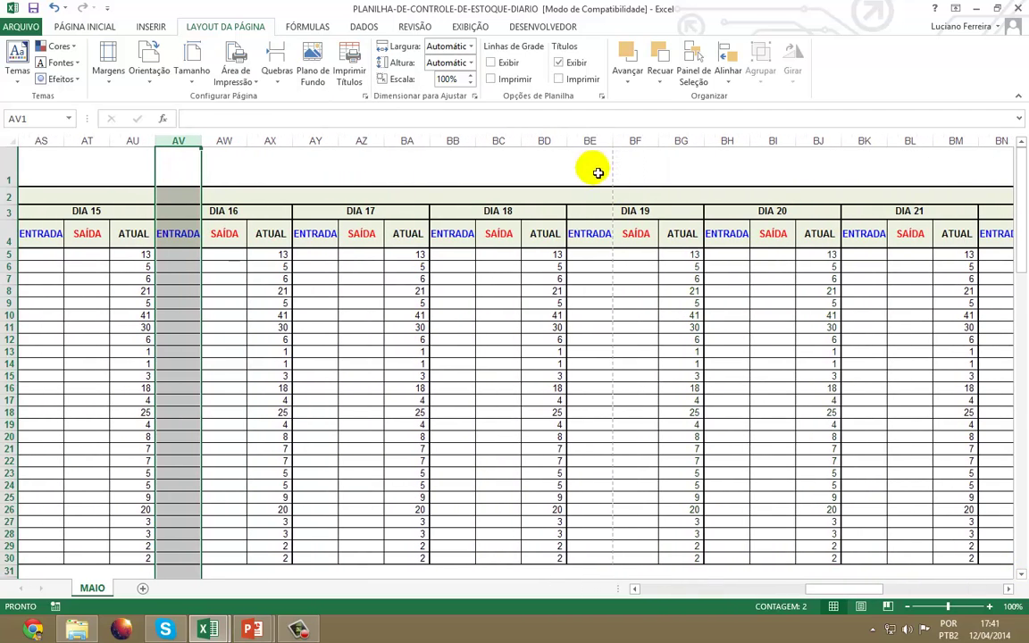
pyautogui.click(608, 145)
pyautogui.click(277, 72)
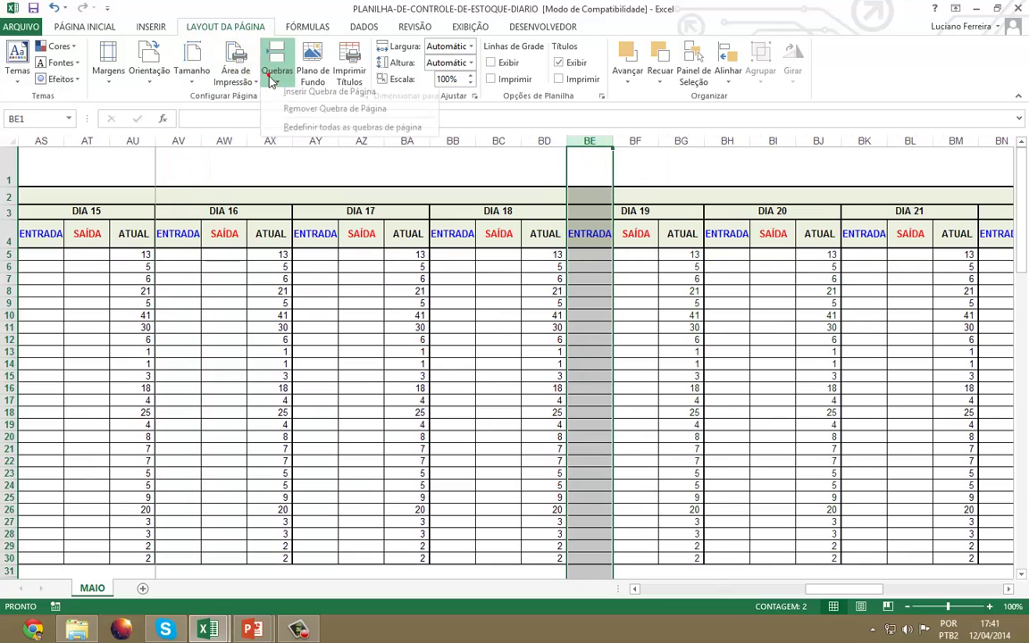
pyautogui.click(303, 99)
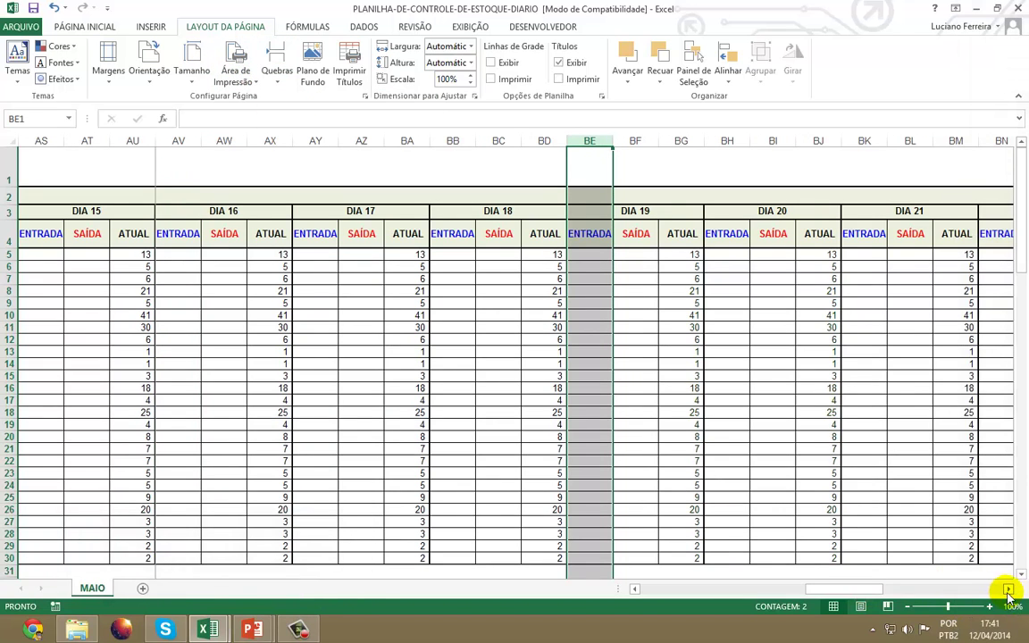
# Step: Insert a page break before column BN, at the start of the DIA 22 block
pyautogui.click(1008, 590)
pyautogui.click(1008, 590)
pyautogui.click(1008, 589)
pyautogui.click(1007, 590)
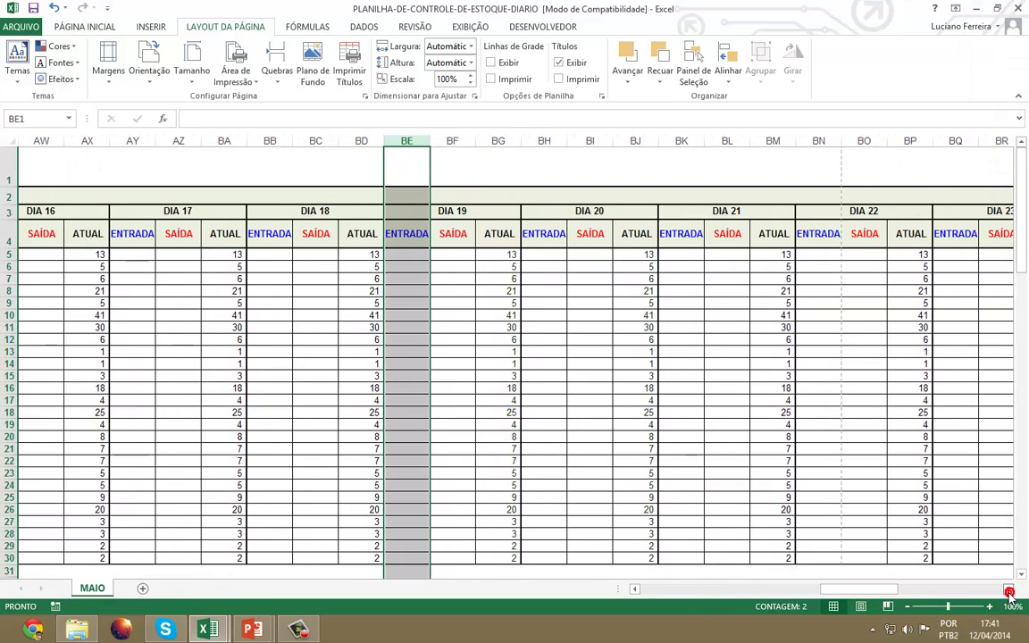
pyautogui.click(817, 142)
pyautogui.click(273, 70)
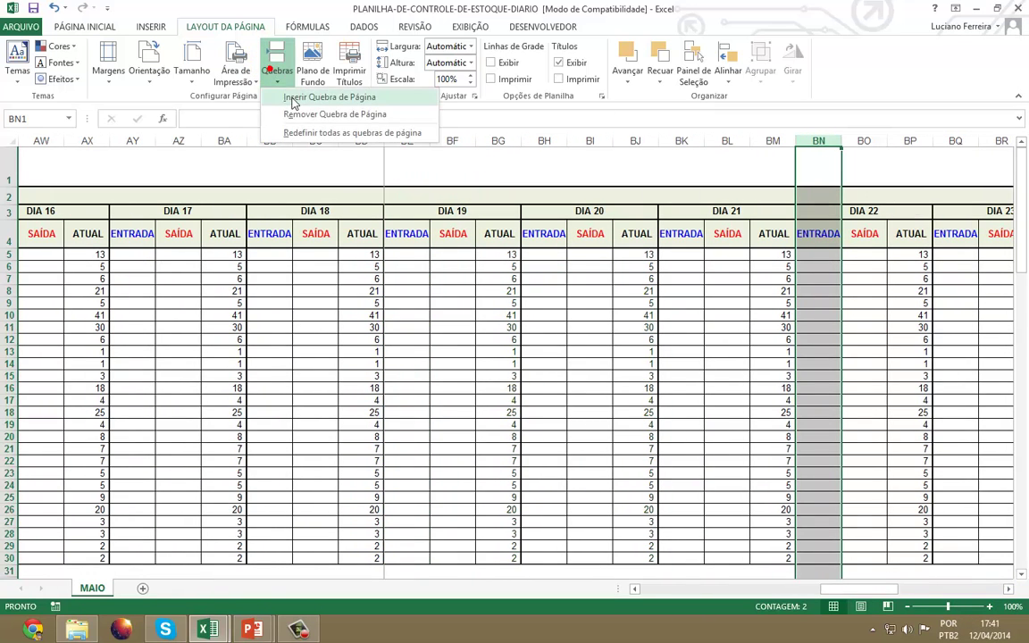
pyautogui.click(293, 98)
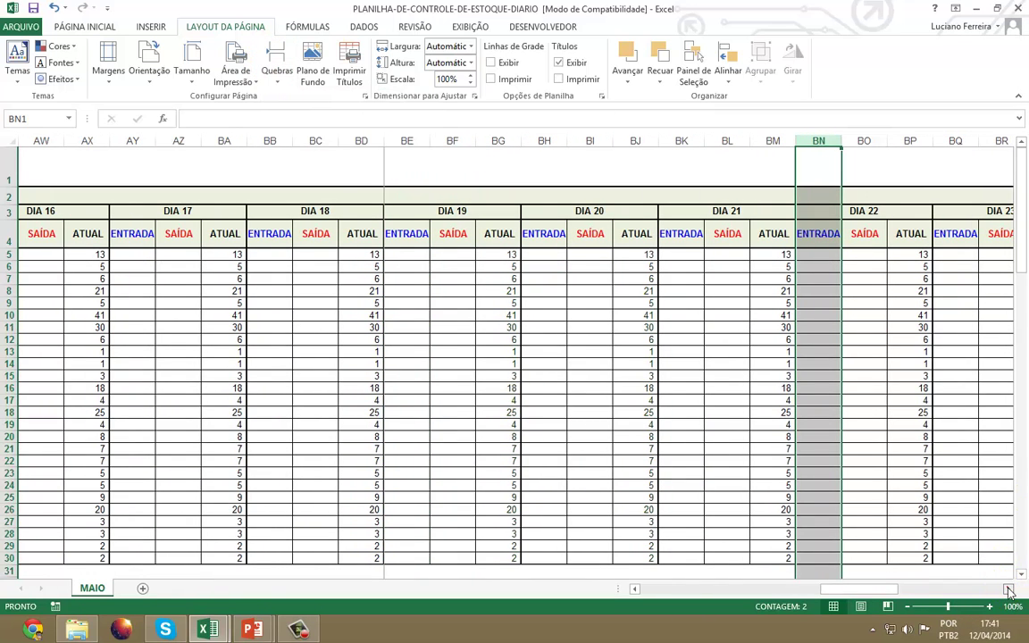
# Step: Insert a page break before column BW, at the start of the DIA 25 block
pyautogui.click(1008, 589)
pyautogui.click(1008, 590)
pyautogui.click(1008, 589)
pyautogui.click(1008, 589)
pyautogui.click(1008, 589)
pyautogui.click(1008, 589)
pyautogui.click(1008, 589)
pyautogui.click(1008, 589)
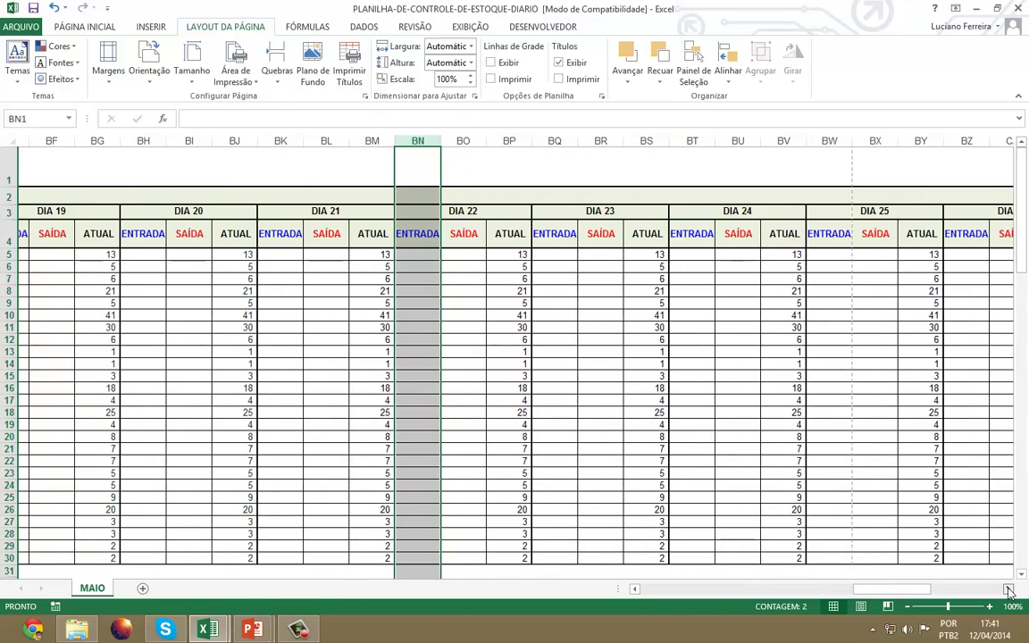
pyautogui.click(1008, 590)
pyautogui.click(773, 143)
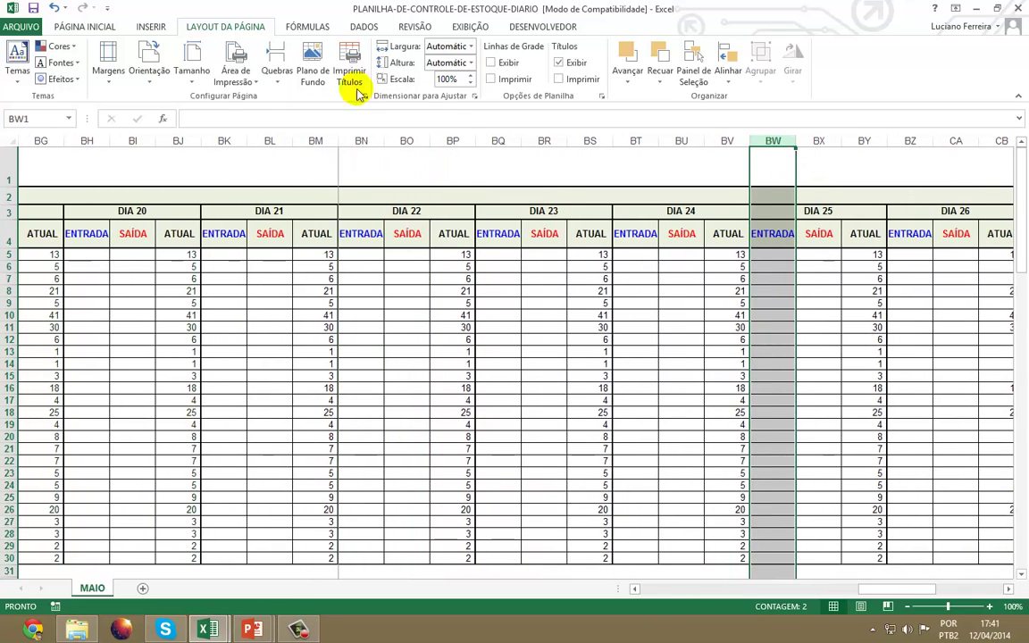
pyautogui.click(274, 72)
pyautogui.click(295, 97)
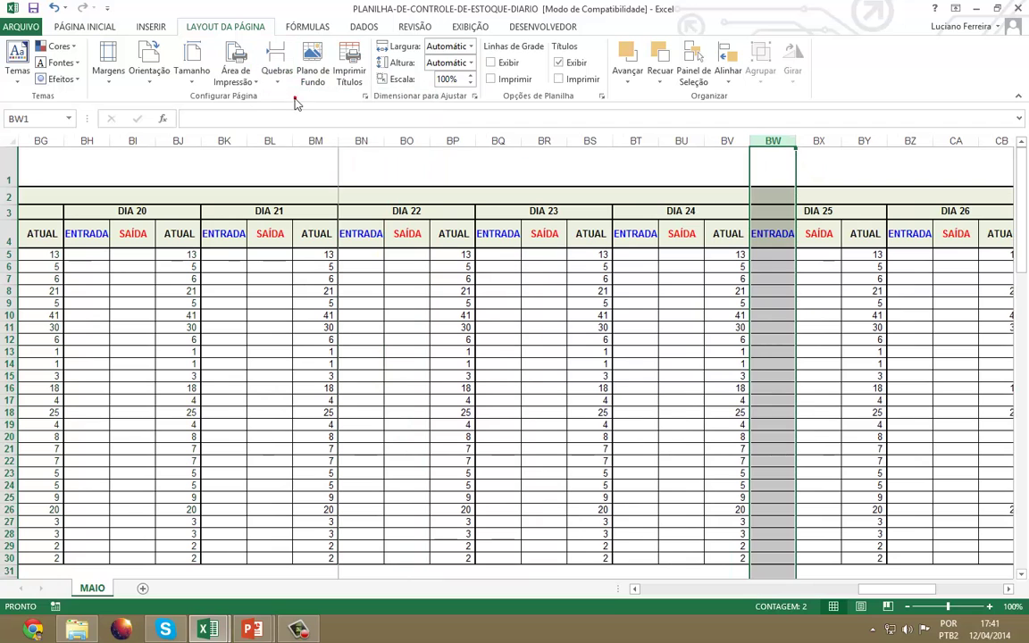
# Step: Insert a page break before column CF, at the start of the DIA 28 block
pyautogui.click(1009, 592)
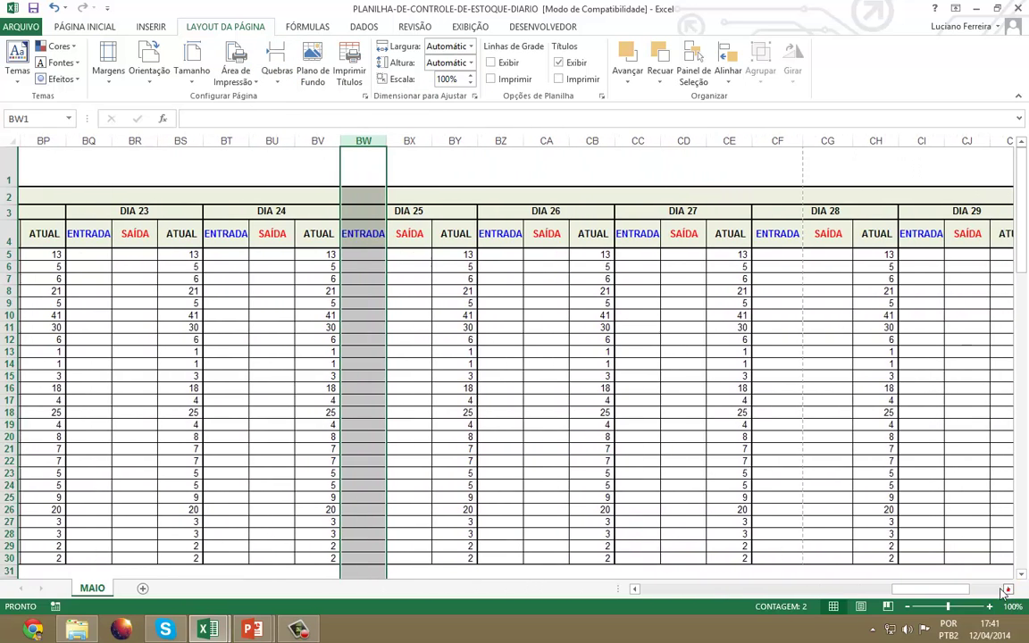
pyautogui.click(765, 141)
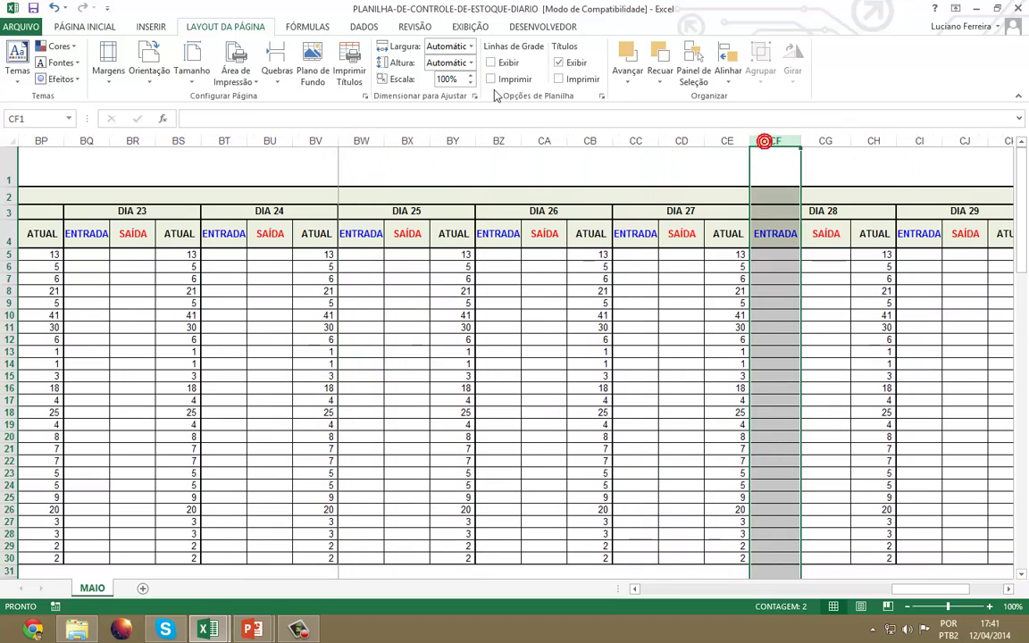
pyautogui.click(282, 82)
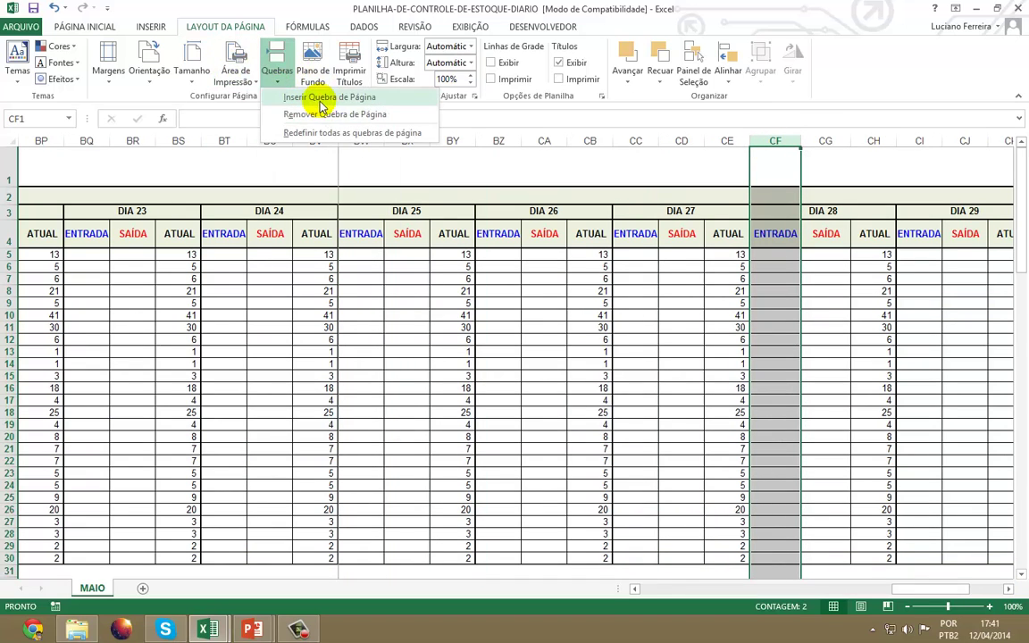
pyautogui.click(295, 97)
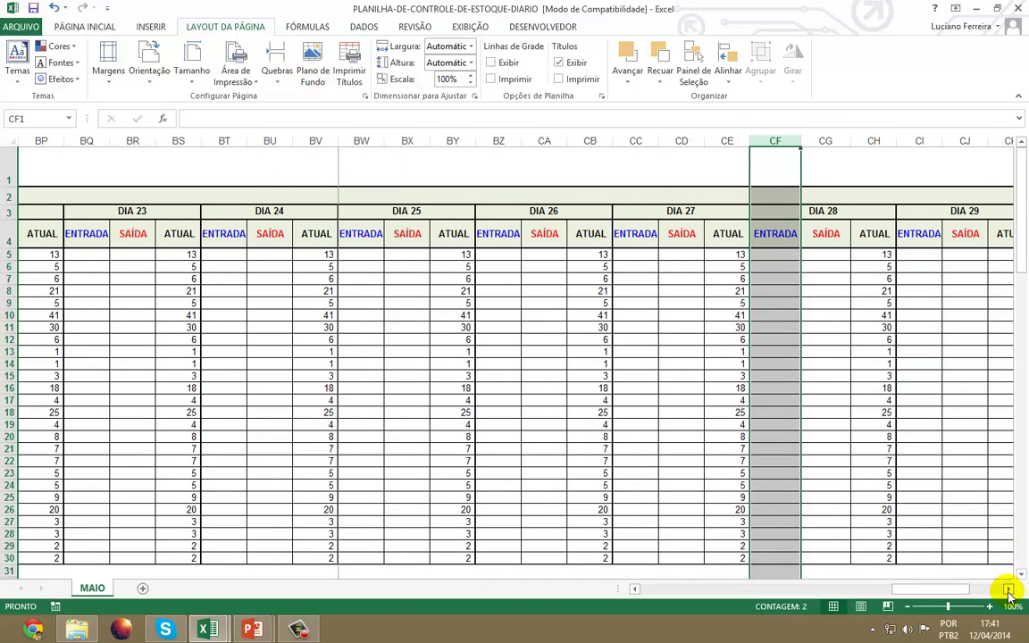
# Step: Insert a page break before column CO, at the start of the DIA 31 block
pyautogui.hscroll(8, 1008, 590)
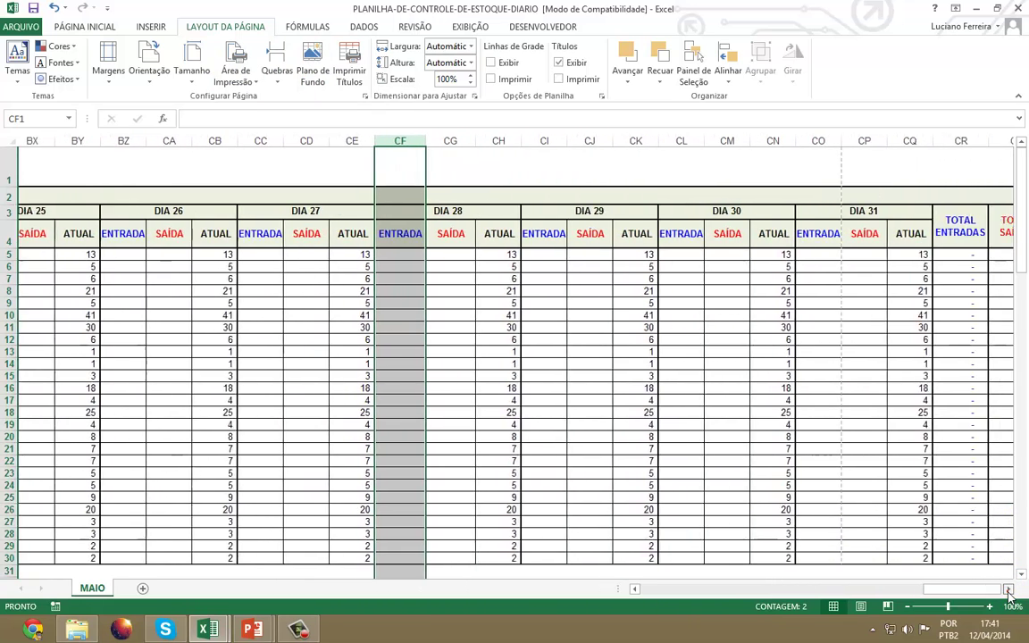
pyautogui.hscroll(2, 1008, 589)
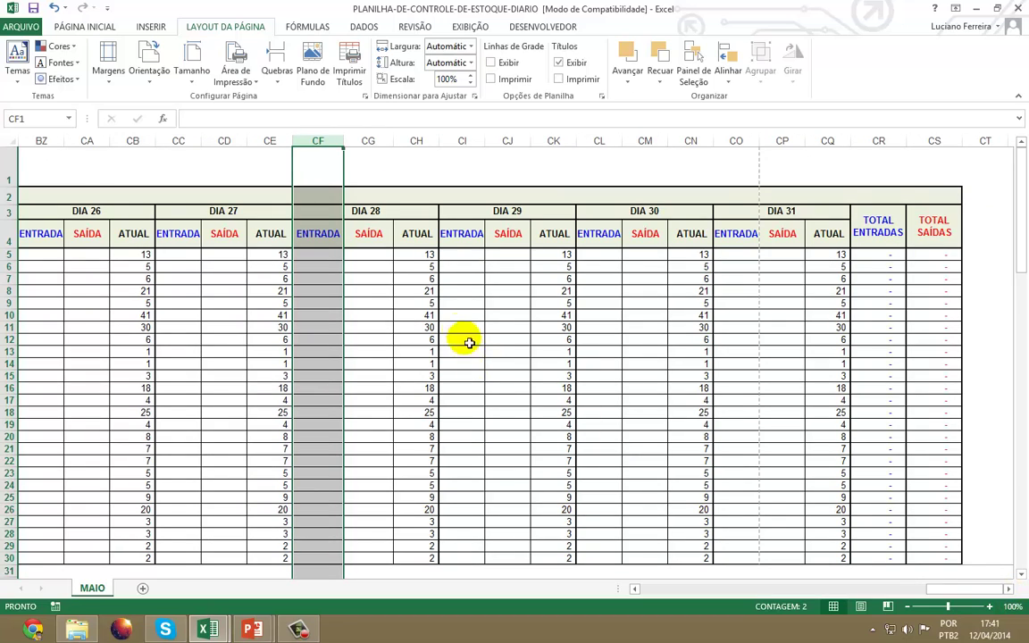
pyautogui.click(736, 143)
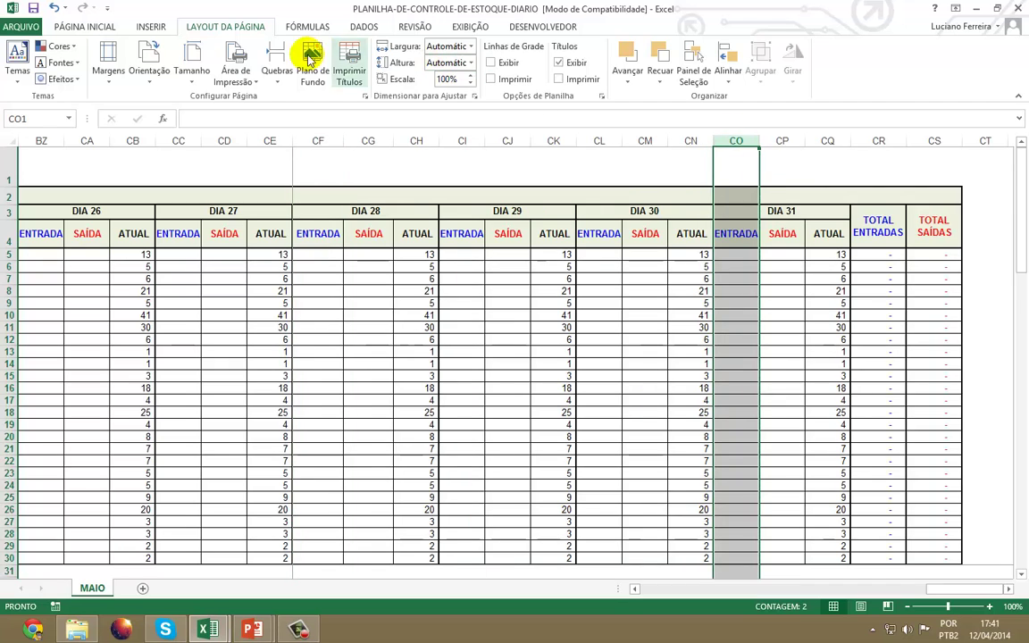
pyautogui.click(274, 79)
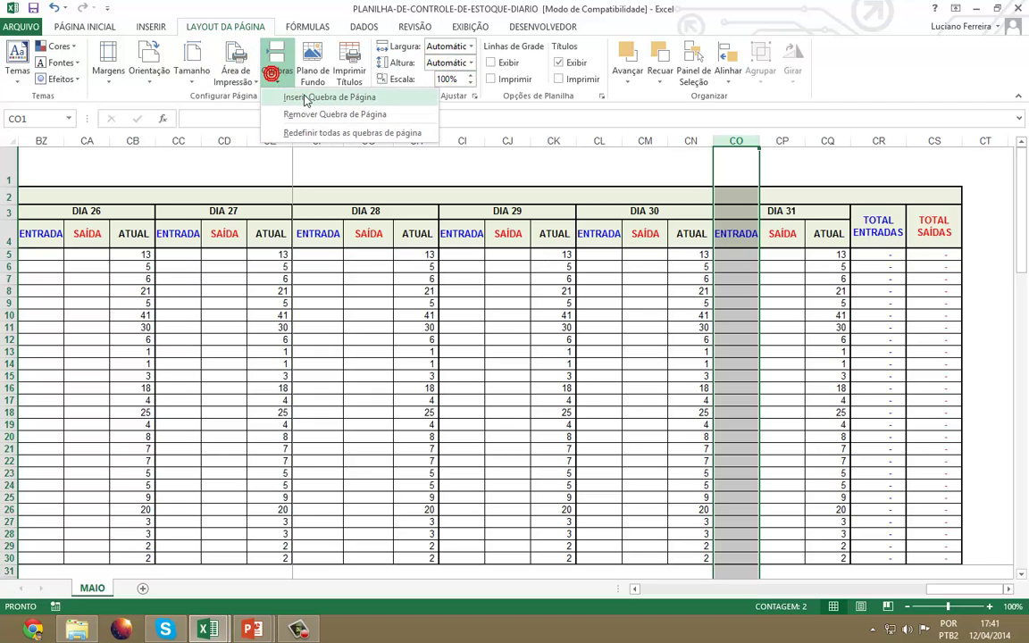
pyautogui.click(305, 97)
pyautogui.click(896, 328)
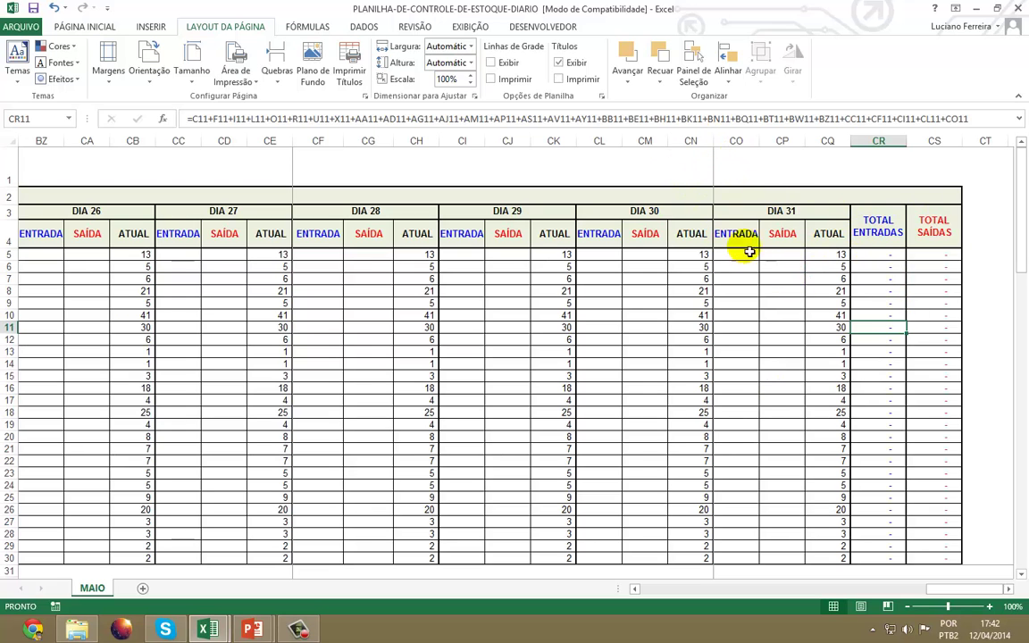
# Step: Review the print preview from the first page to the last, checking the day blocks and repeated titles on each page
pyautogui.moveTo(935, 589); pyautogui.dragTo(643, 592)
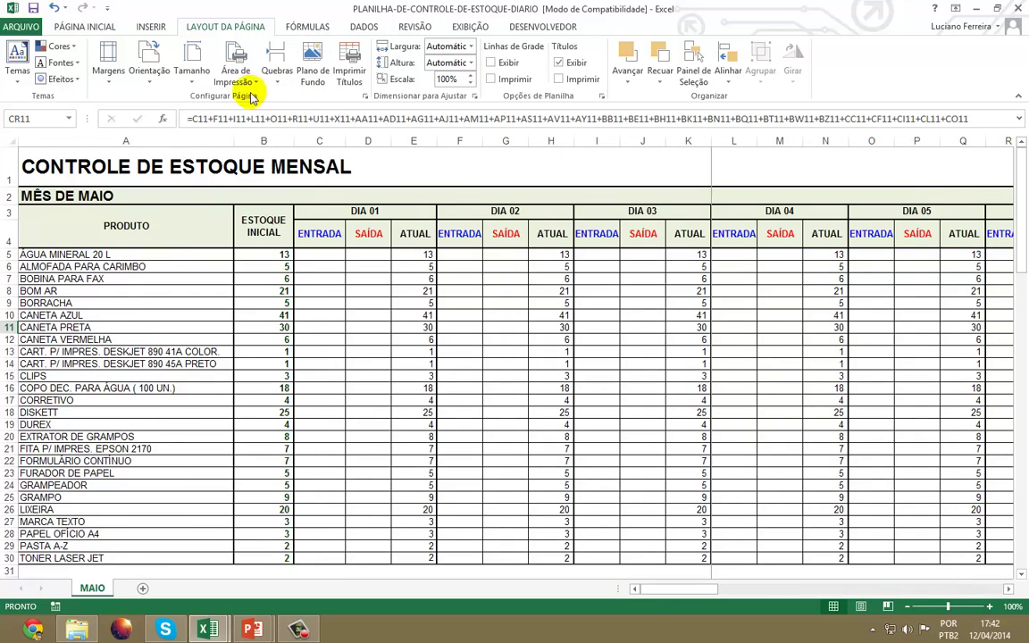
pyautogui.click(25, 28)
pyautogui.click(47, 200)
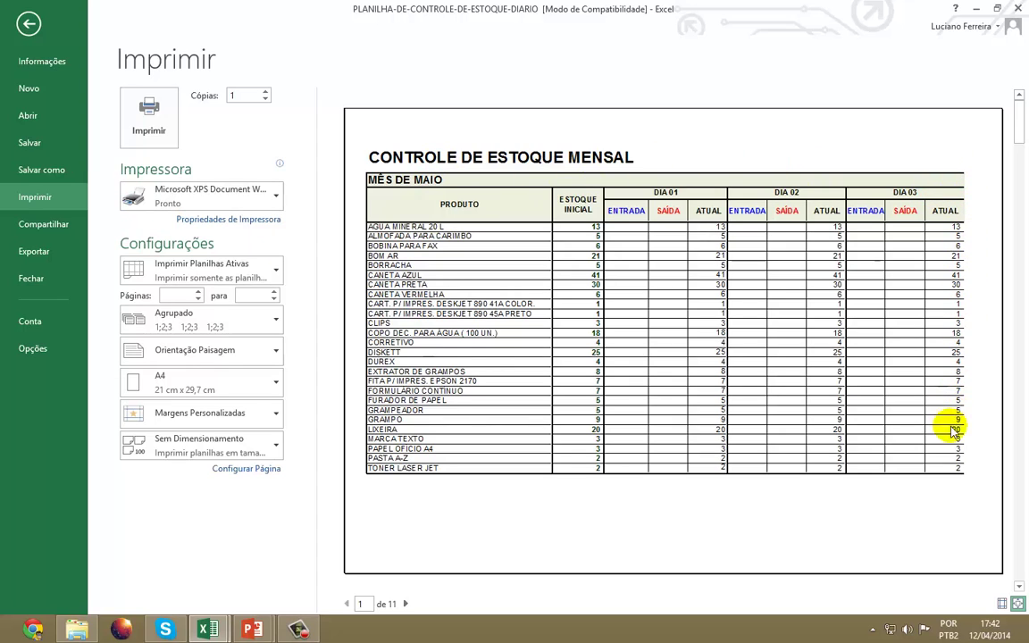
pyautogui.click(405, 604)
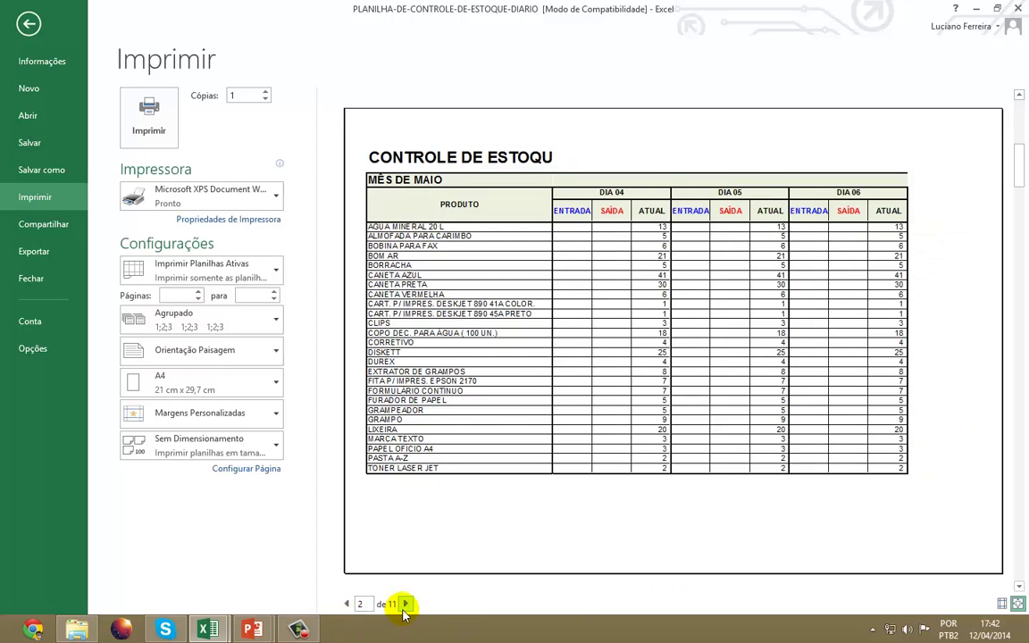
pyautogui.click(406, 604)
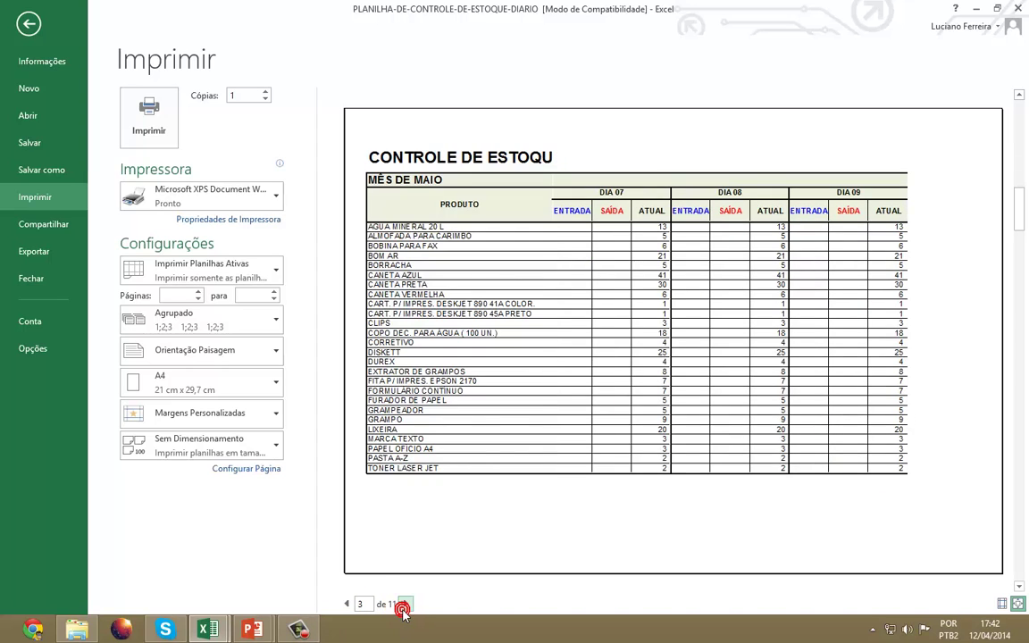
pyautogui.click(406, 604)
pyautogui.click(406, 604)
pyautogui.click(406, 604)
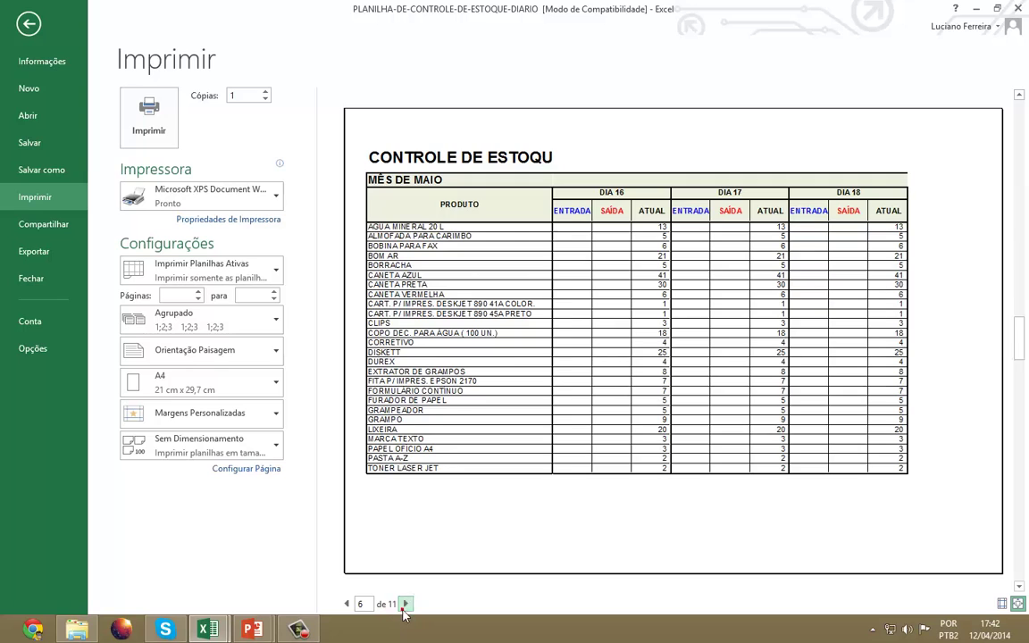
pyautogui.click(406, 604)
pyautogui.click(406, 604)
pyautogui.click(406, 604)
pyautogui.click(405, 604)
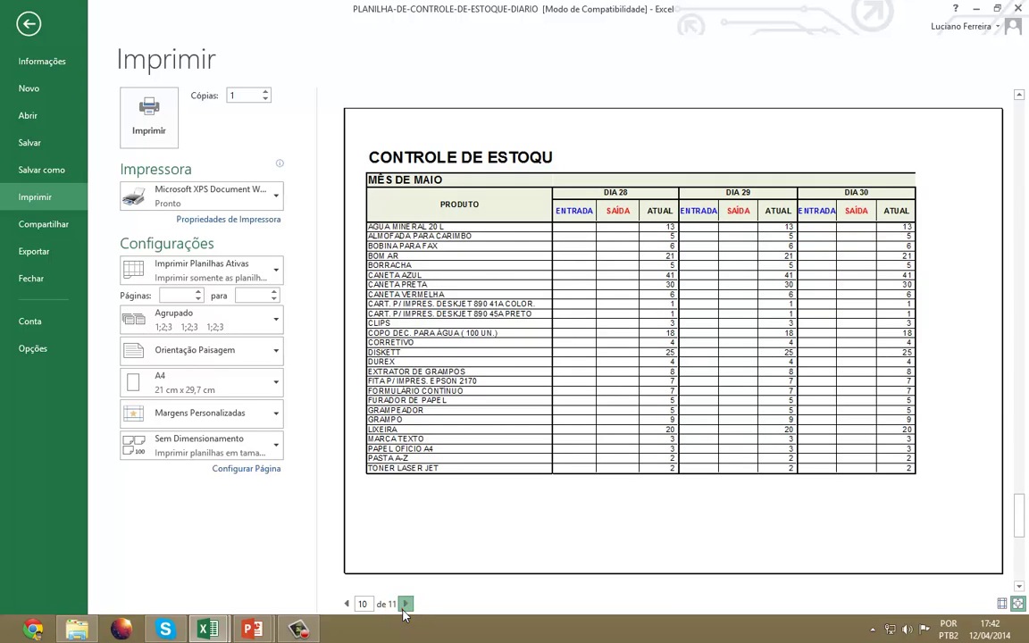
pyautogui.click(405, 605)
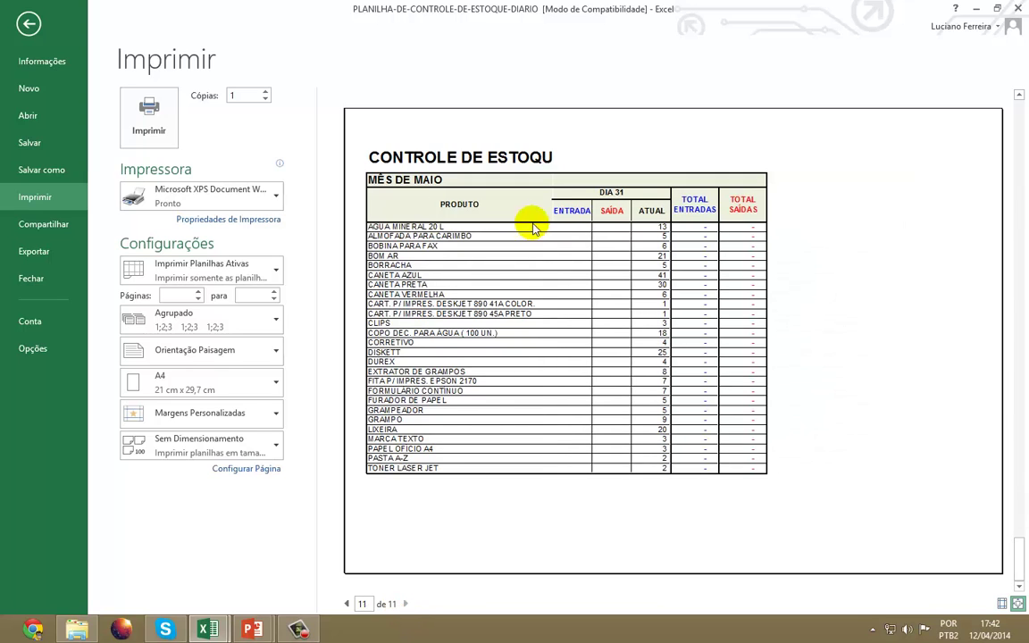
# Step: Return to the first preview page and compare its sheet title with the title on pages 2 and 3
pyautogui.click(348, 605)
pyautogui.click(347, 605)
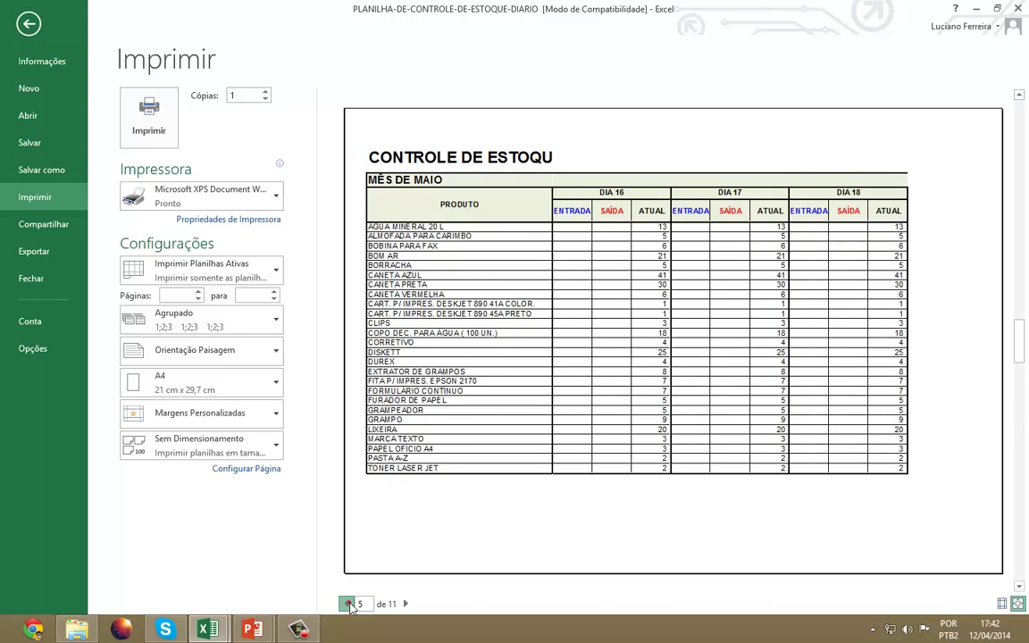
pyautogui.click(347, 605)
pyautogui.click(348, 605)
pyautogui.click(347, 605)
pyautogui.click(348, 605)
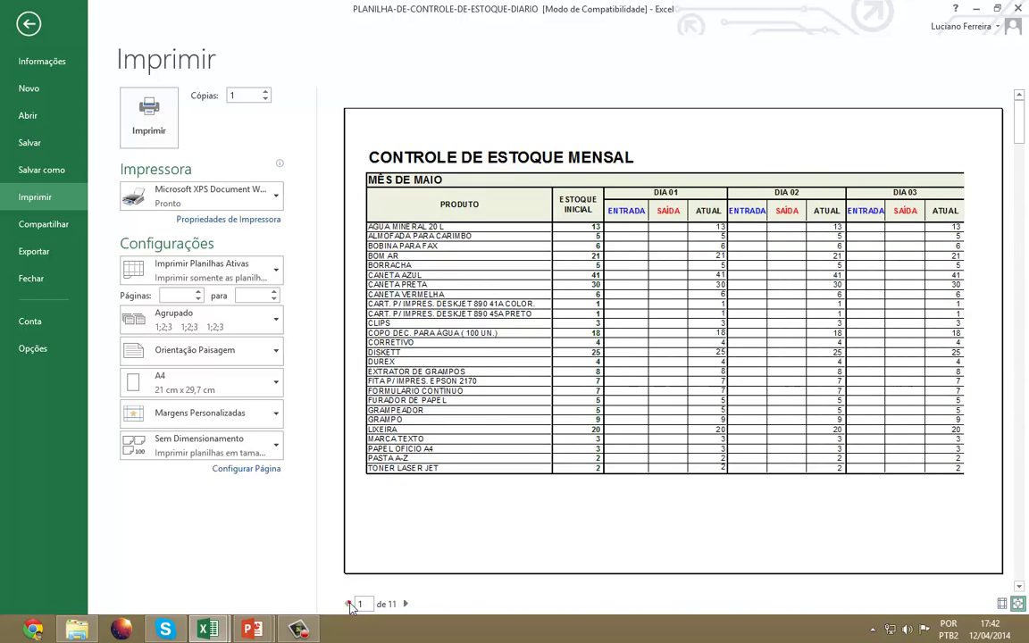
pyautogui.click(406, 607)
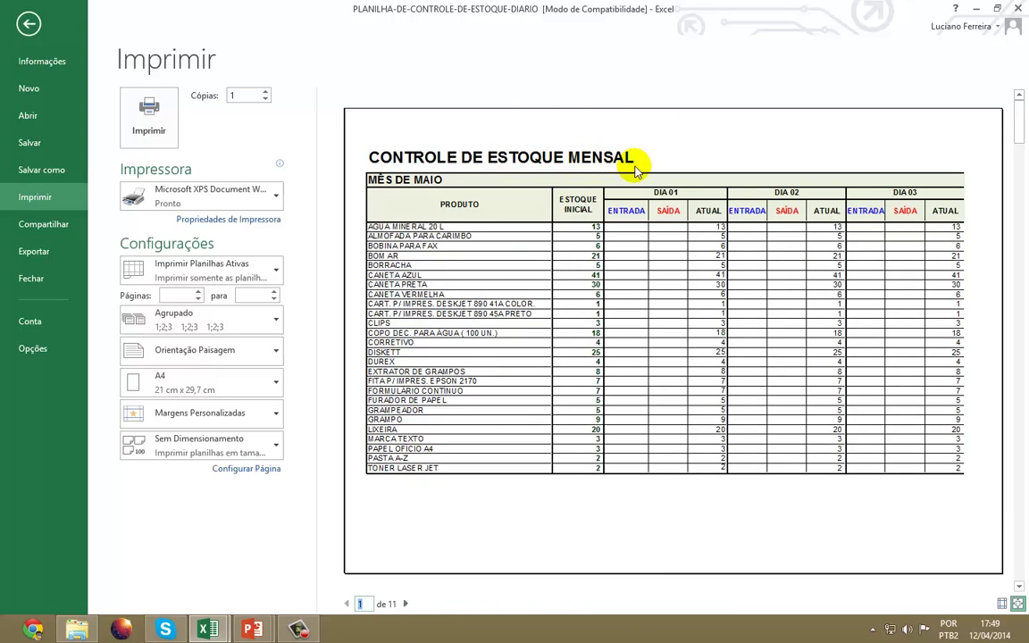
pyautogui.click(406, 604)
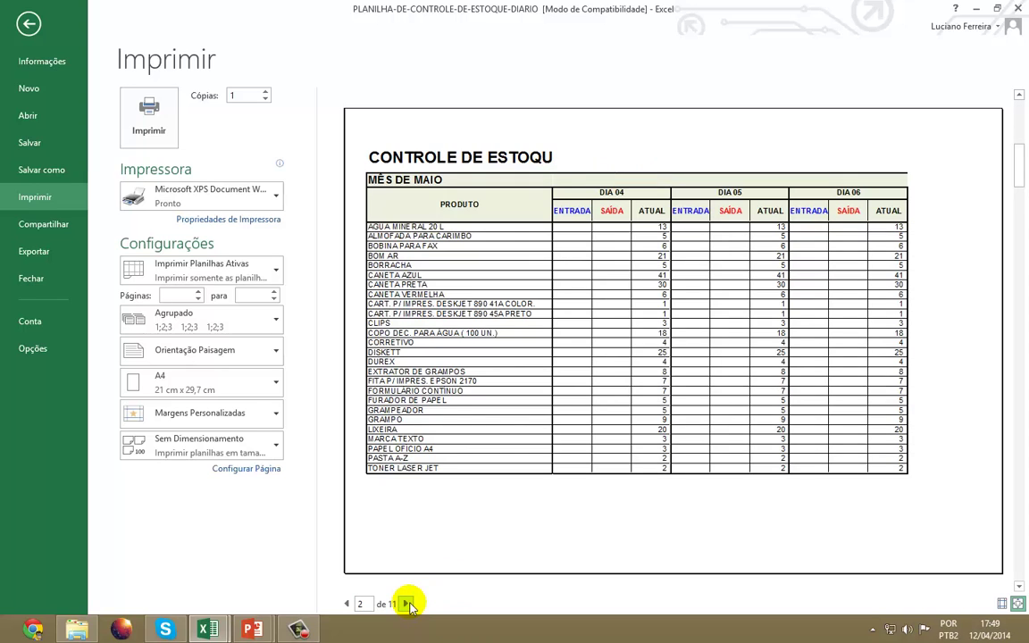
pyautogui.click(408, 604)
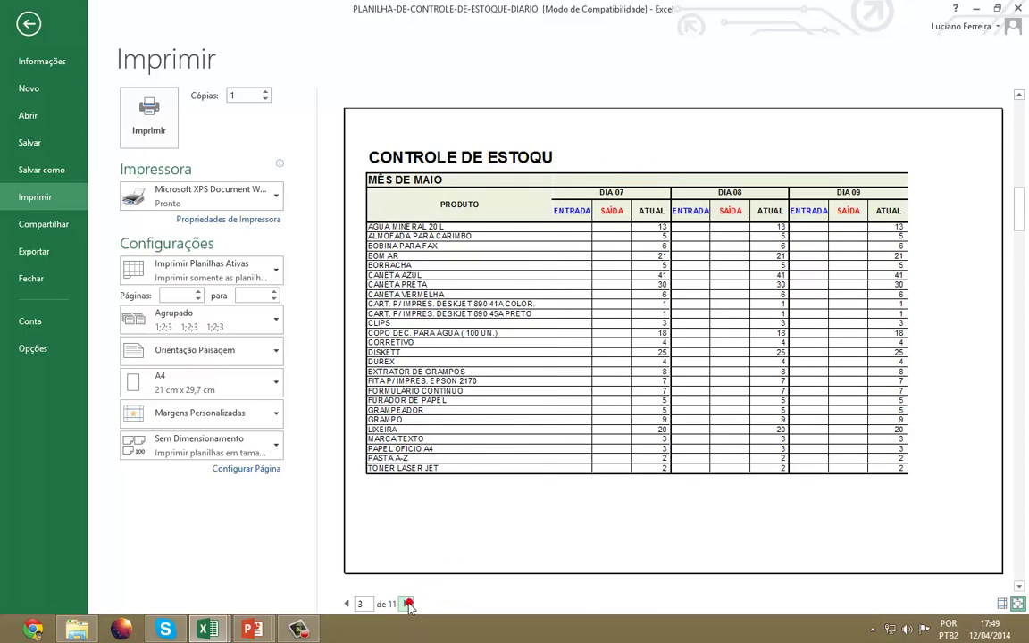
pyautogui.click(347, 604)
pyautogui.click(346, 604)
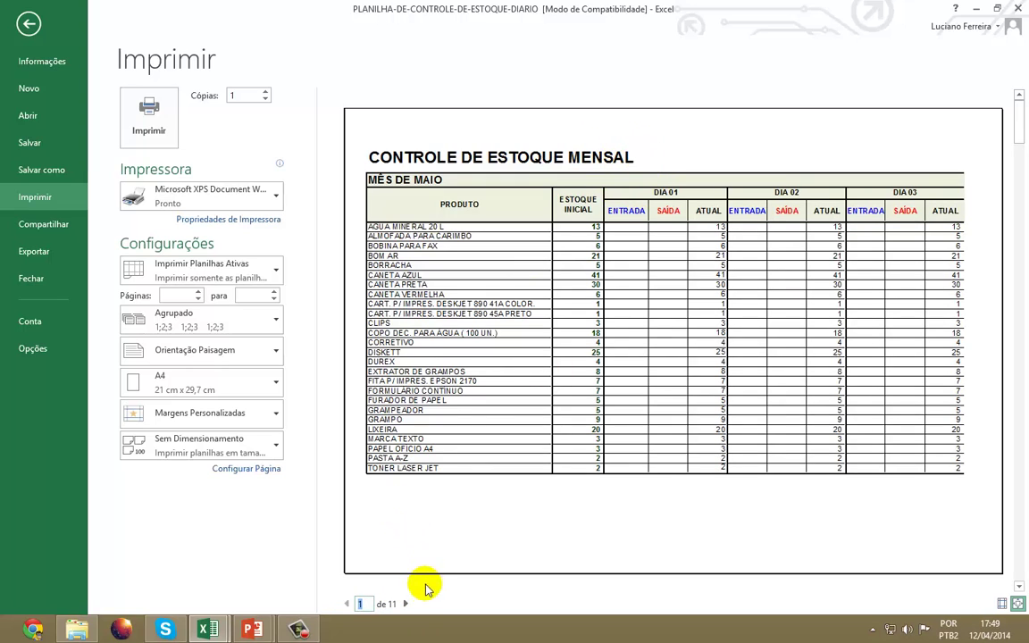
pyautogui.click(405, 605)
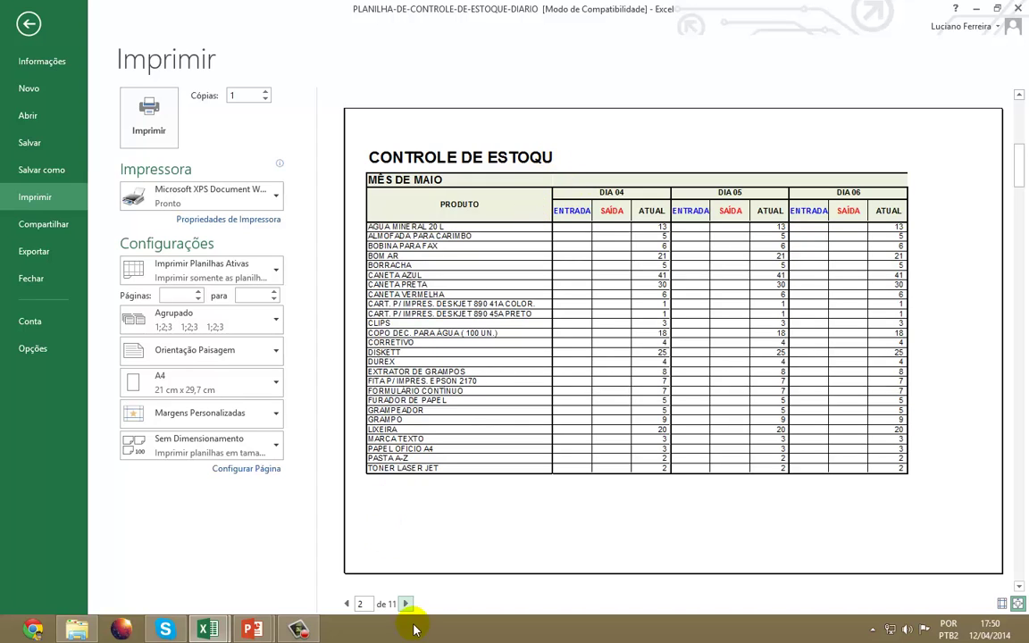
pyautogui.click(348, 605)
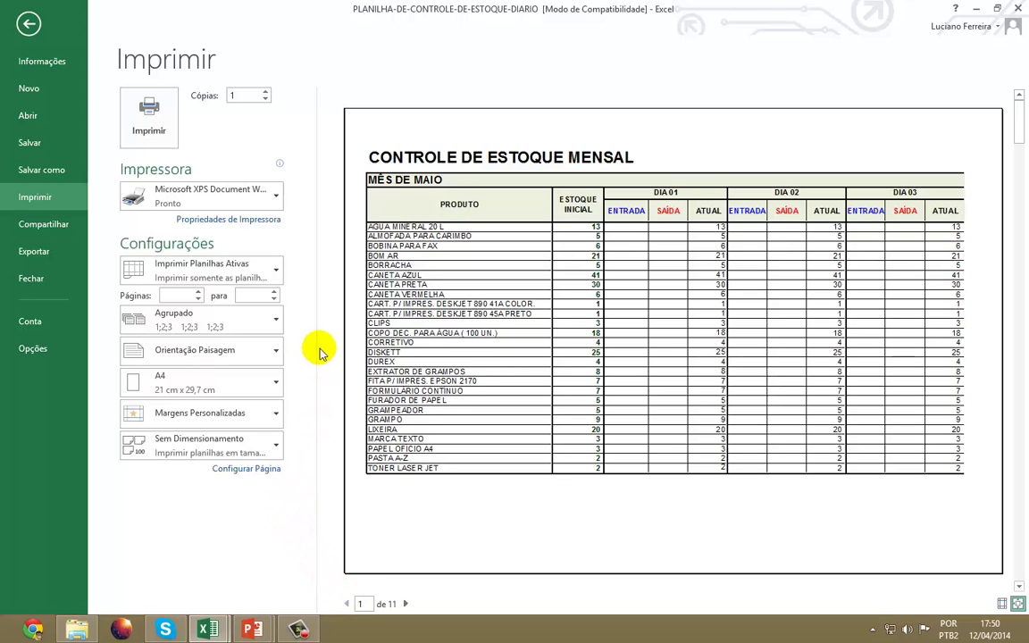
# Step: Reduce the font size of the sheet title in cell A1 to 12 to fit it within column A
pyautogui.click(27, 25)
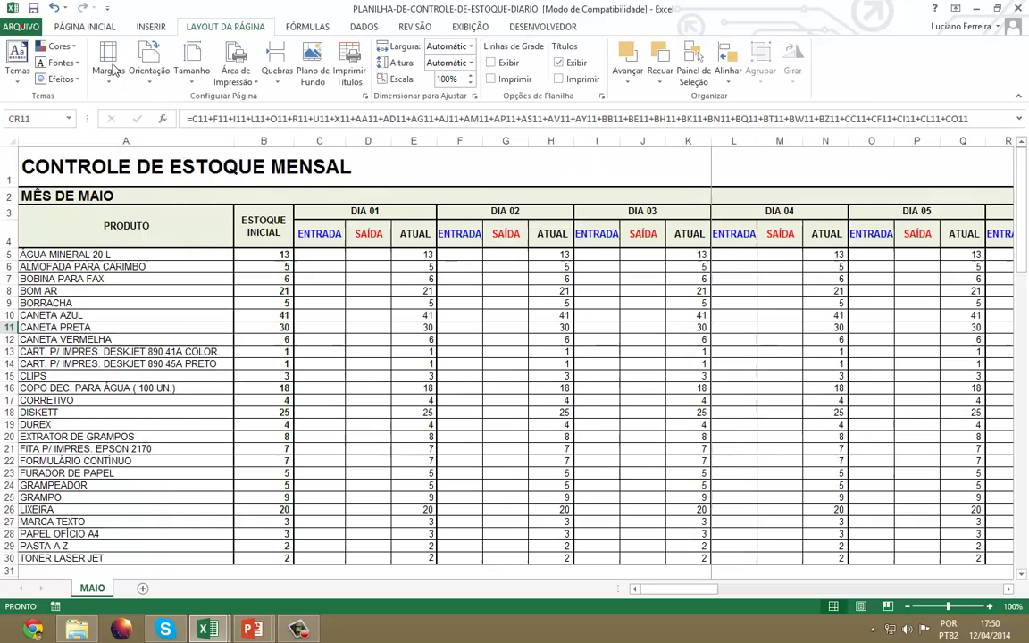
pyautogui.click(228, 168)
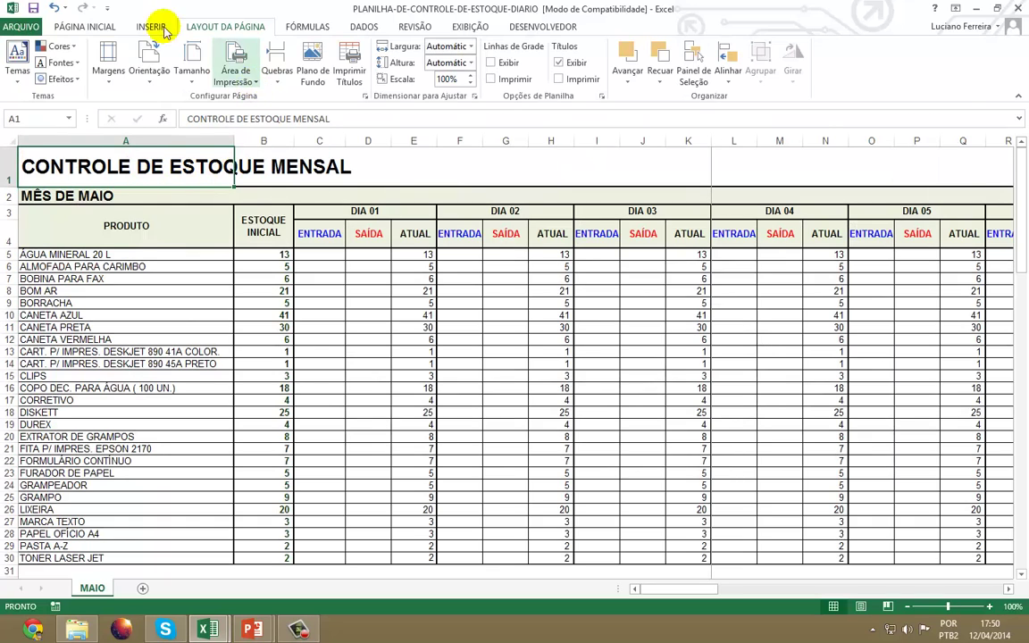
pyautogui.click(86, 26)
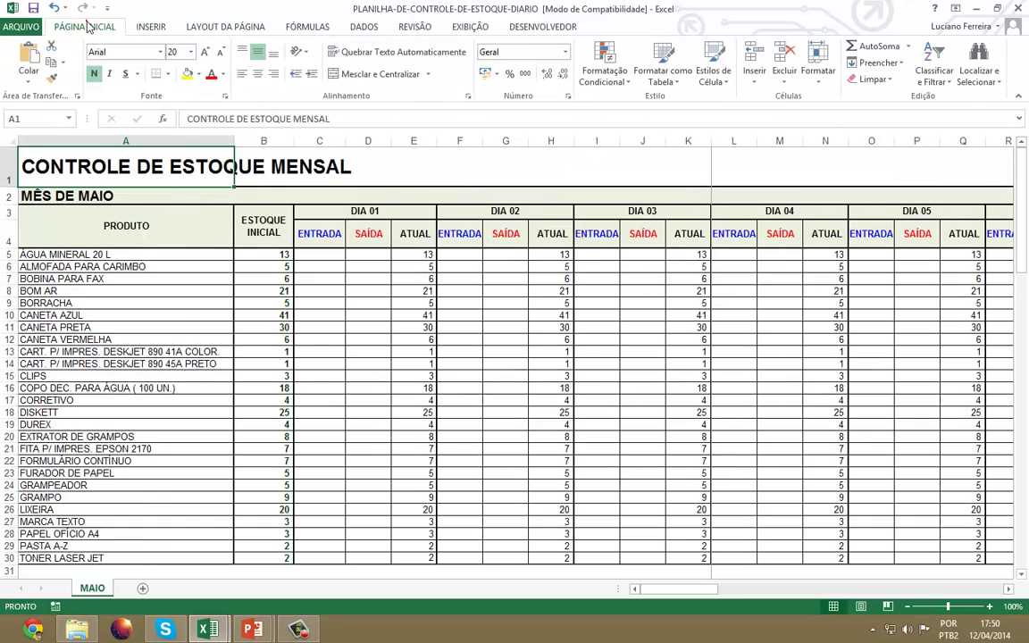
pyautogui.click(222, 55)
pyautogui.click(223, 55)
pyautogui.click(223, 55)
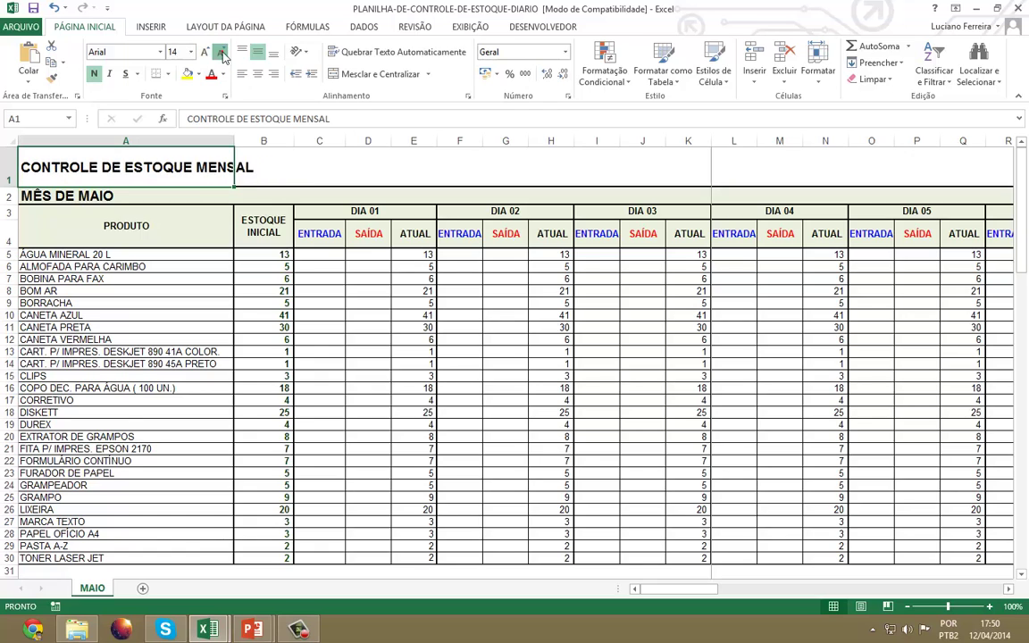
pyautogui.click(222, 54)
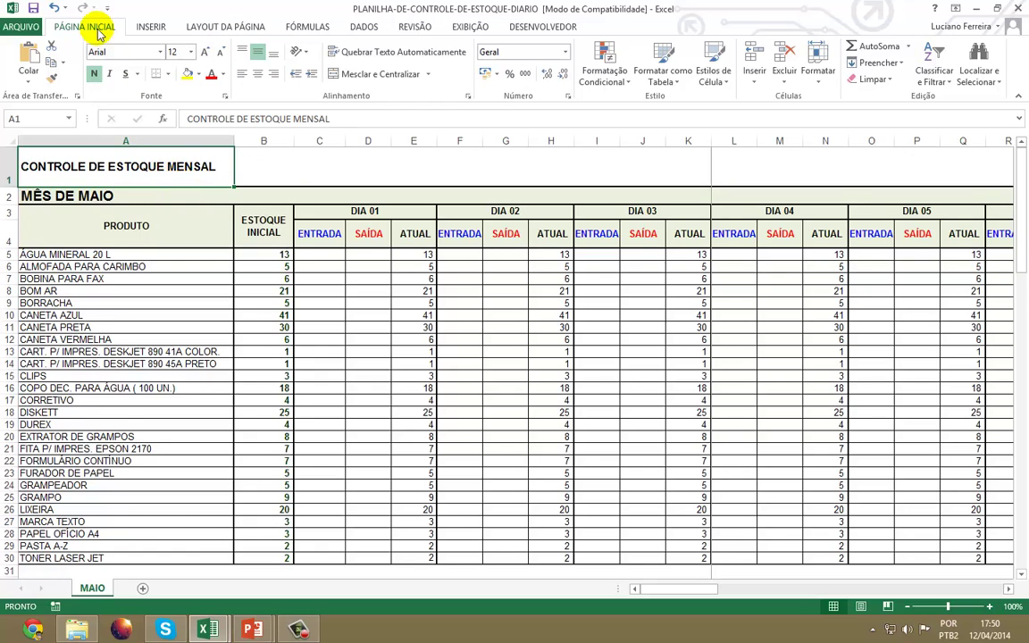
# Step: Check the resized sheet title on the preview pages through to the last page
pyautogui.click(21, 26)
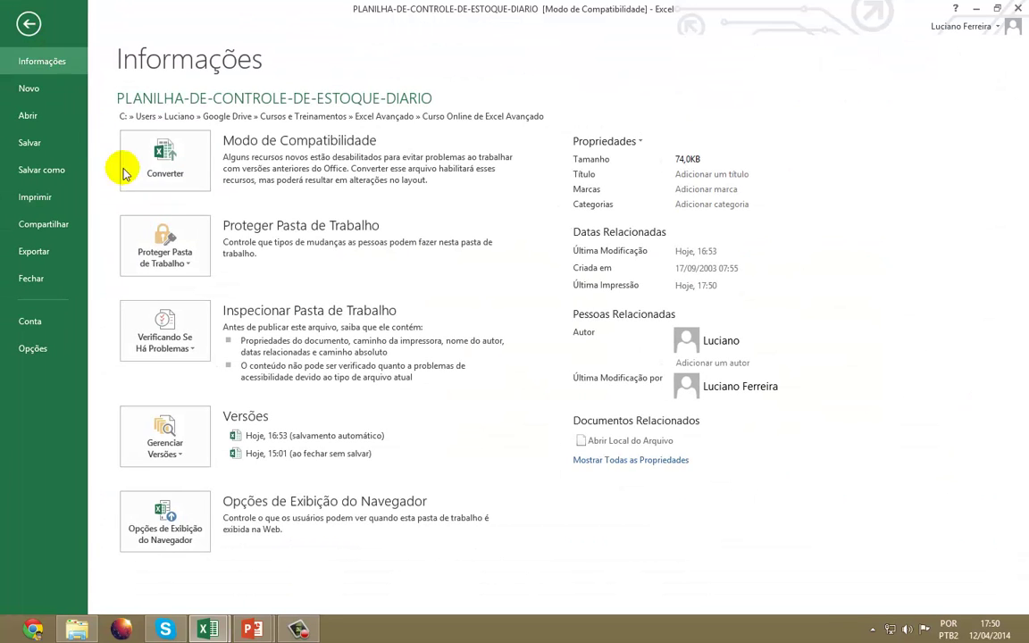
pyautogui.click(42, 196)
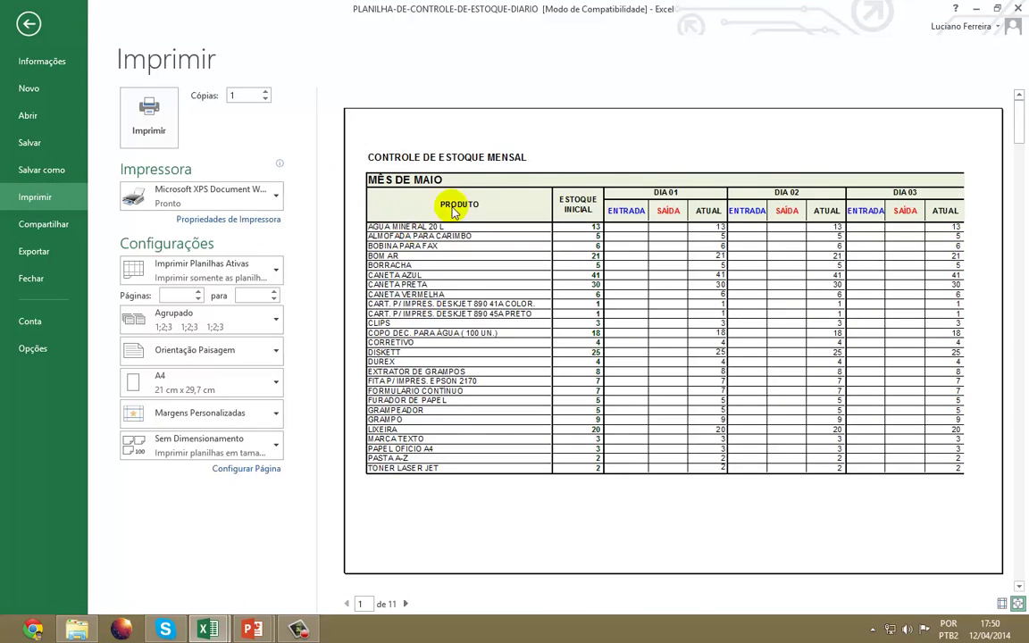
pyautogui.click(405, 604)
pyautogui.click(405, 604)
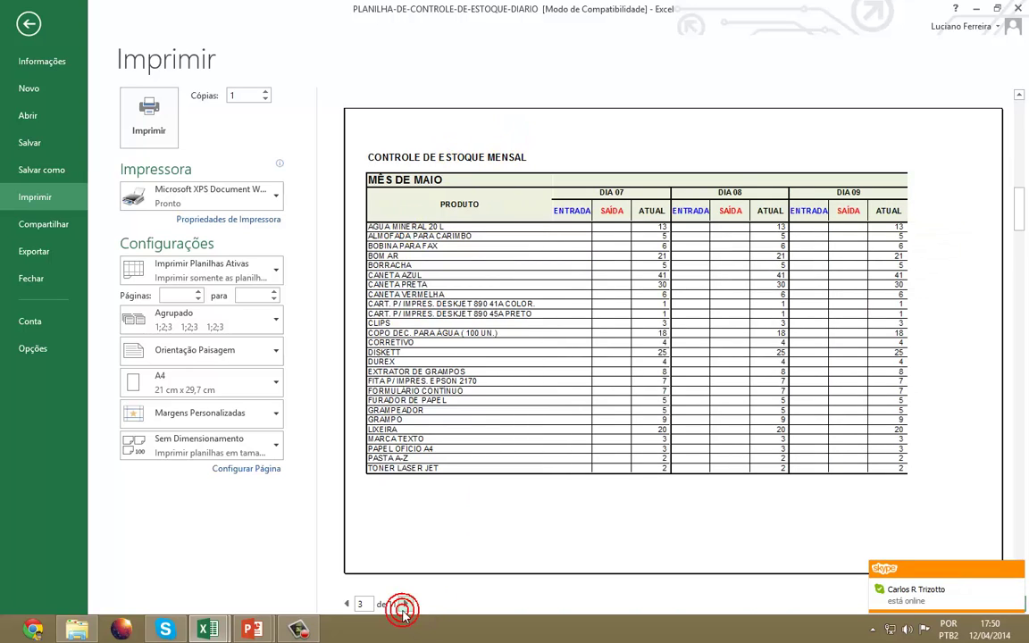
pyautogui.click(405, 605)
pyautogui.click(404, 605)
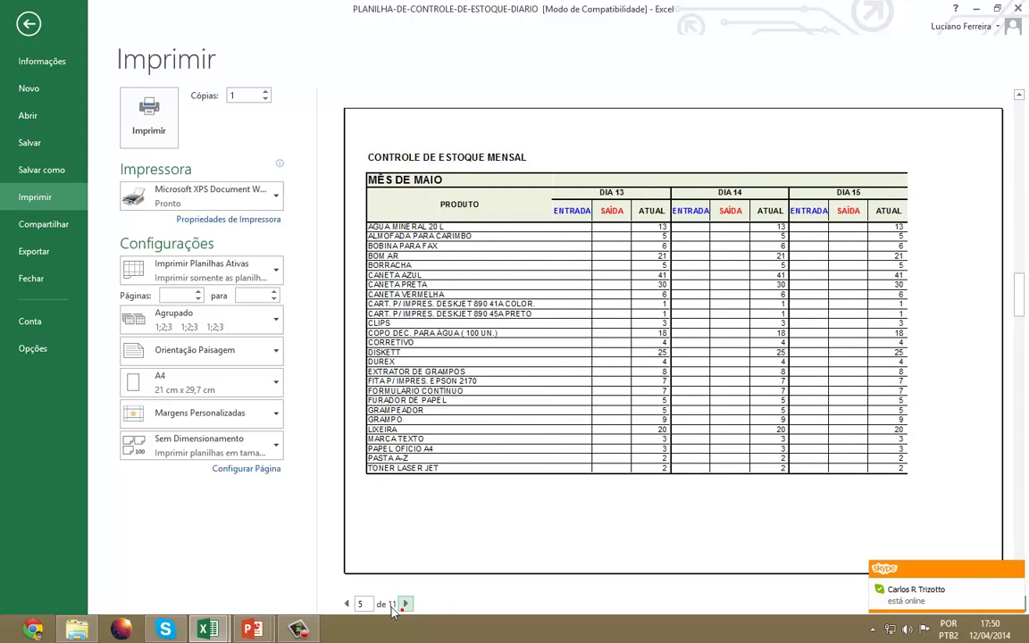
pyautogui.click(348, 605)
pyautogui.click(347, 604)
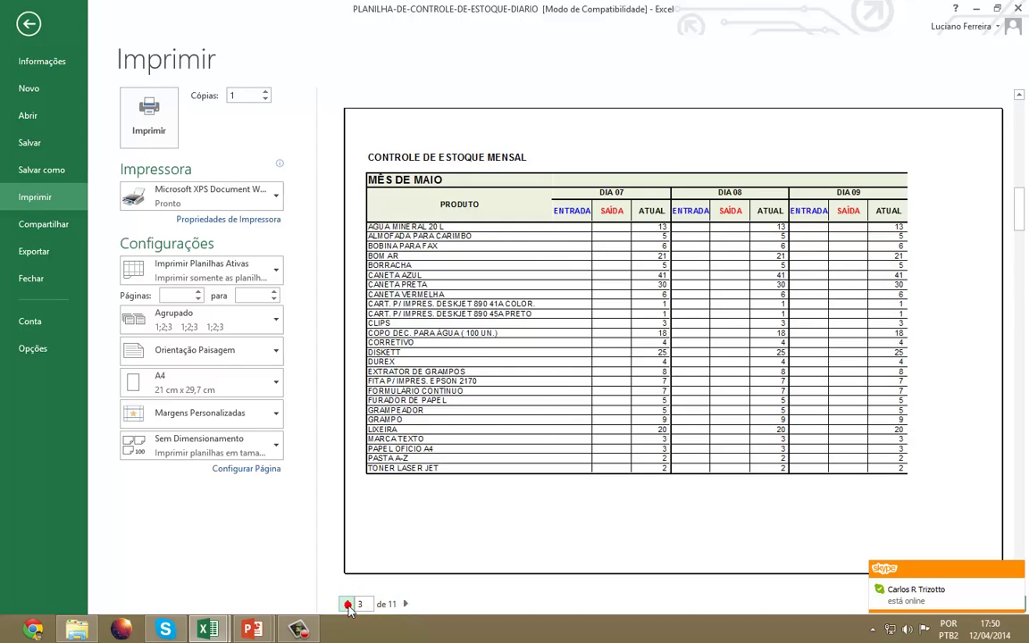
pyautogui.click(407, 604)
pyautogui.click(408, 604)
pyautogui.click(407, 604)
pyautogui.click(407, 604)
pyautogui.click(407, 604)
pyautogui.click(407, 604)
pyautogui.click(407, 604)
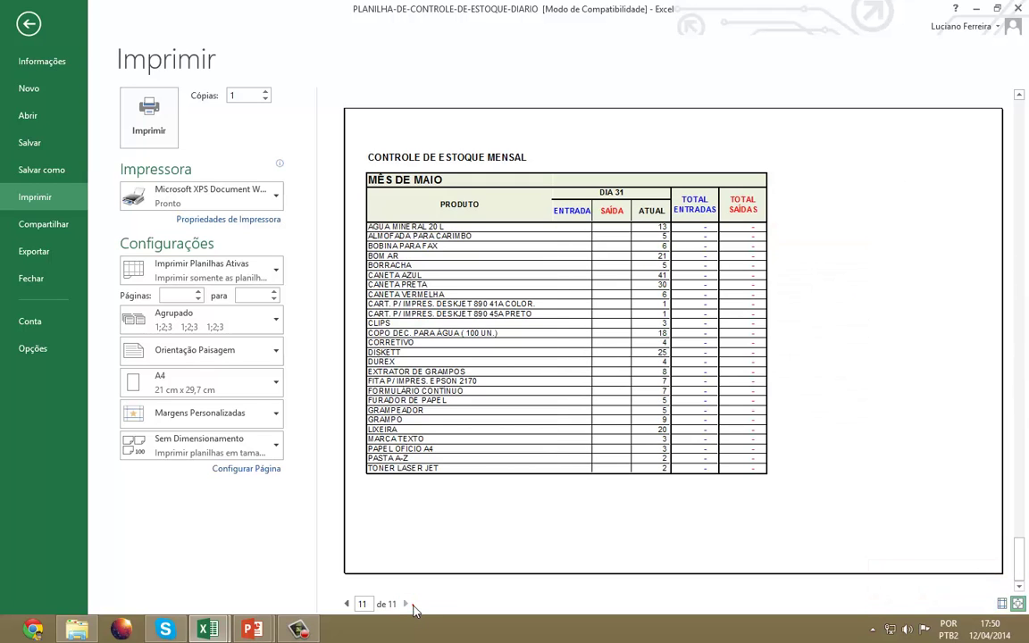
pyautogui.click(347, 604)
pyautogui.click(347, 604)
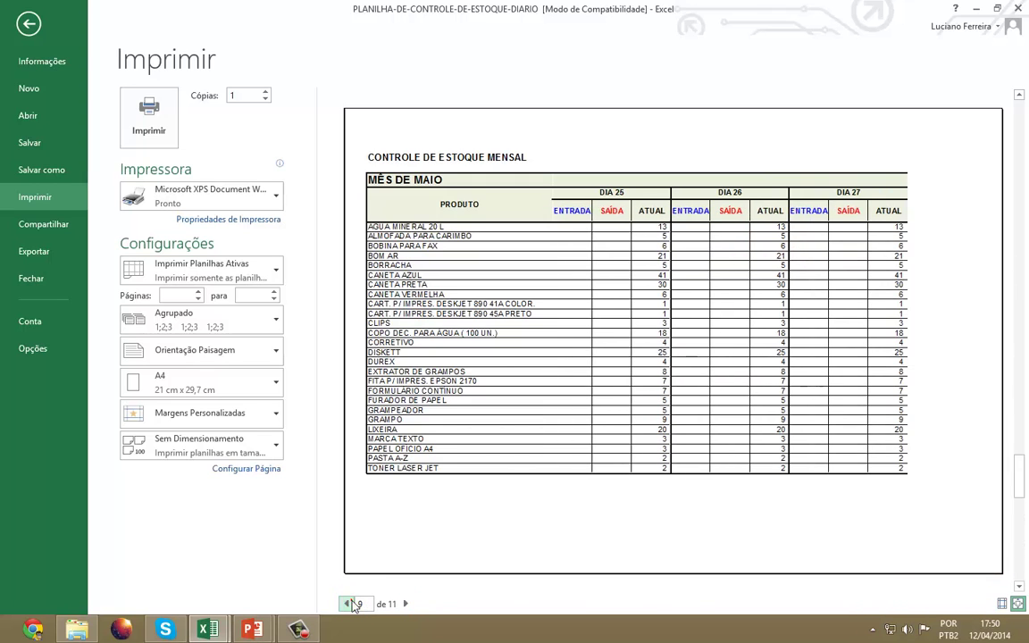
pyautogui.click(347, 604)
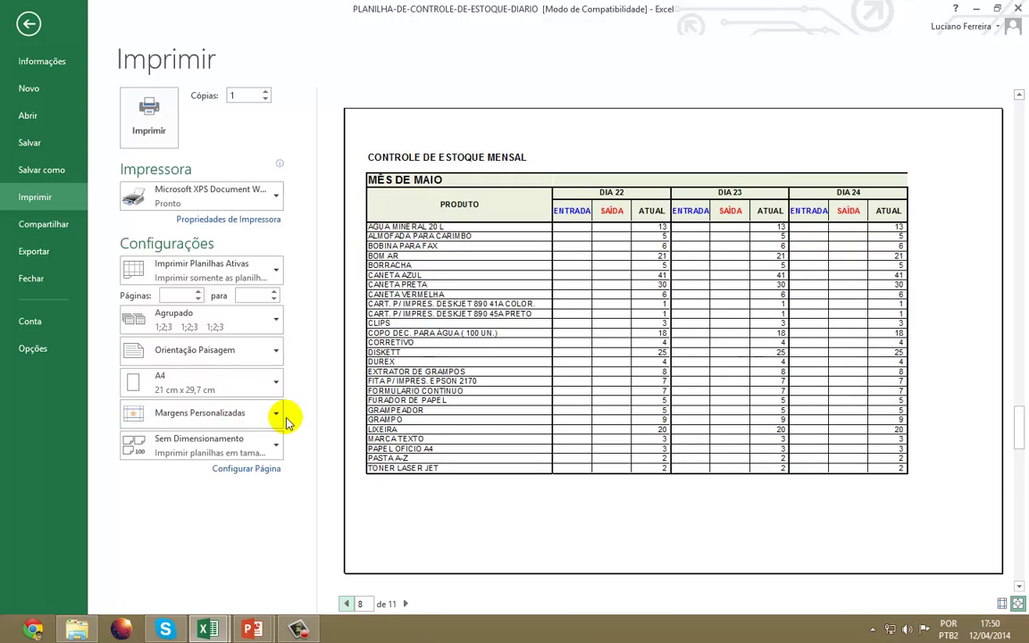
# Step: Centre the sheet horizontally on the printed page through the page setup margin settings
pyautogui.click(271, 471)
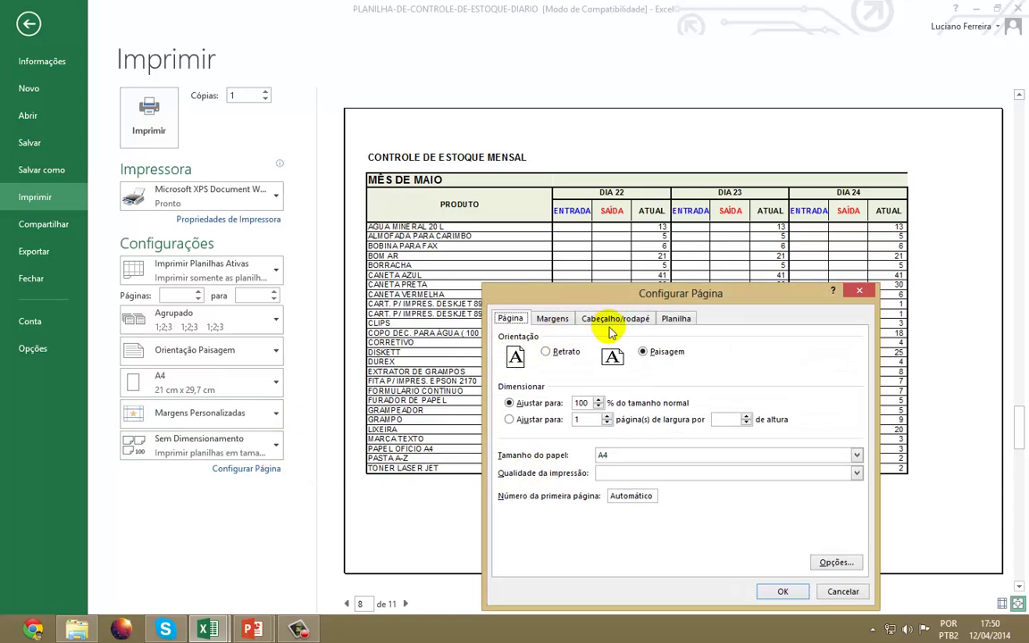
pyautogui.click(561, 323)
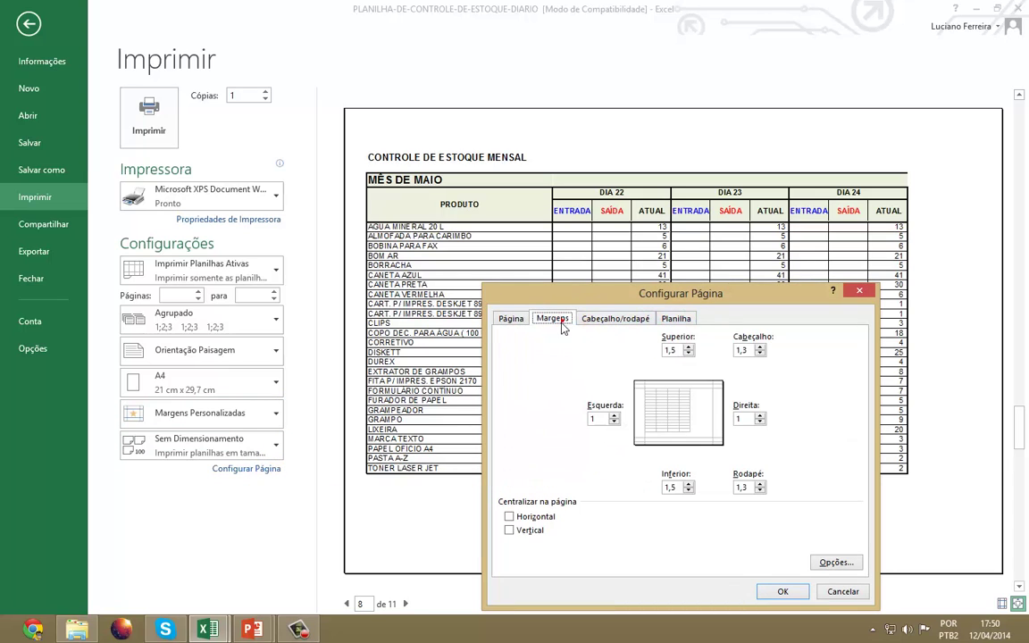
pyautogui.click(521, 520)
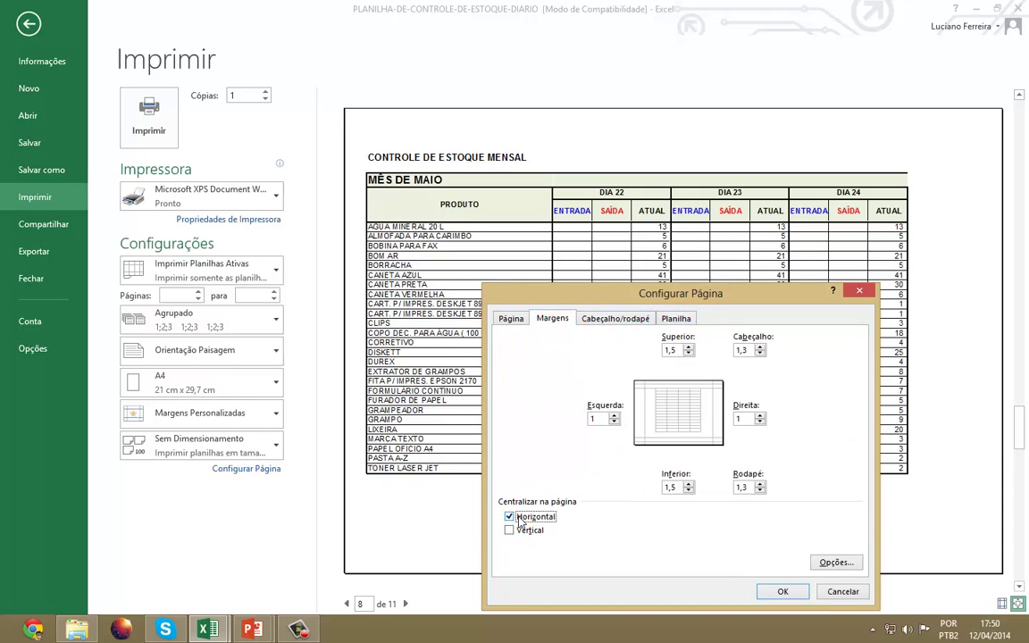
pyautogui.click(786, 590)
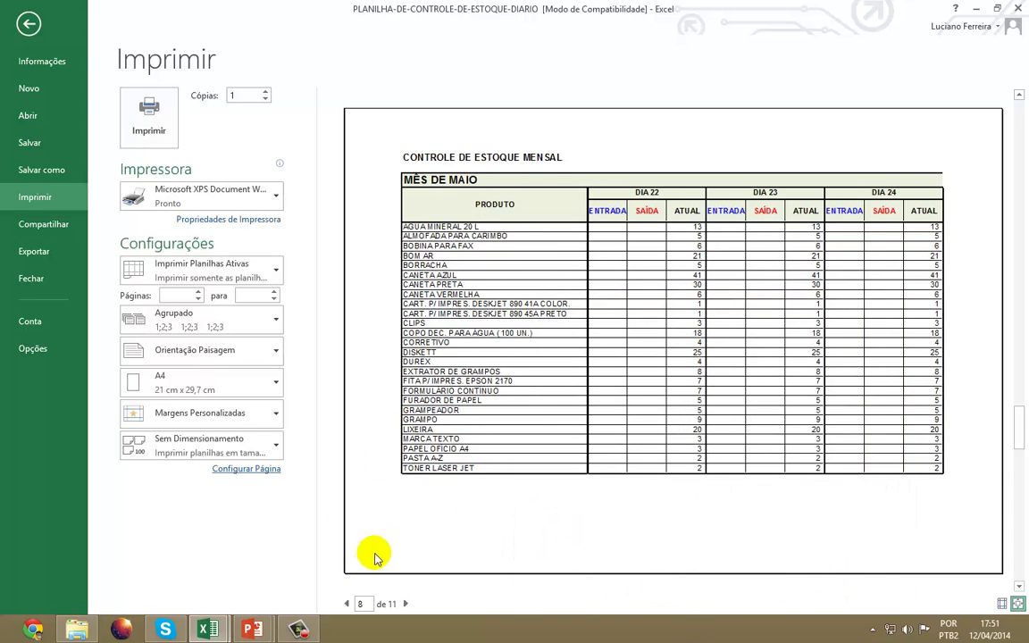
# Step: Check the horizontal centring on the preview pages forward to the last page, then back to page 2
pyautogui.click(406, 604)
pyautogui.click(407, 604)
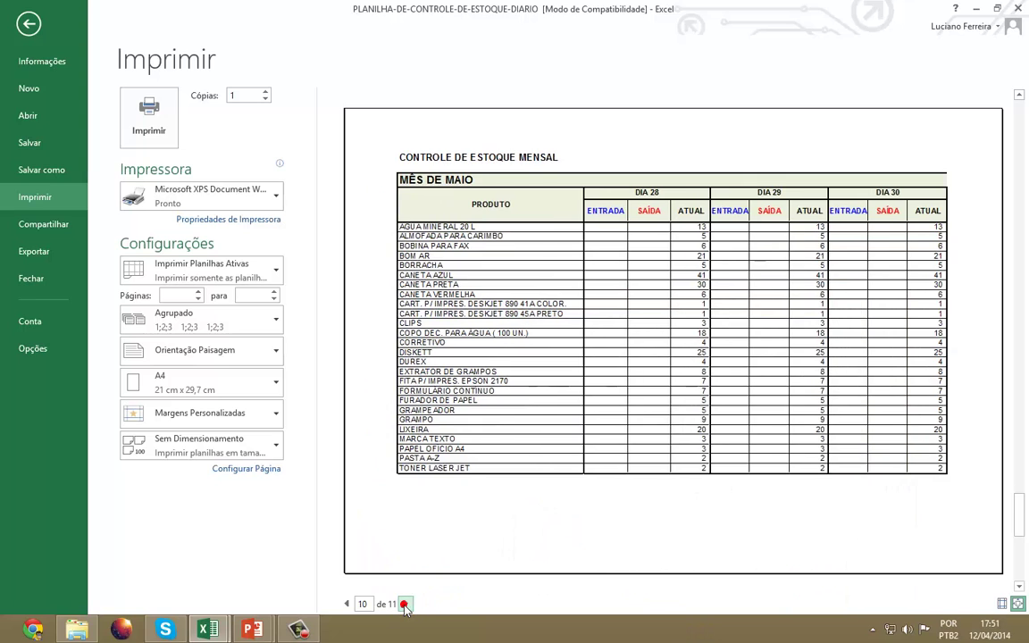
pyautogui.click(406, 604)
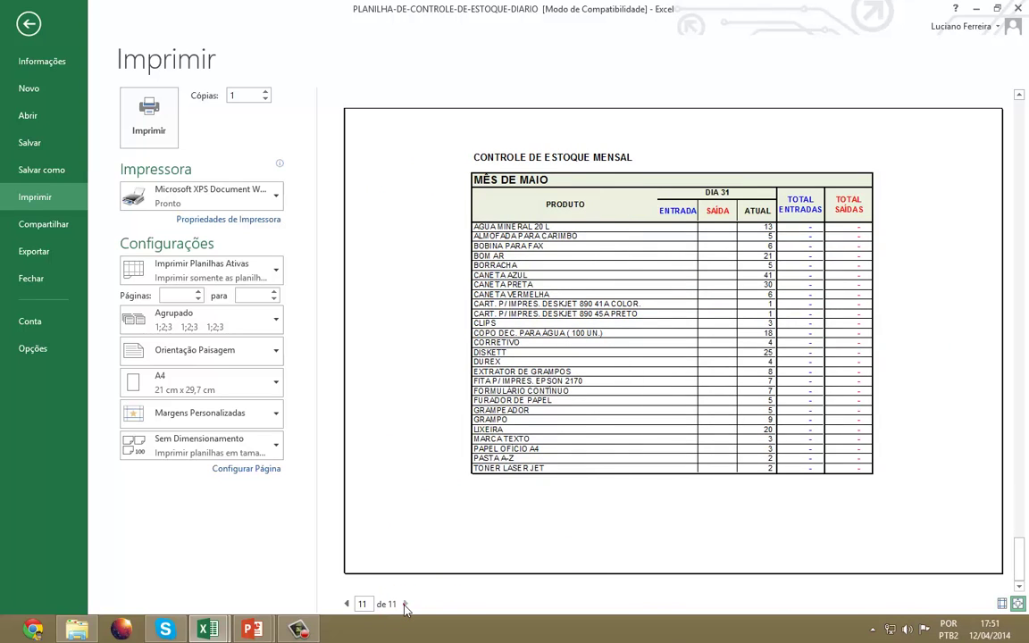
pyautogui.click(349, 603)
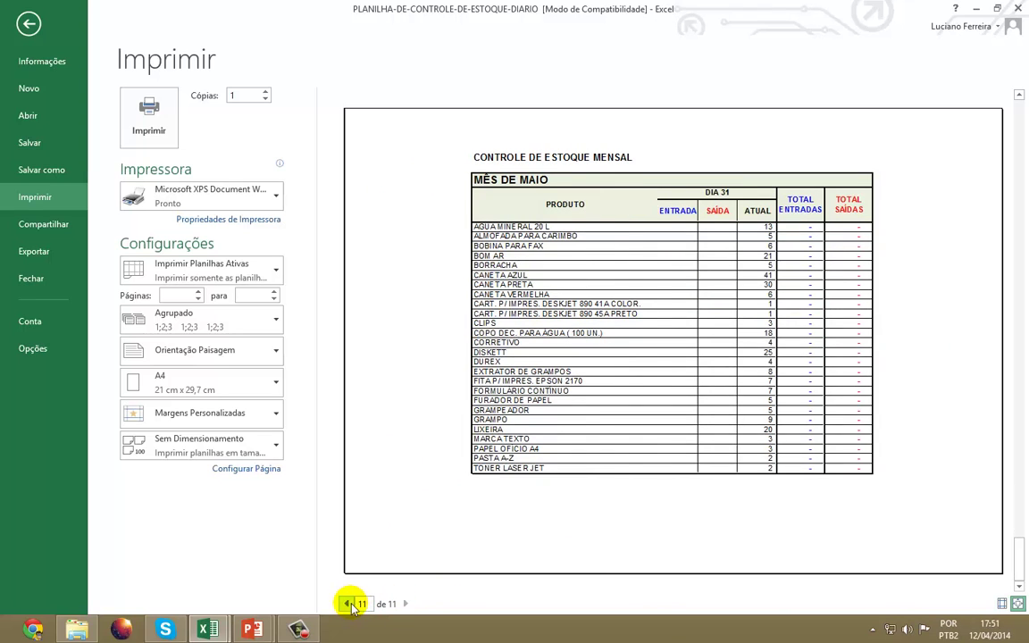
pyautogui.click(349, 604)
pyautogui.click(349, 604)
pyautogui.click(348, 604)
pyautogui.click(348, 604)
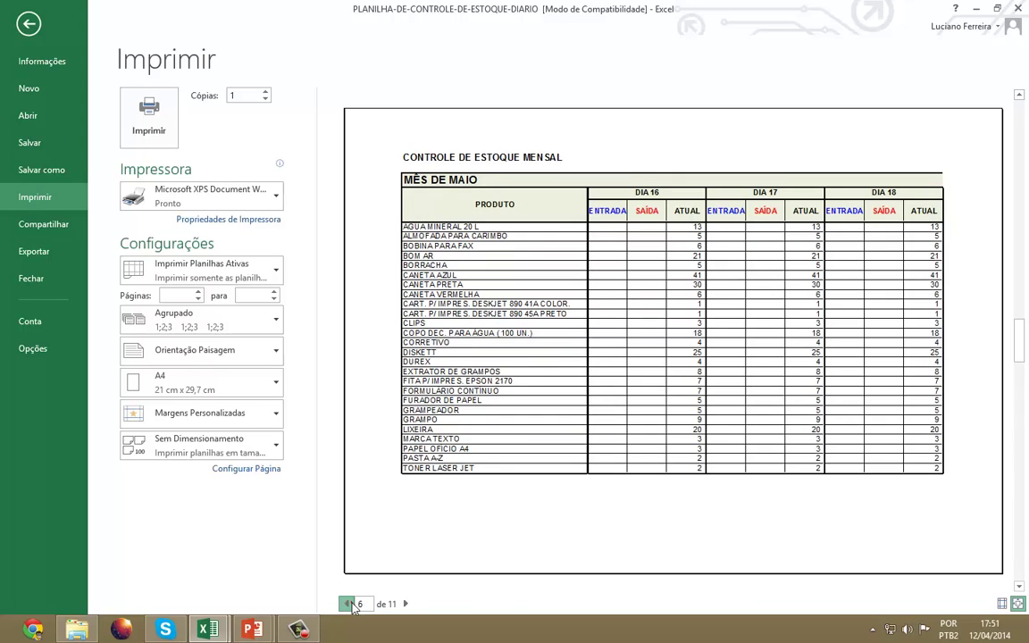
pyautogui.click(348, 604)
pyautogui.click(349, 604)
pyautogui.click(348, 604)
pyautogui.click(348, 604)
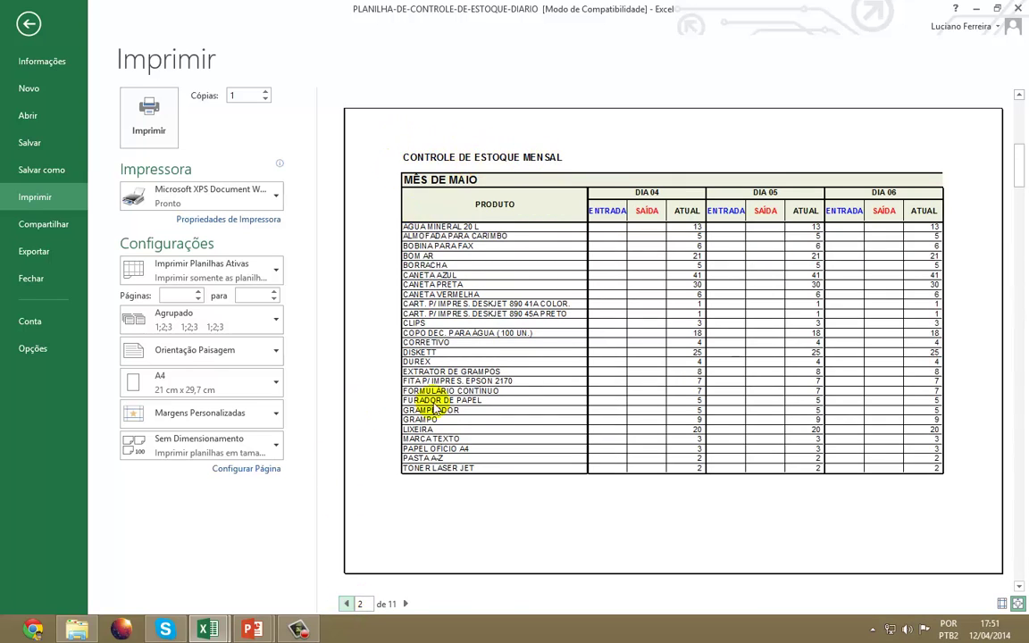
# Step: Examine the predefined header choices in the page setup, leaving the header set to (nenhum)
pyautogui.click(261, 469)
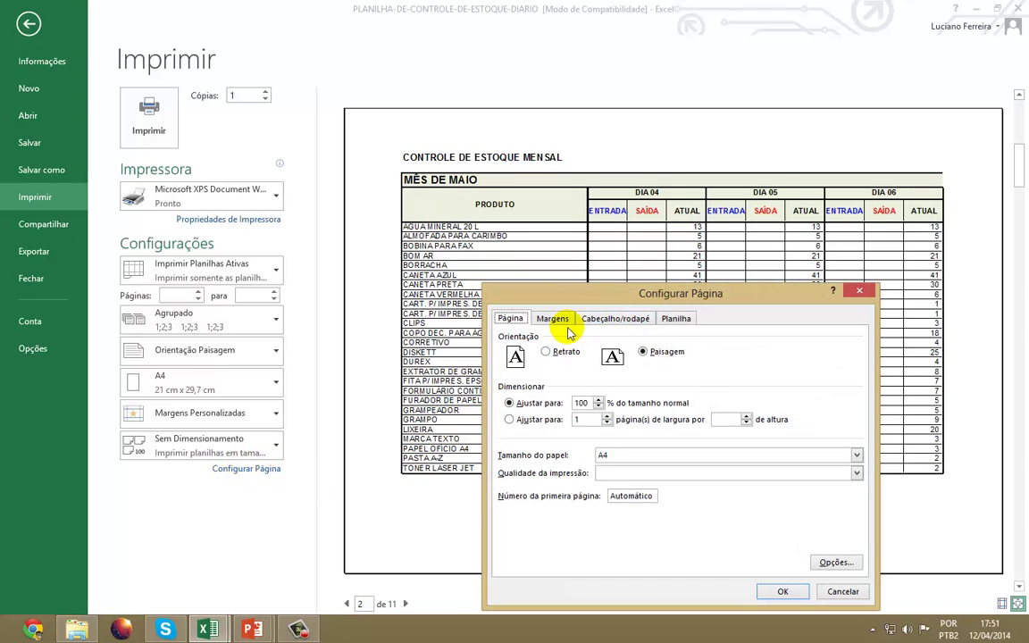
pyautogui.click(613, 321)
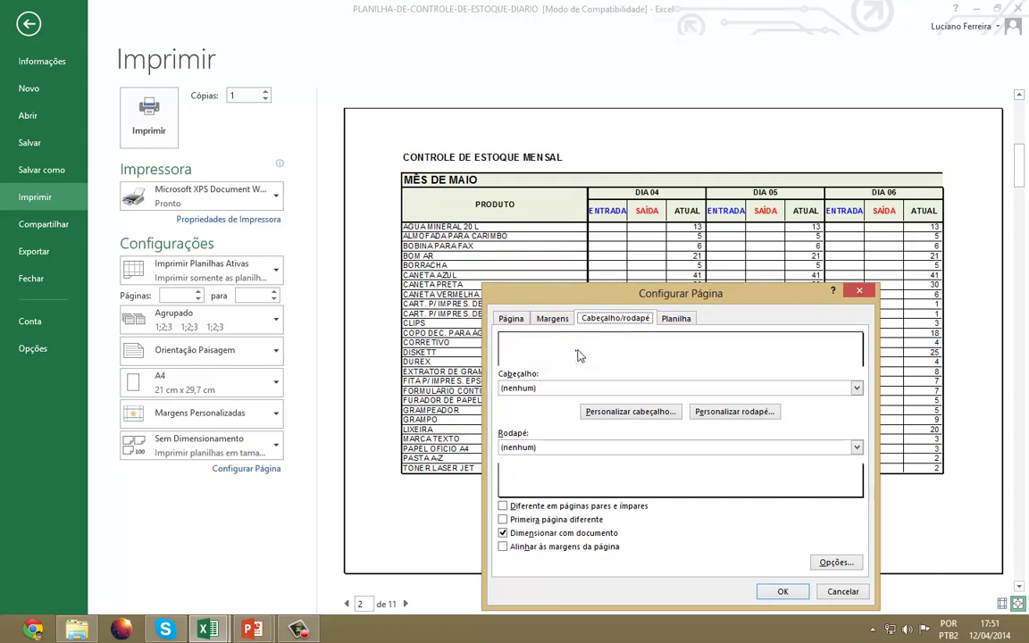
pyautogui.click(811, 387)
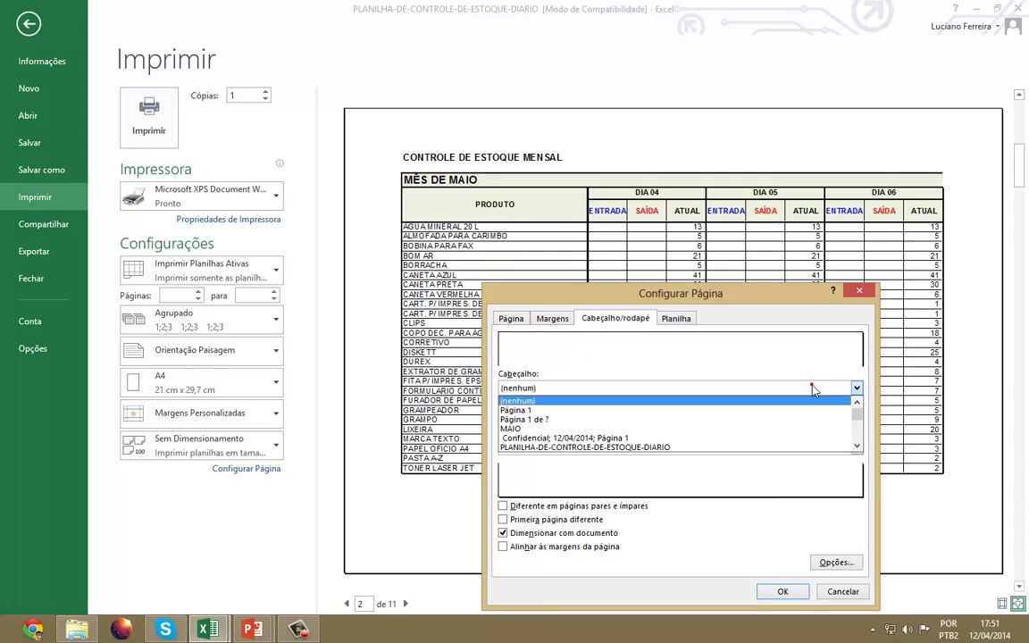
pyautogui.scroll(-1, 728, 431)
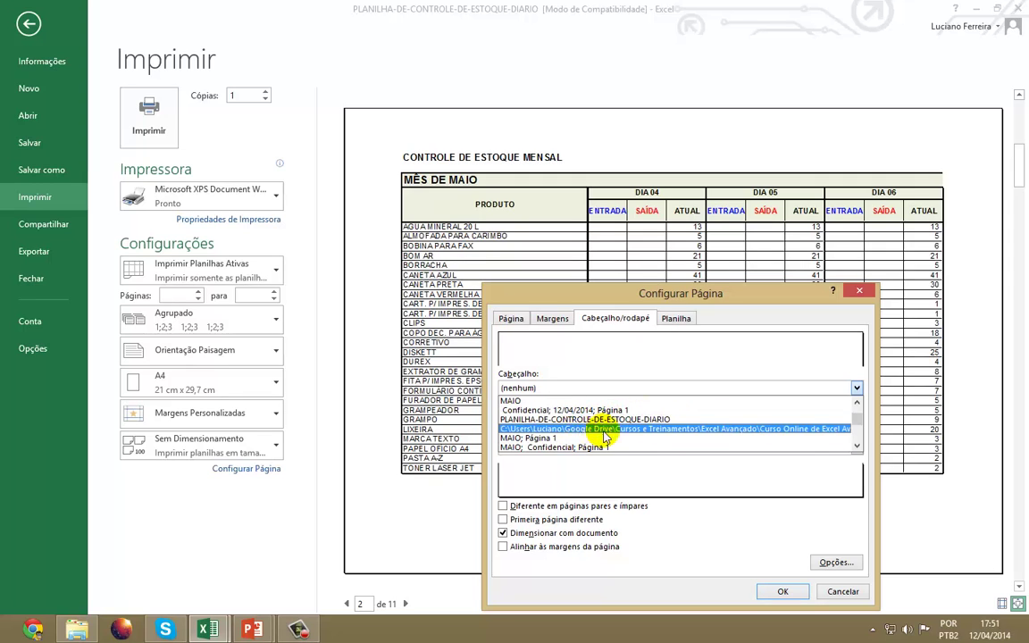
pyautogui.scroll(-1, 554, 433)
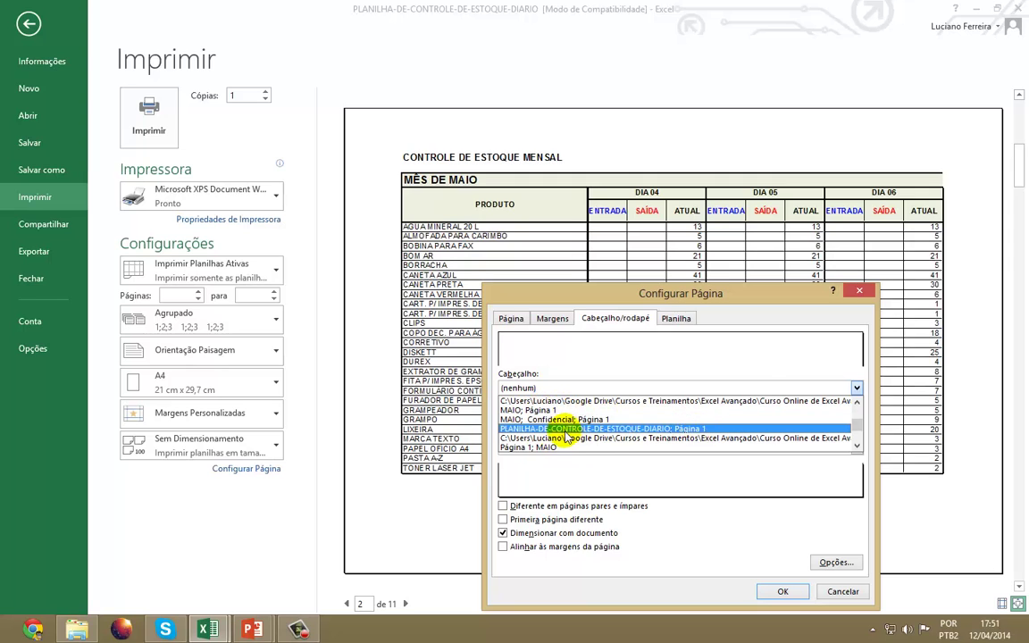
pyautogui.scroll(4, 561, 447)
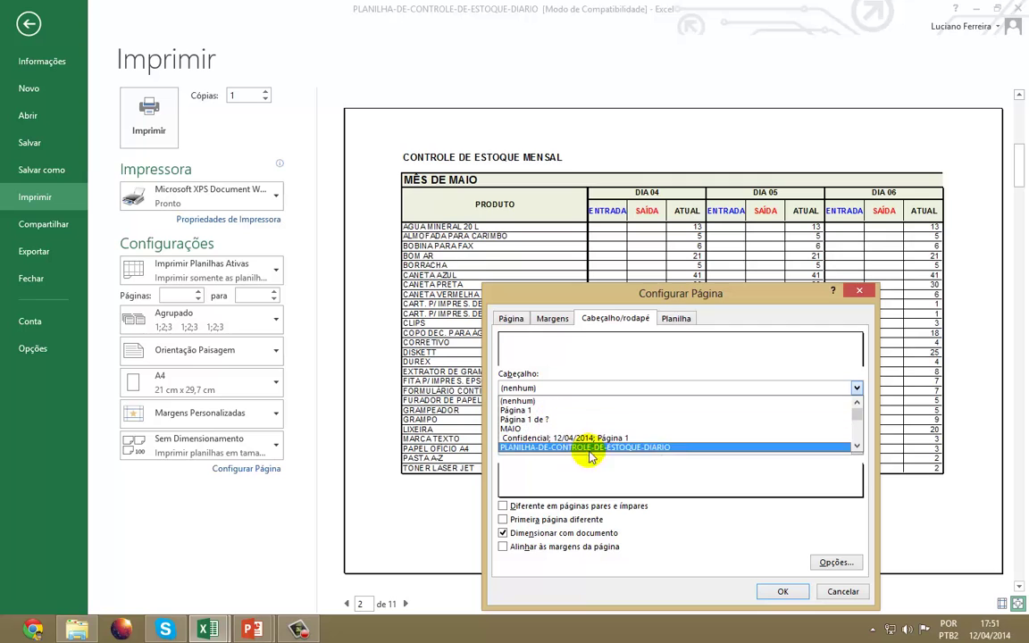
pyautogui.click(658, 382)
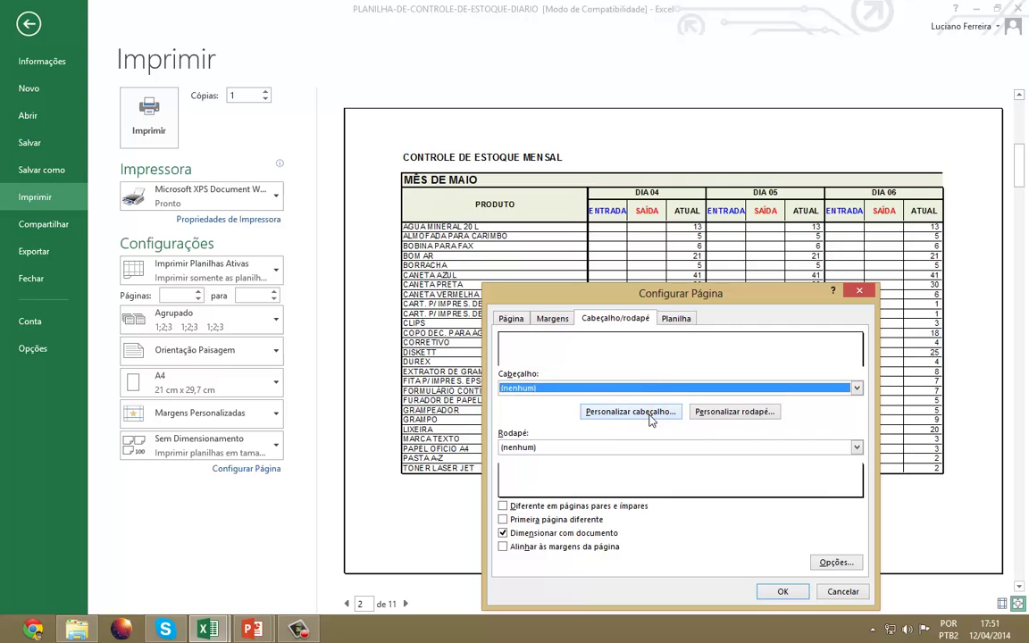
# Step: Create a custom header with "Controle de Estoque Mensal" in the left section at font size 14
pyautogui.click(653, 418)
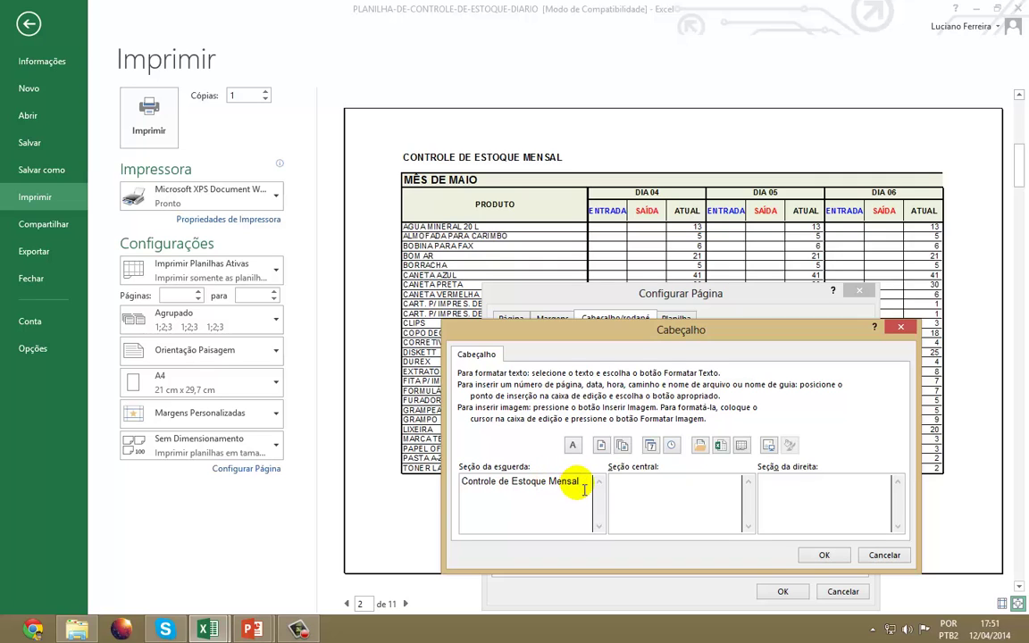
pyautogui.moveTo(583, 482); pyautogui.dragTo(443, 482)
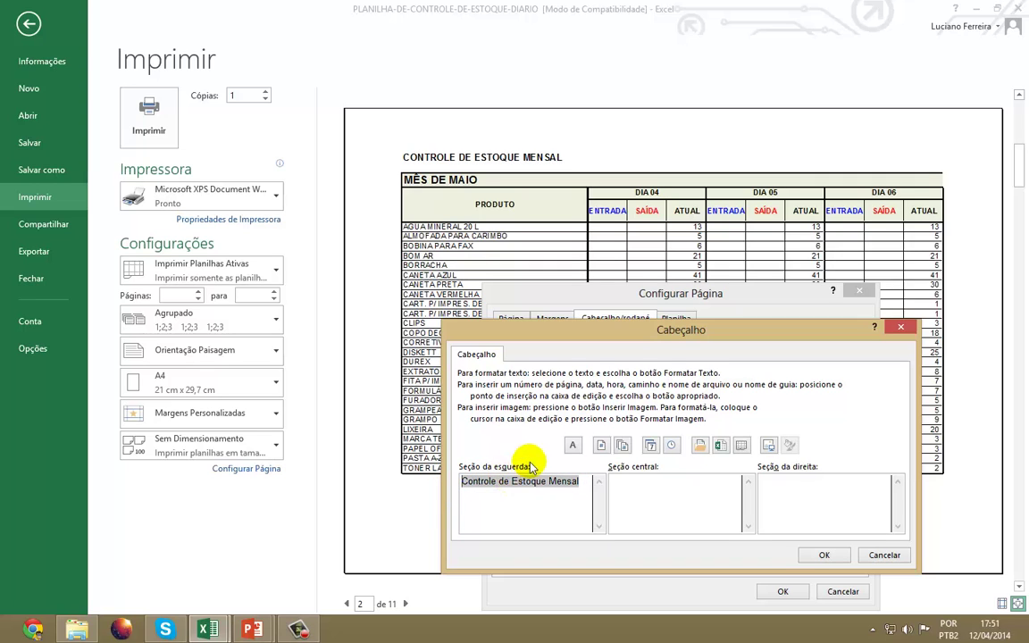
pyautogui.click(572, 445)
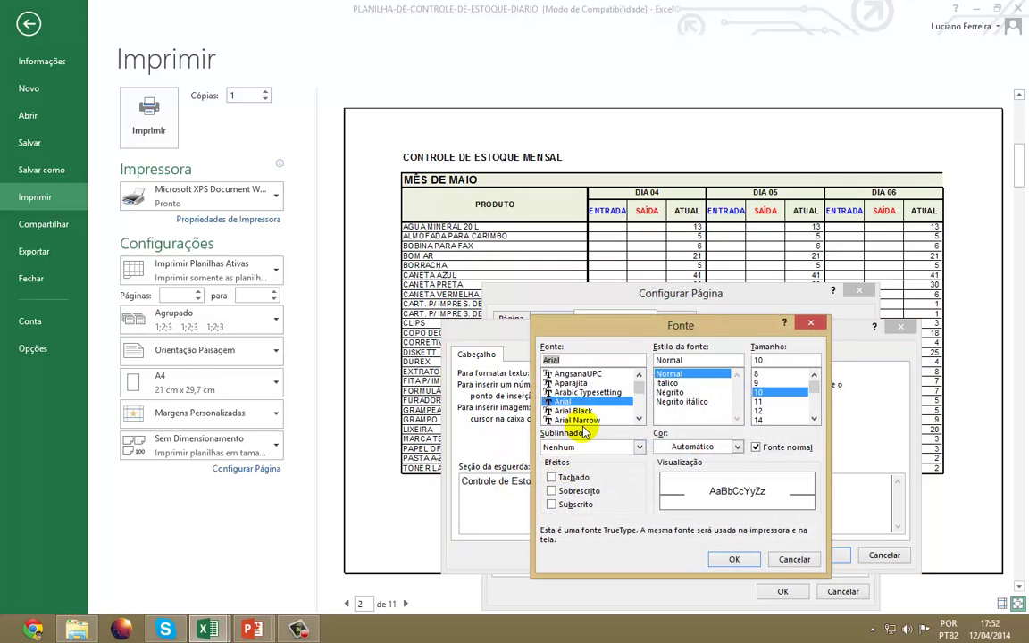
pyautogui.click(758, 420)
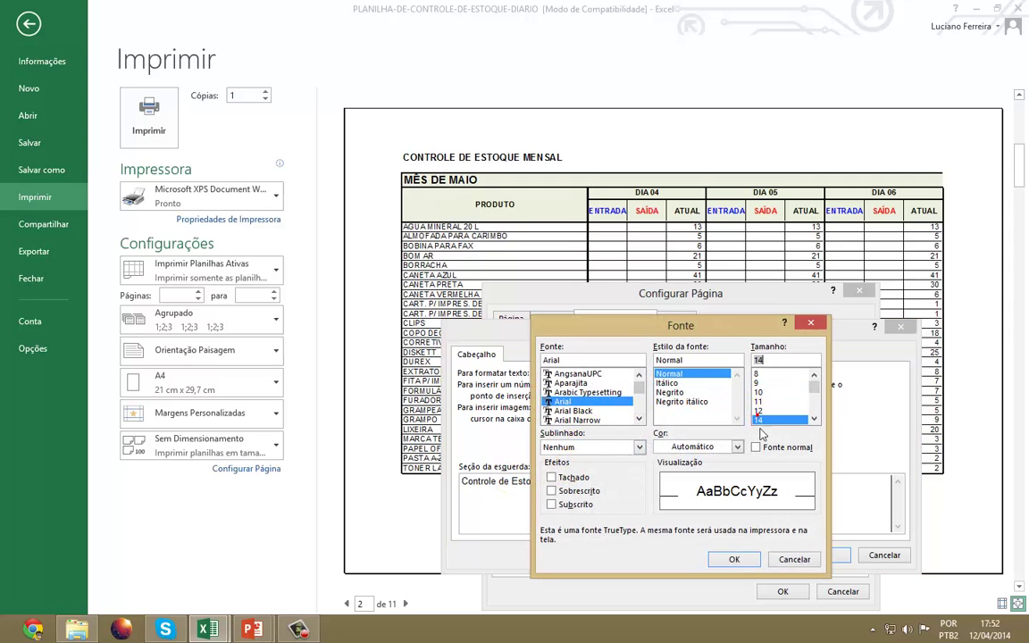
pyautogui.click(731, 559)
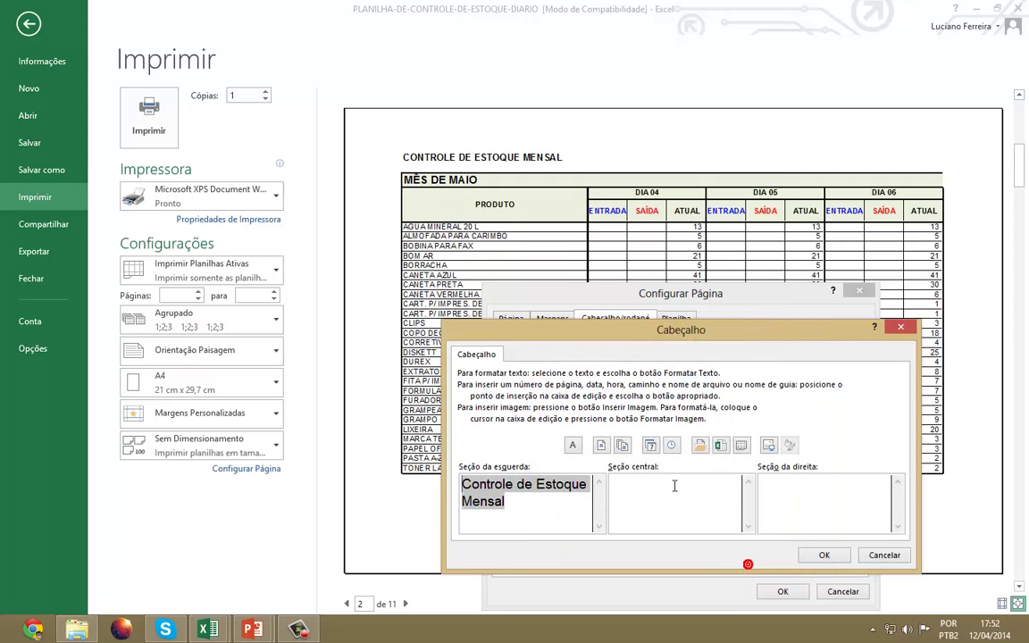
# Step: Insert the date in the central header section and the page number over total pages, &[Página]/&[Páginas], in the right section
pyautogui.click(637, 502)
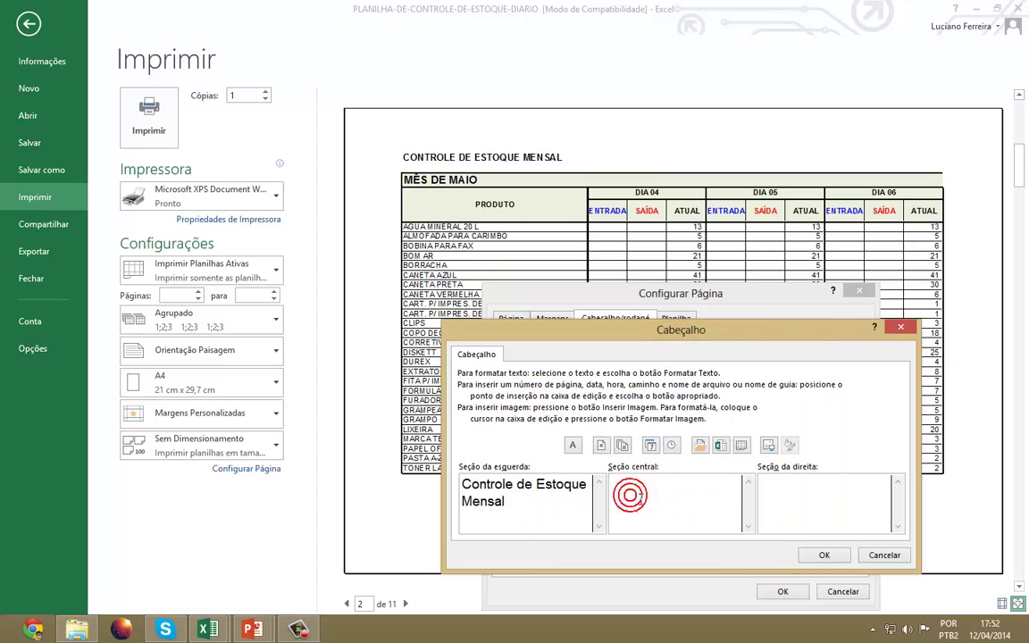
pyautogui.click(651, 446)
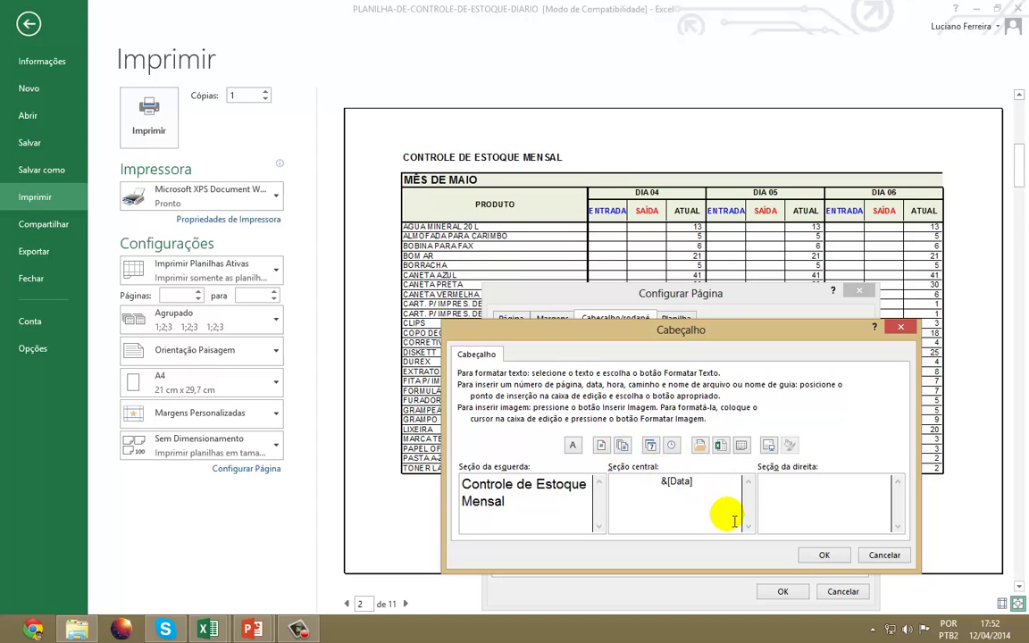
pyautogui.click(623, 447)
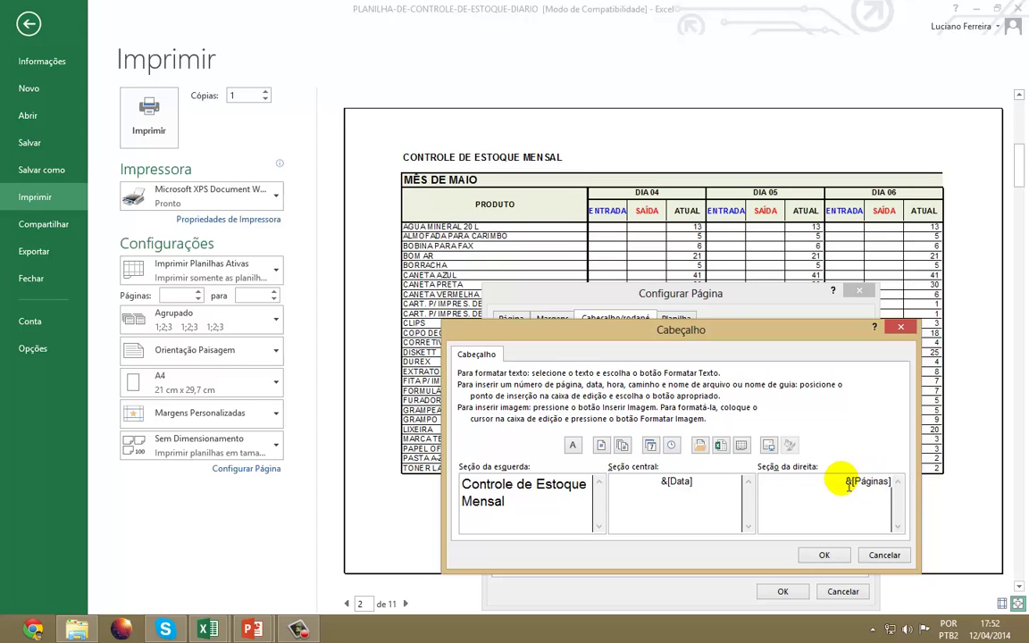
pyautogui.click(602, 446)
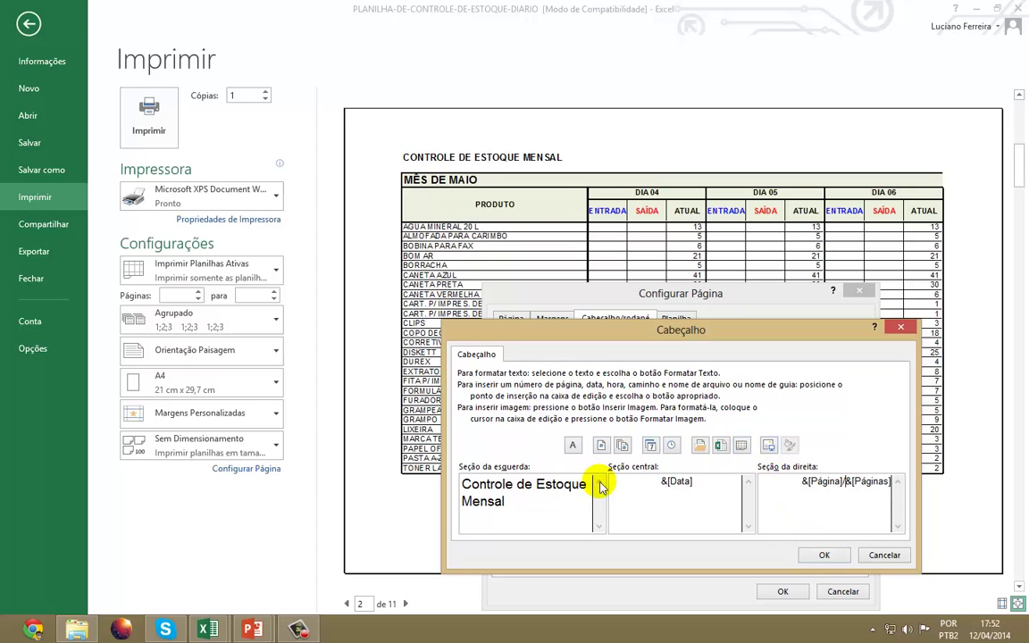
pyautogui.click(824, 555)
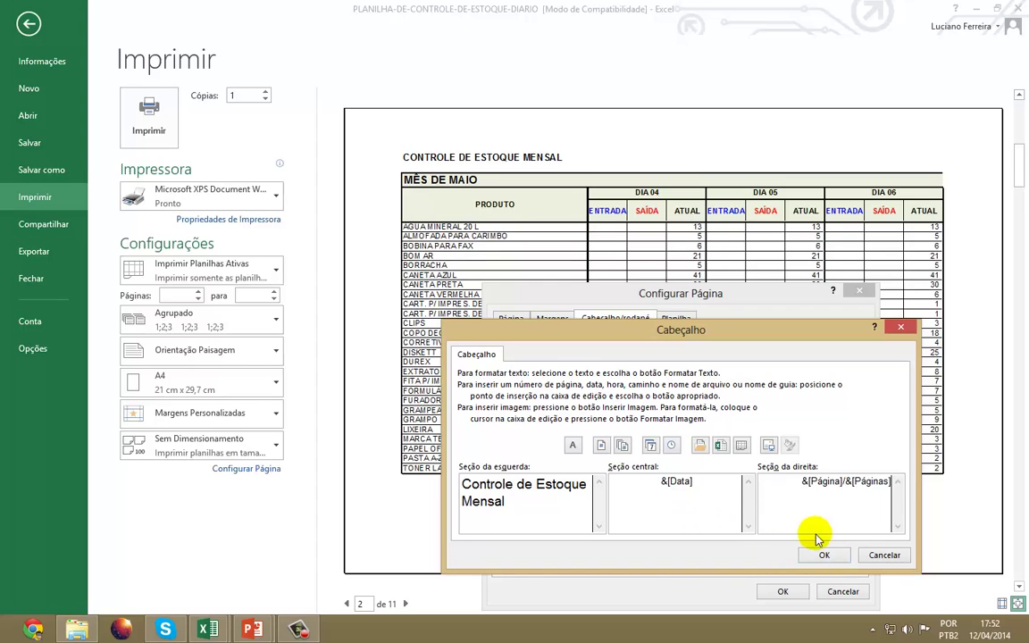
# Step: Move "Controle de Estoque Mensal" from the left header section to the central section, replacing the date code there
pyautogui.moveTo(464, 486); pyautogui.dragTo(523, 506)
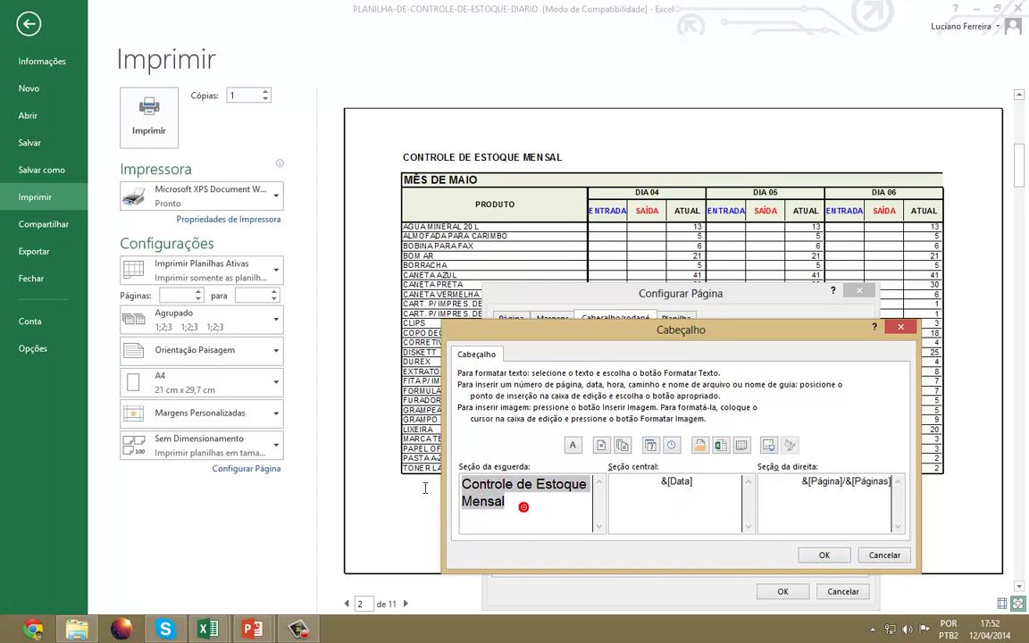
pyautogui.rightClick(491, 511)
pyautogui.click(505, 527)
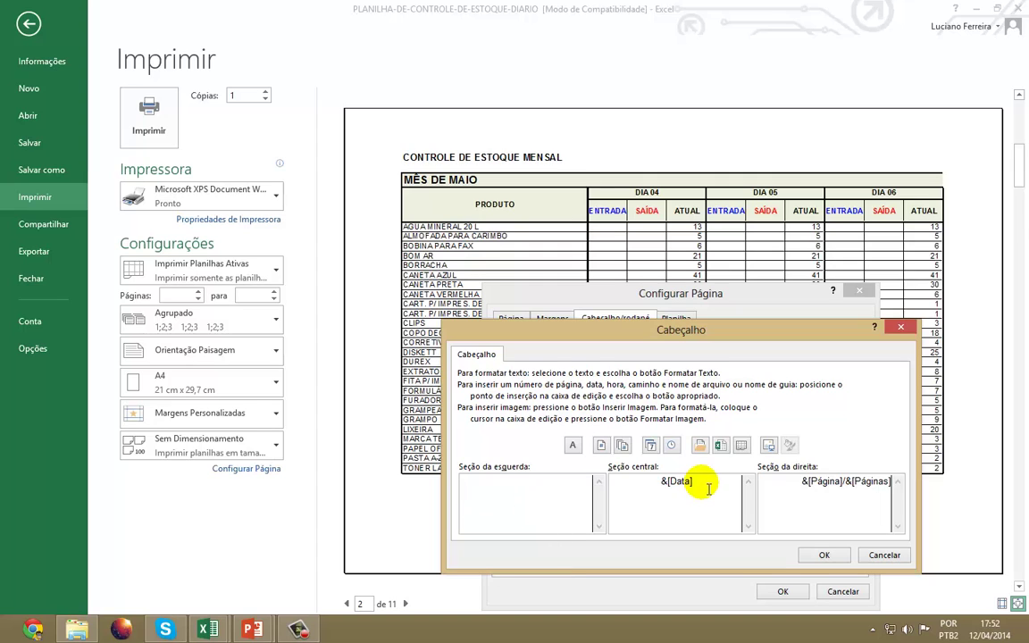
pyautogui.moveTo(708, 483); pyautogui.dragTo(636, 491)
pyautogui.rightClick(645, 490)
pyautogui.click(679, 529)
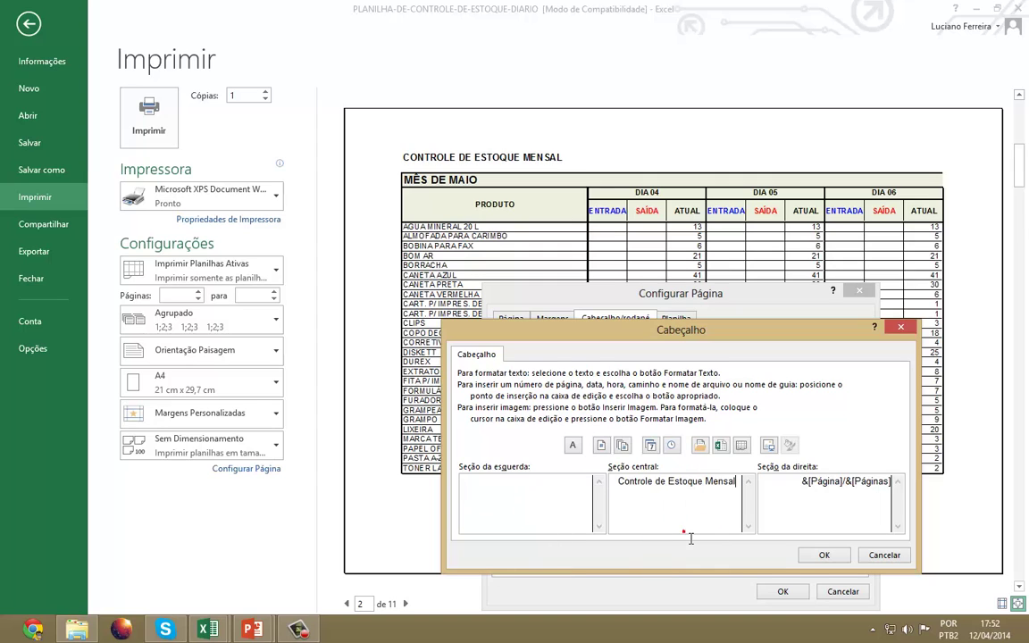
# Step: Format the title in the central header section as bold (Negrito), size 12
pyautogui.moveTo(735, 482); pyautogui.dragTo(616, 482)
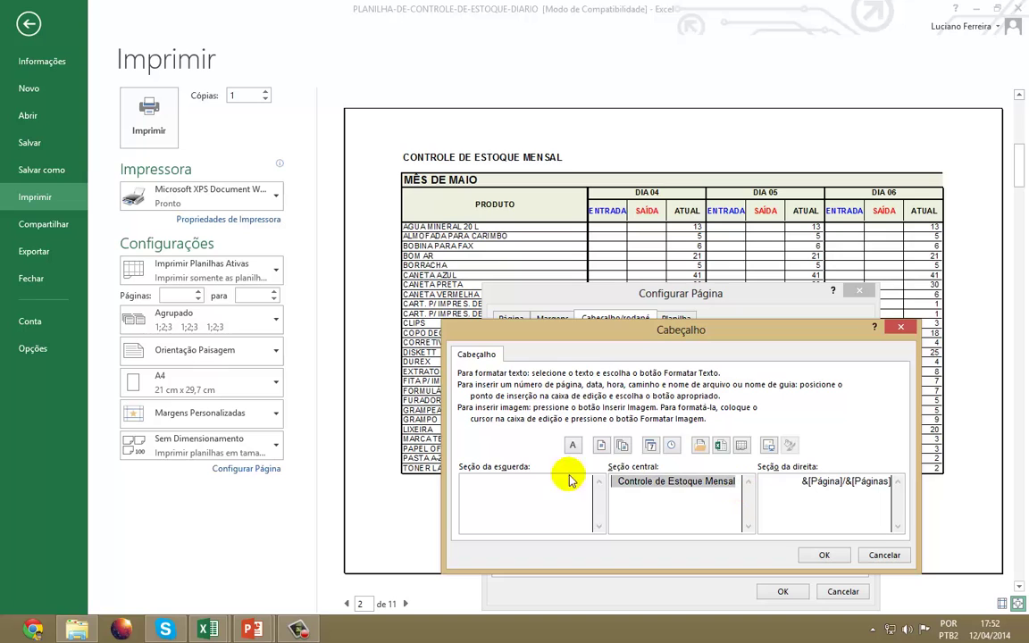
pyautogui.click(571, 445)
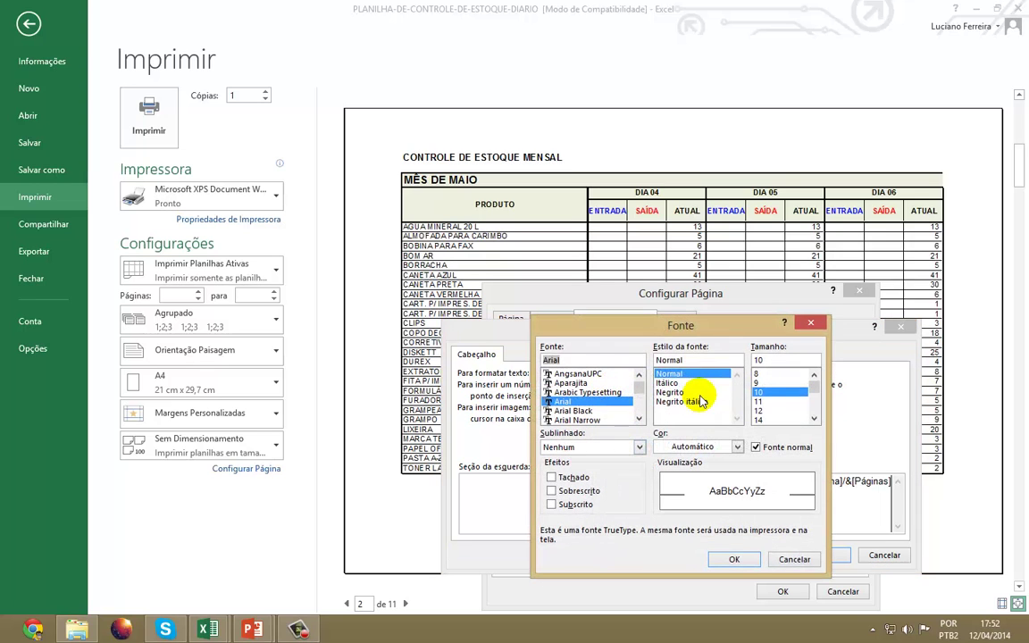
pyautogui.click(670, 392)
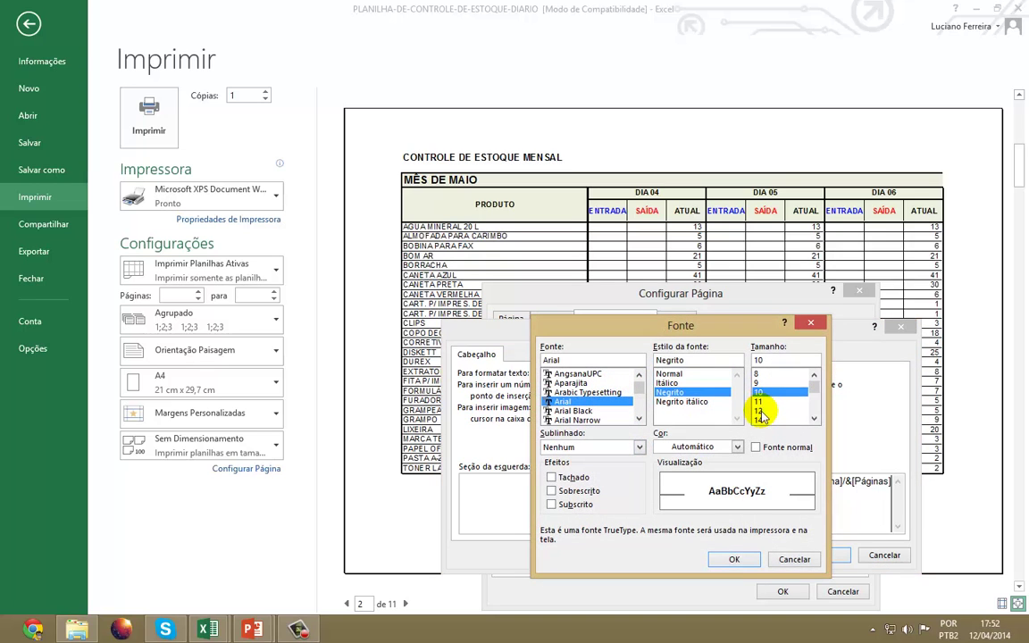
pyautogui.click(759, 411)
pyautogui.click(735, 561)
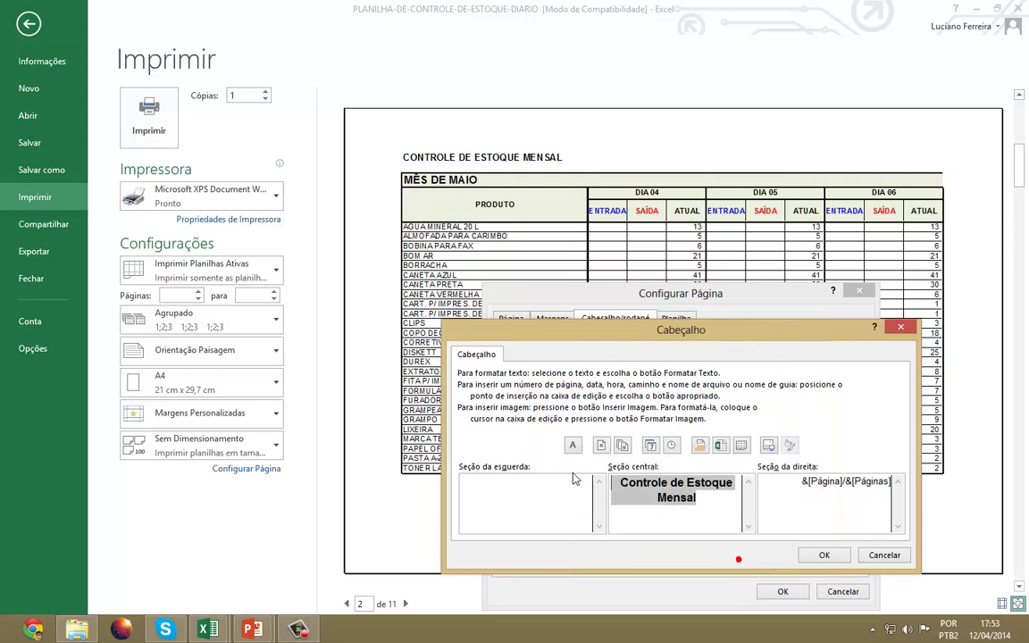
# Step: Insert the date code &[Data] in the empty left header section
pyautogui.click(518, 492)
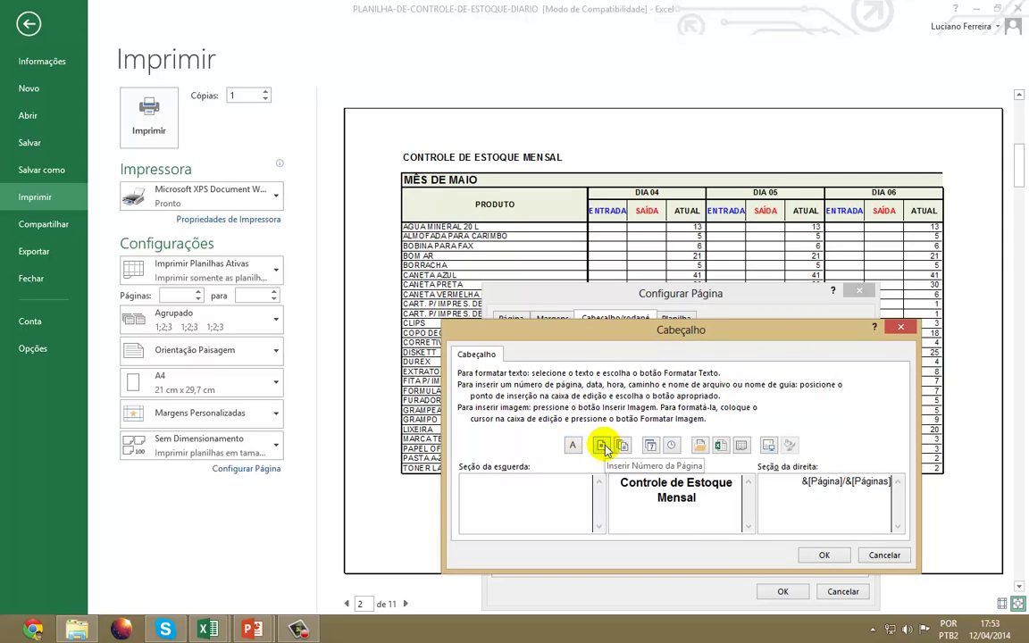
pyautogui.click(651, 444)
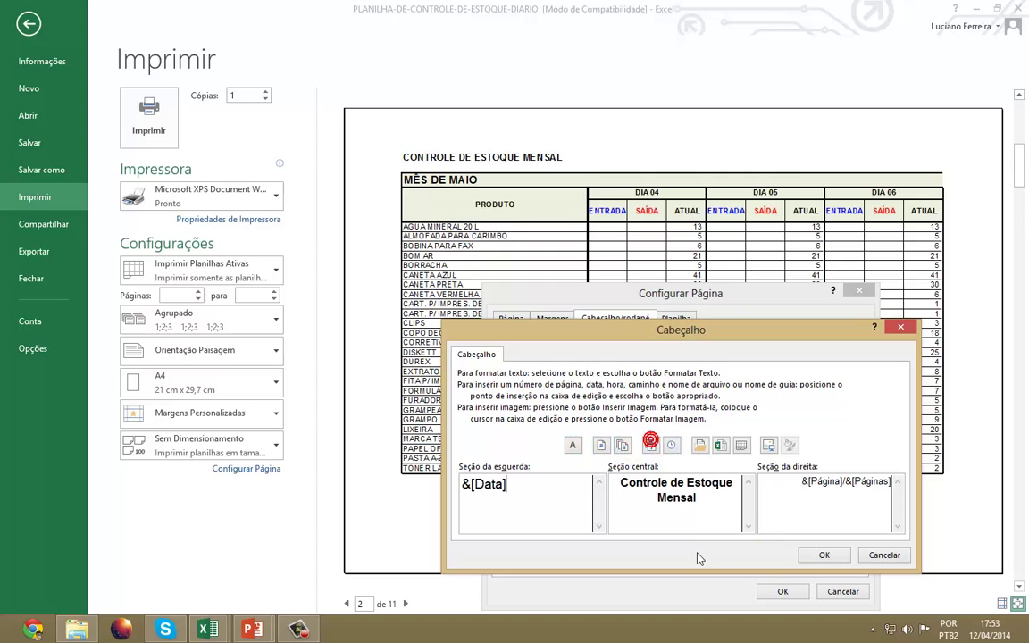
# Step: Format the page number code in the right header section as bold (Negrito), size 14, and accept the custom header
pyautogui.moveTo(551, 487); pyautogui.dragTo(557, 451)
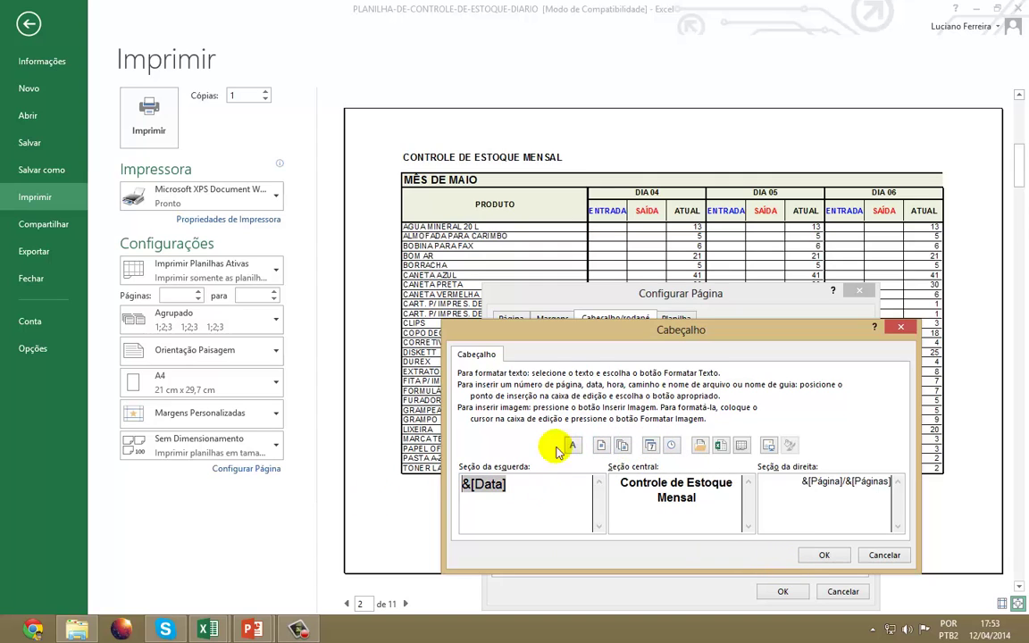
pyautogui.moveTo(787, 483); pyautogui.dragTo(938, 495)
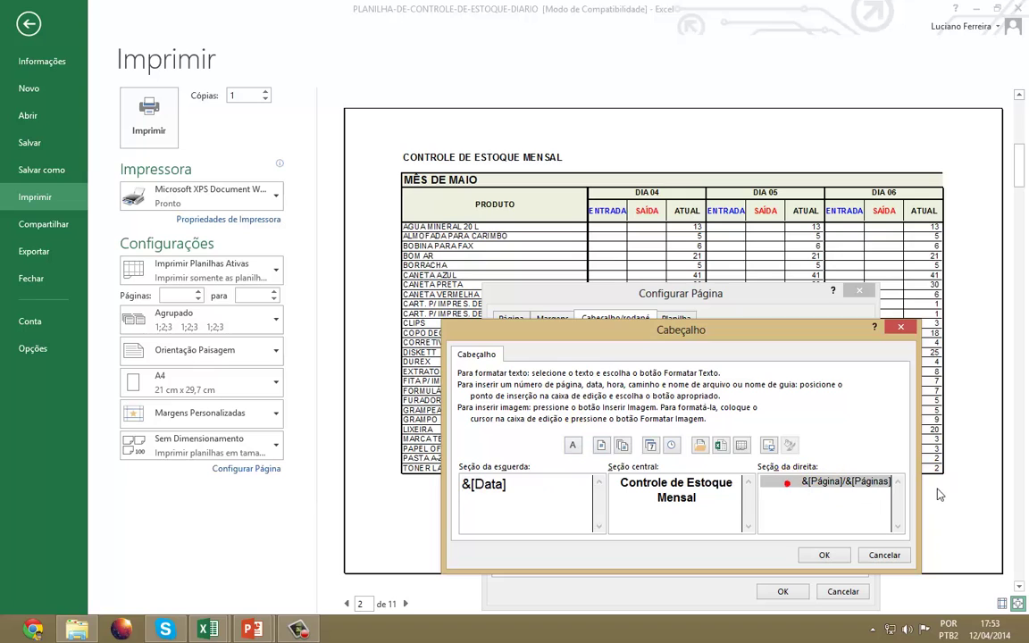
pyautogui.click(573, 444)
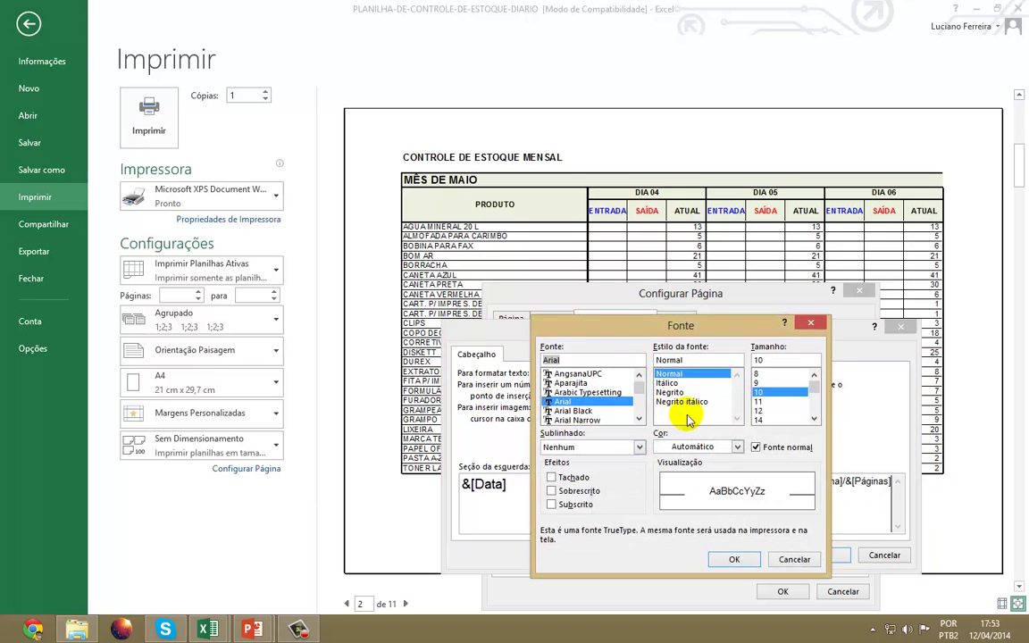
pyautogui.click(758, 419)
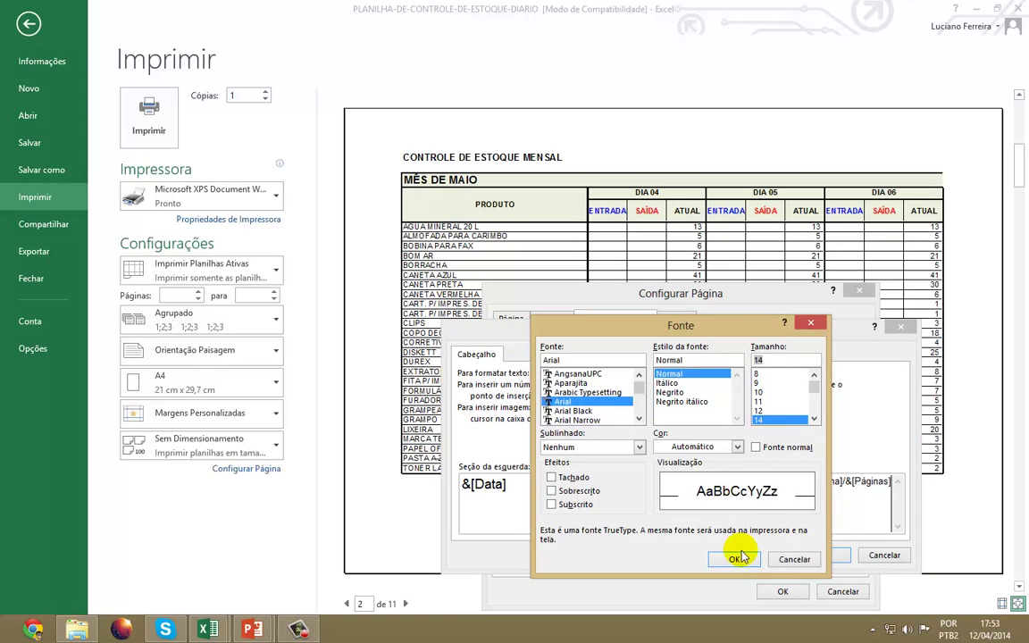
pyautogui.click(668, 392)
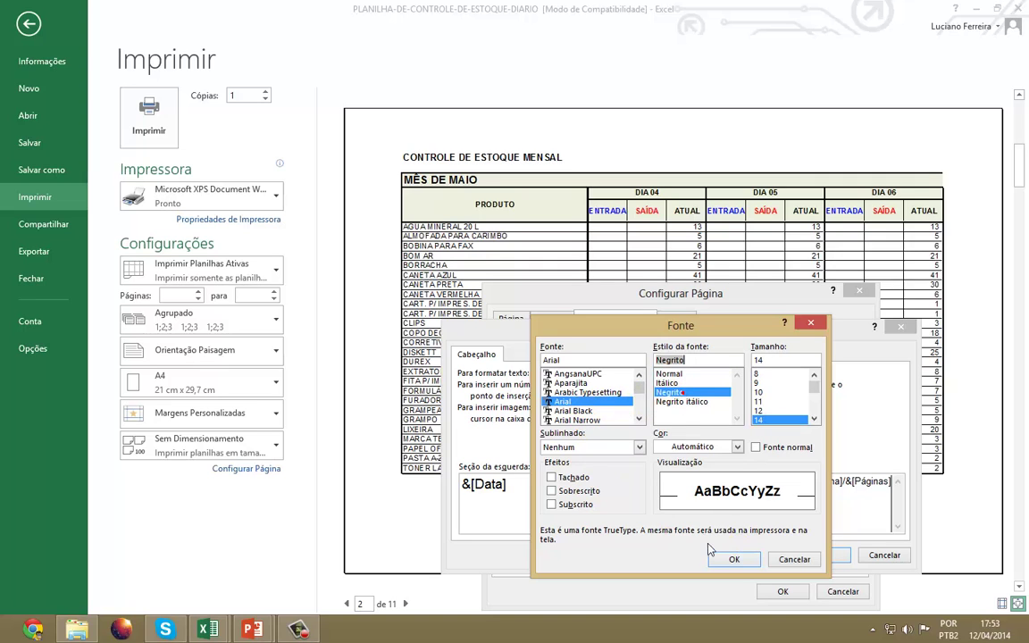
pyautogui.click(730, 559)
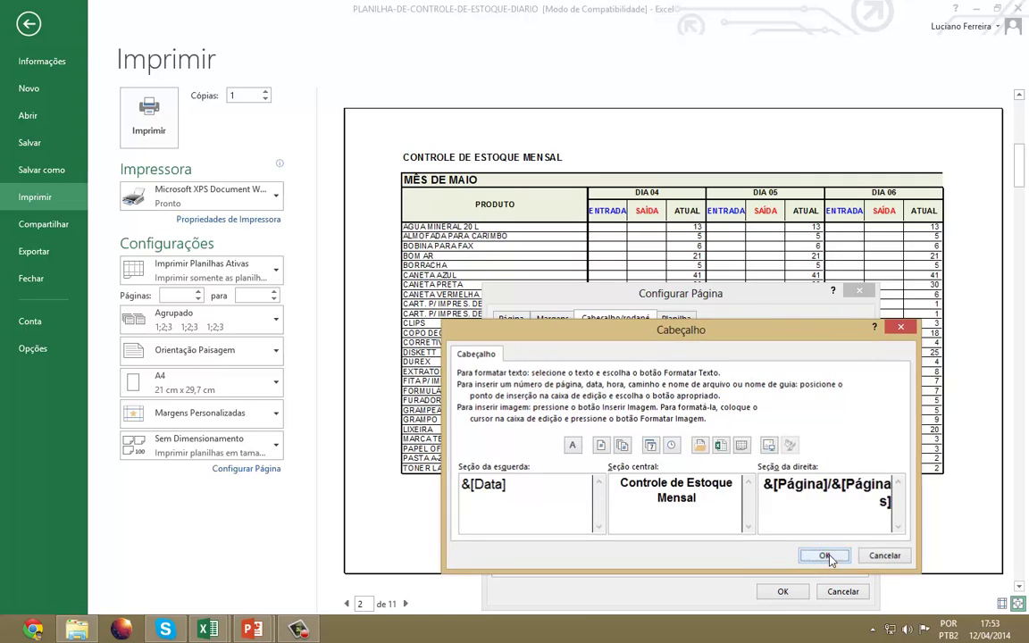
pyautogui.click(824, 556)
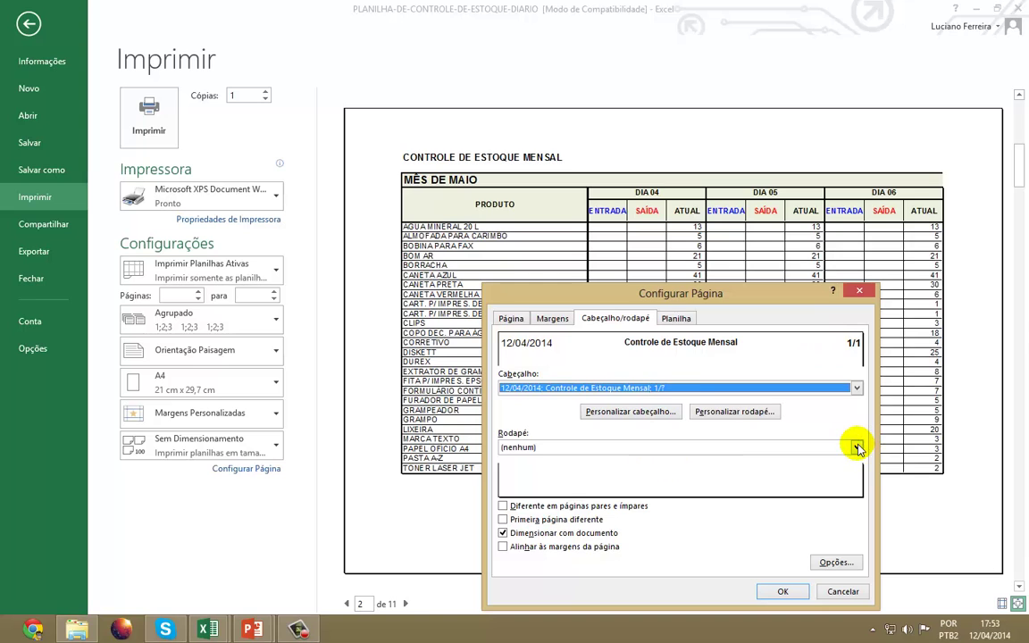
# Step: Create a custom footer with "Lufer Info - Treinamento em Informática" in the central section and apply the page setup
pyautogui.click(695, 412)
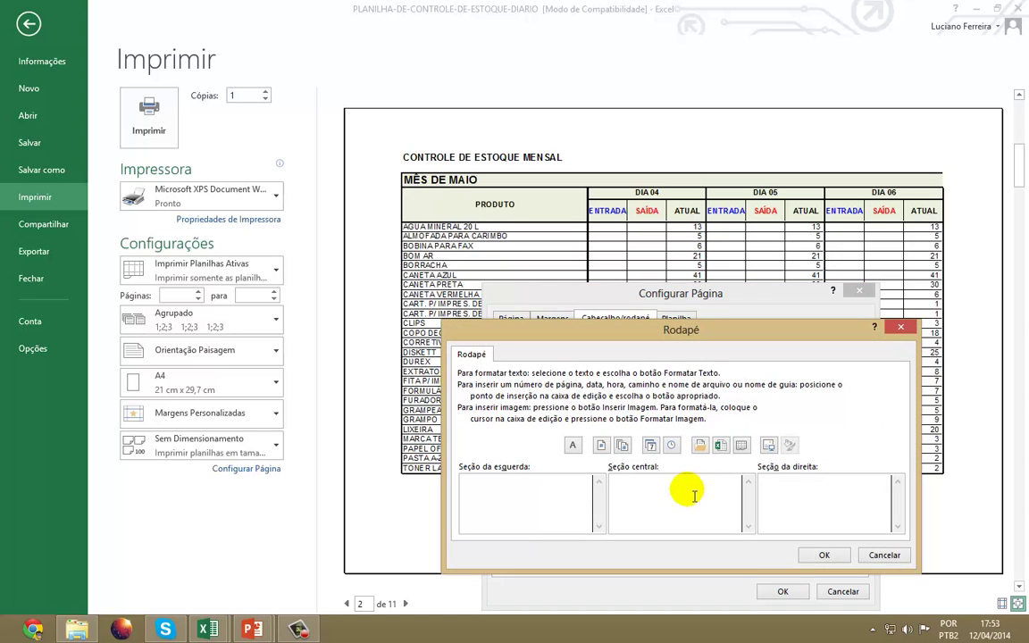
pyautogui.click(694, 496)
pyautogui.write('Lufer Info - Treinamento')
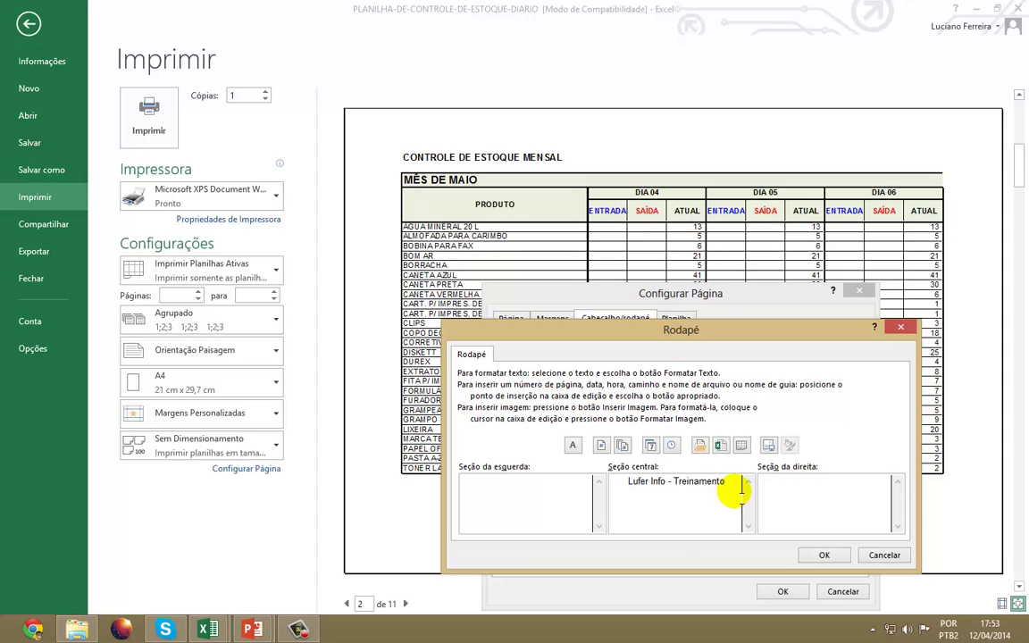
pyautogui.write('nfo')
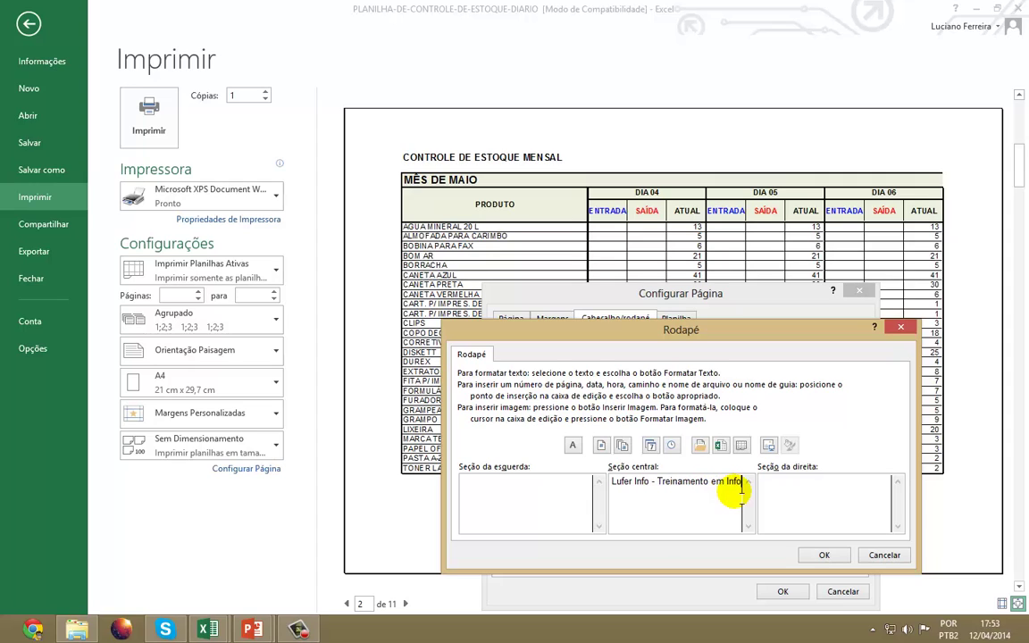
pyautogui.write('rmática')
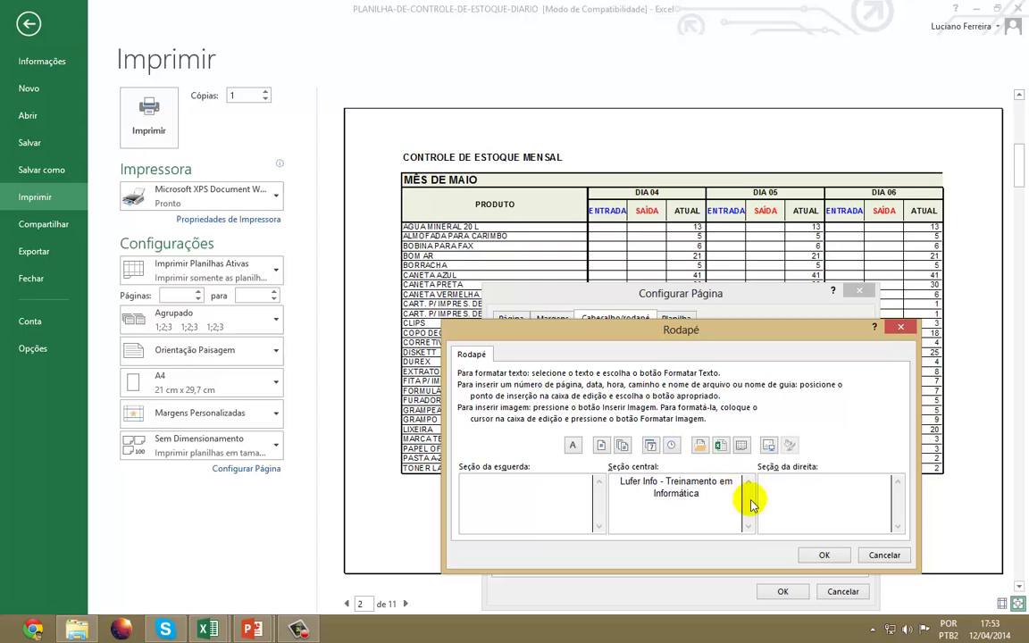
pyautogui.click(824, 554)
pyautogui.click(782, 593)
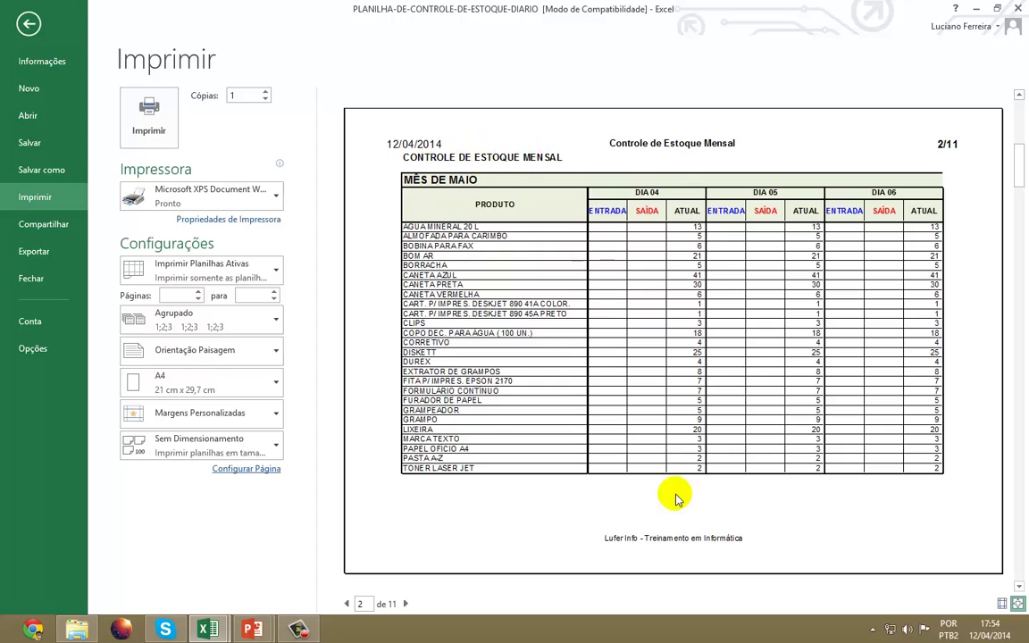
# Step: Examine the header and footer across several pages of the print preview, ending on page 1
pyautogui.click(405, 604)
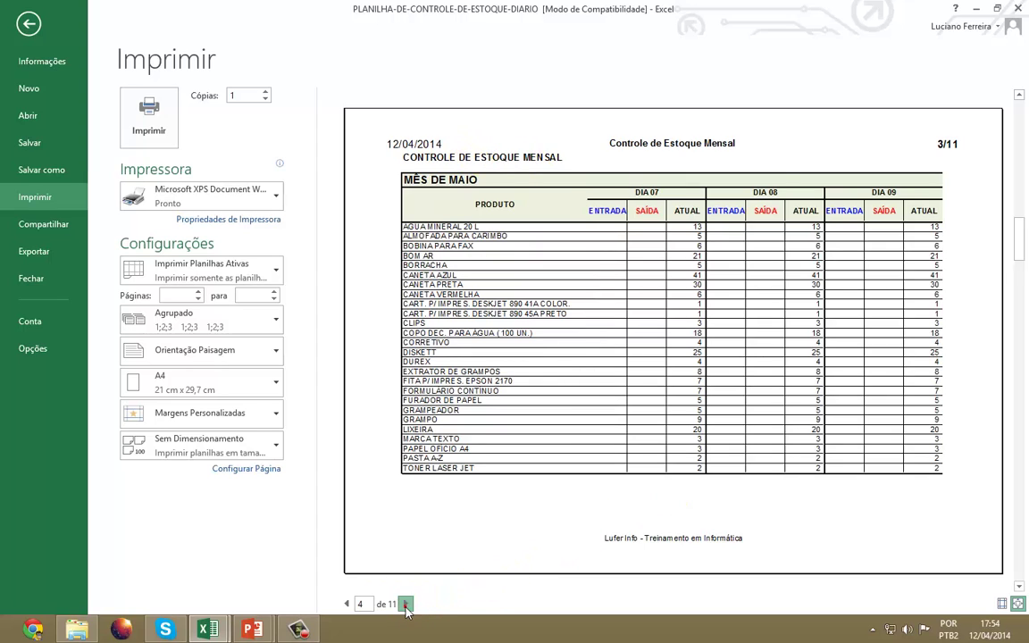
pyautogui.click(404, 604)
pyautogui.click(405, 604)
pyautogui.click(404, 604)
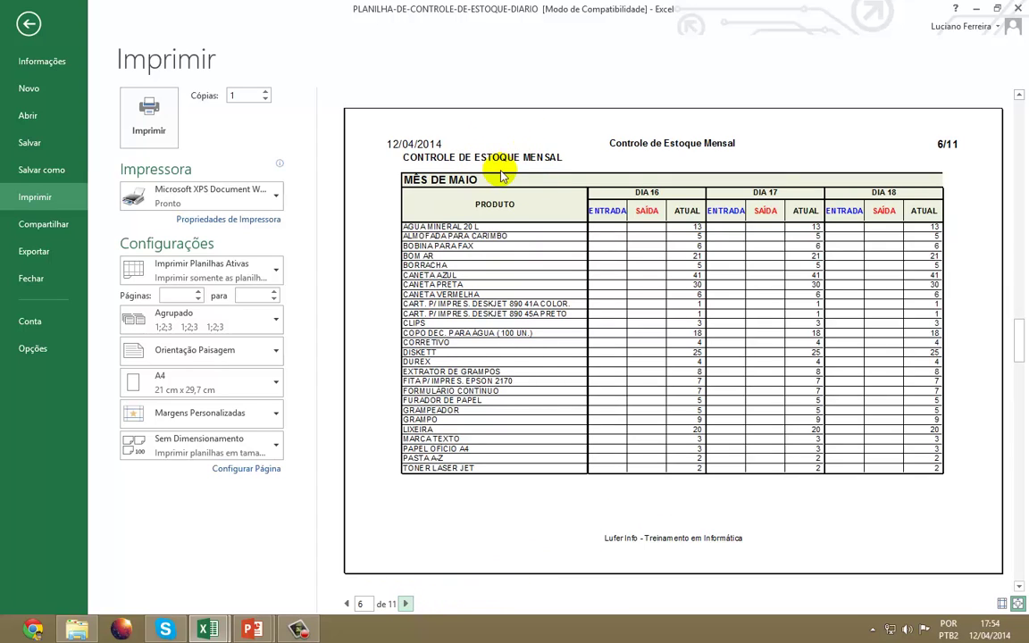
pyautogui.click(347, 604)
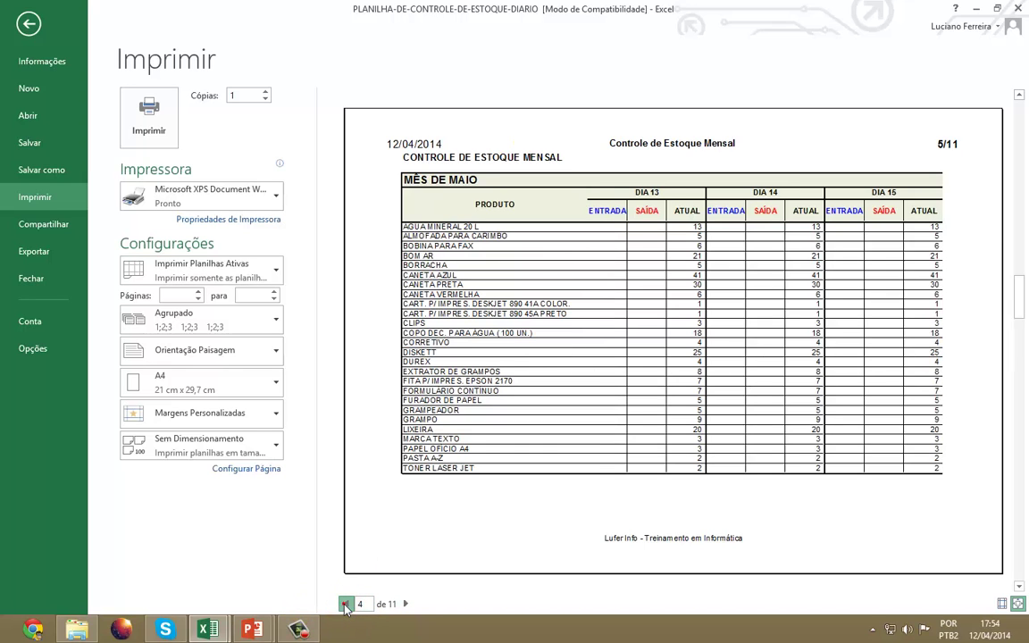
pyautogui.click(347, 604)
pyautogui.click(347, 603)
pyautogui.click(346, 604)
pyautogui.click(347, 604)
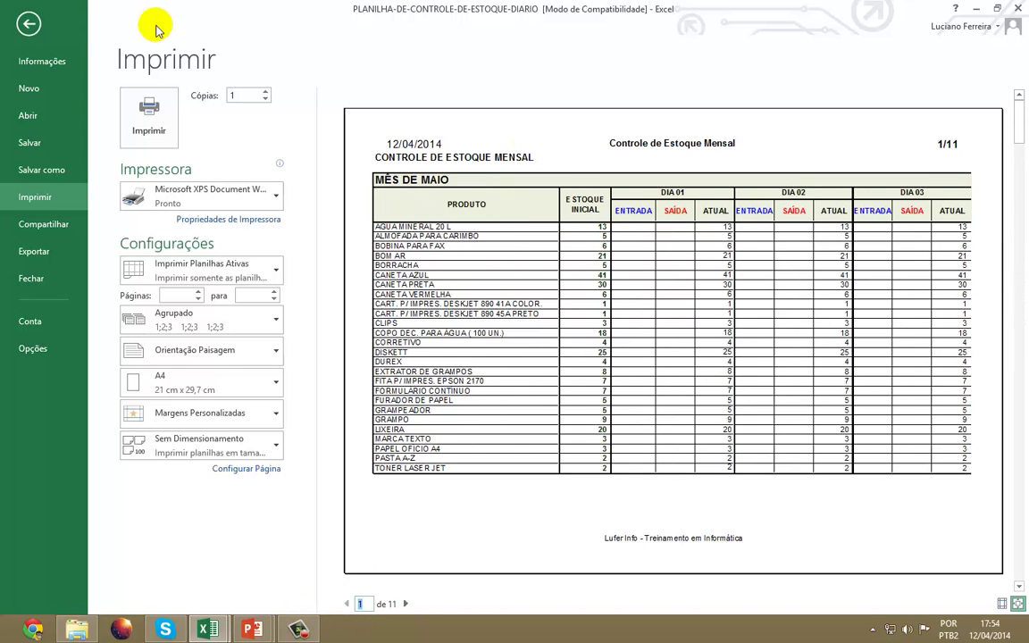
# Step: Leave the print preview, select cell A2 on the MAIO sheet and show the page layout commands
pyautogui.click(30, 24)
pyautogui.click(148, 195)
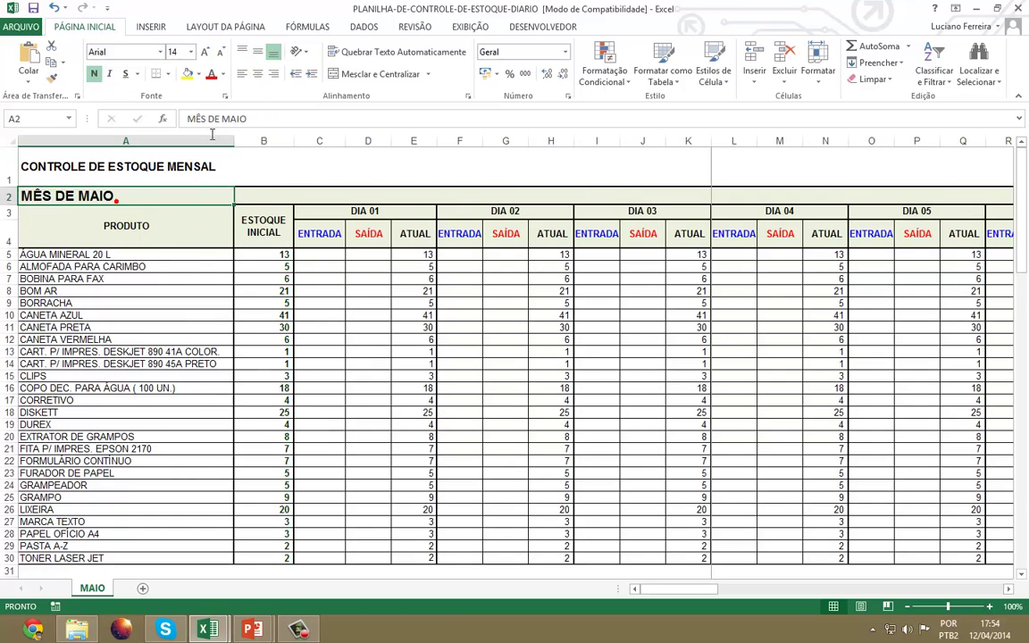
pyautogui.click(207, 29)
pyautogui.click(234, 70)
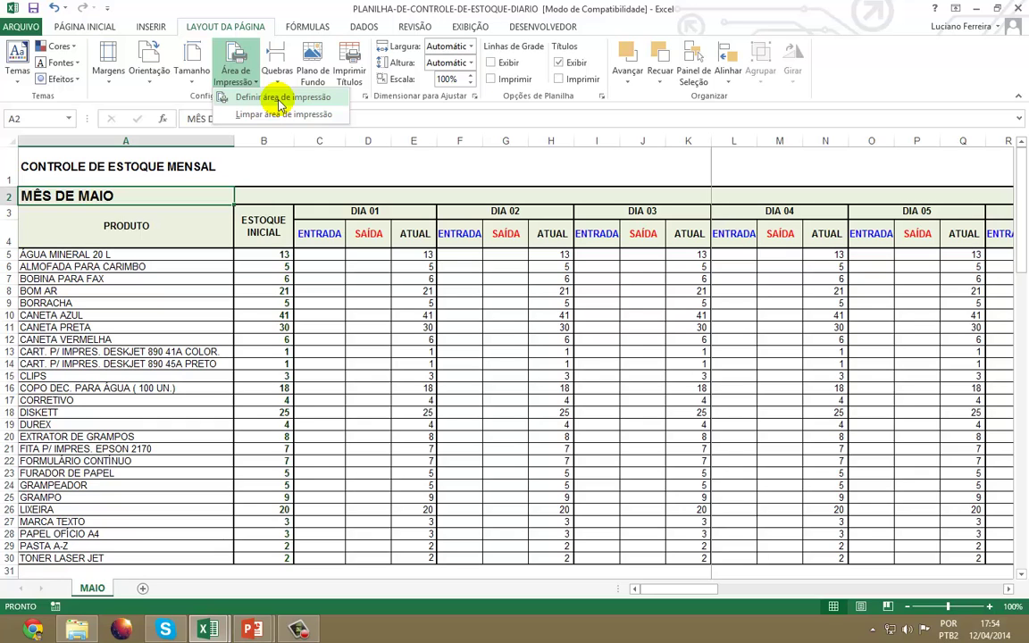
pyautogui.click(281, 100)
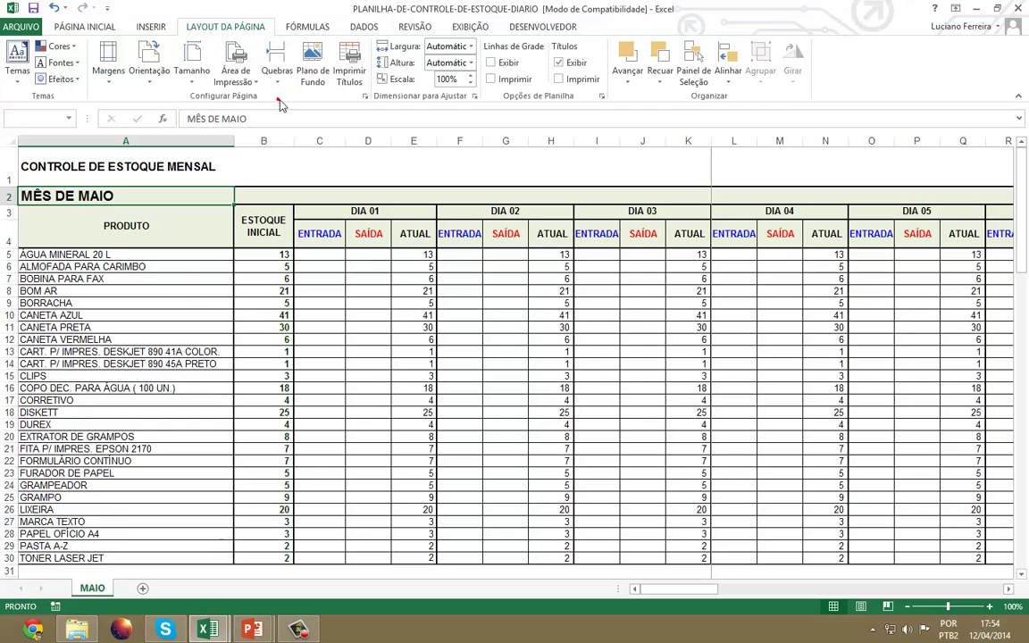
pyautogui.click(545, 365)
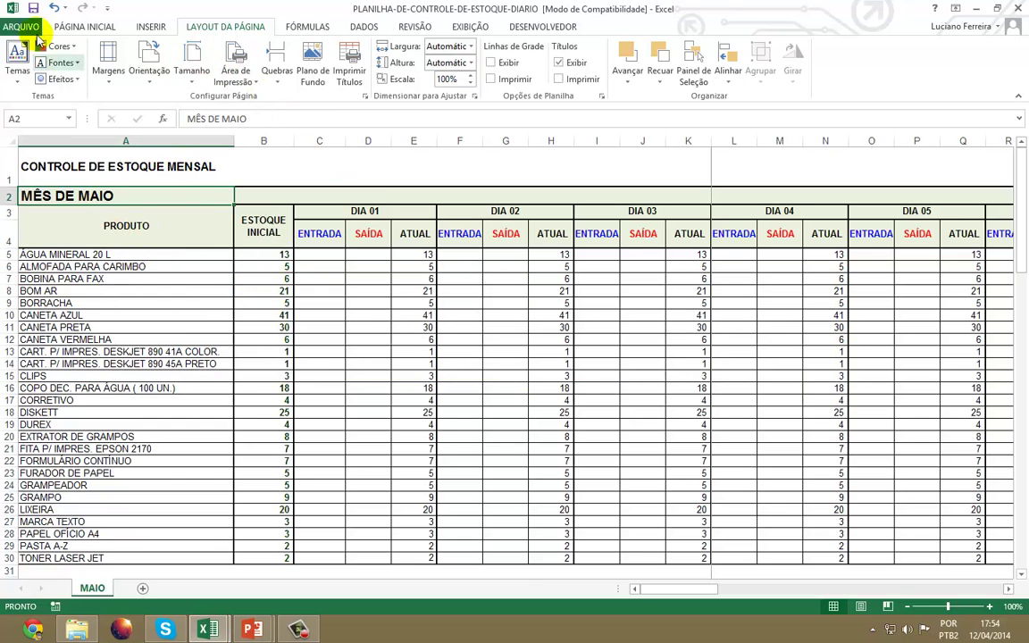
# Step: In the page setup, set the print area to 2:30, clear the rows to repeat at top, and preview the printout
pyautogui.click(364, 97)
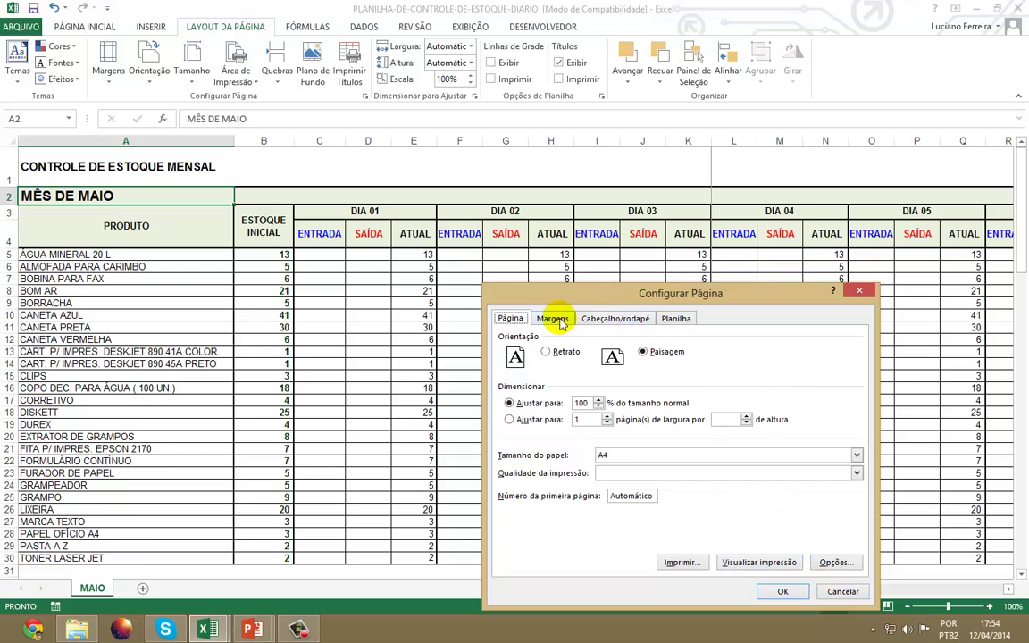
pyautogui.click(610, 319)
pyautogui.click(675, 319)
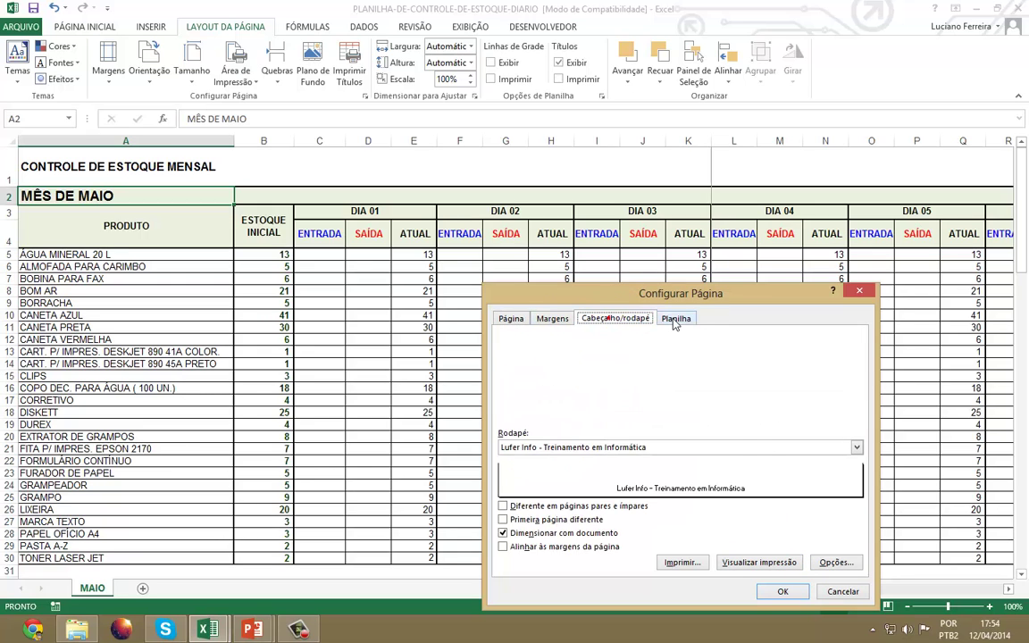
pyautogui.click(677, 327)
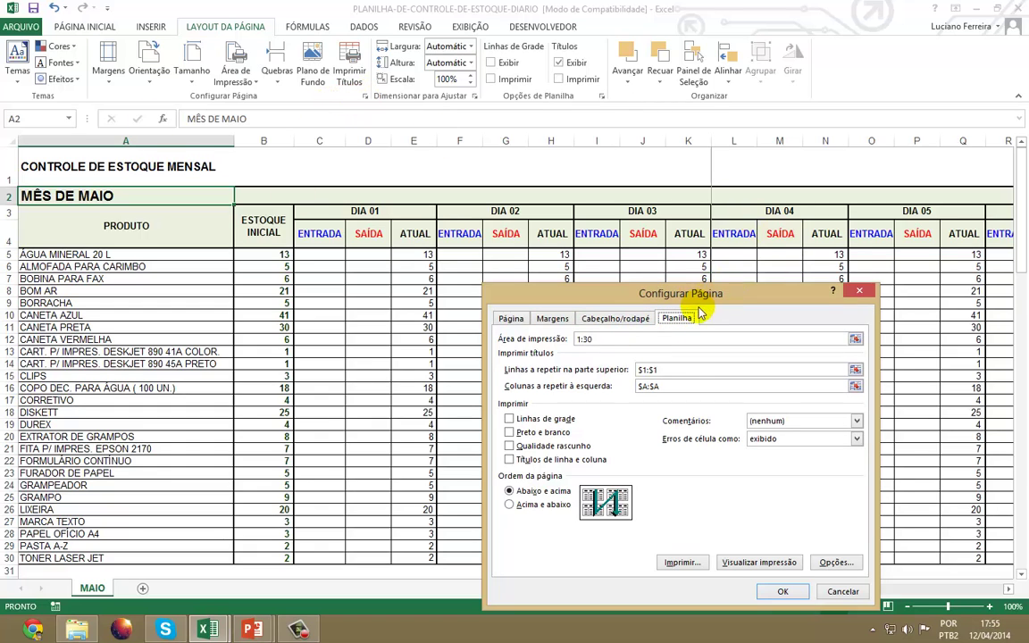
pyautogui.click(580, 340)
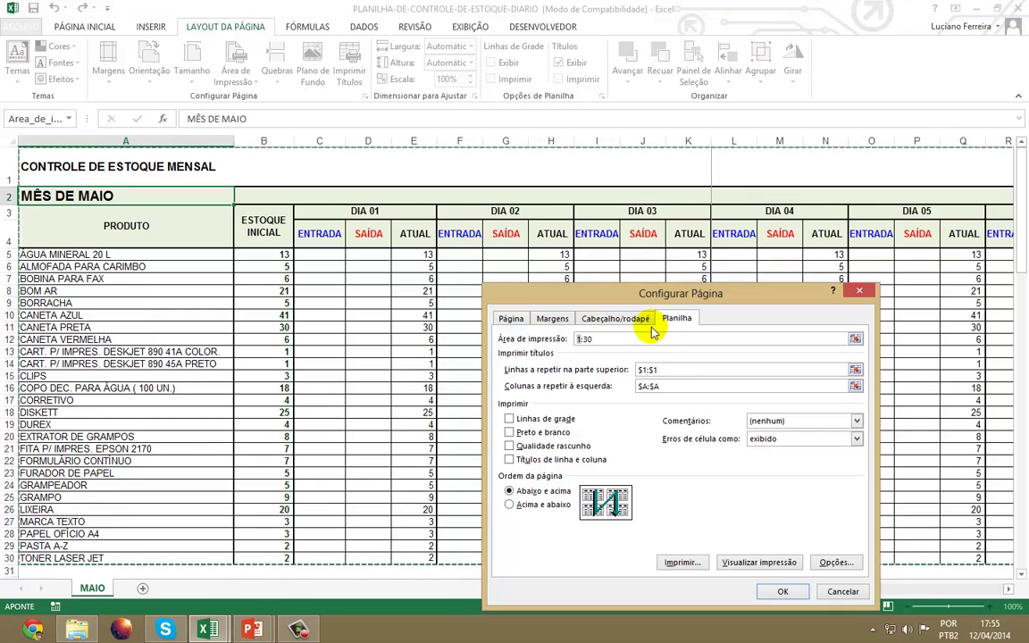
pyautogui.write('2')
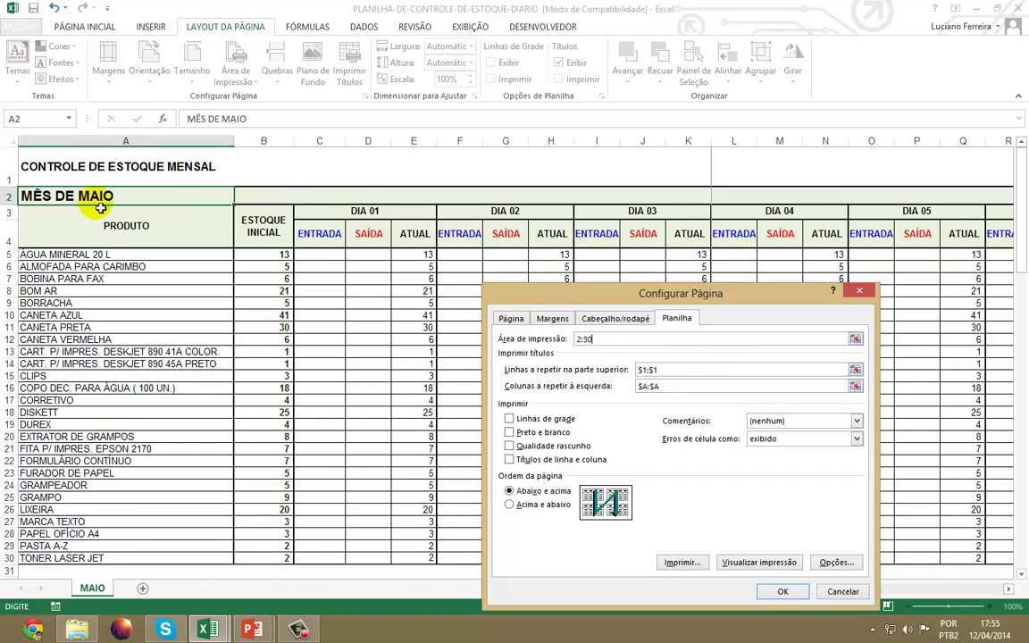
pyautogui.click(653, 372)
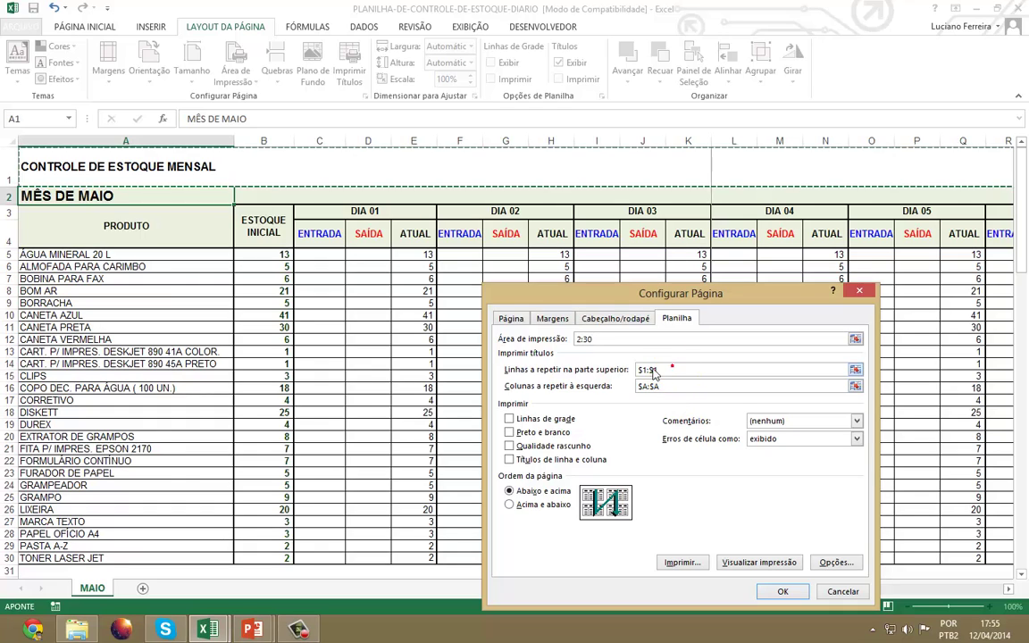
pyautogui.click(592, 373)
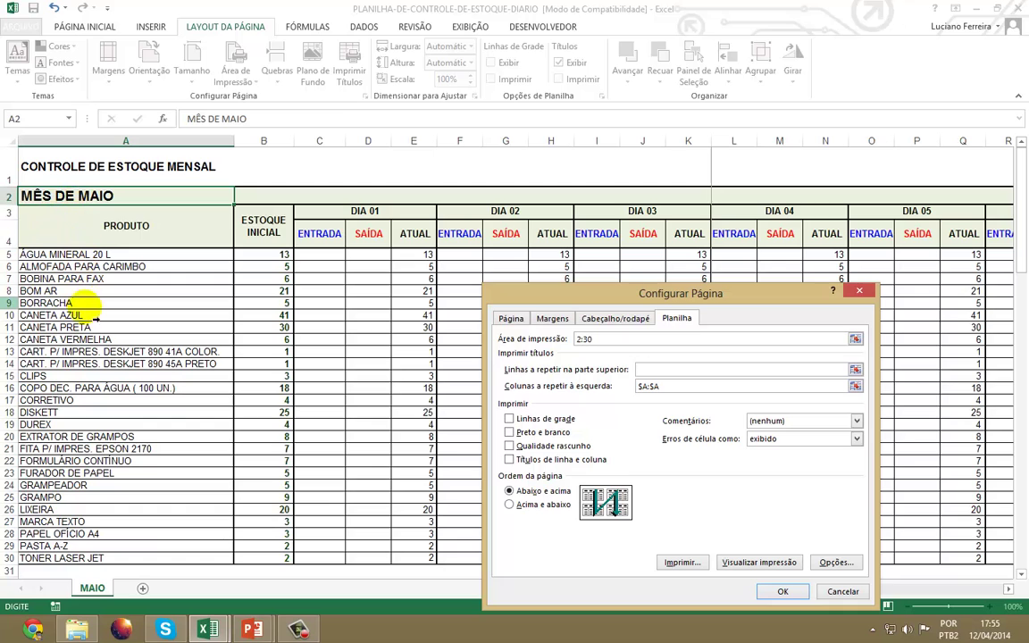
pyautogui.click(760, 563)
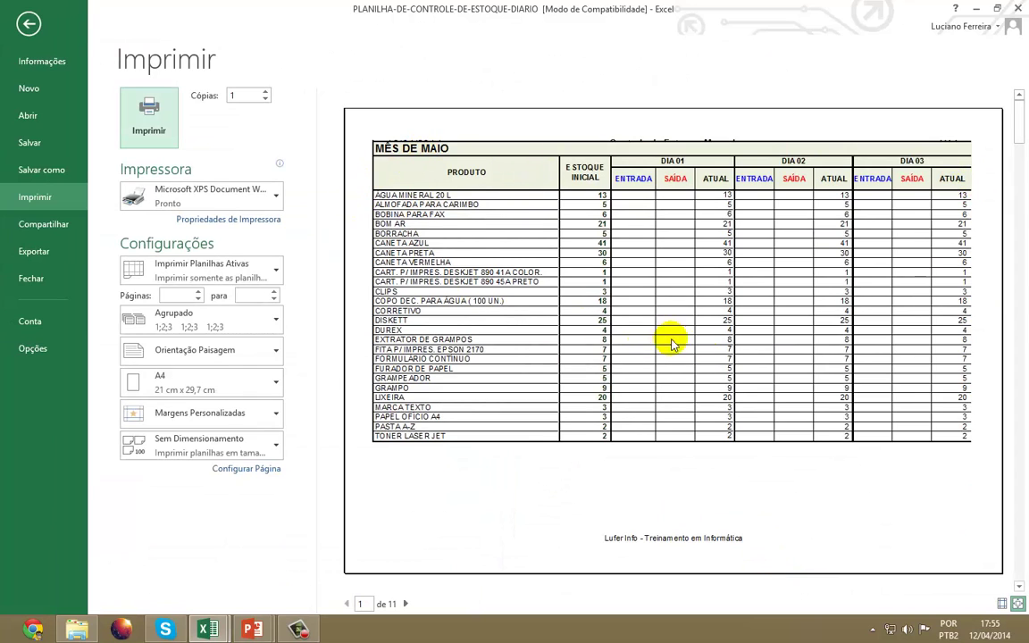
# Step: Check in the print preview how the table and header are positioned on pages 2 to 6
pyautogui.click(404, 605)
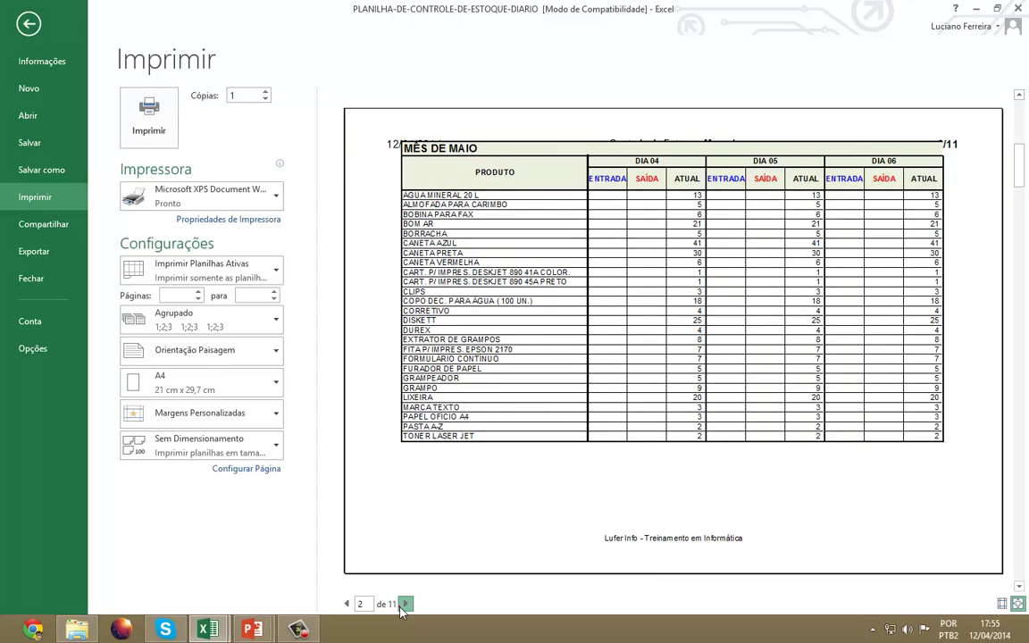
pyautogui.click(404, 605)
pyautogui.click(404, 605)
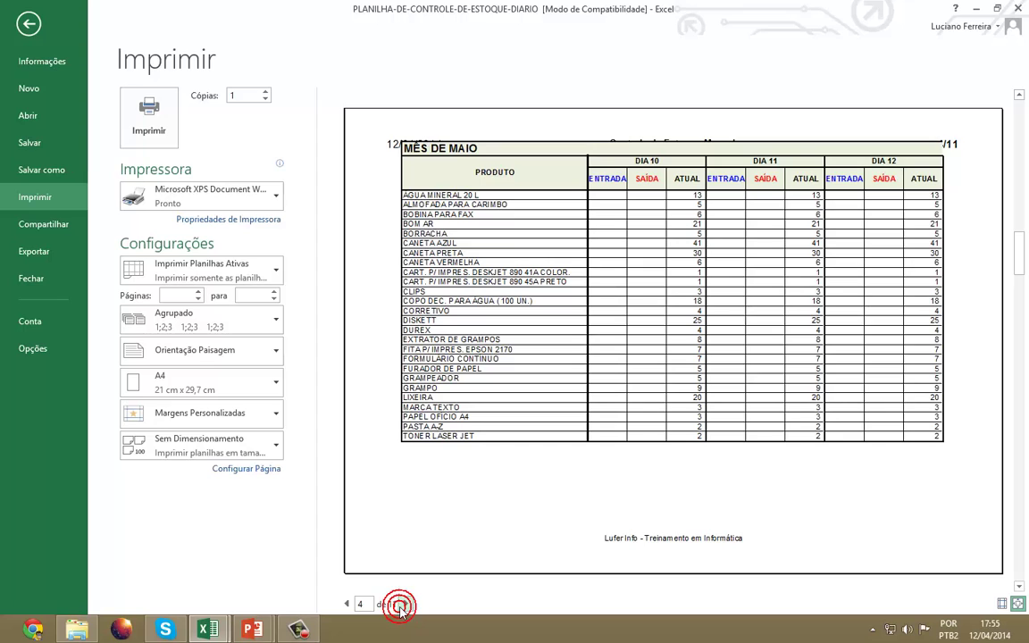
pyautogui.click(405, 605)
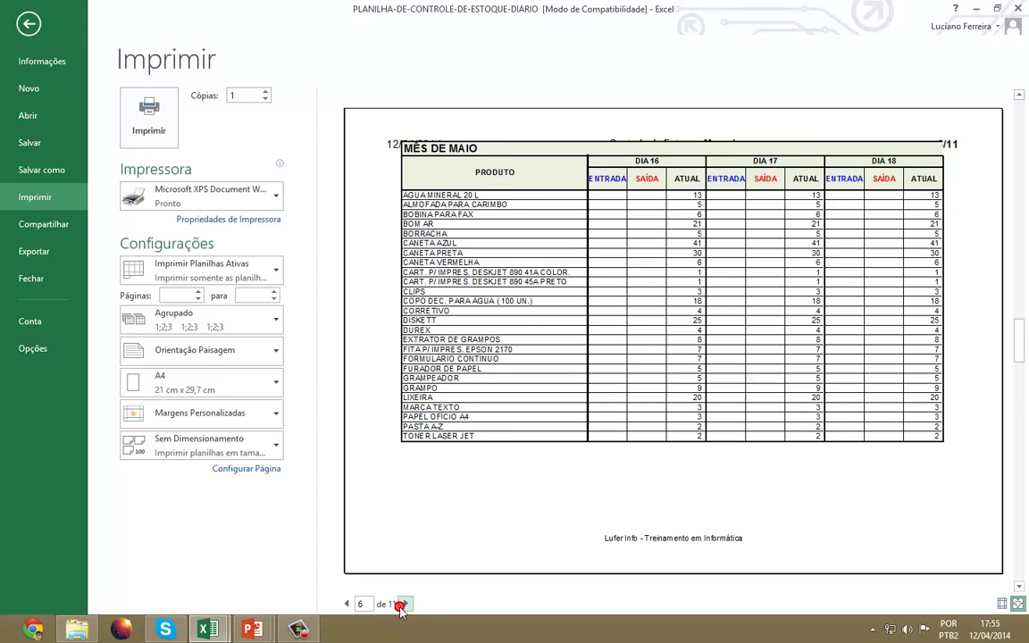
pyautogui.click(347, 604)
pyautogui.click(347, 603)
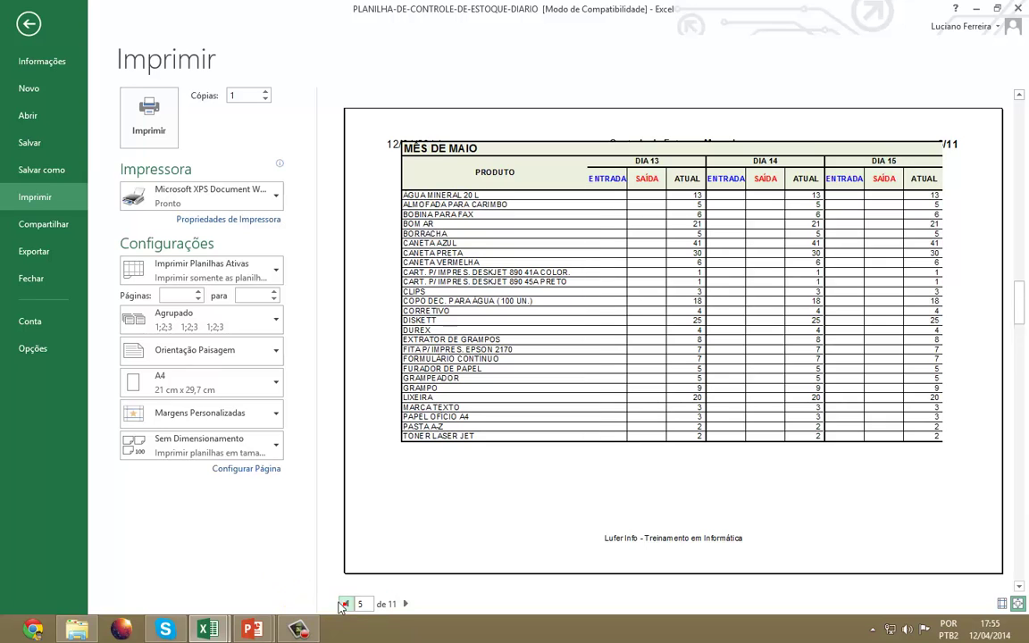
# Step: In the page setup, turn on vertical centring of the table on the page and apply it to the print preview
pyautogui.click(276, 470)
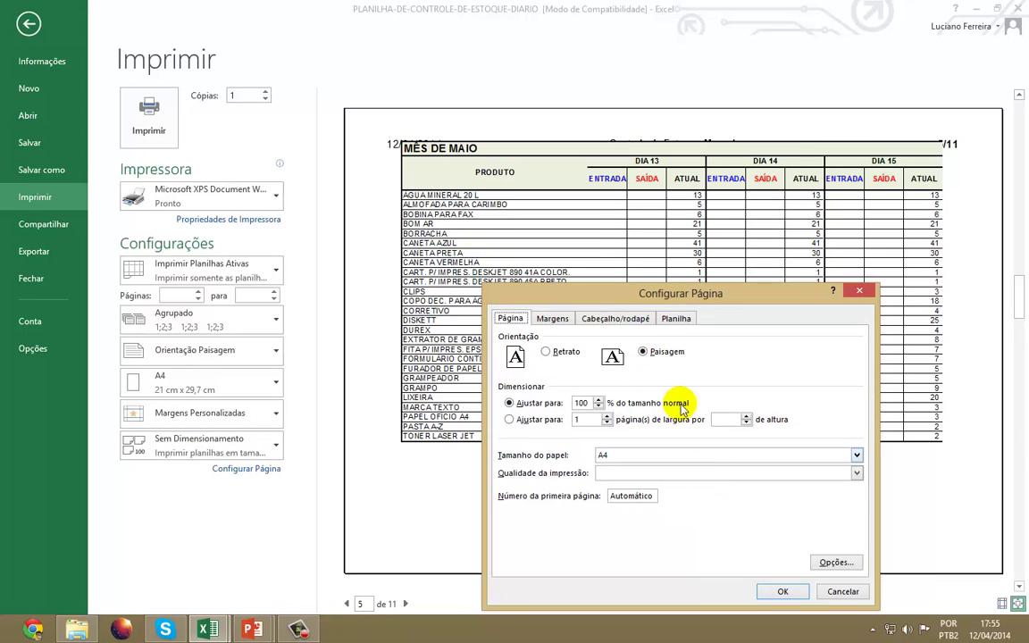
pyautogui.click(599, 322)
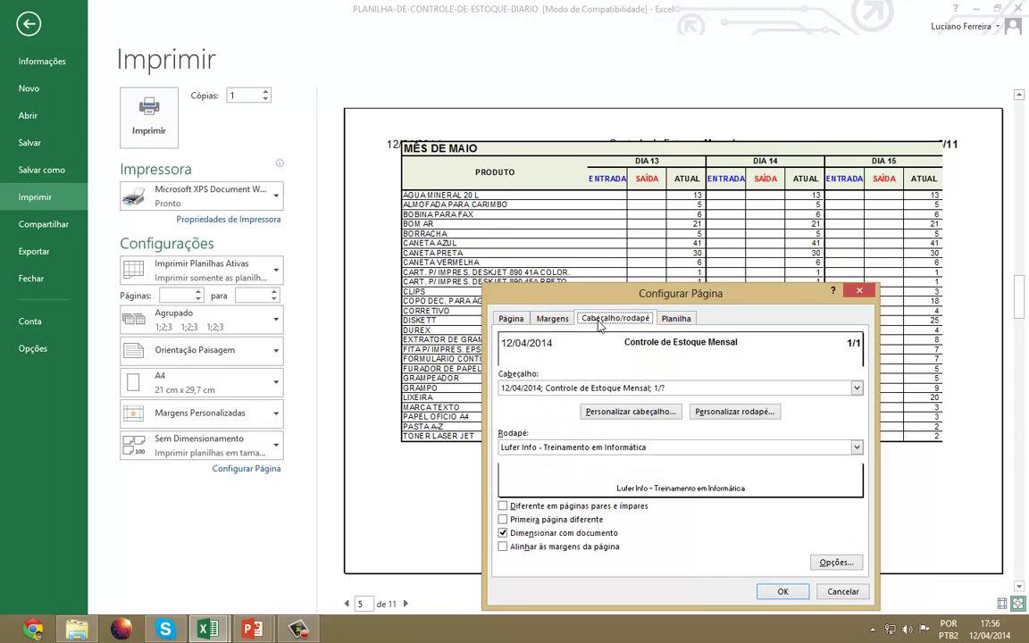
pyautogui.click(674, 319)
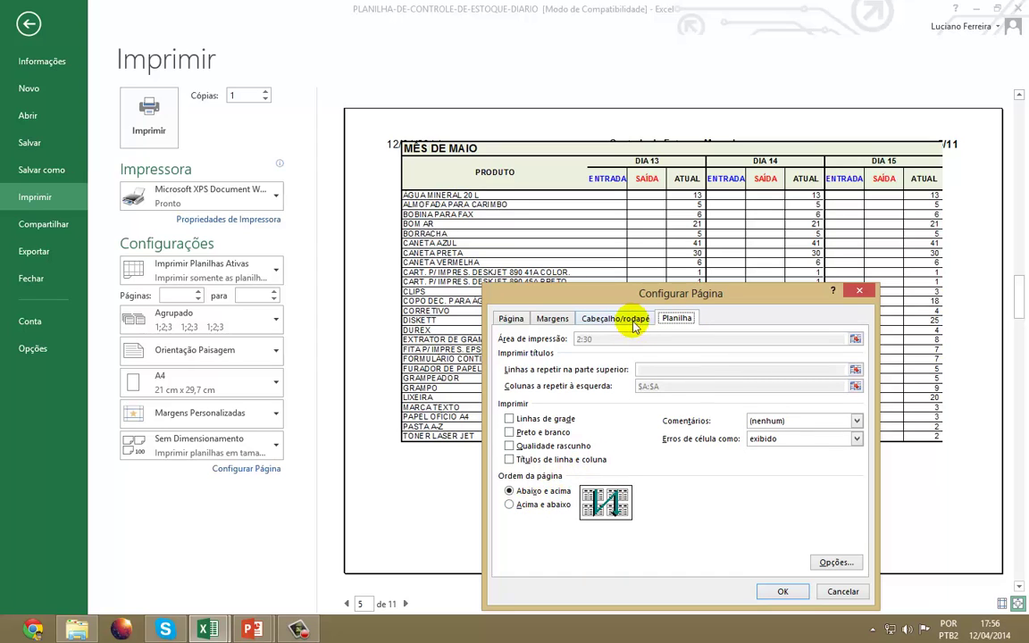
pyautogui.click(552, 318)
pyautogui.click(525, 531)
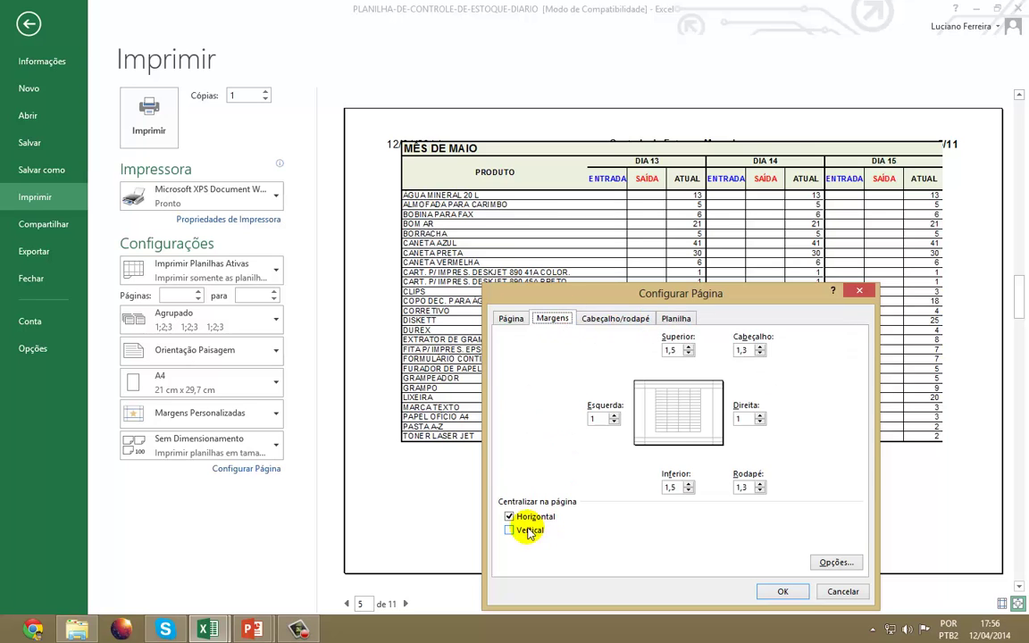
pyautogui.click(782, 592)
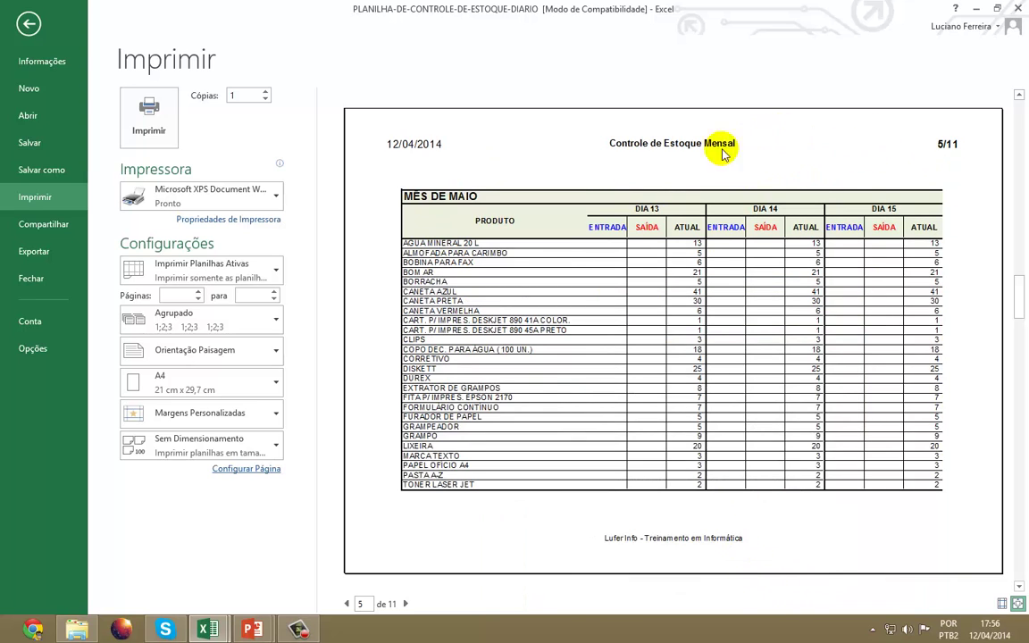
# Step: Check the table's position below the header on pages 6 to 9 of the print preview
pyautogui.click(406, 604)
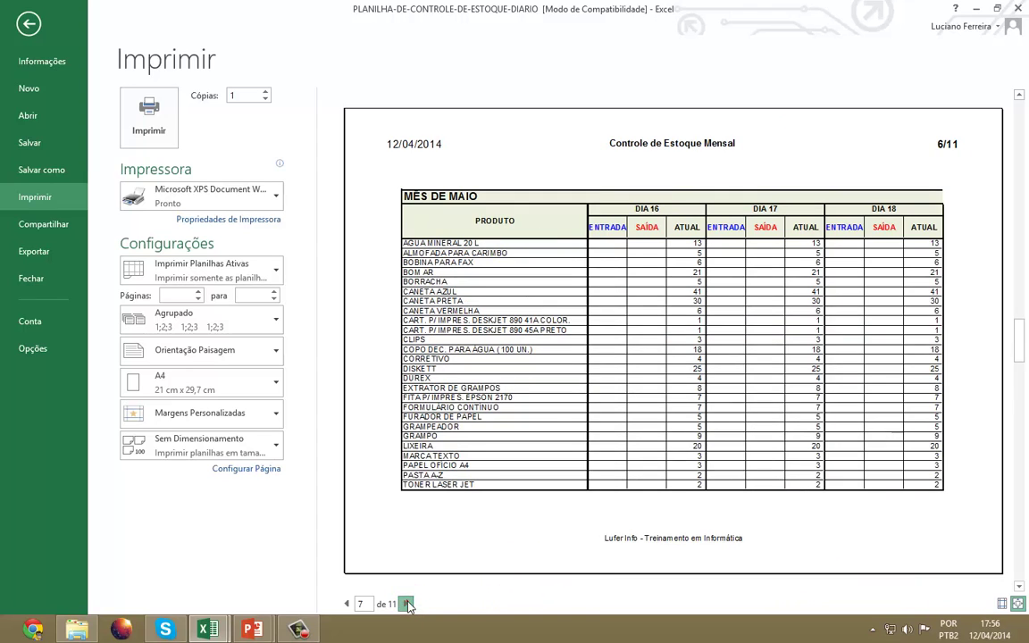
pyautogui.click(405, 604)
pyautogui.click(406, 603)
pyautogui.click(405, 604)
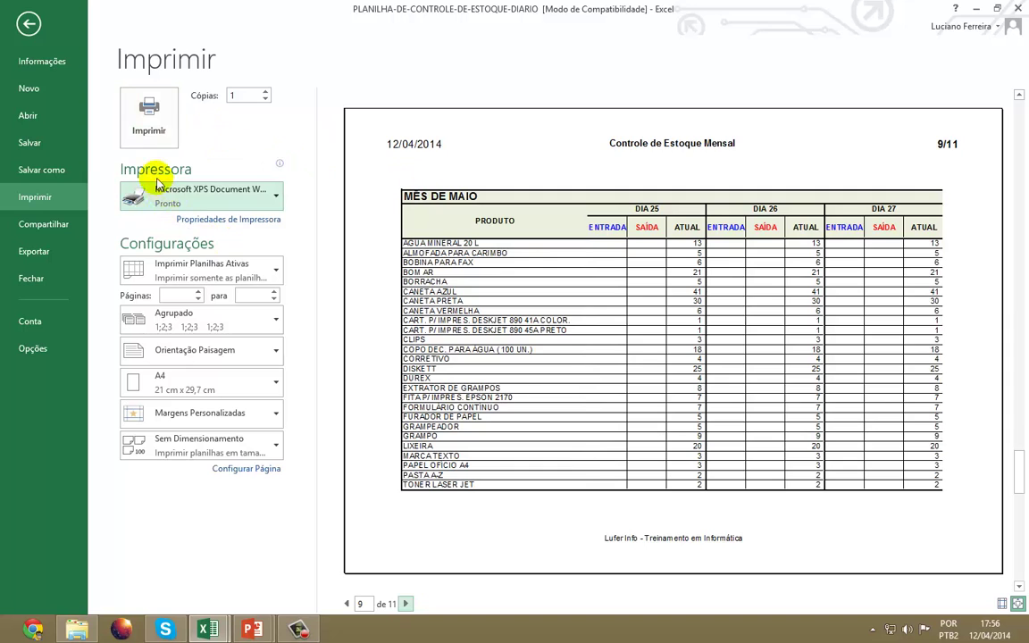
# Step: Print the sheet to an OpenXPS file named "Relatório Controle de Estoque Mensal - Maior" in the arquivos de vídeo aulas folder
pyautogui.click(140, 133)
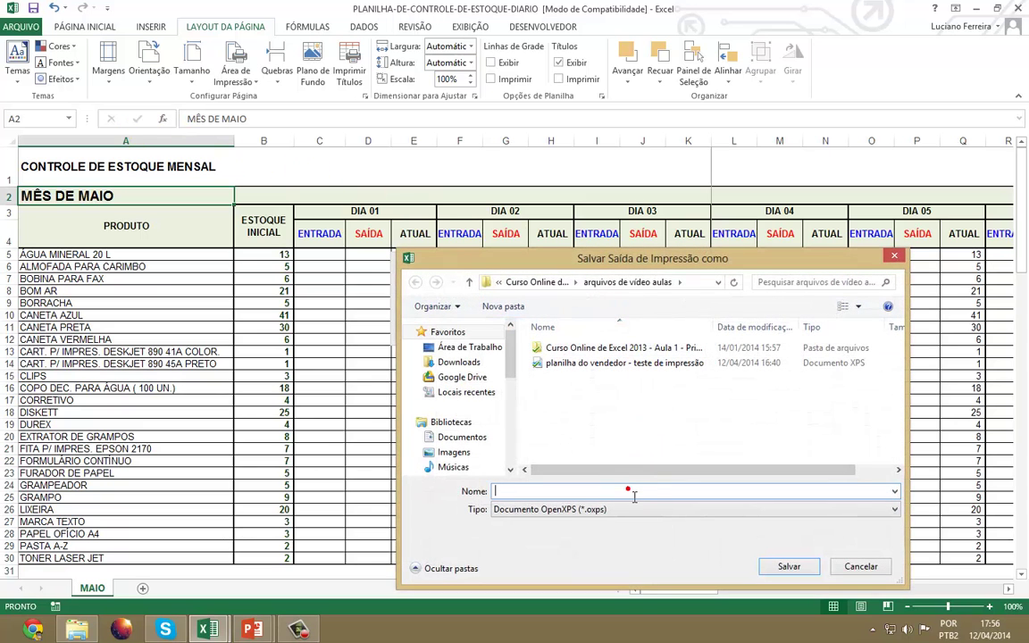
pyautogui.write('Controle de Estoque Mensal - Maior')
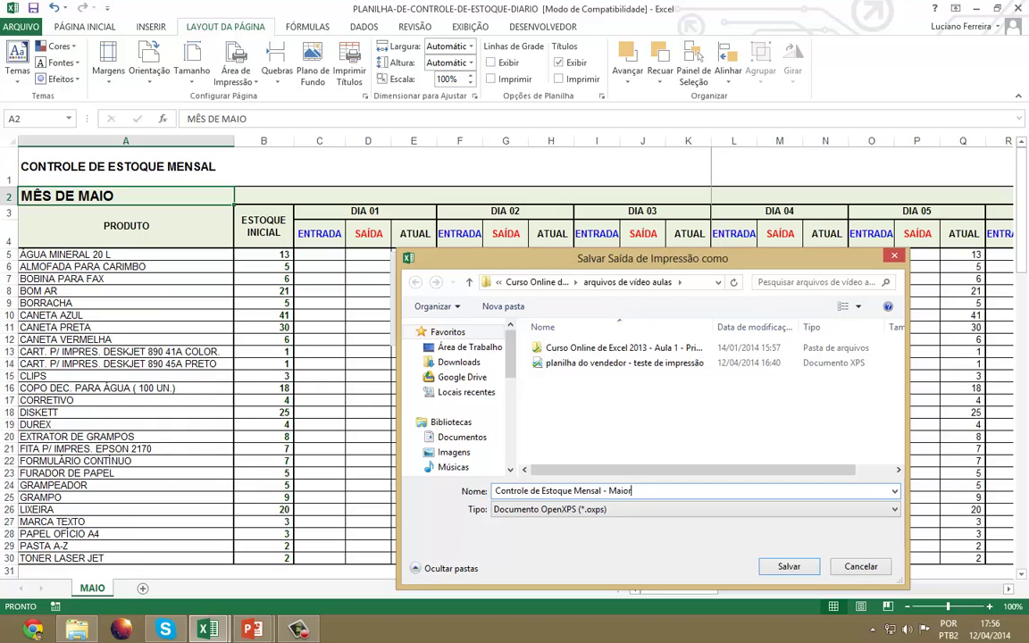
pyautogui.write('Relatório')
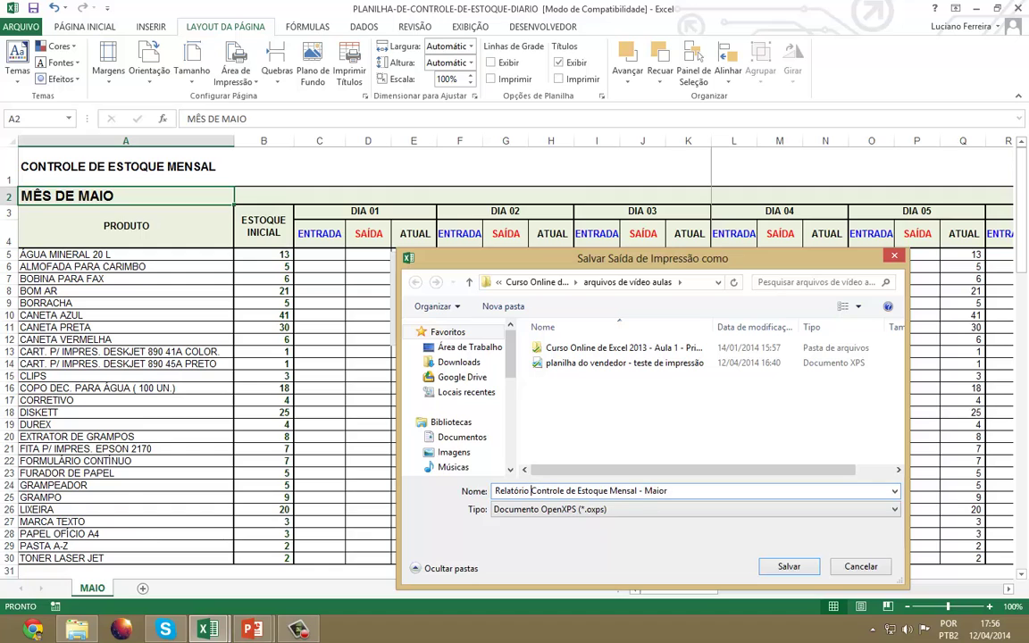
pyautogui.click(790, 567)
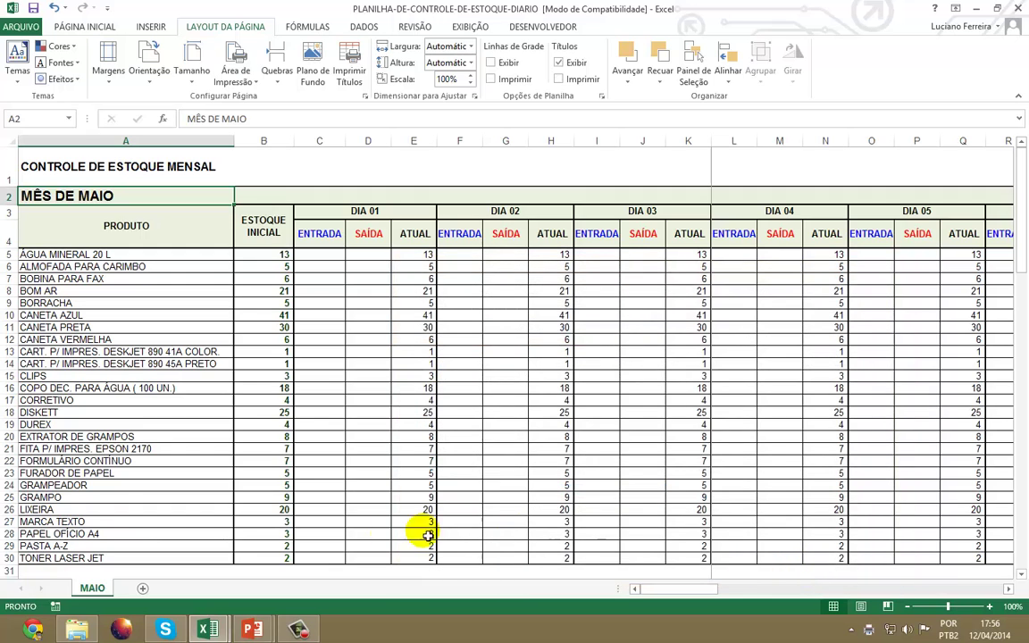
# Step: Switch to File Explorer and open the Relatório Controle de Estoque Mensal file in a maximized XPS Viewer window
pyautogui.click(90, 635)
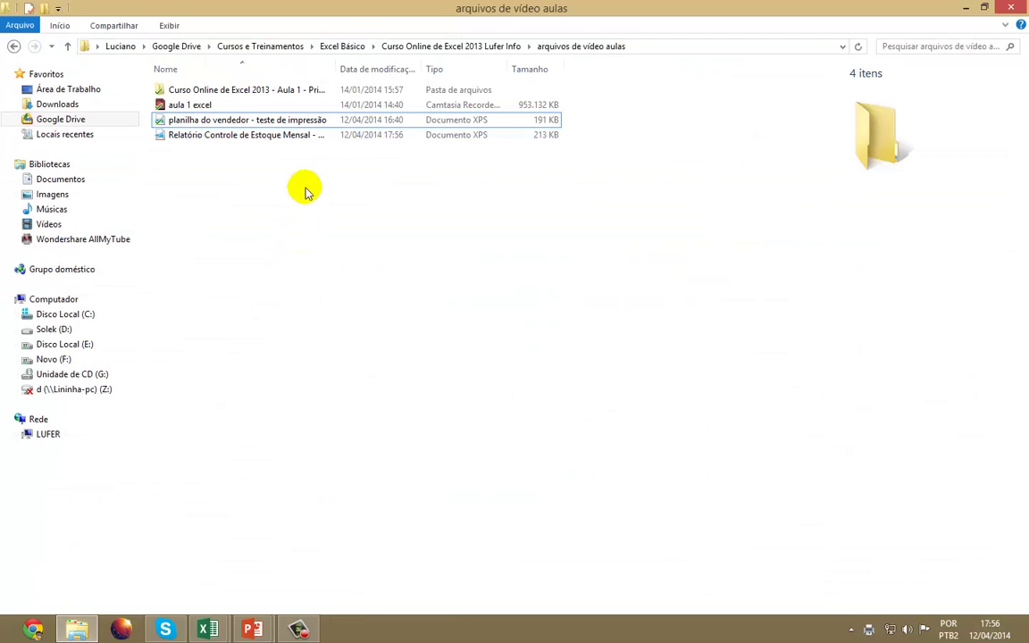
pyautogui.click(237, 144)
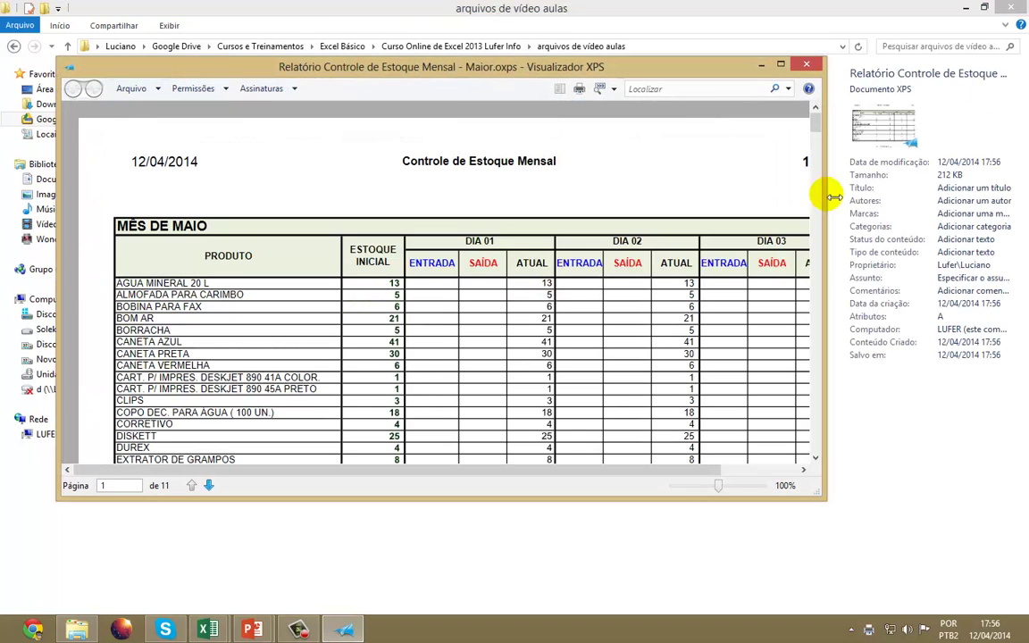
pyautogui.click(781, 65)
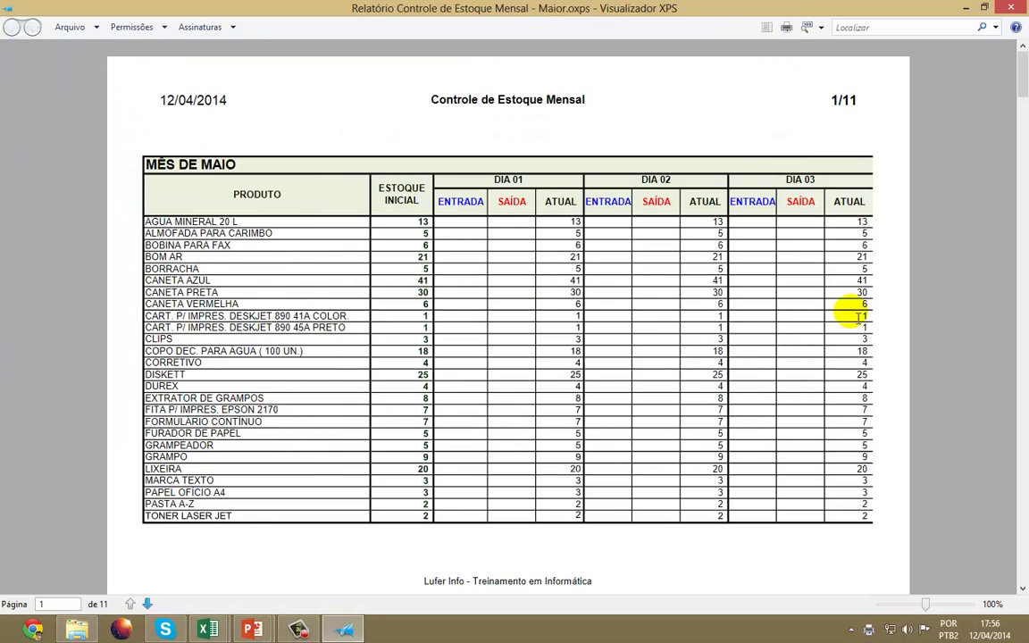
# Step: Review the printed report's pages from first to last, checking headers, footers and day columns, and minimize the viewer
pyautogui.scroll(-3, 660, 281)
pyautogui.scroll(-20, 659, 288)
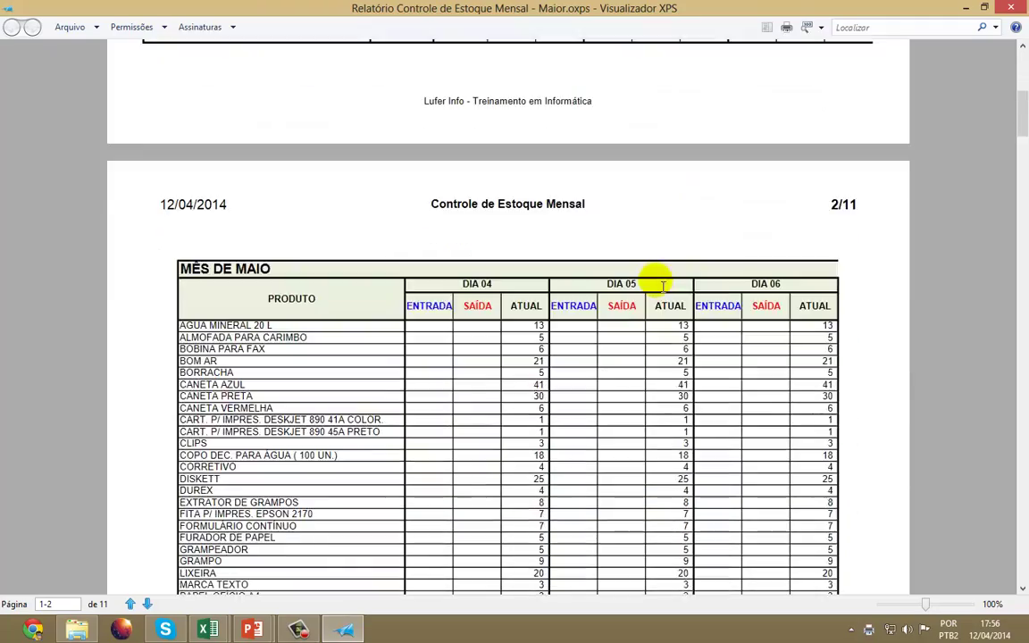
pyautogui.scroll(-20, 657, 282)
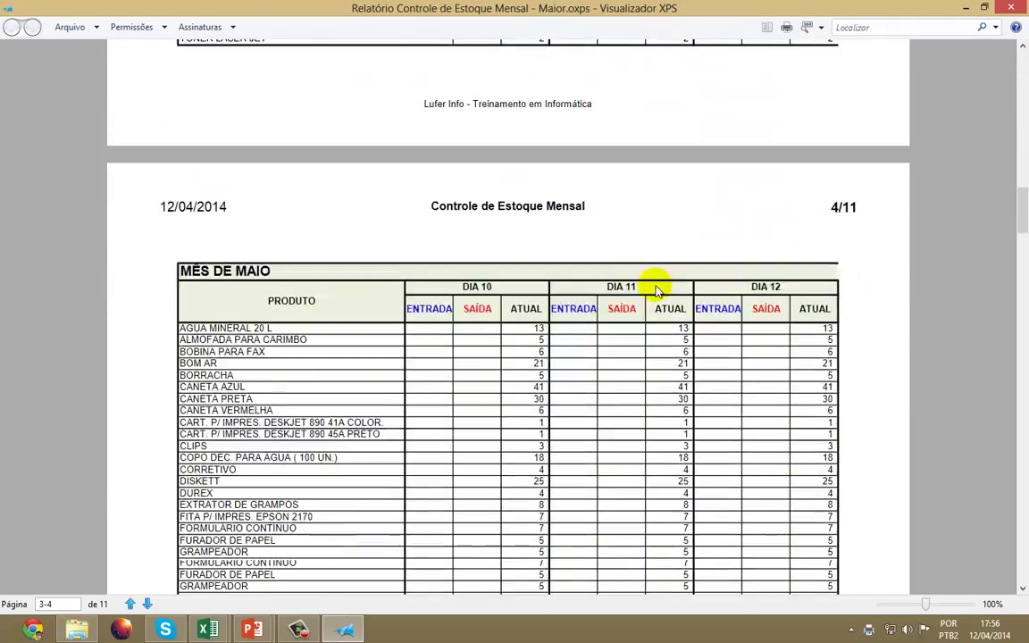
pyautogui.scroll(-20, 641, 277)
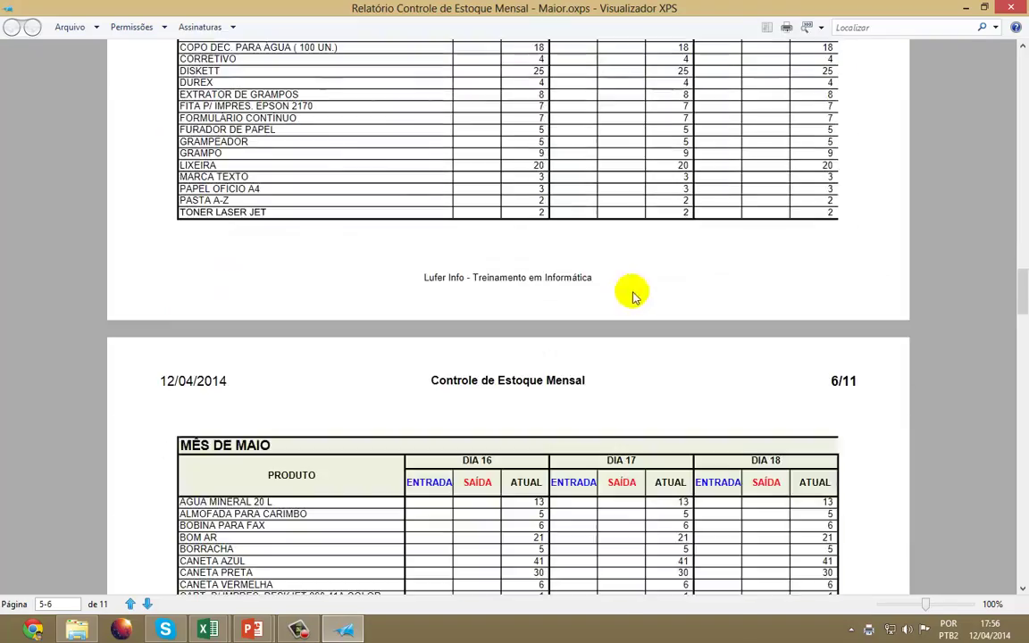
pyautogui.scroll(-20, 606, 277)
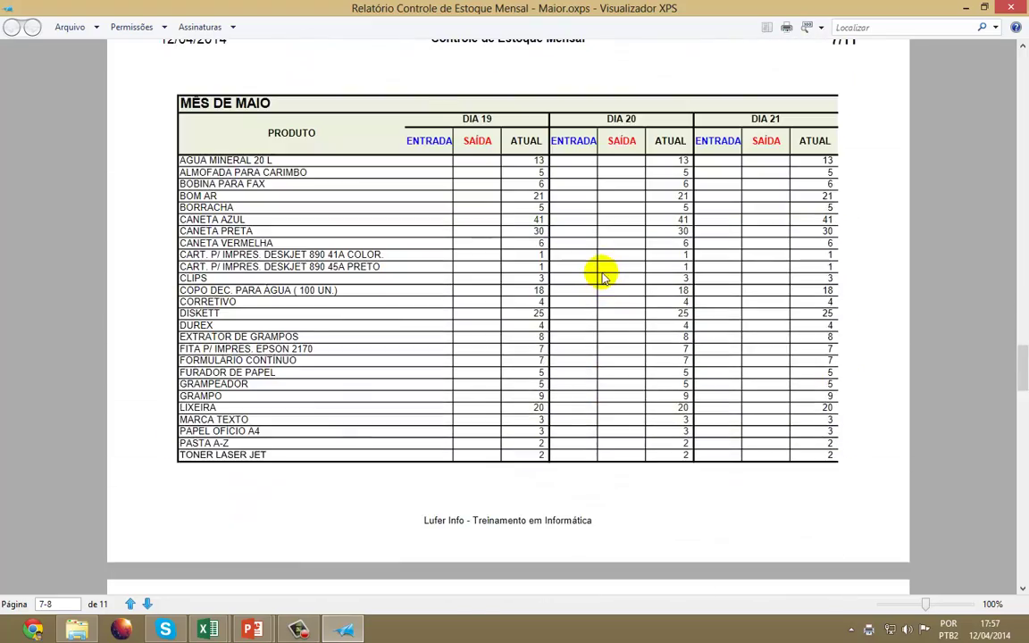
pyautogui.scroll(-20, 608, 284)
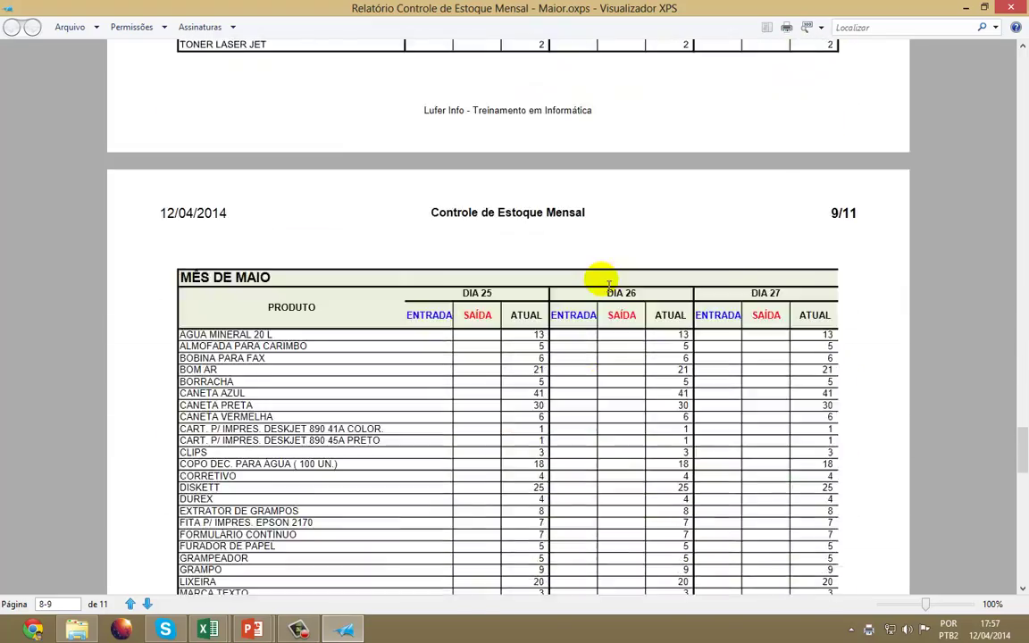
pyautogui.scroll(-15, 604, 282)
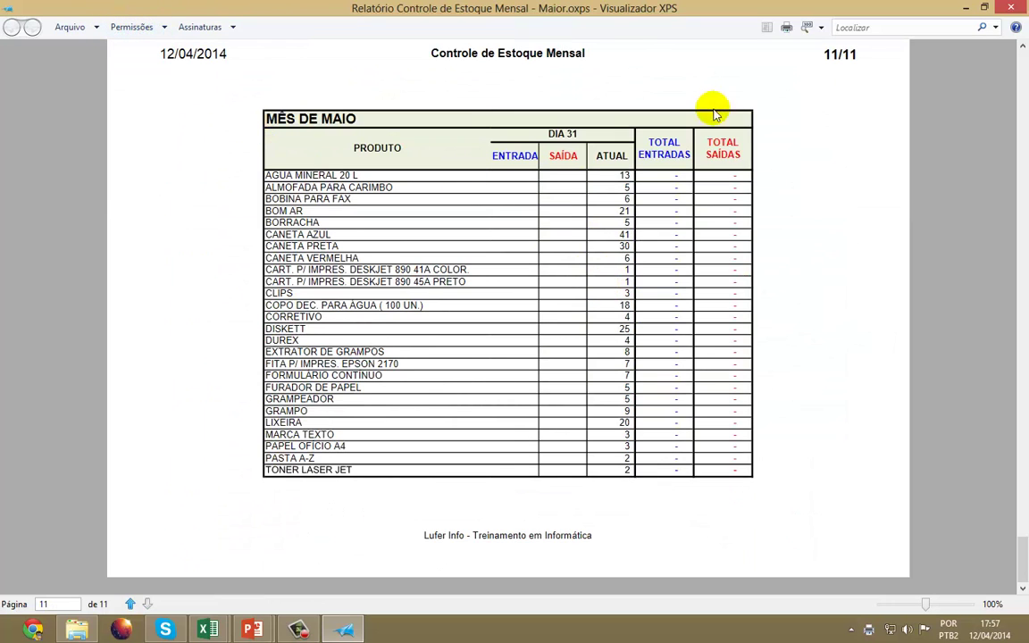
pyautogui.doubleClick(954, 9)
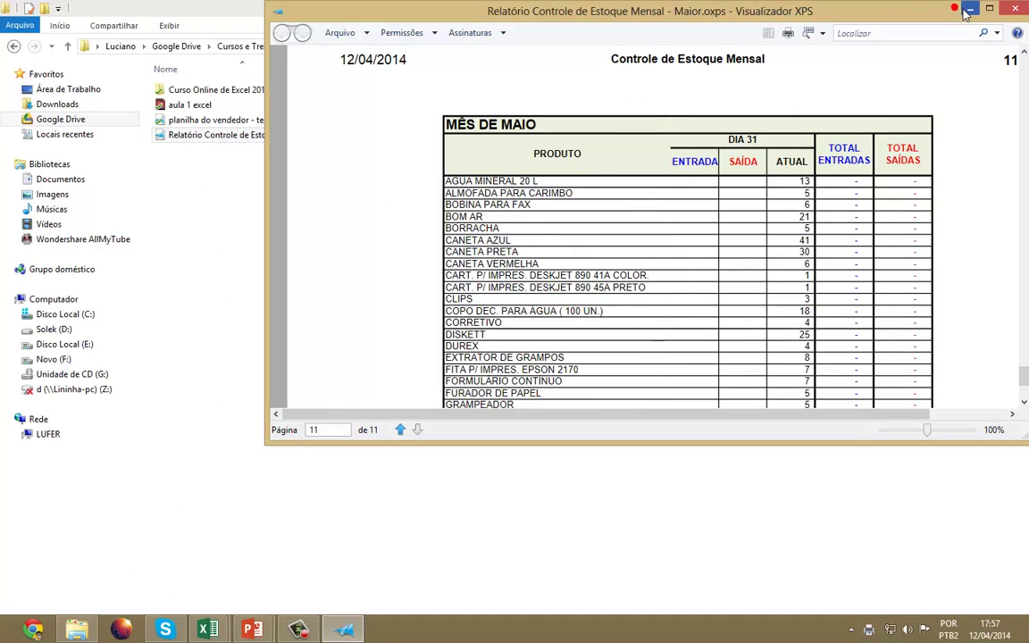
pyautogui.doubleClick(871, 9)
pyautogui.click(967, 9)
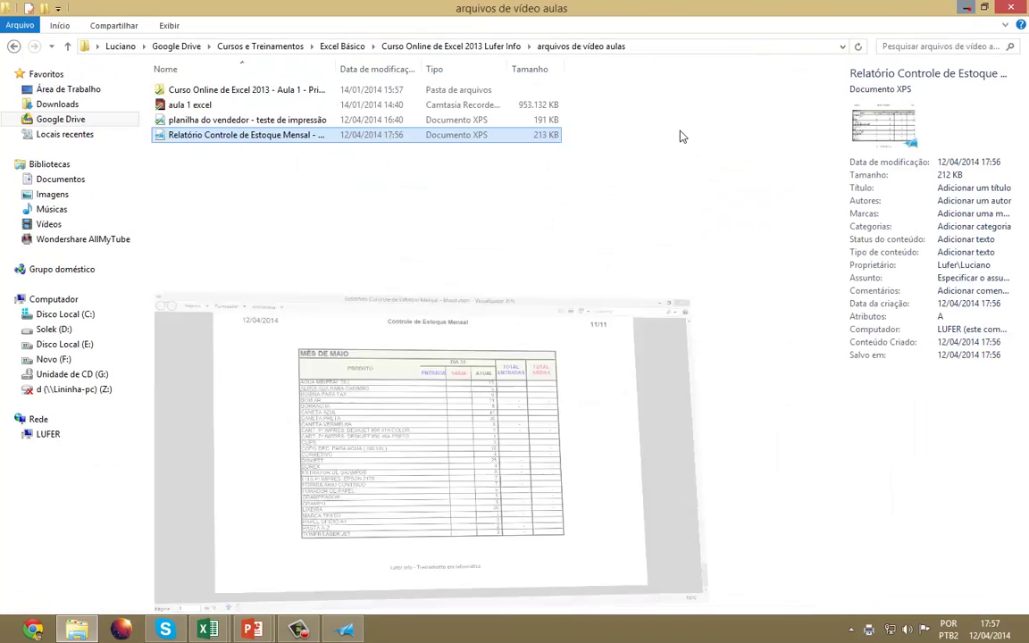
# Step: Switch to the stock control workbook in Excel, look at the printers available for printing, and return to the sheet
pyautogui.moveTo(209, 632)
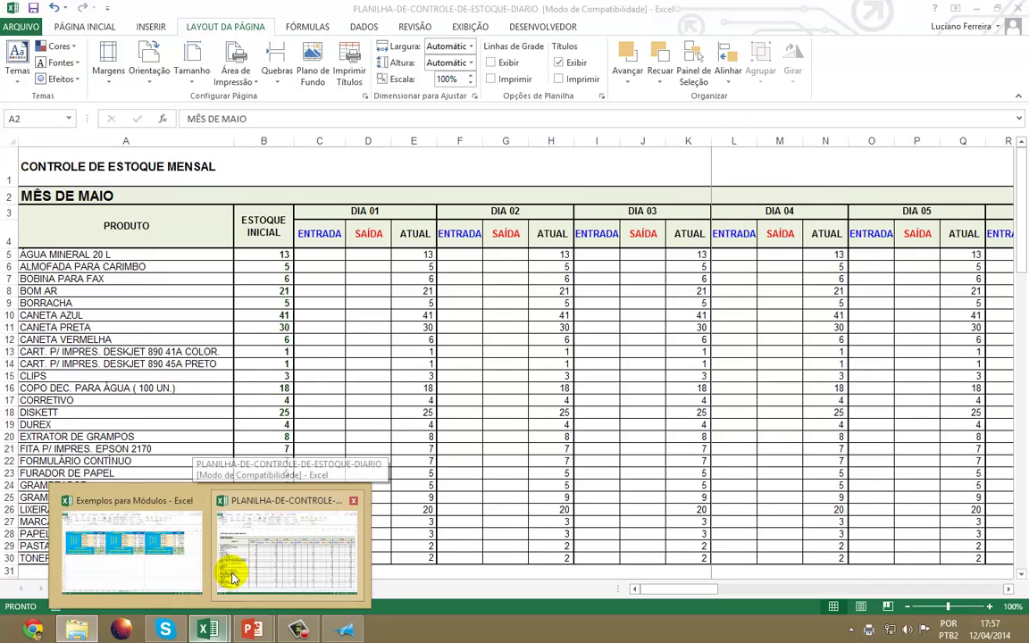
pyautogui.click(231, 572)
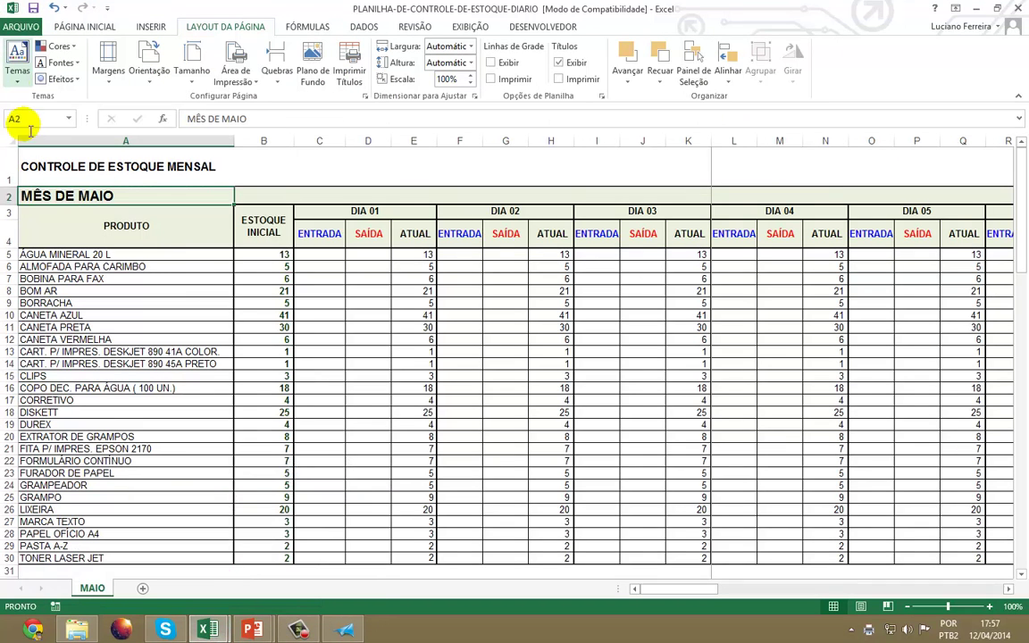
pyautogui.click(21, 27)
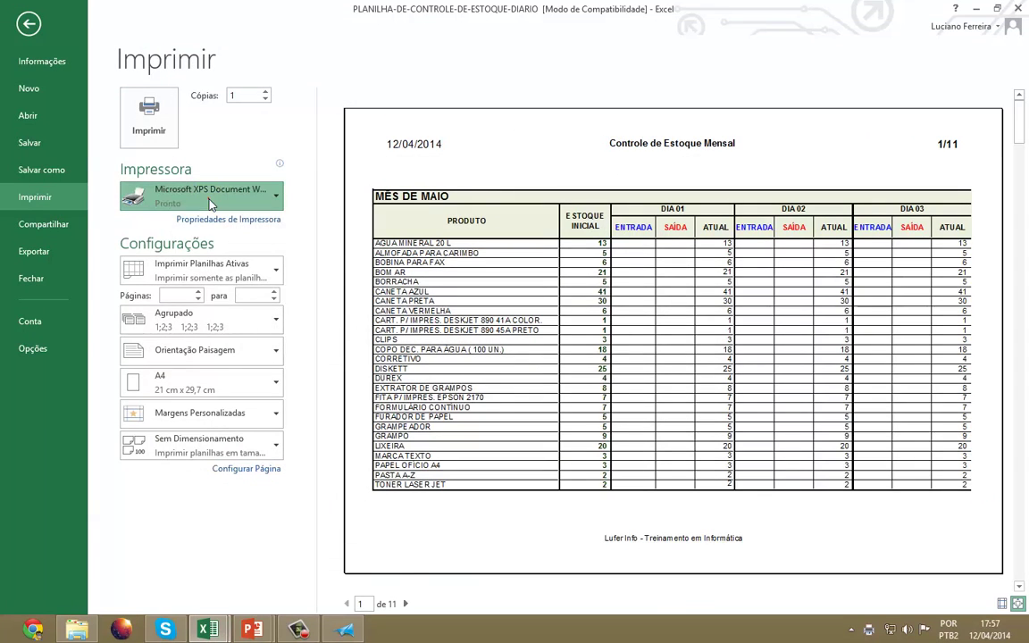
pyautogui.click(211, 198)
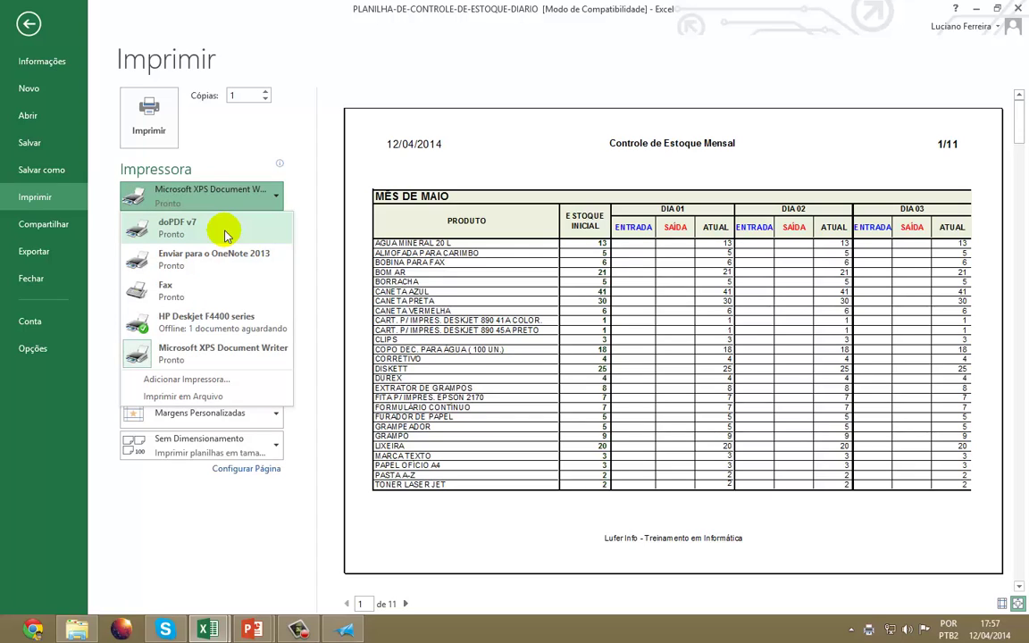
pyautogui.click(28, 24)
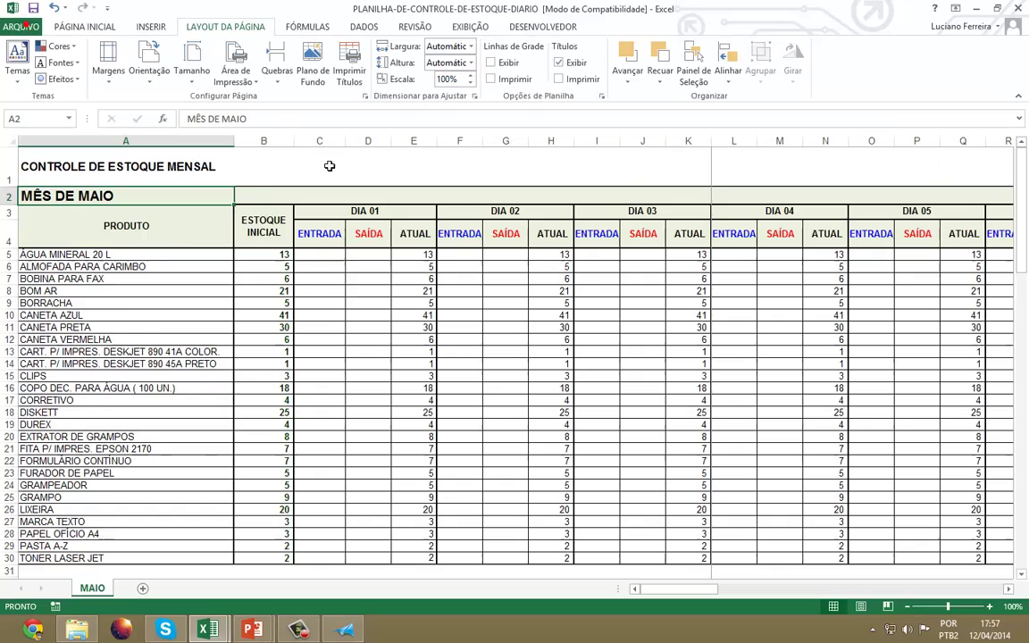
# Step: Switch to XPS Viewer, return to the report's first page, and check the file types offered for saving without saving a copy
pyautogui.click(357, 631)
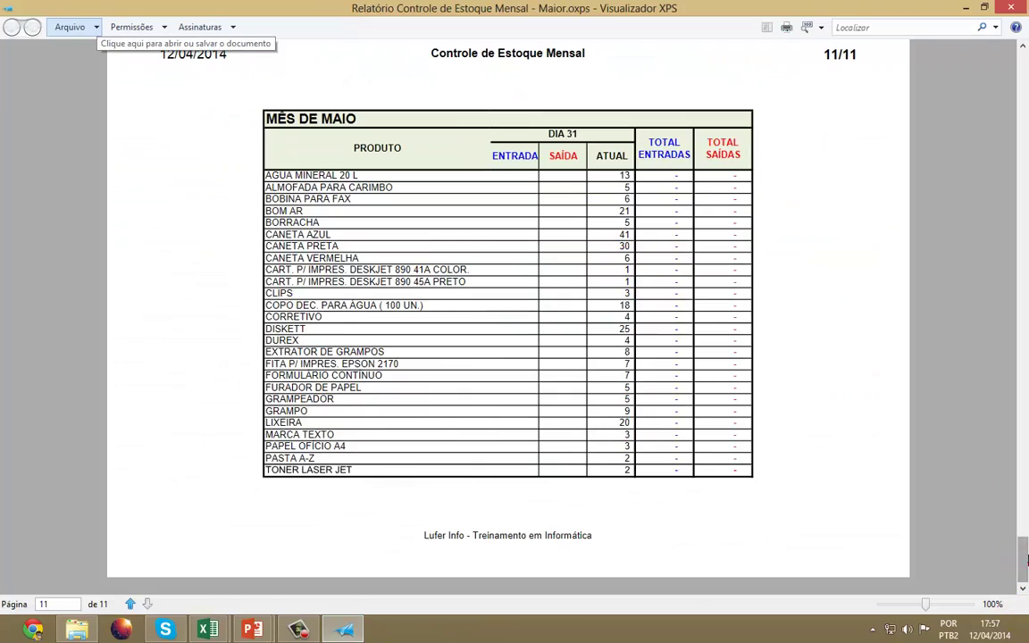
pyautogui.moveTo(1026, 559); pyautogui.dragTo(1023, 85)
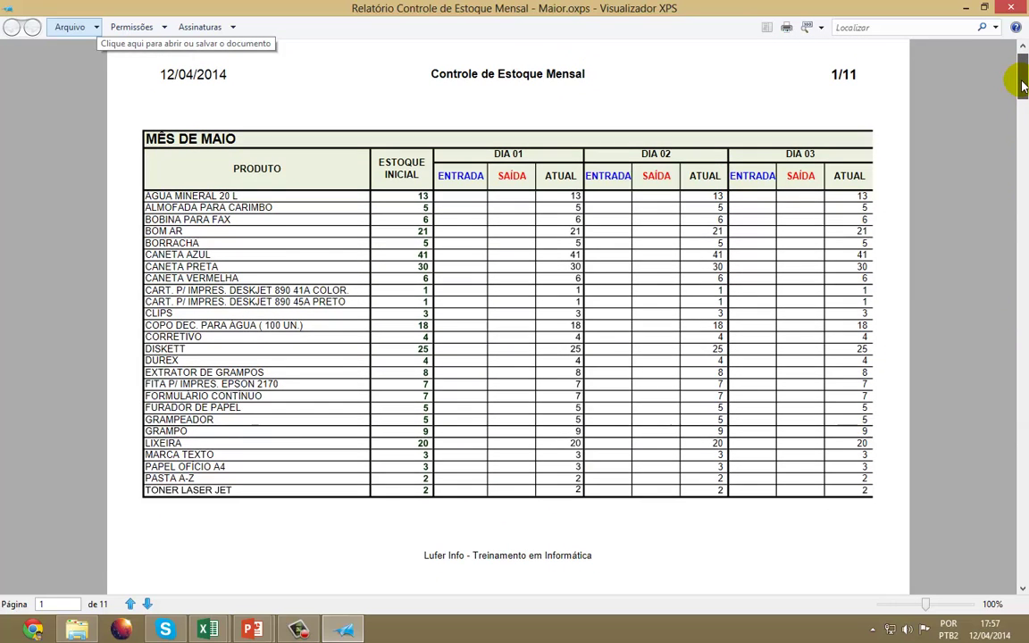
pyautogui.click(76, 27)
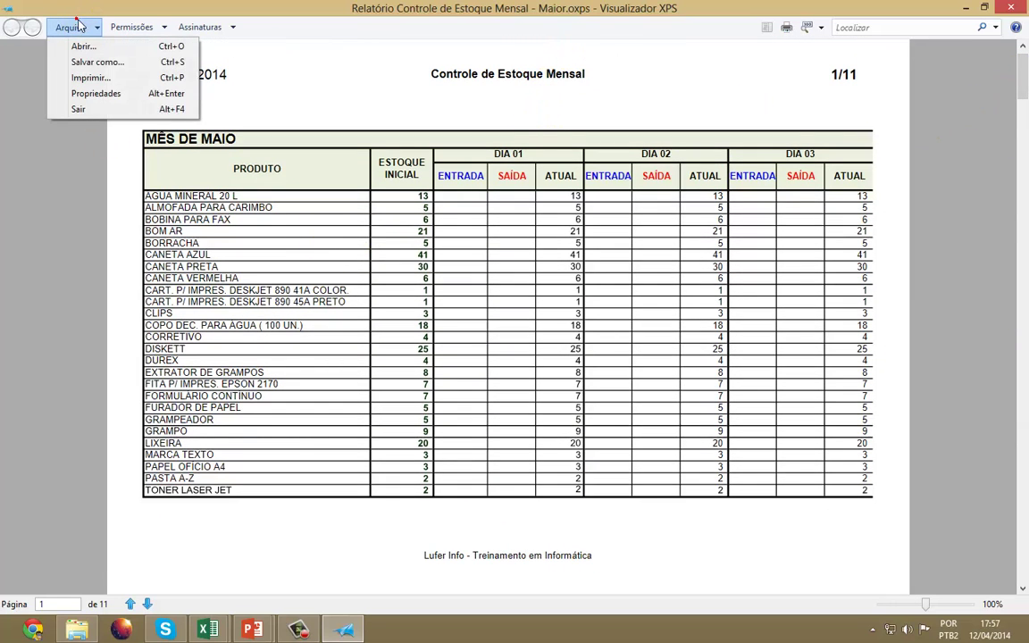
pyautogui.click(92, 62)
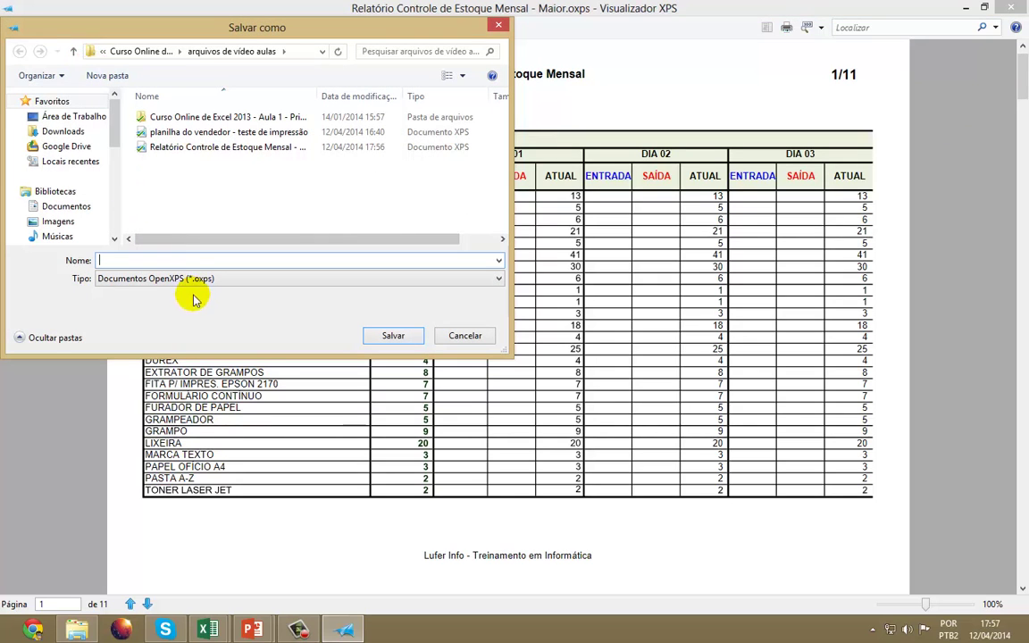
pyautogui.click(191, 278)
pyautogui.click(191, 278)
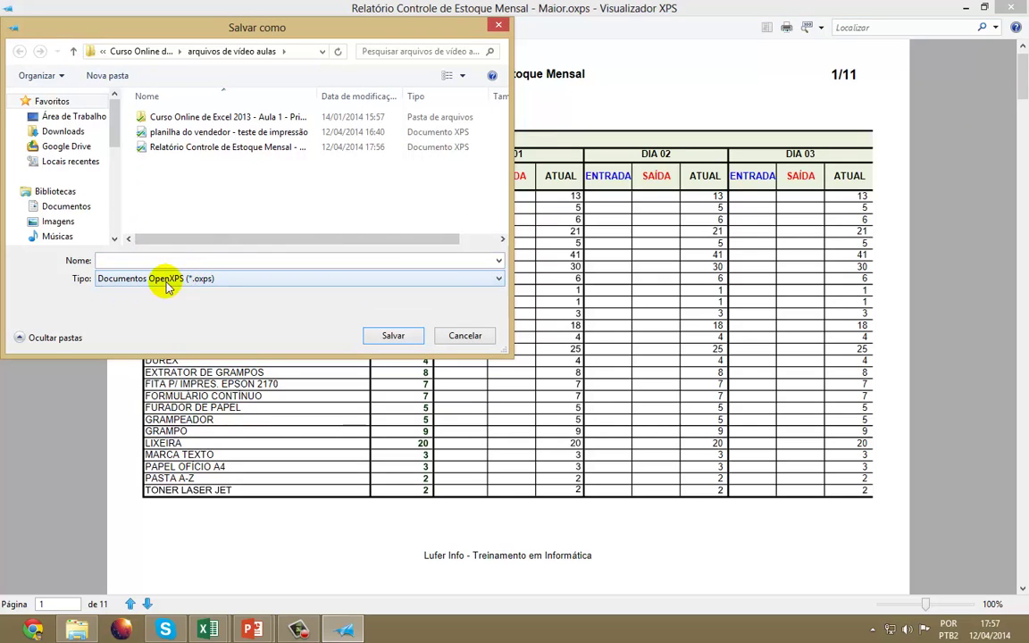
pyautogui.click(166, 284)
pyautogui.click(207, 287)
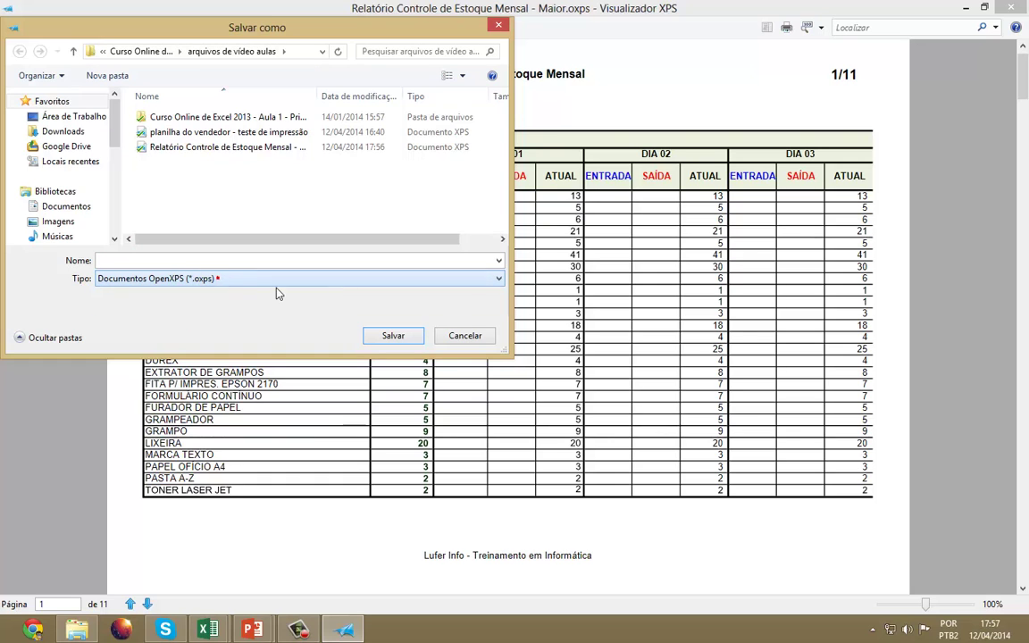
pyautogui.click(465, 333)
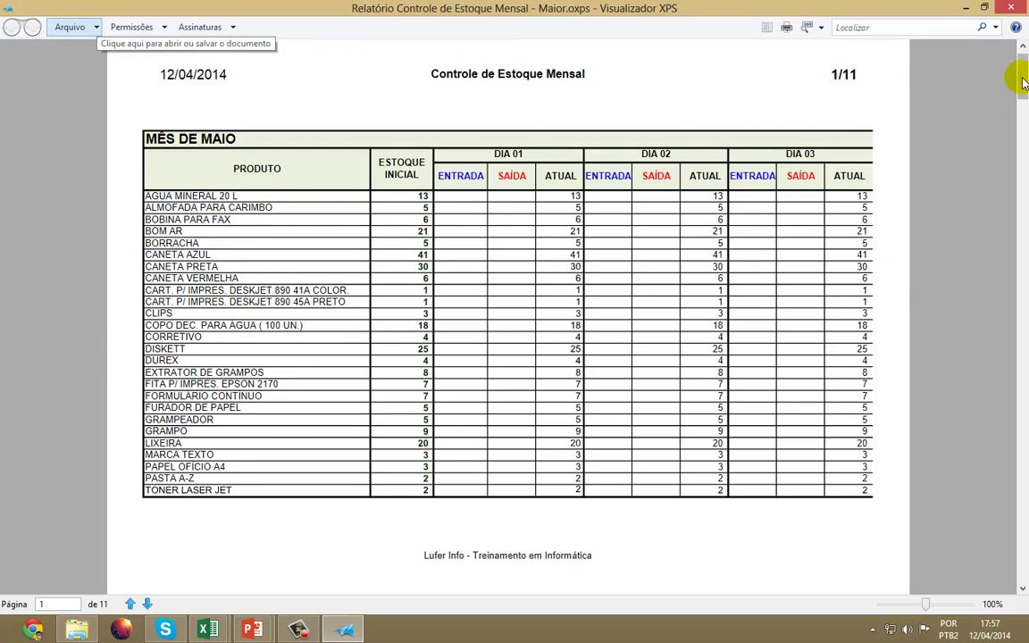
# Step: View page 3 of the report and close XPS Viewer
pyautogui.moveTo(1023, 82); pyautogui.dragTo(1021, 170)
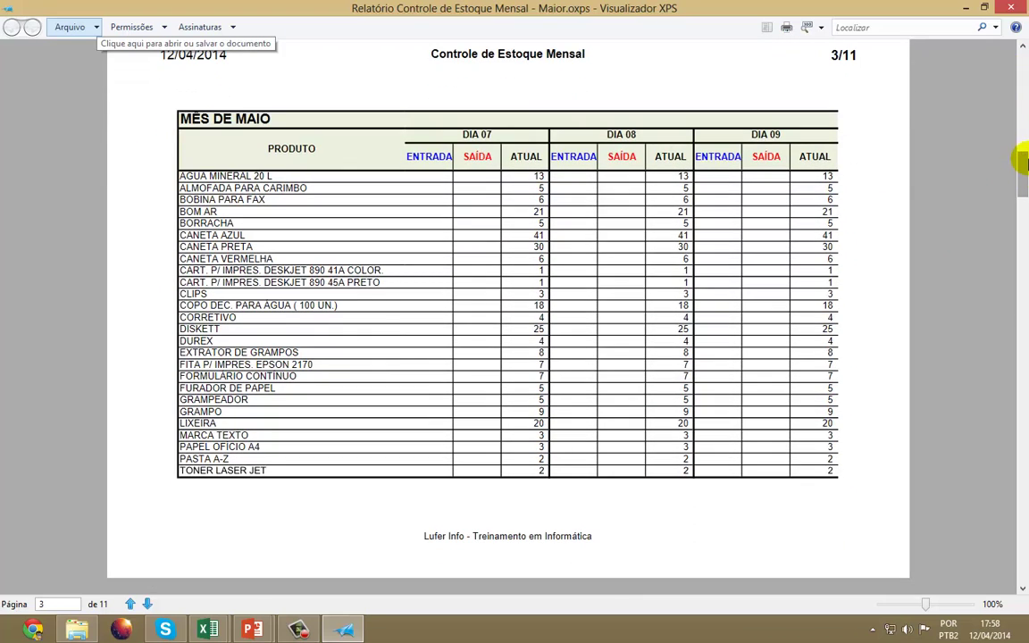
pyautogui.click(1022, 7)
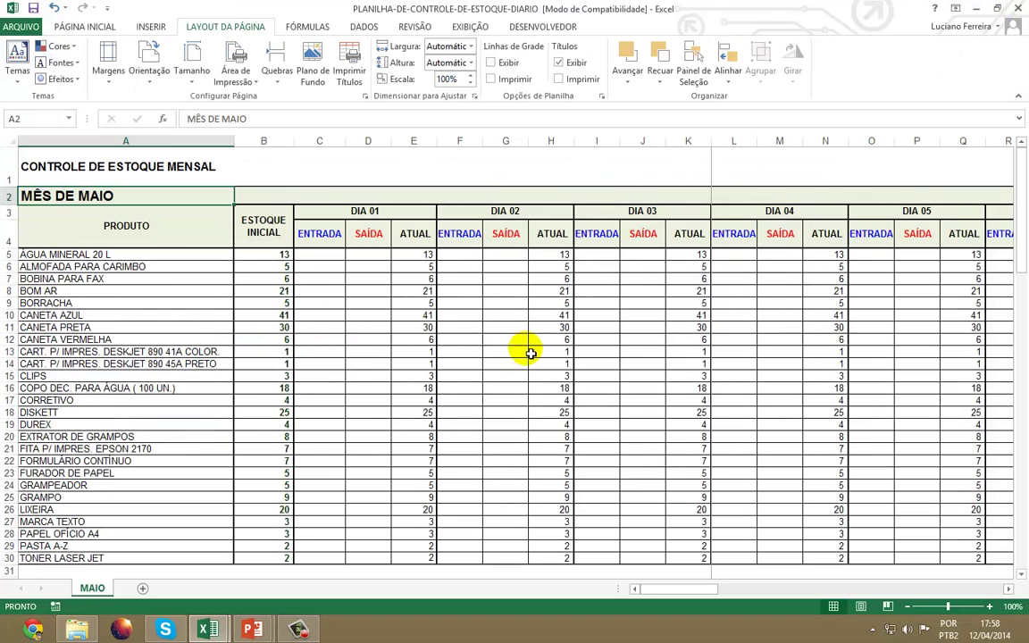